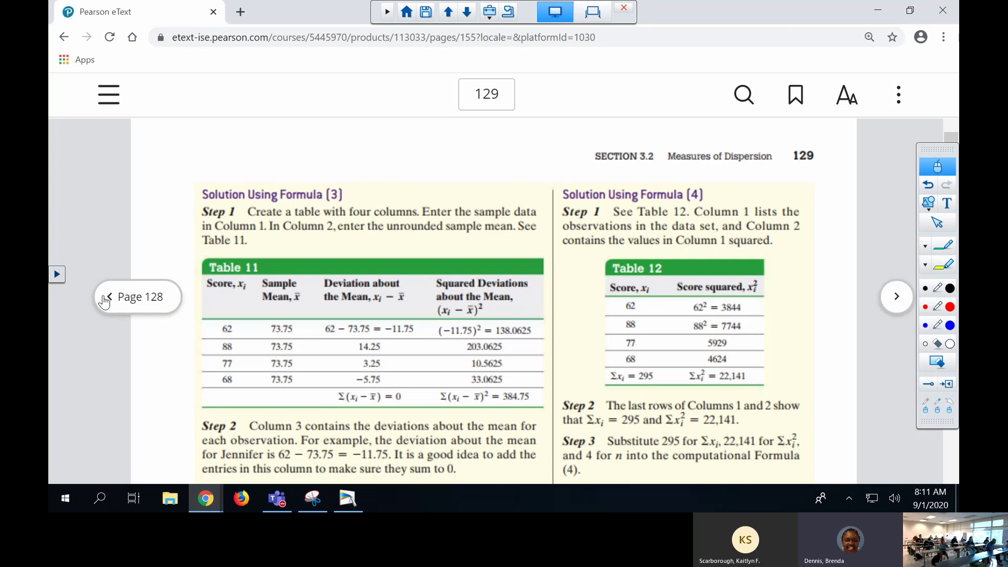
# Review the worked sample standard deviation solution on page 129, then go back to the definition on page 128.
pyautogui.scroll(-10, 359, 277)
pyautogui.scroll(4, 359, 277)
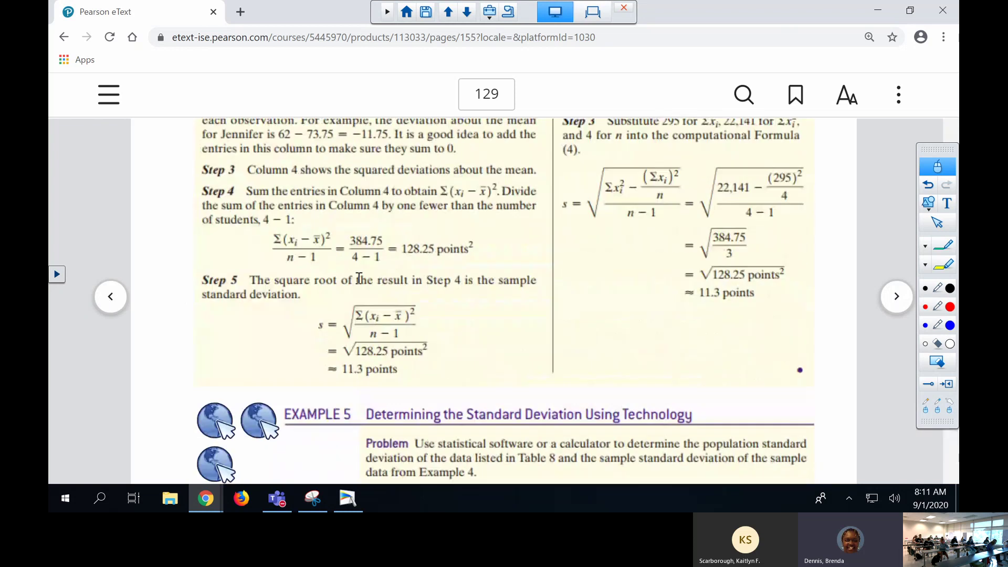
pyautogui.click(116, 304)
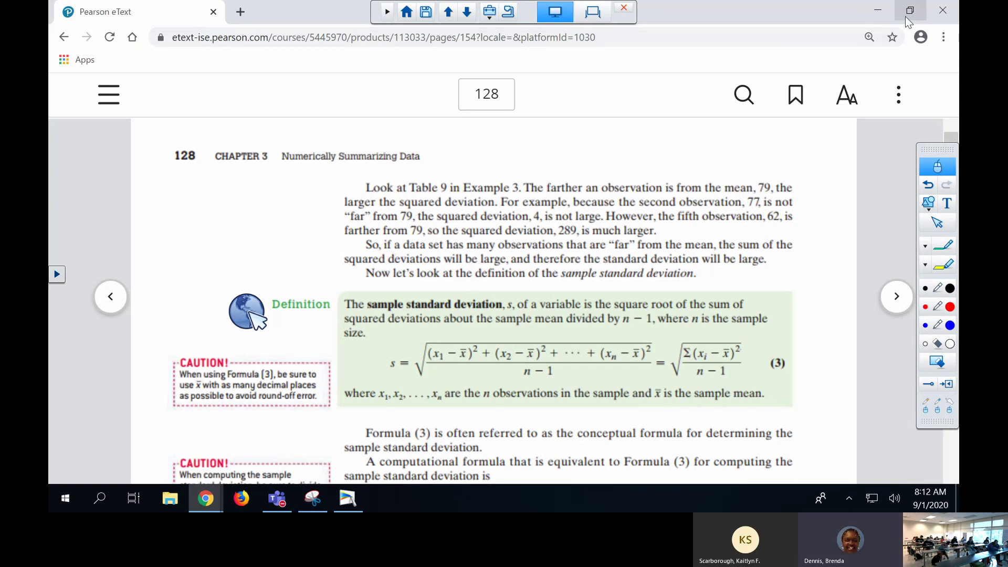
# Switch to Excel 2016, postpone the update choice with Ask me later, accept the agreement, and create a blank workbook.
pyautogui.click(877, 14)
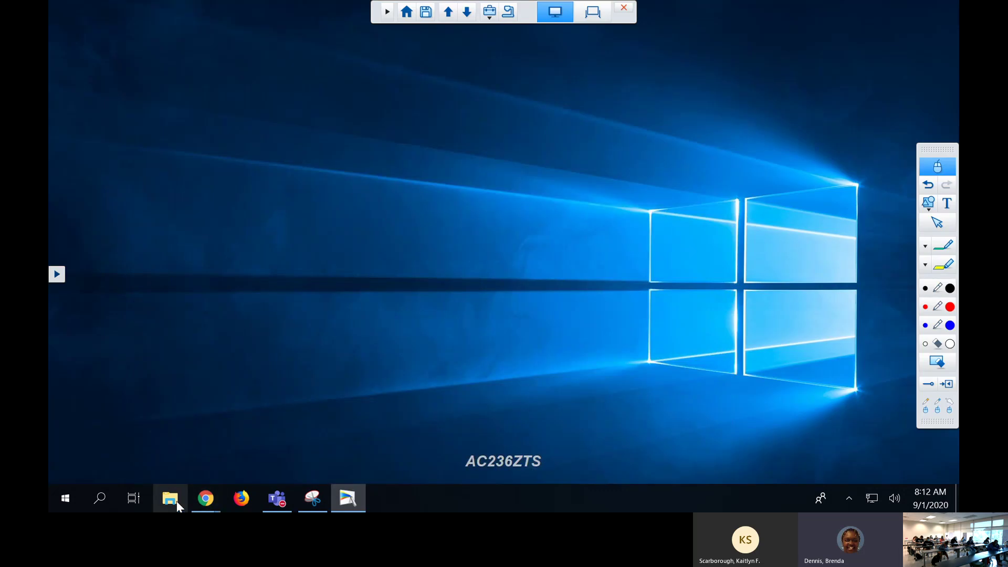
pyautogui.click(75, 496)
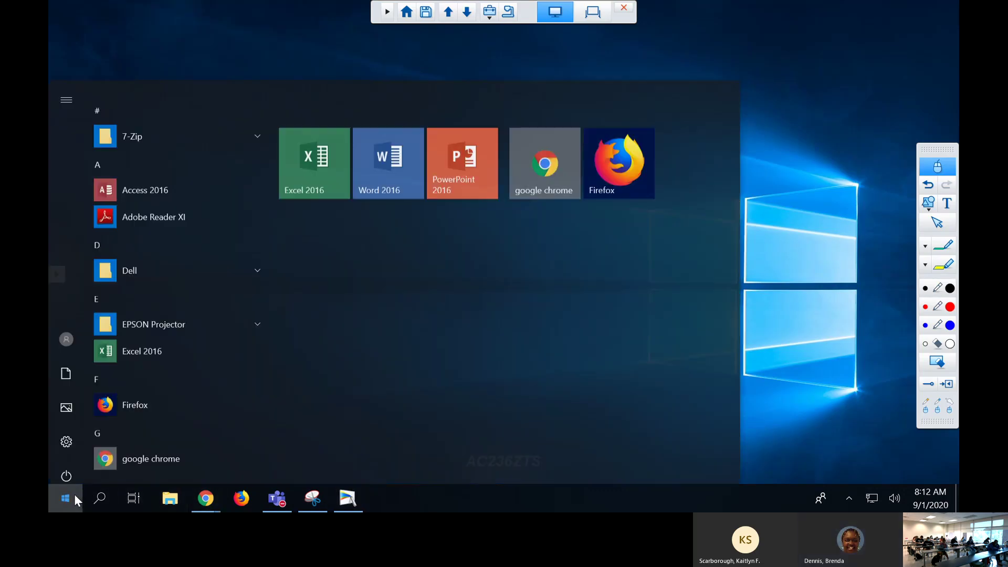
pyautogui.click(135, 322)
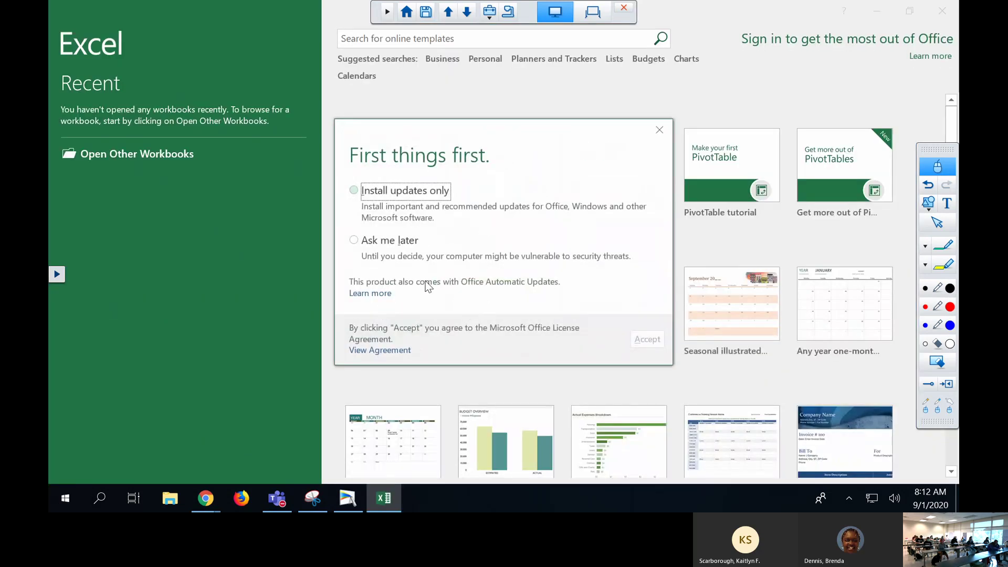
pyautogui.click(355, 241)
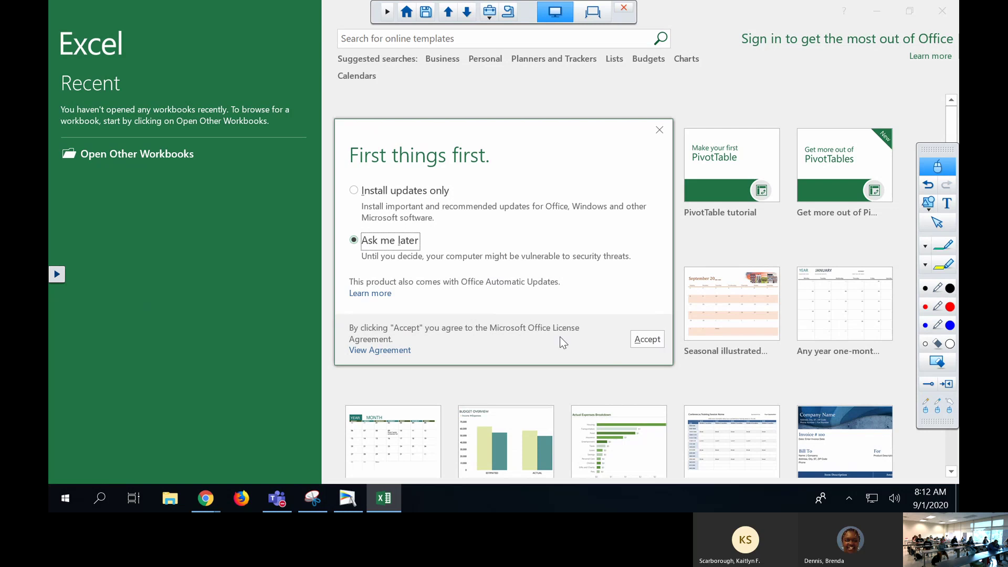
pyautogui.click(648, 340)
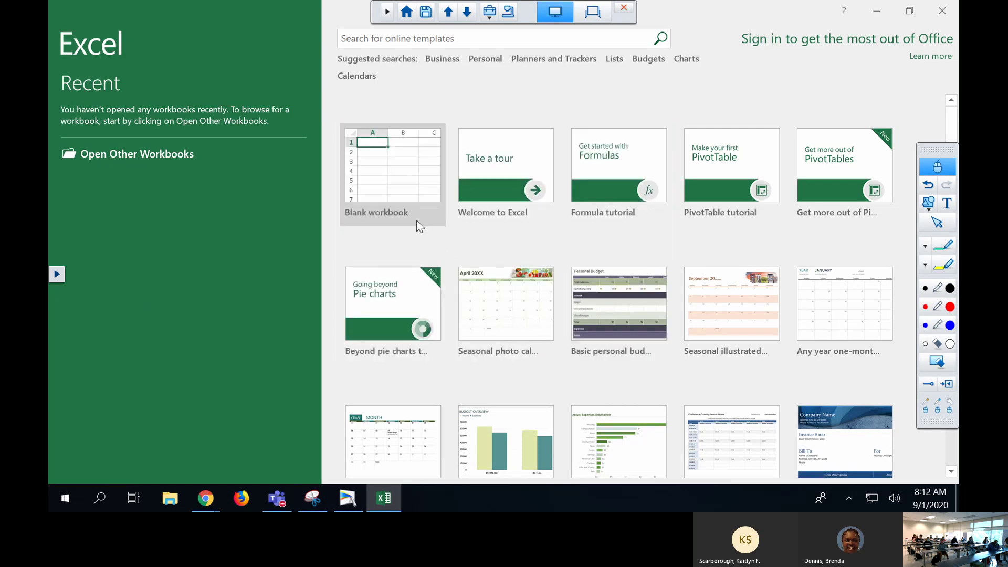
pyautogui.click(407, 177)
pyautogui.click(420, 180)
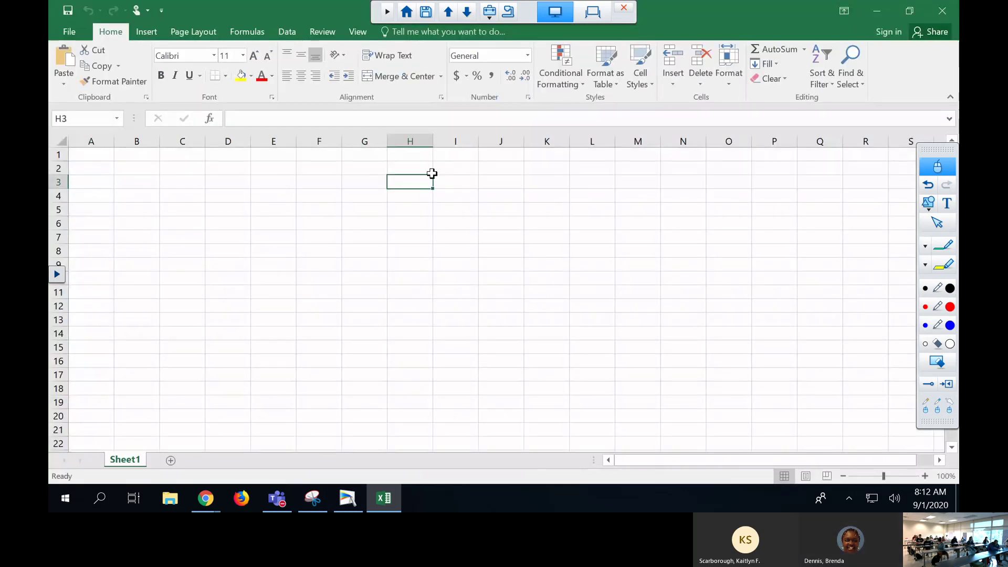
# Widen all columns and increase the height of all rows across the whole sheet.
pyautogui.click(59, 138)
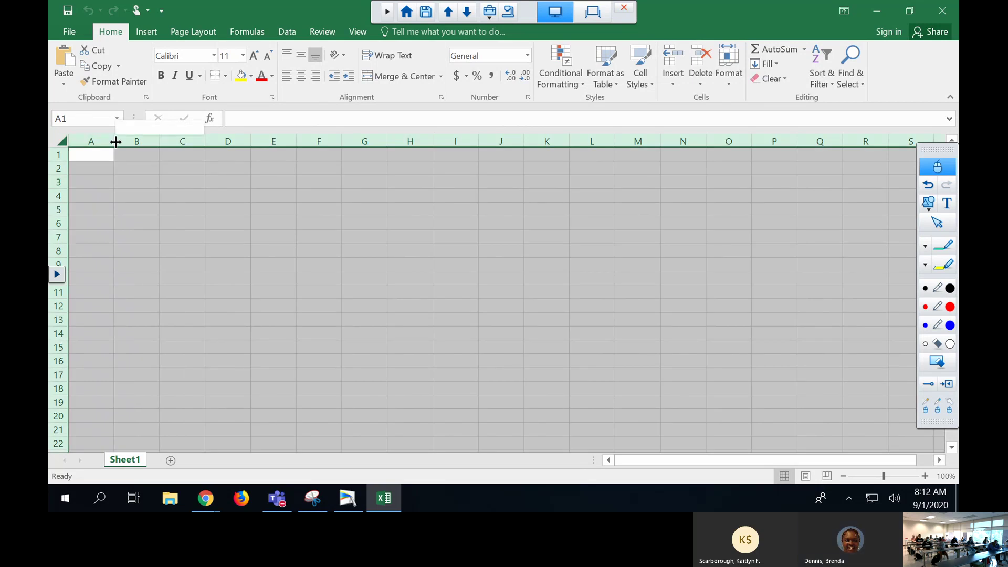
pyautogui.moveTo(113, 139); pyautogui.dragTo(136, 140)
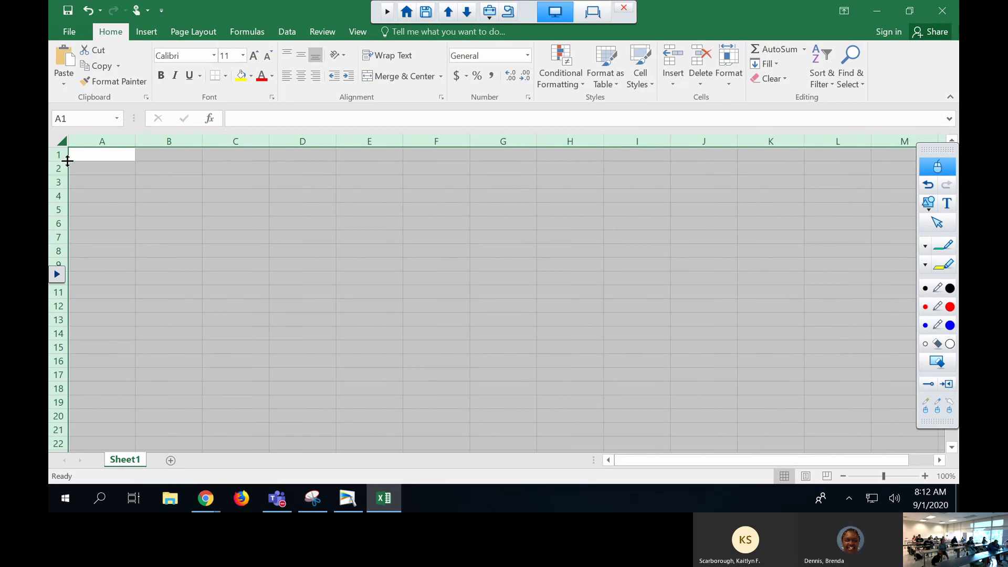
pyautogui.moveTo(62, 162); pyautogui.dragTo(61, 166)
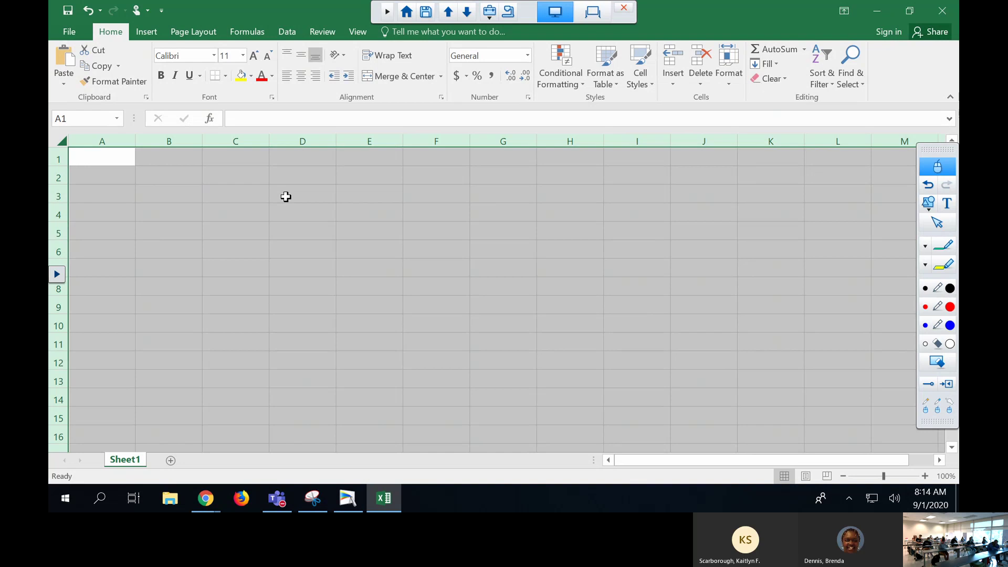
# Set the font size of the whole sheet to 12.
pyautogui.click(87, 157)
pyautogui.click(60, 140)
pyautogui.click(242, 55)
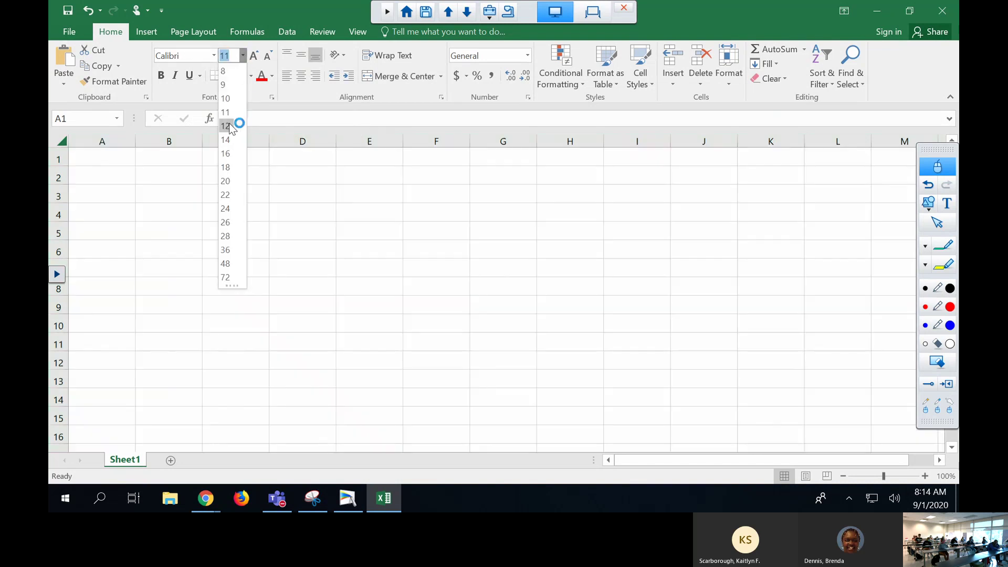
pyautogui.click(233, 126)
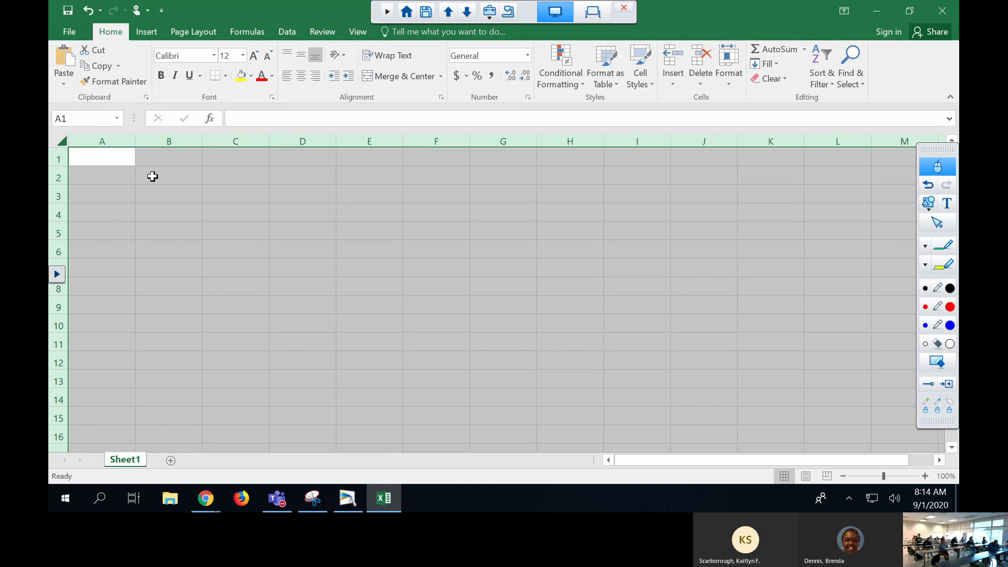
# Apply All Borders to every cell in the sheet.
pyautogui.click(225, 77)
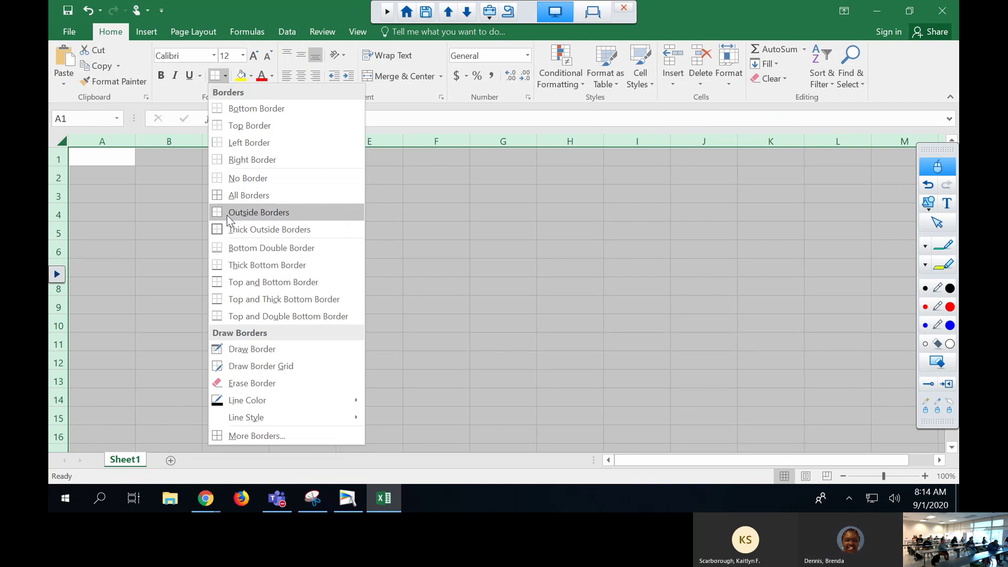
pyautogui.click(231, 195)
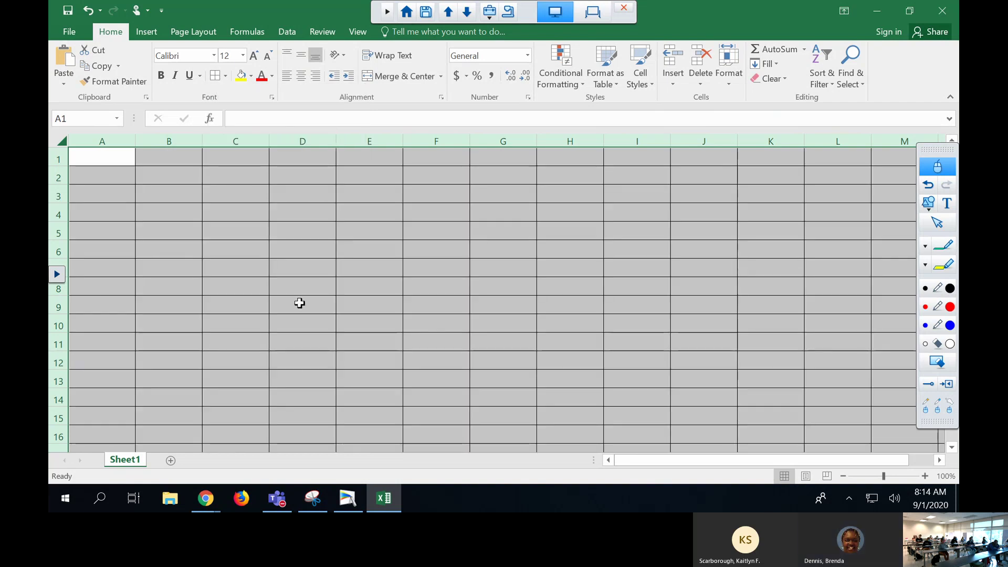
pyautogui.click(324, 284)
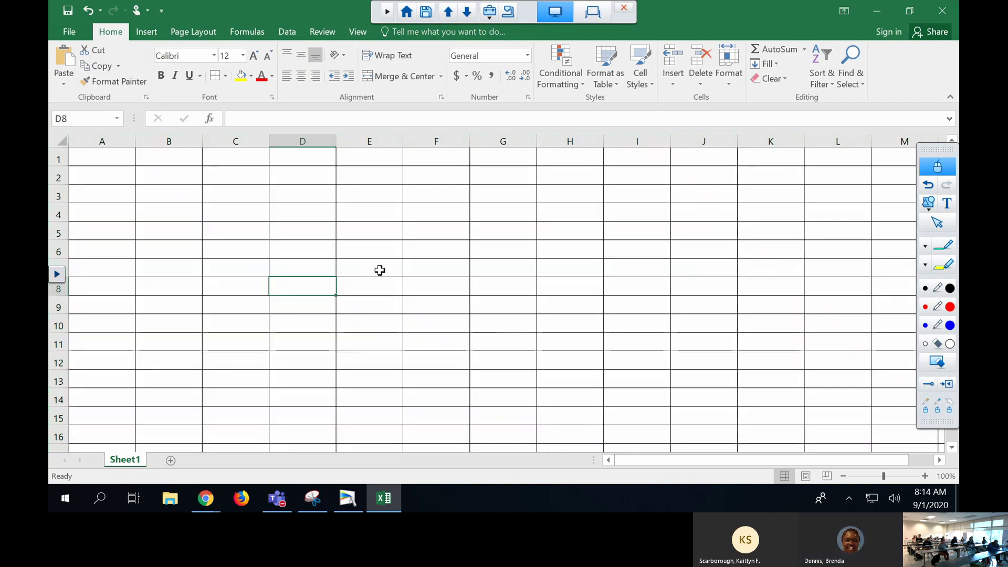
# Enter the label n- in A1 with the value 7 in B1, and the column heading x in A3.
pyautogui.click(101, 157)
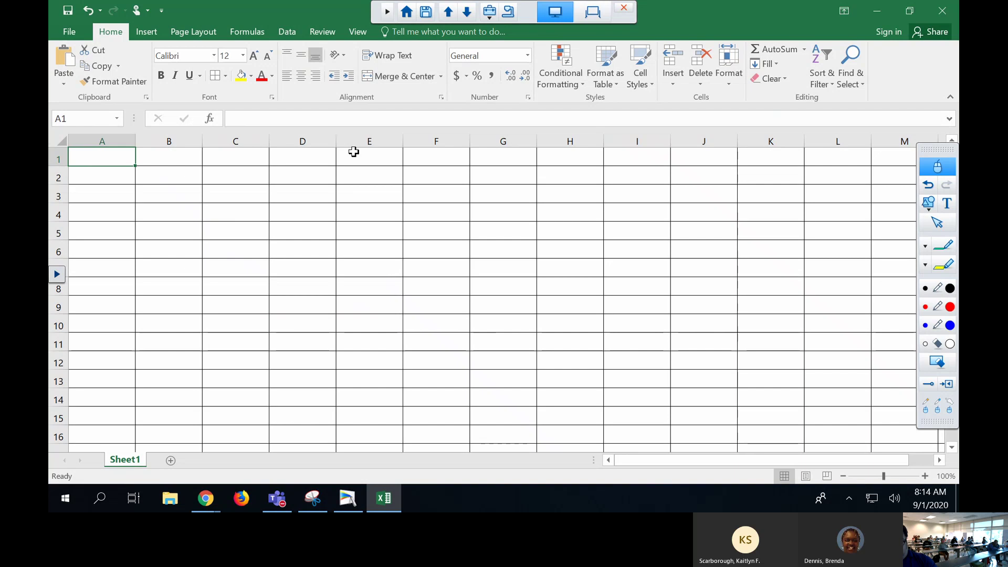
pyautogui.write('n-')
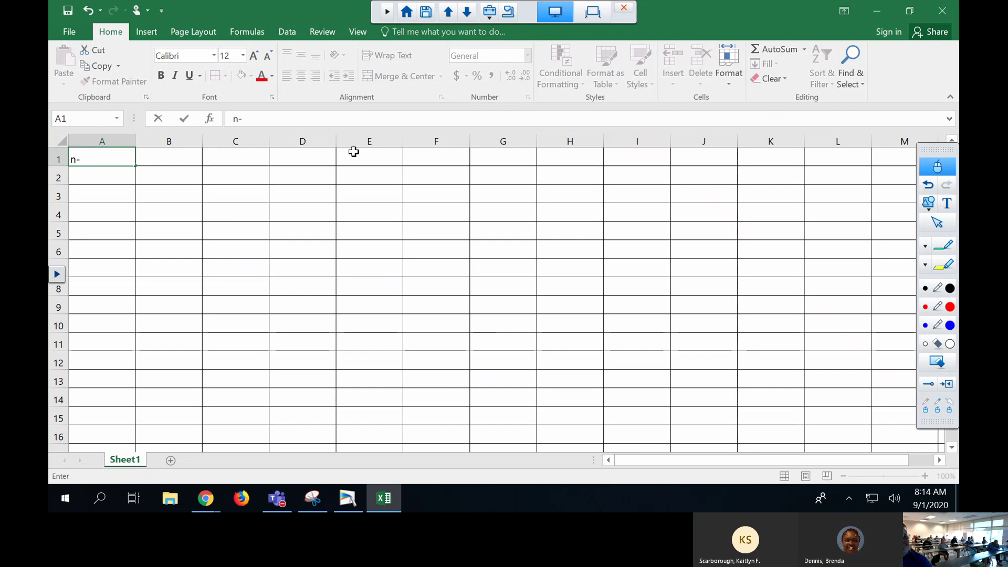
pyautogui.press('Tab')
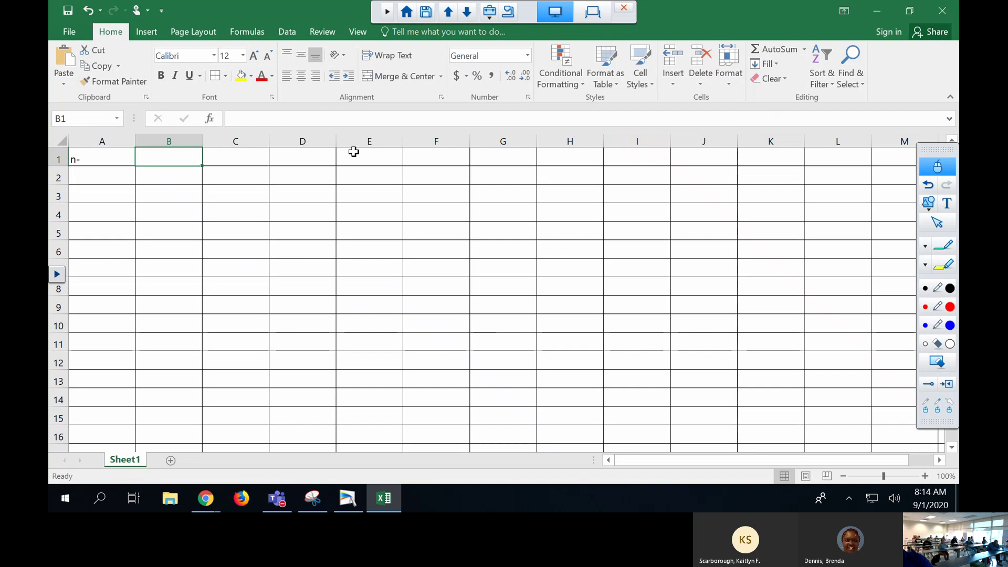
pyautogui.write('7')
pyautogui.press('Return')
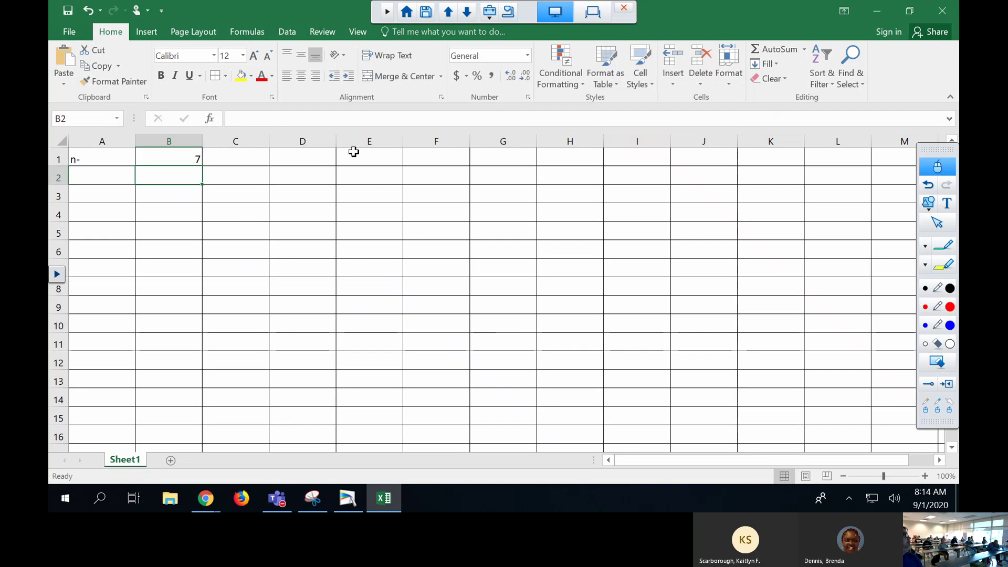
pyautogui.press('Down')
pyautogui.press('Left')
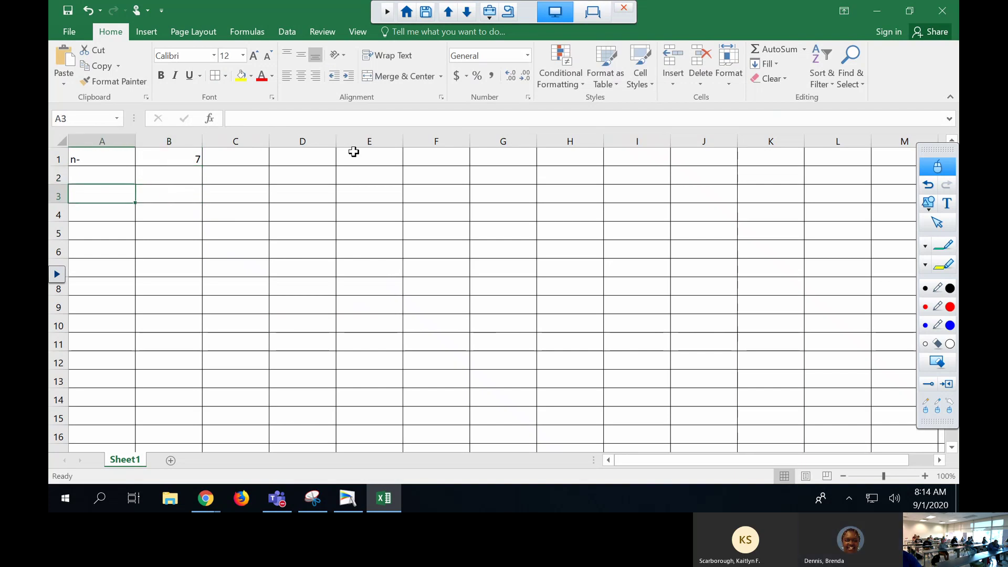
pyautogui.write('x')
pyautogui.press('Return')
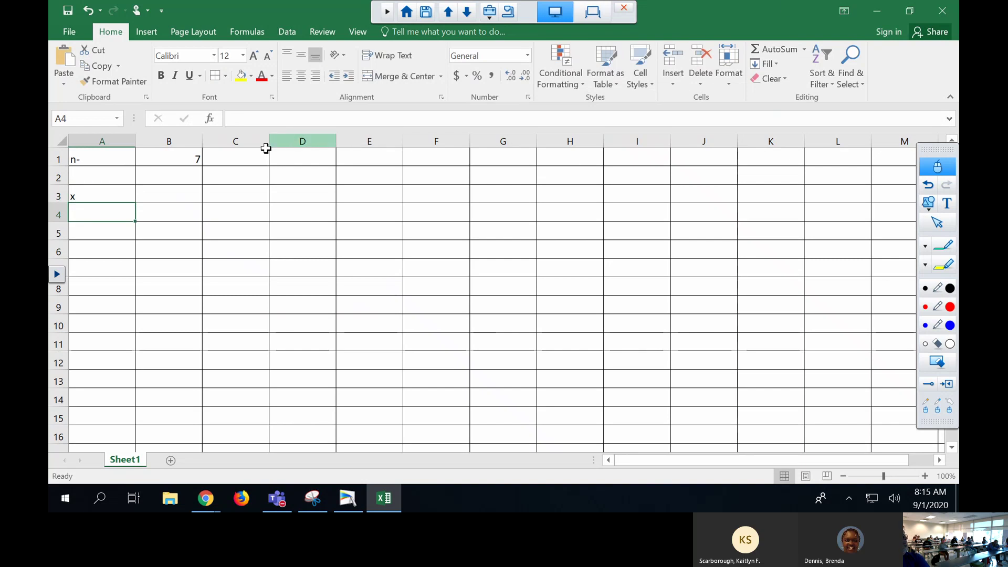
# Center the contents of the whole sheet horizontally and underline the heading cells A3 through F3.
pyautogui.click(61, 138)
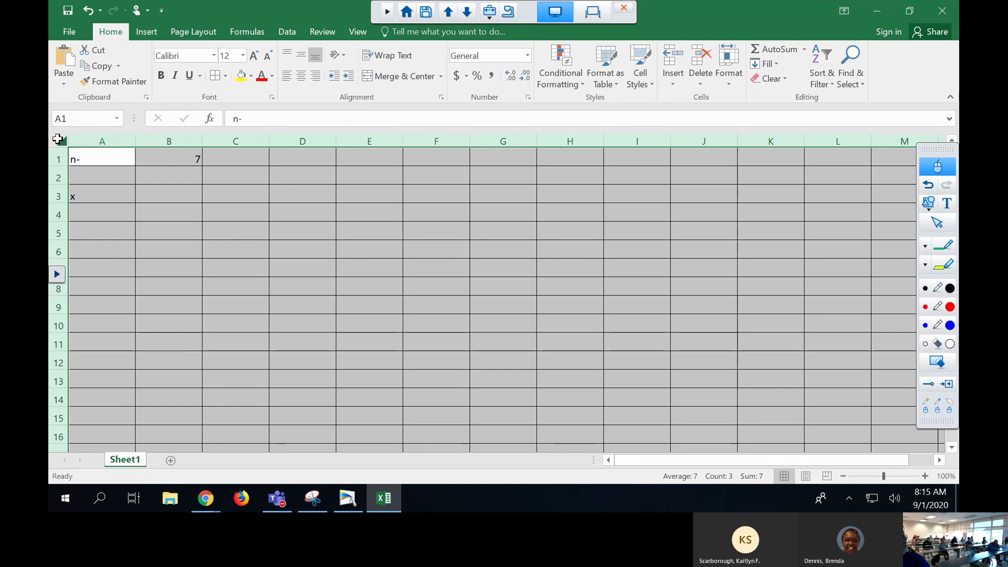
pyautogui.click(300, 78)
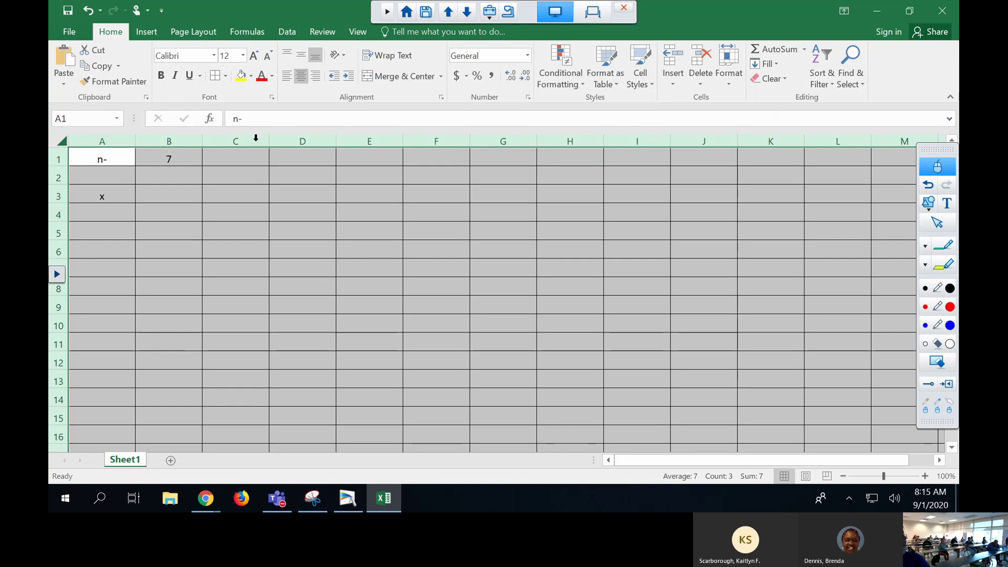
pyautogui.click(111, 200)
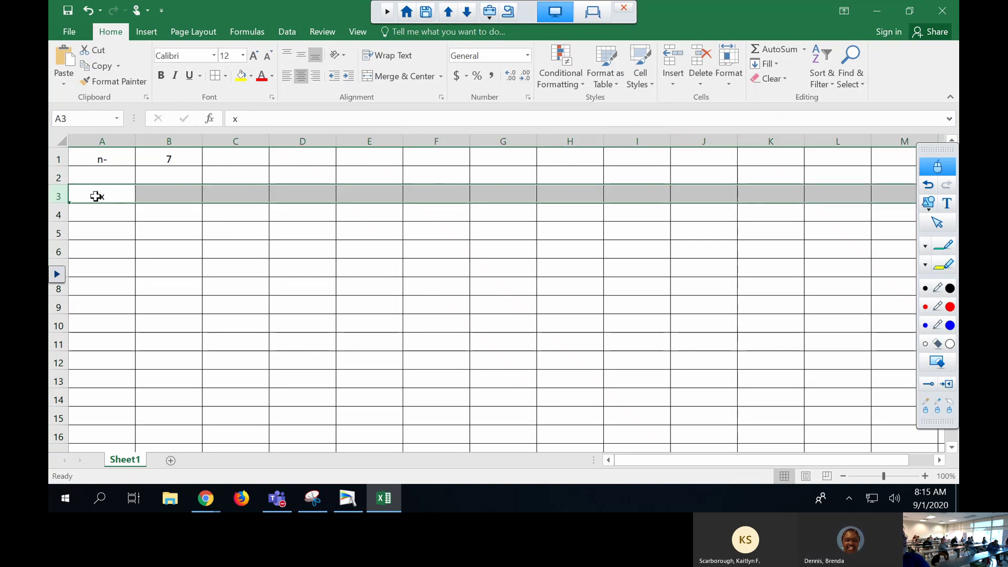
pyautogui.moveTo(96, 196); pyautogui.dragTo(422, 198)
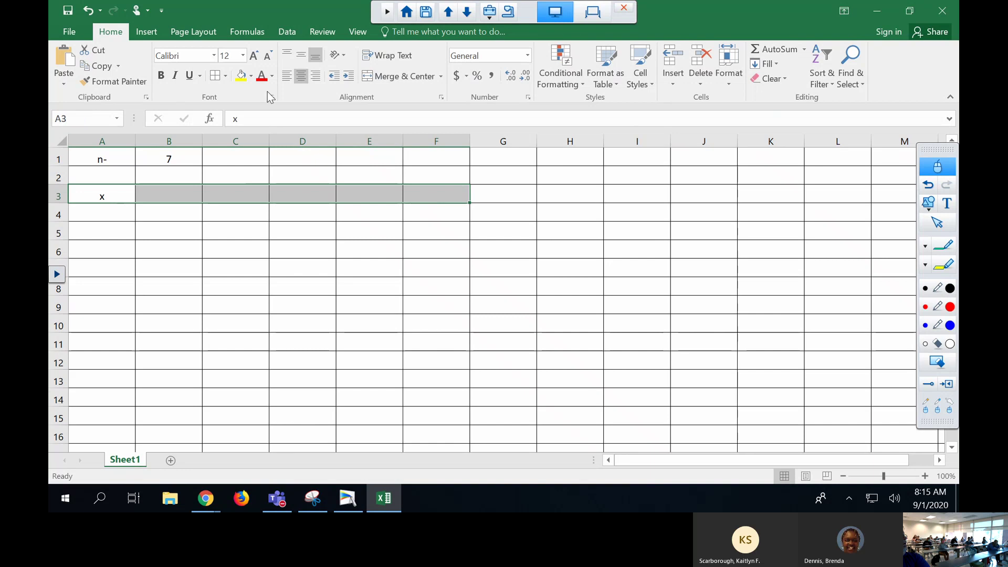
pyautogui.click(188, 75)
# Set the font size of the whole sheet to 14.
pyautogui.click(58, 139)
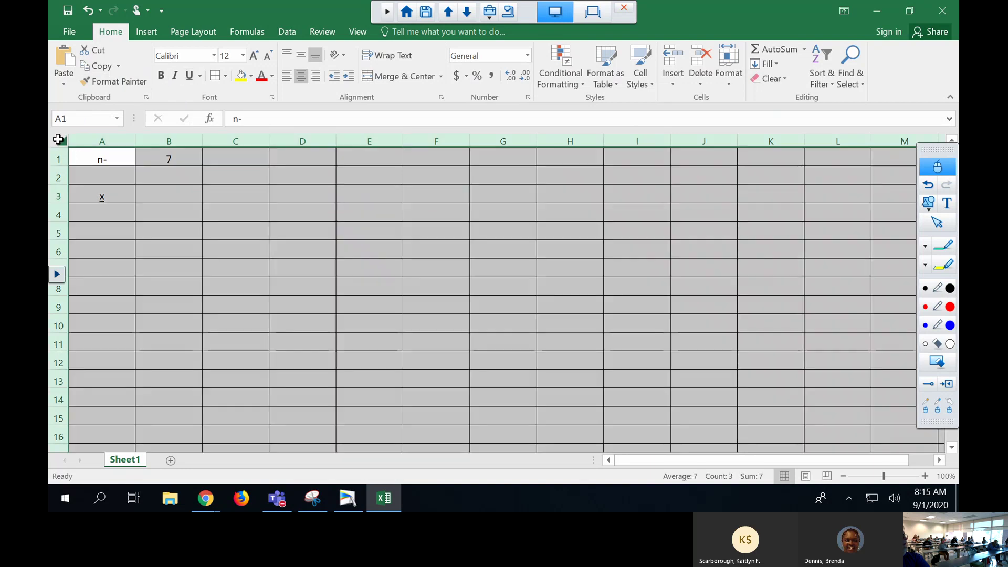
pyautogui.click(242, 55)
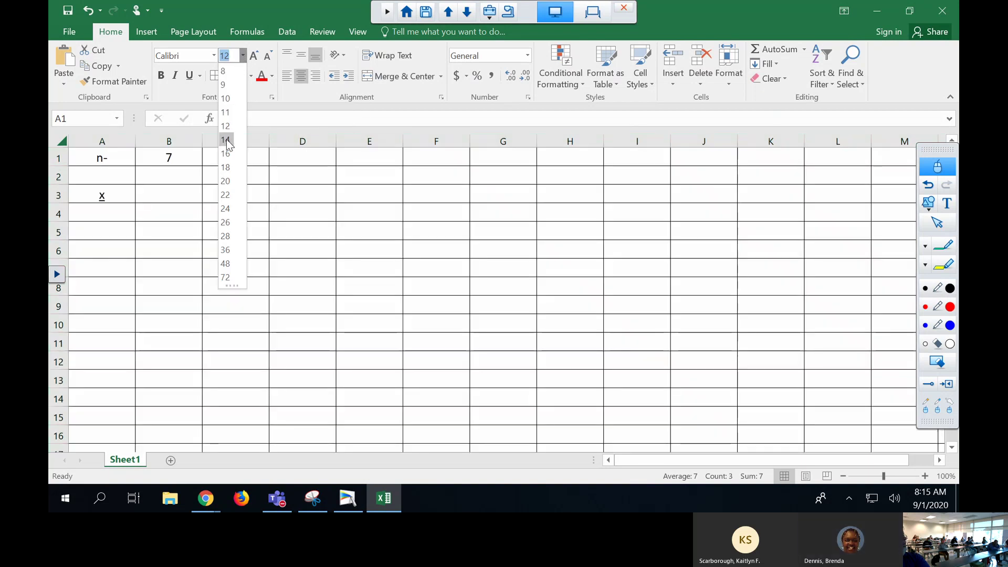
pyautogui.click(226, 140)
# Enter the data values 75, 76, 80, 82, 85, 90 and 92 under the x heading in cells A4 through A10.
pyautogui.click(117, 211)
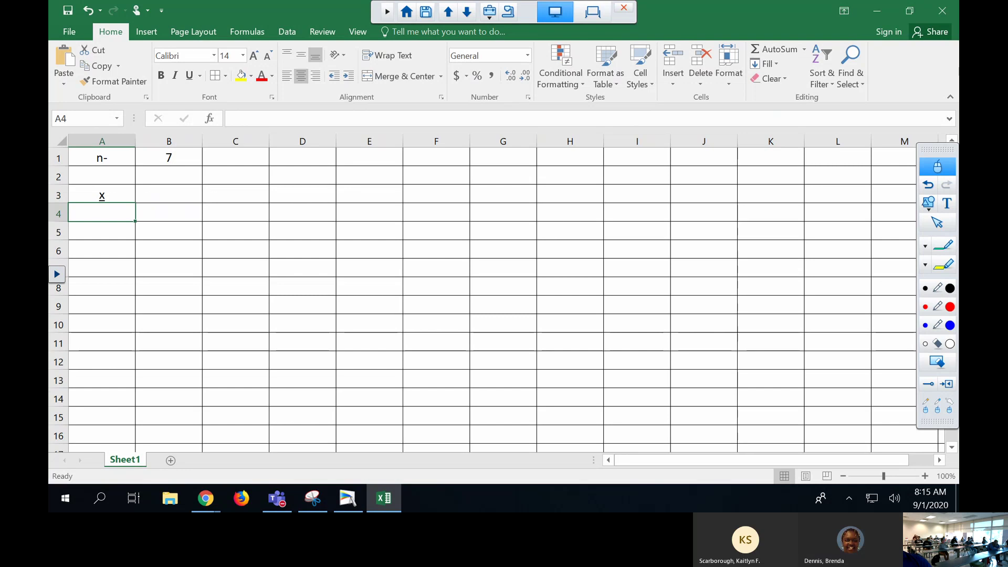
pyautogui.write('75')
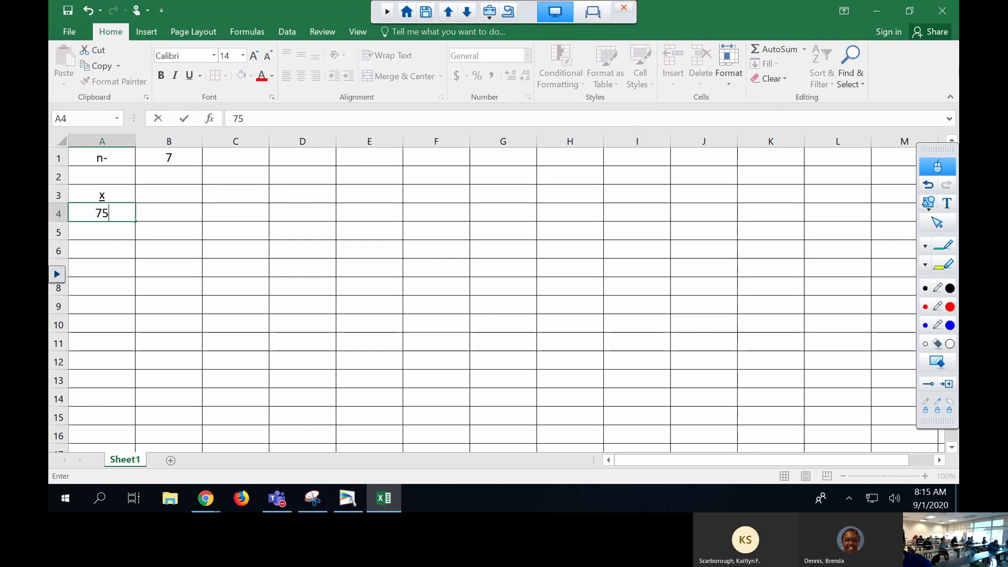
pyautogui.press('Return')
pyautogui.write('76')
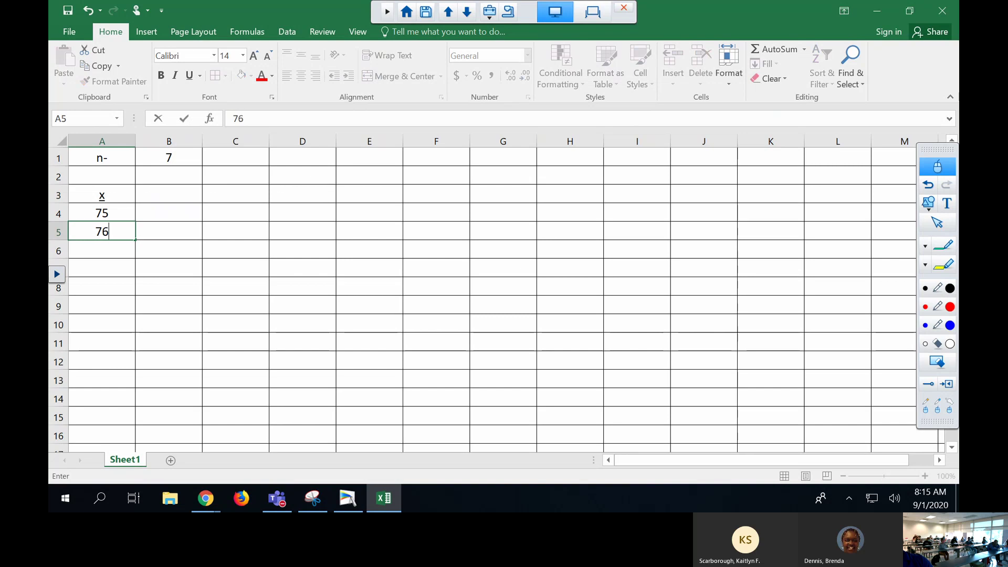
pyautogui.press('Return')
pyautogui.write('80')
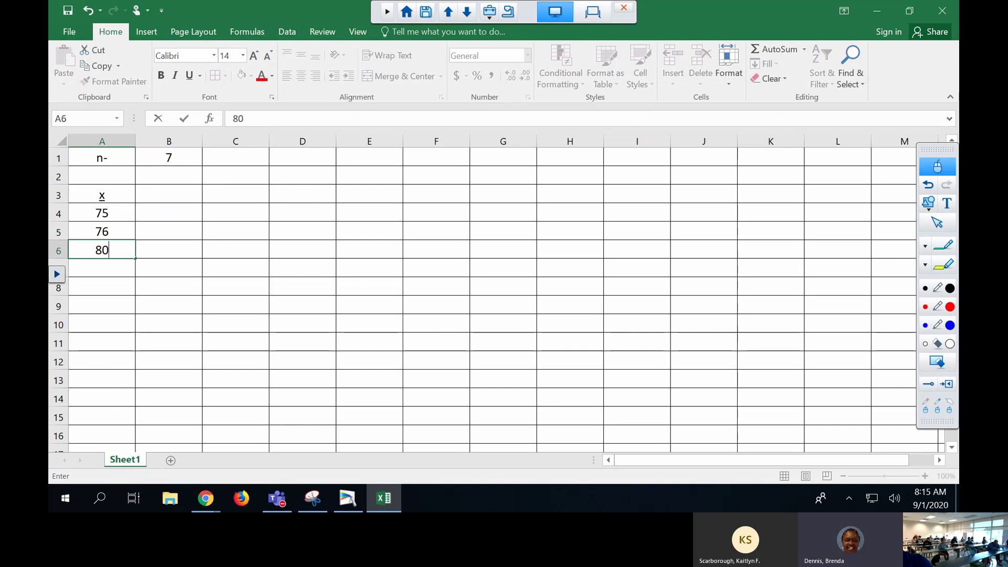
pyautogui.press('Return')
pyautogui.write('82')
pyautogui.press('Return')
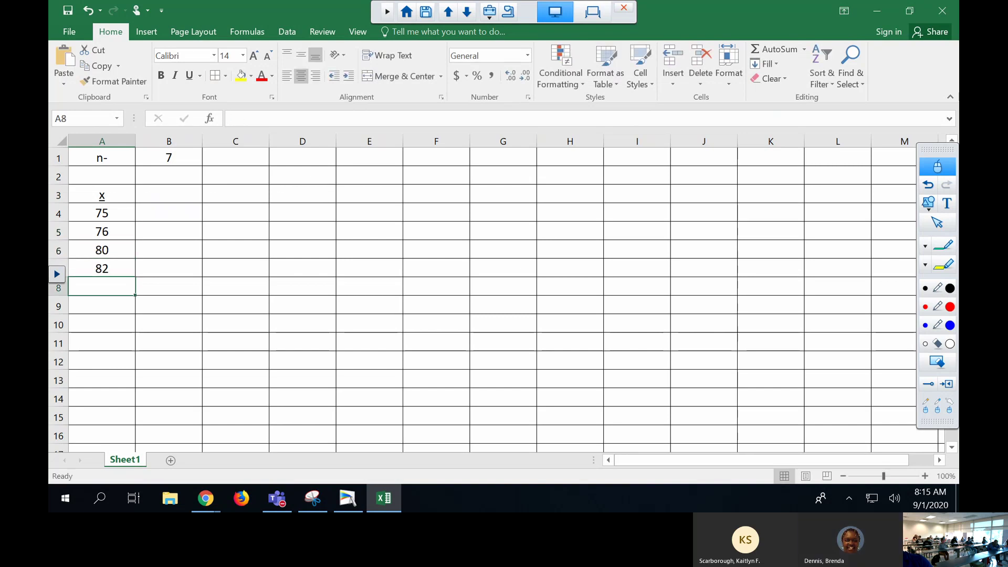
pyautogui.write('85')
pyautogui.press('Return')
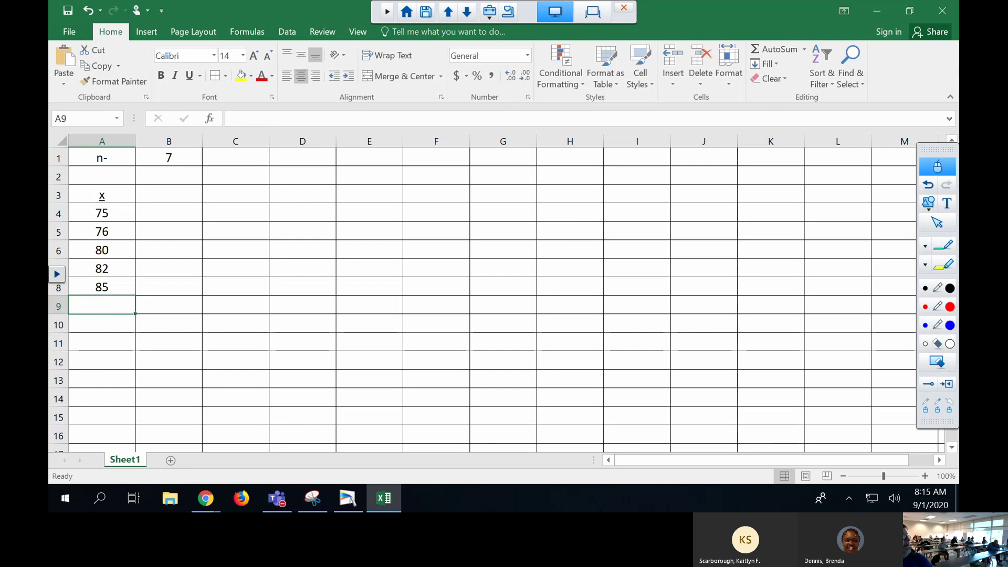
pyautogui.write('90')
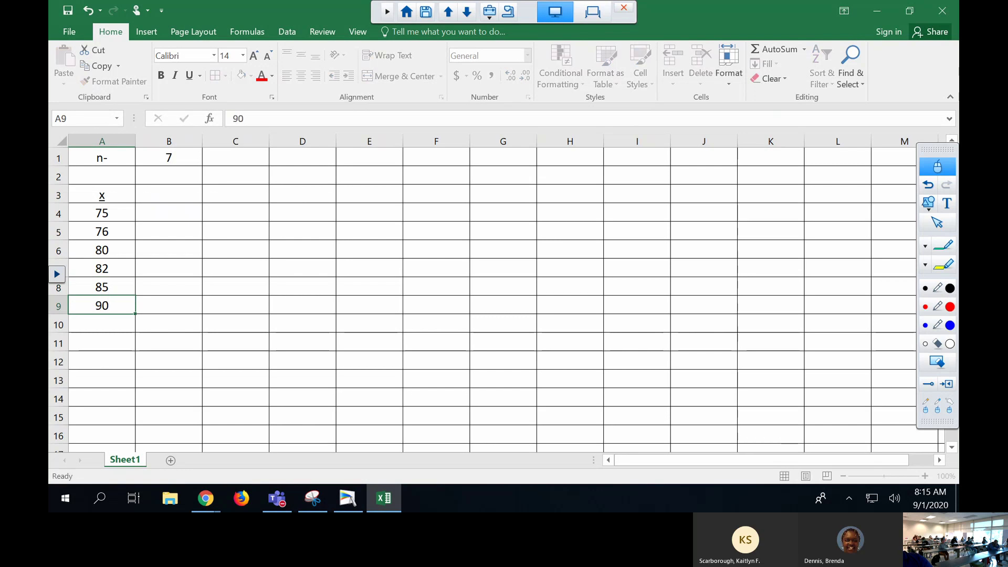
pyautogui.press('Return')
pyautogui.write('92')
pyautogui.press('Return')
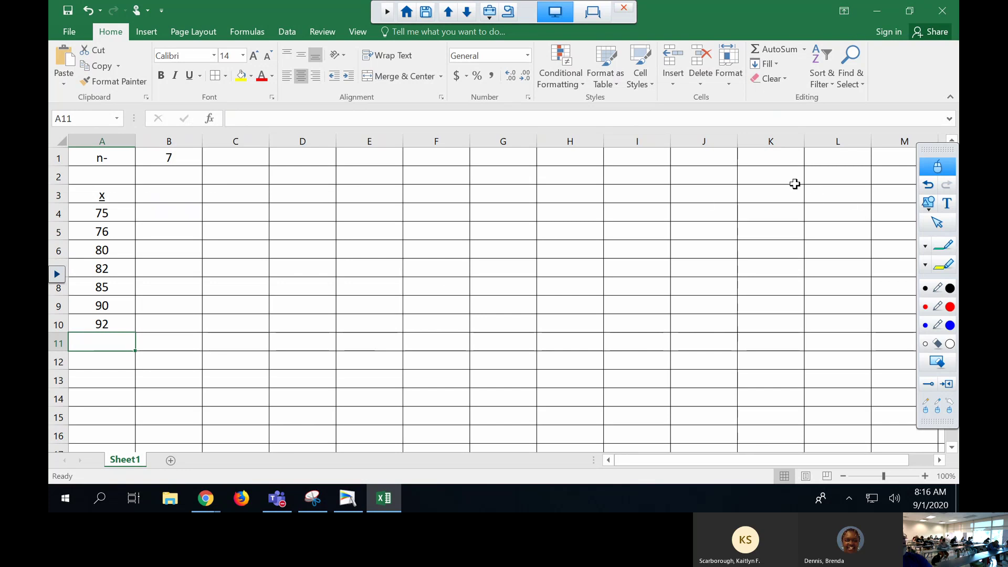
# Enter the labels mean=, median= and mode= in cells K2 through K4.
pyautogui.click(767, 179)
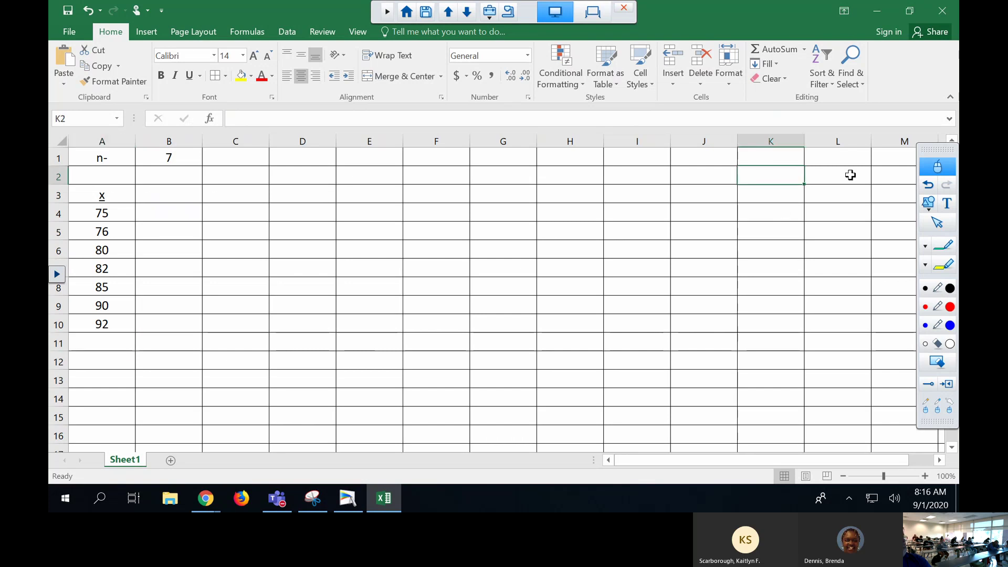
pyautogui.write('mean')
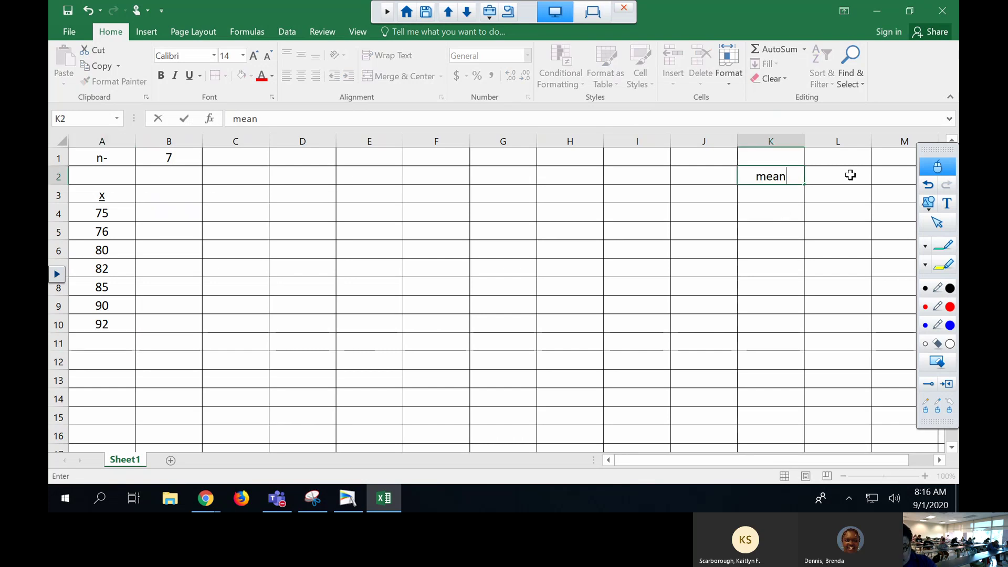
pyautogui.write('=')
pyautogui.press('Return')
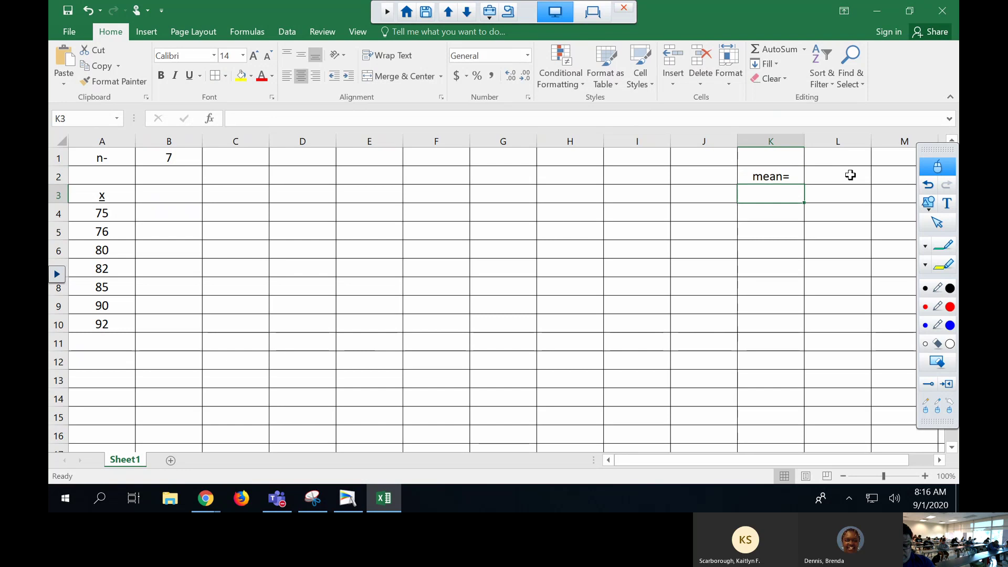
pyautogui.write('median')
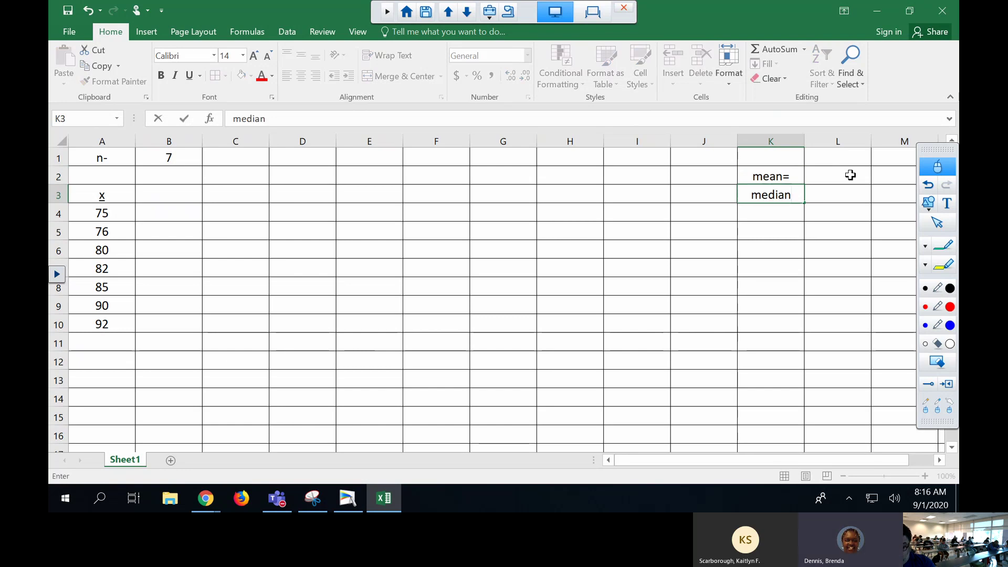
pyautogui.write('=')
pyautogui.press('Return')
pyautogui.write('m')
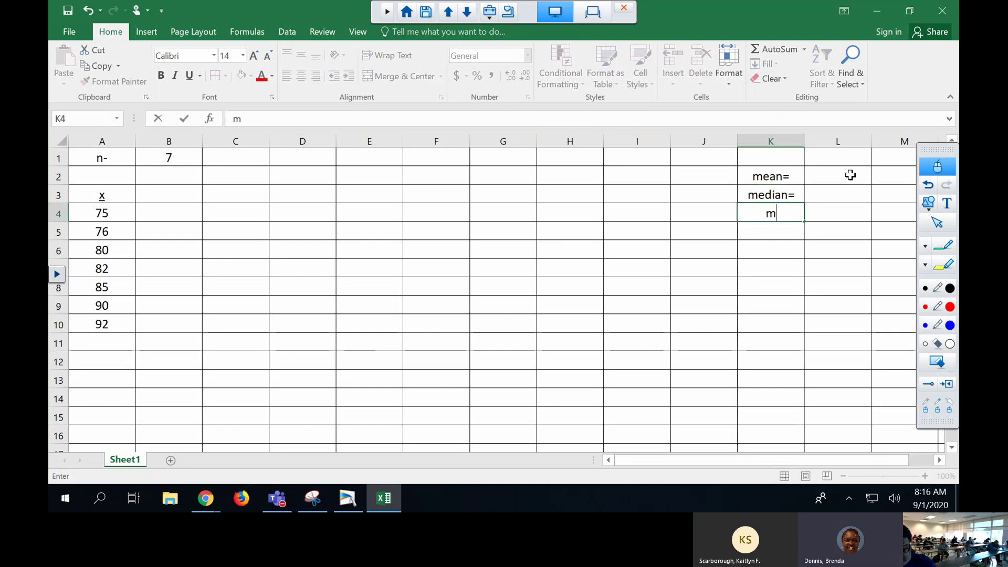
pyautogui.write('ode=')
pyautogui.hotkey('ctrl', 'Return')
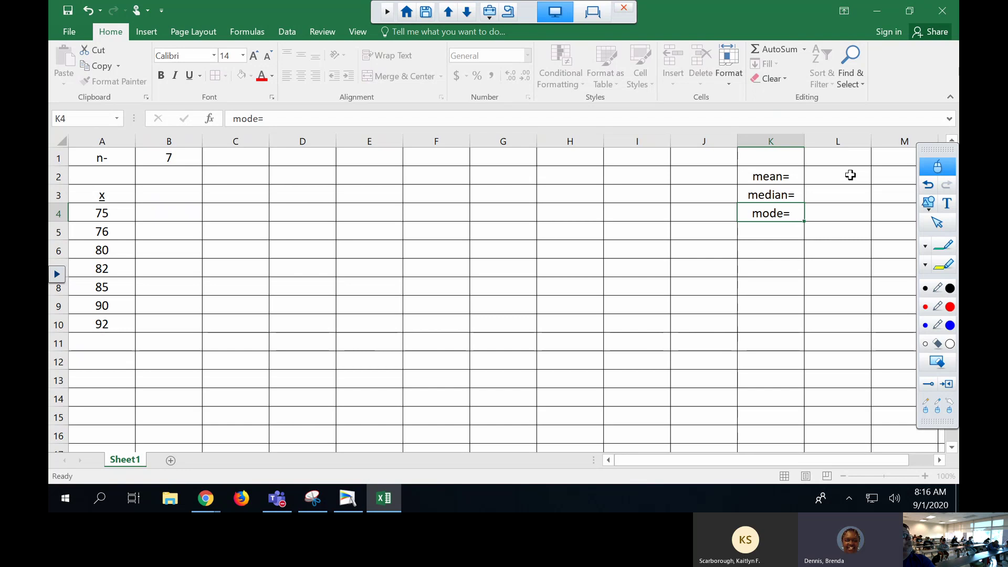
pyautogui.press('Return')
# Enter the labels range=, midrange=, var= and sd= in cells K5 through K8.
pyautogui.write('ran')
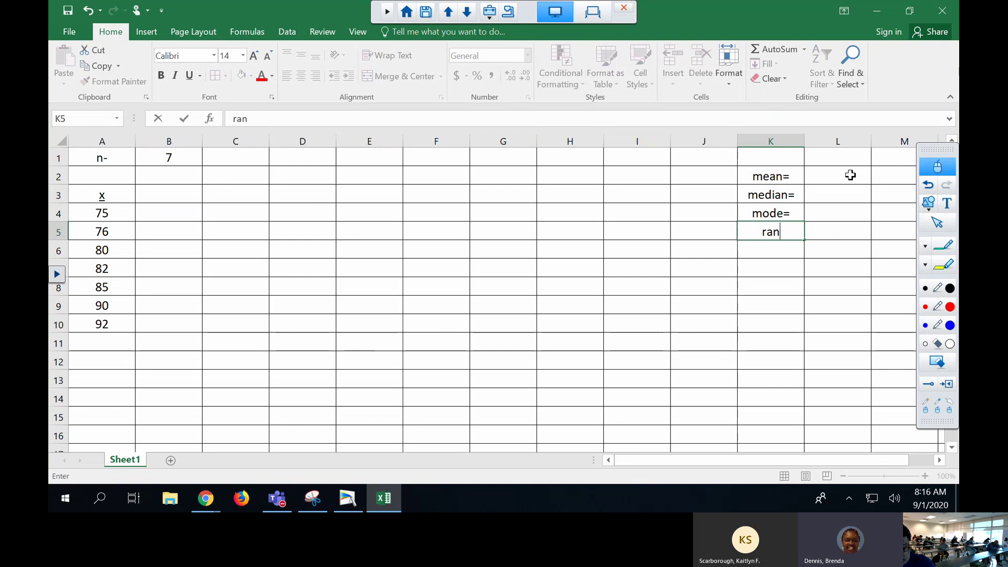
pyautogui.write('ge-')
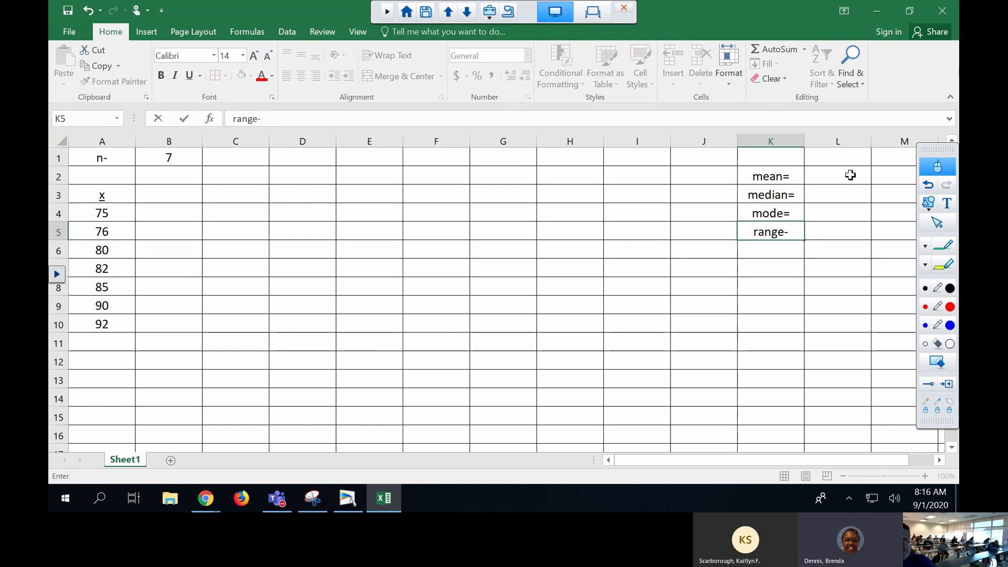
pyautogui.press('BackSpace')
pyautogui.write('=')
pyautogui.press('Return')
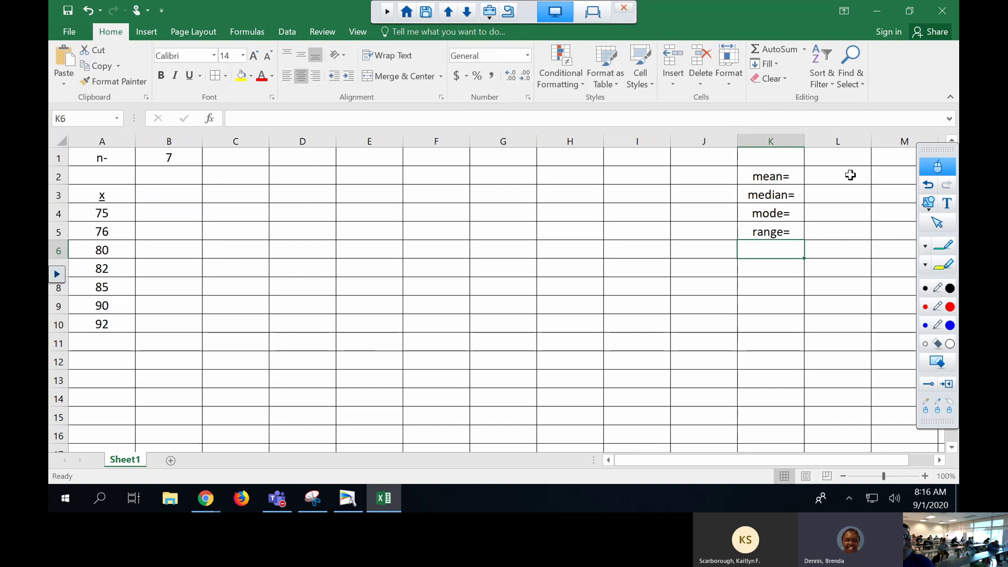
pyautogui.write('mi')
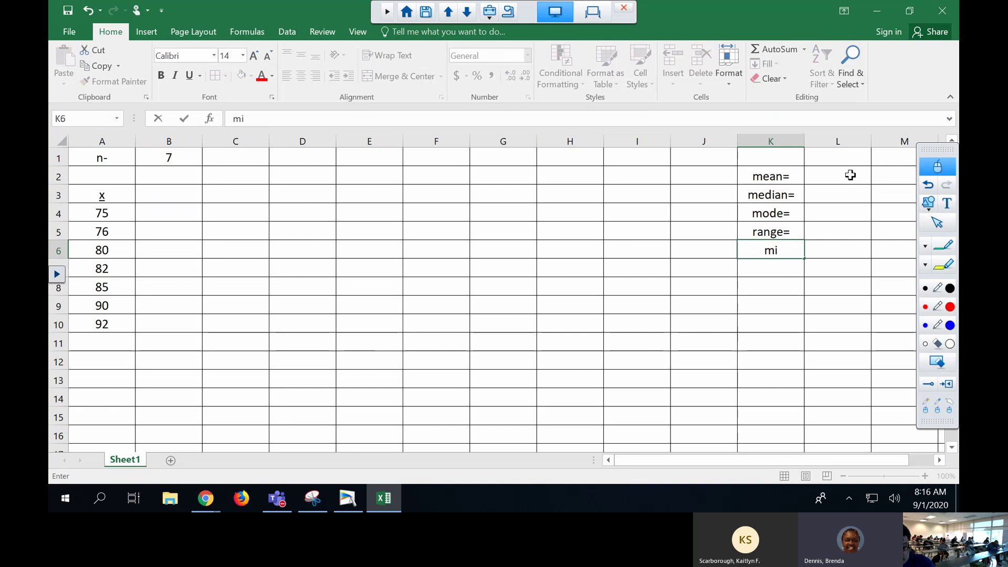
pyautogui.write('drange')
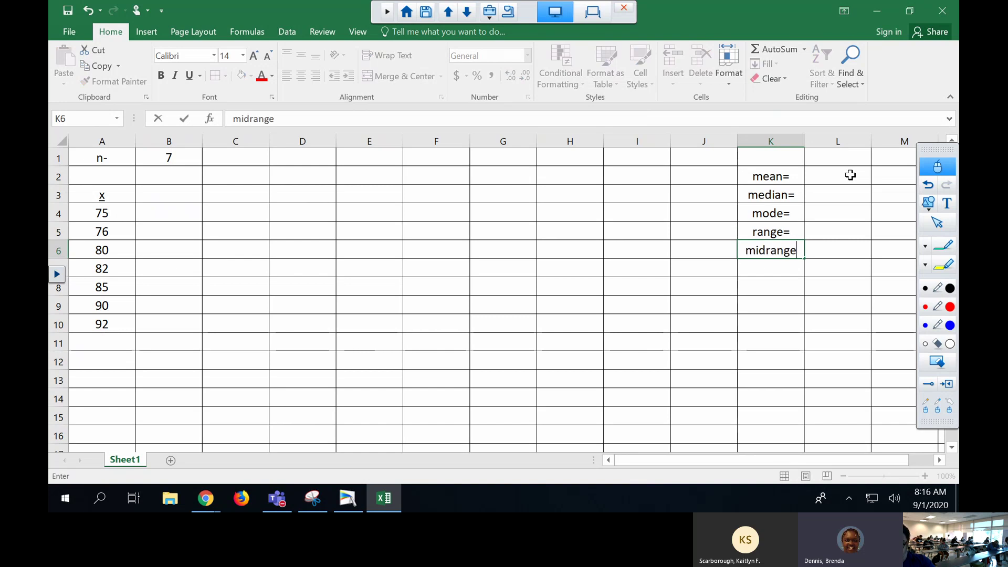
pyautogui.hotkey('alt', 'Tab')
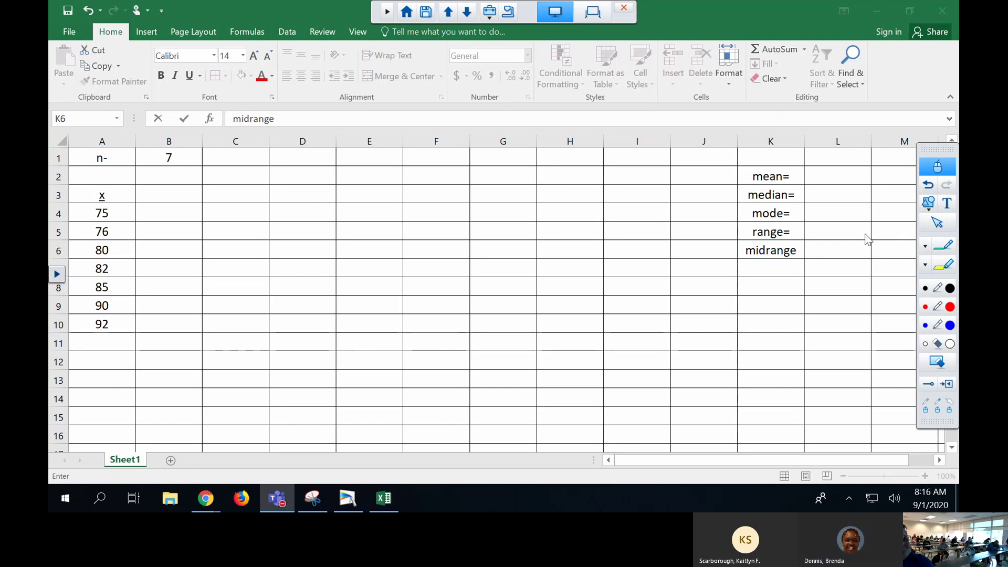
pyautogui.click(791, 251)
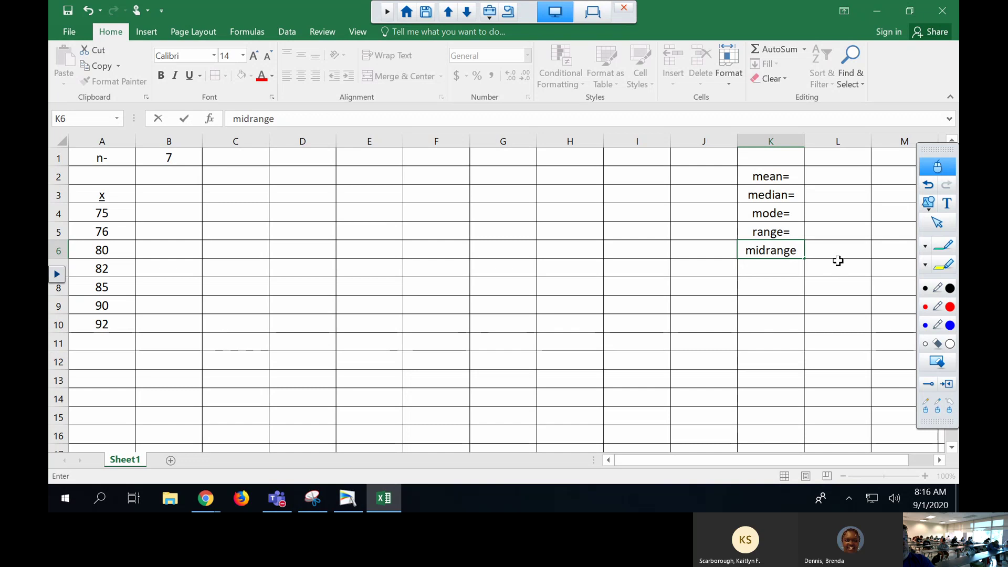
pyautogui.write('=')
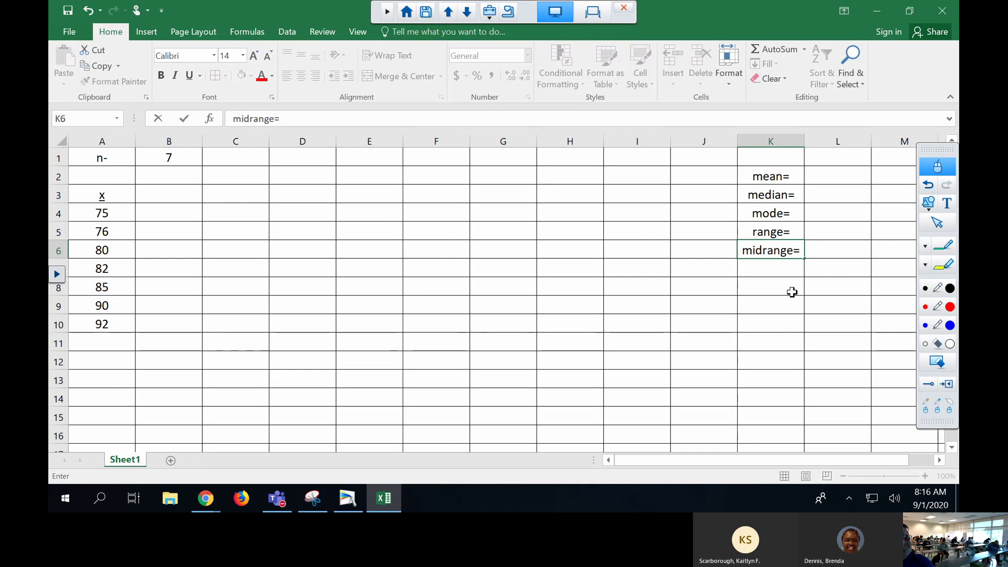
pyautogui.press('Return')
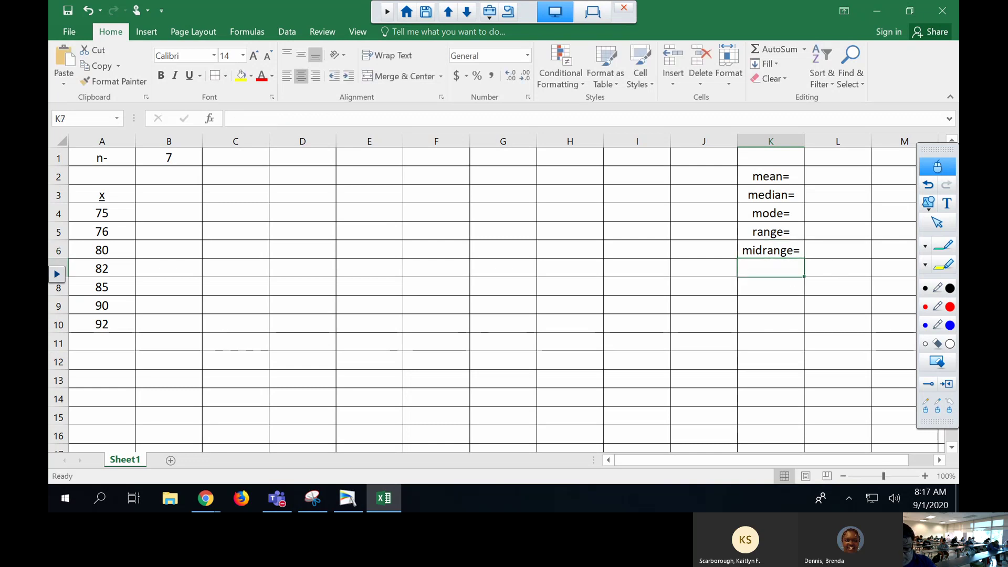
pyautogui.write('var=')
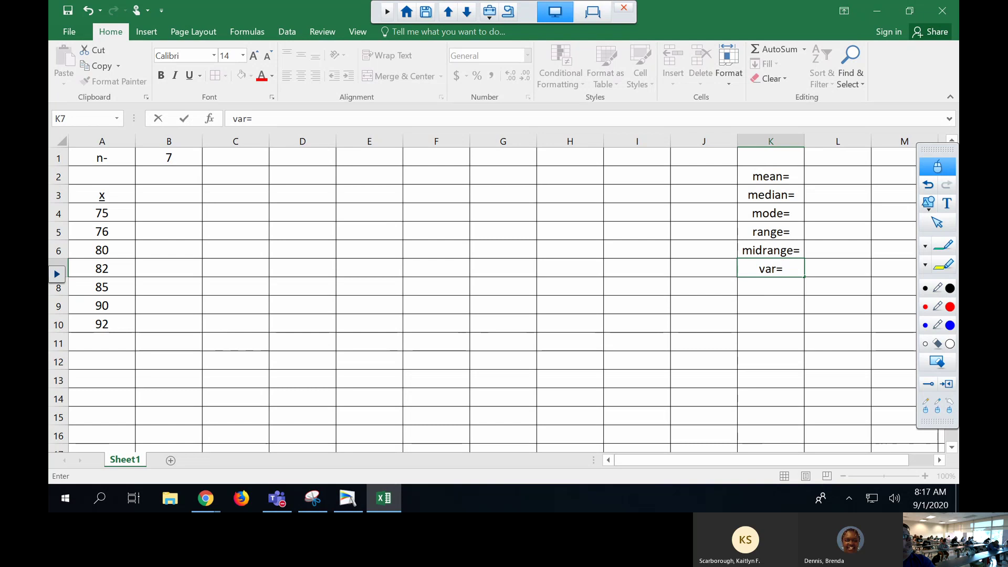
pyautogui.press('Return')
pyautogui.write('sd=')
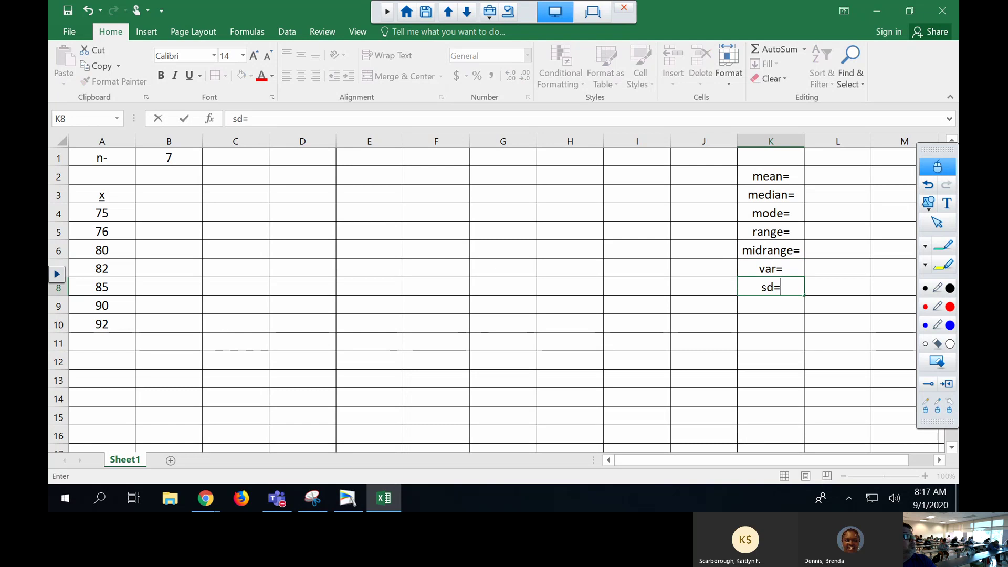
pyautogui.press('Return')
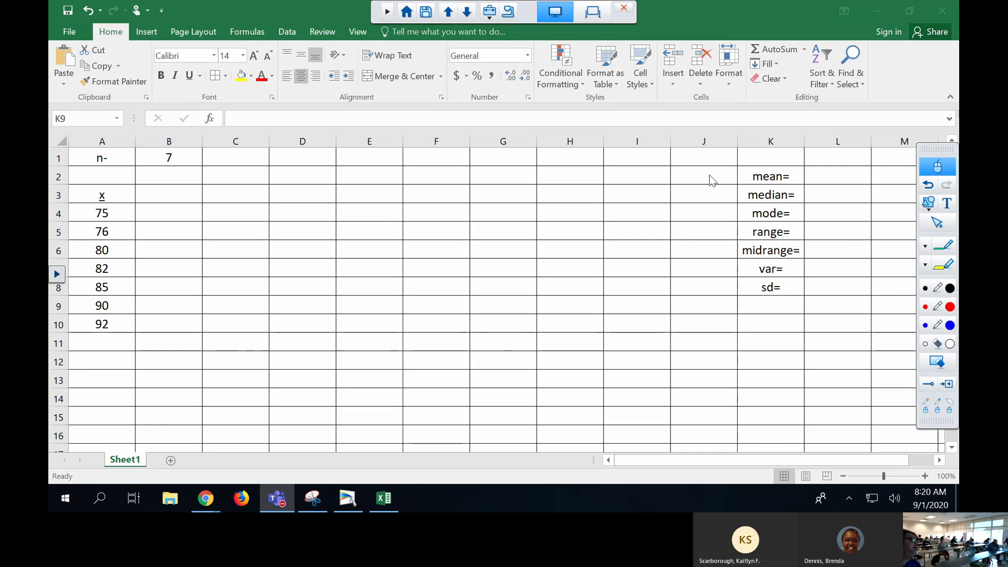
# Calculate the mean in L2 with the formula =SUM(A4:A10)/B1.
pyautogui.click(837, 172)
pyautogui.click(770, 53)
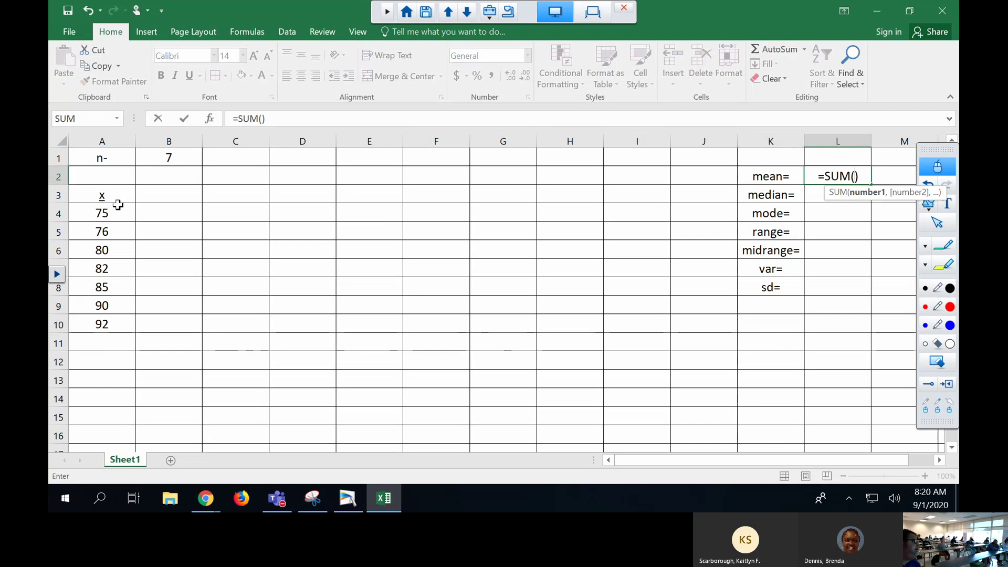
pyautogui.moveTo(101, 213); pyautogui.dragTo(103, 324)
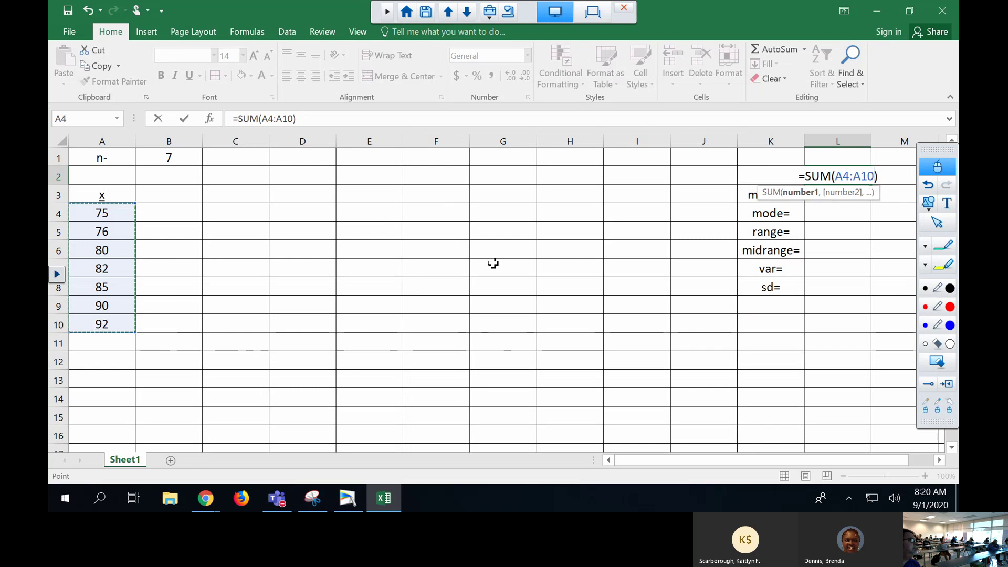
pyautogui.click(318, 120)
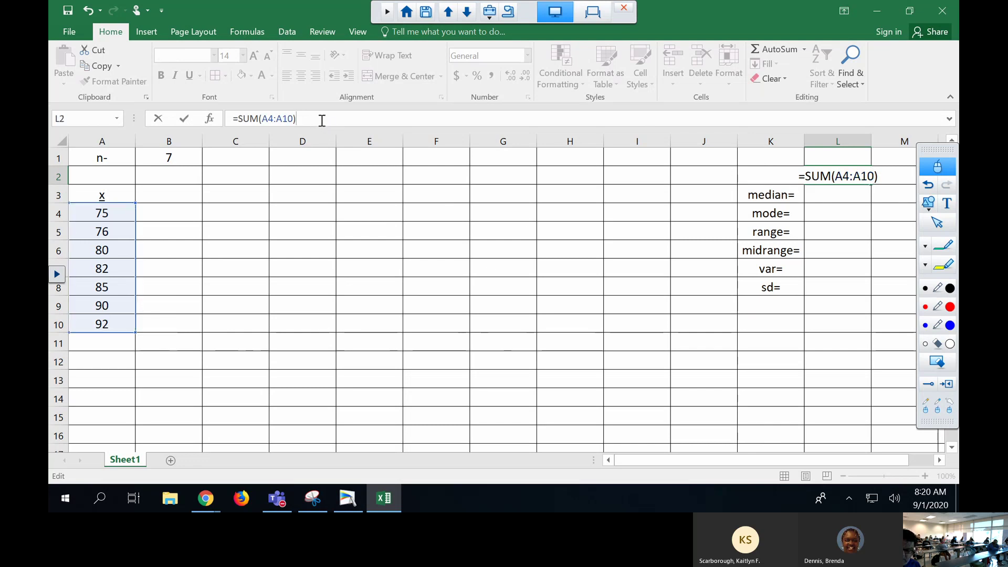
pyautogui.write('/')
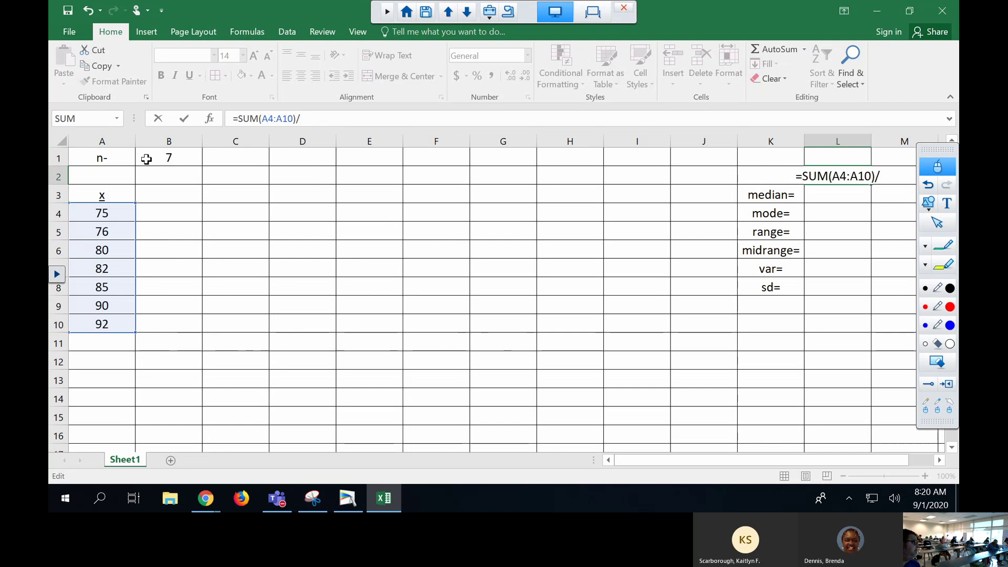
pyautogui.click(151, 157)
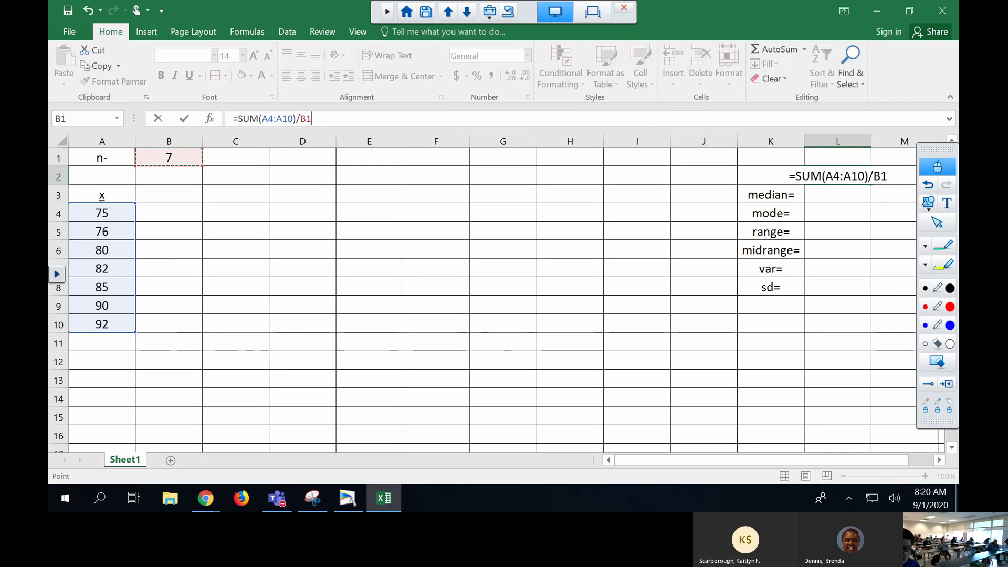
pyautogui.press('Return')
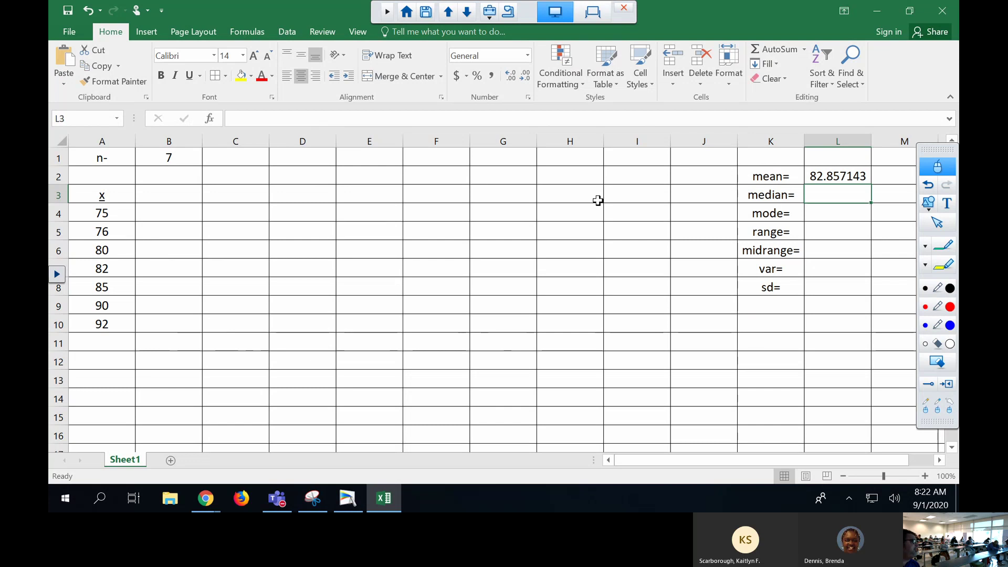
# Give cell B1, which holds the sample size, a light gold fill color.
pyautogui.click(185, 163)
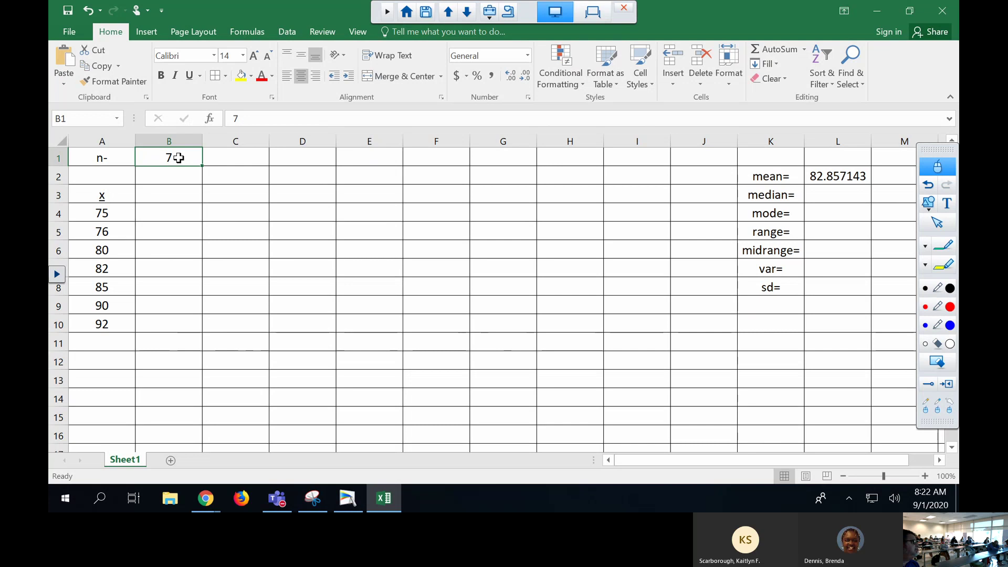
pyautogui.click(253, 76)
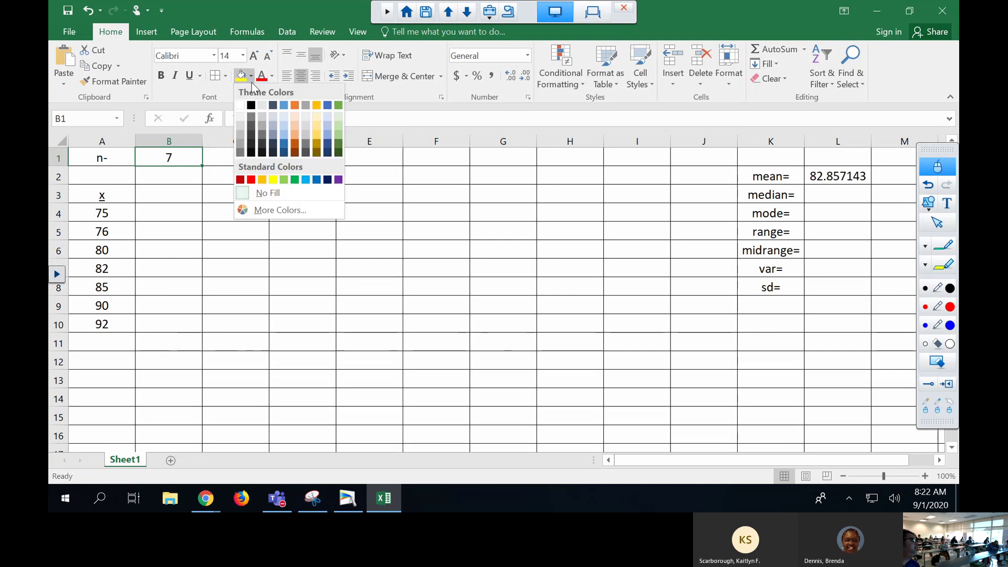
pyautogui.click(315, 134)
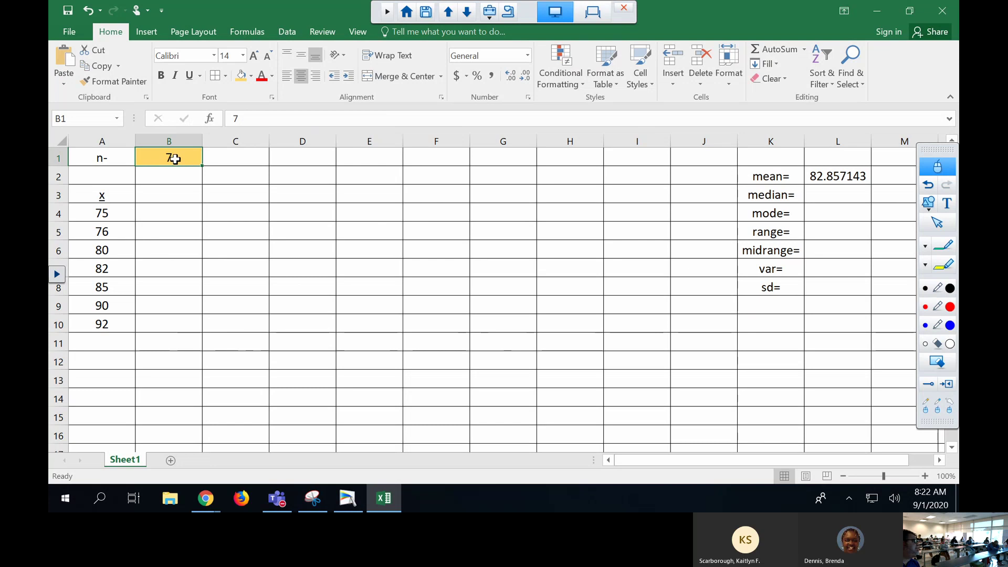
# Give the middle data value in A7 the light gold fill and enter the median in L3 as =A7.
pyautogui.click(117, 264)
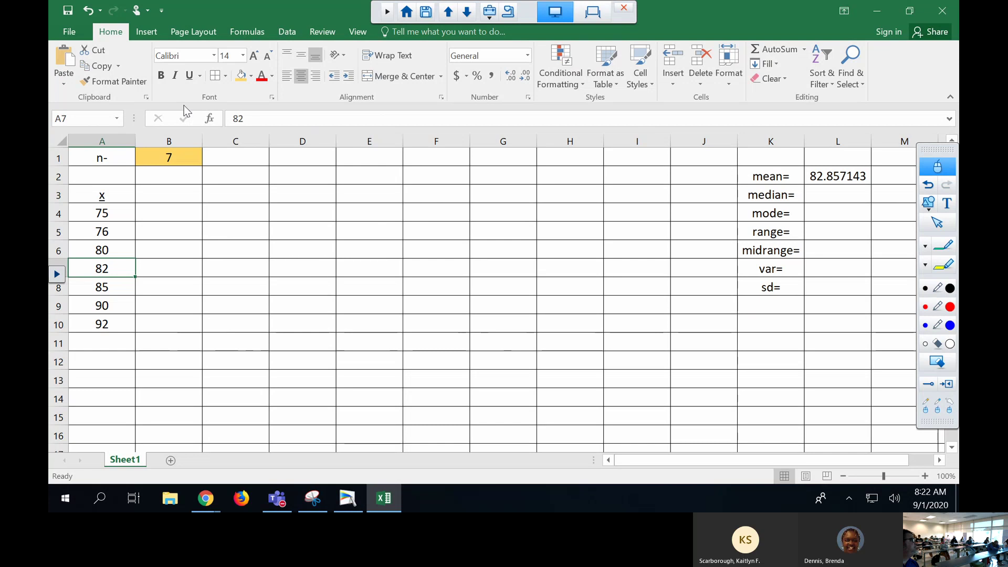
pyautogui.click(241, 76)
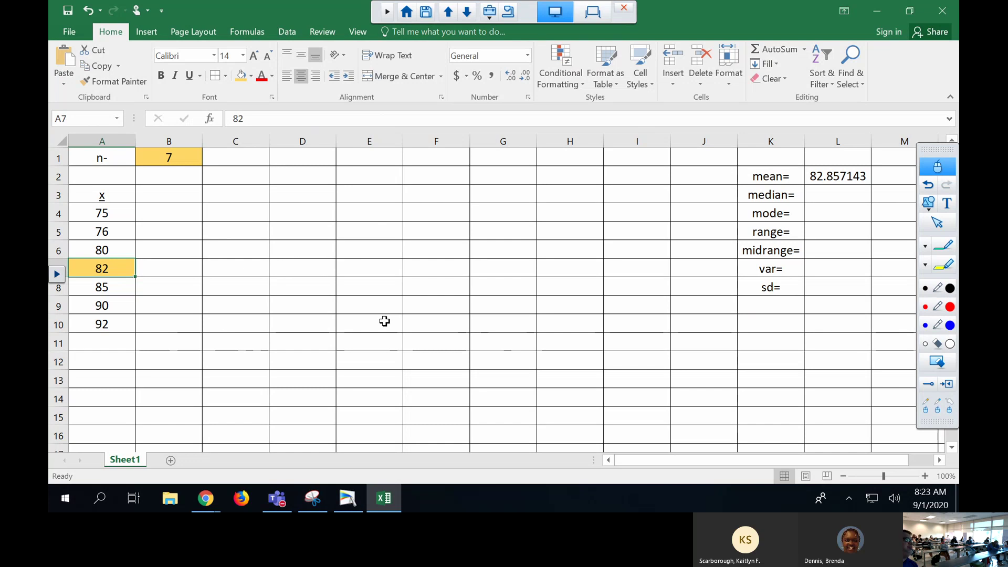
pyautogui.click(835, 178)
pyautogui.click(836, 195)
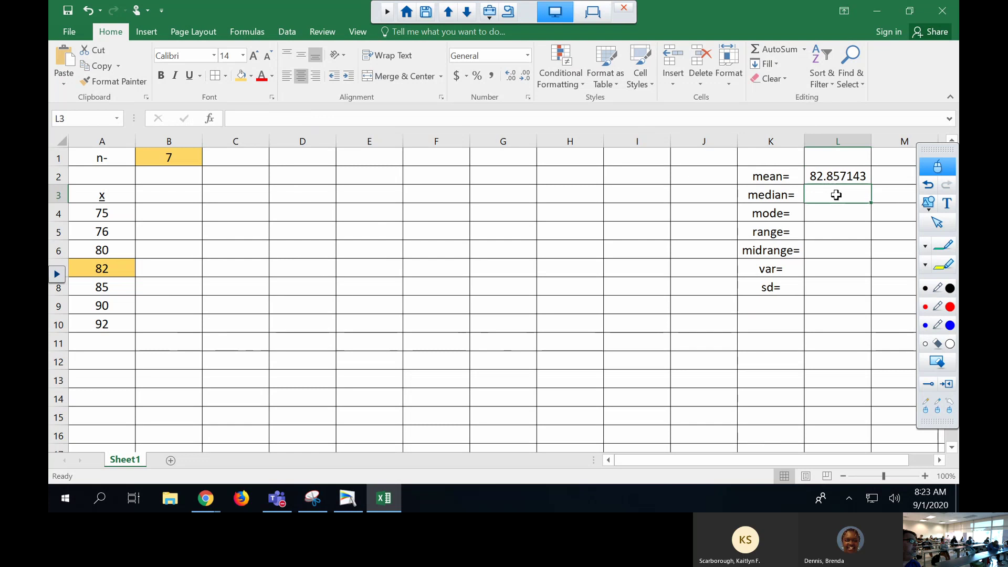
pyautogui.write('=')
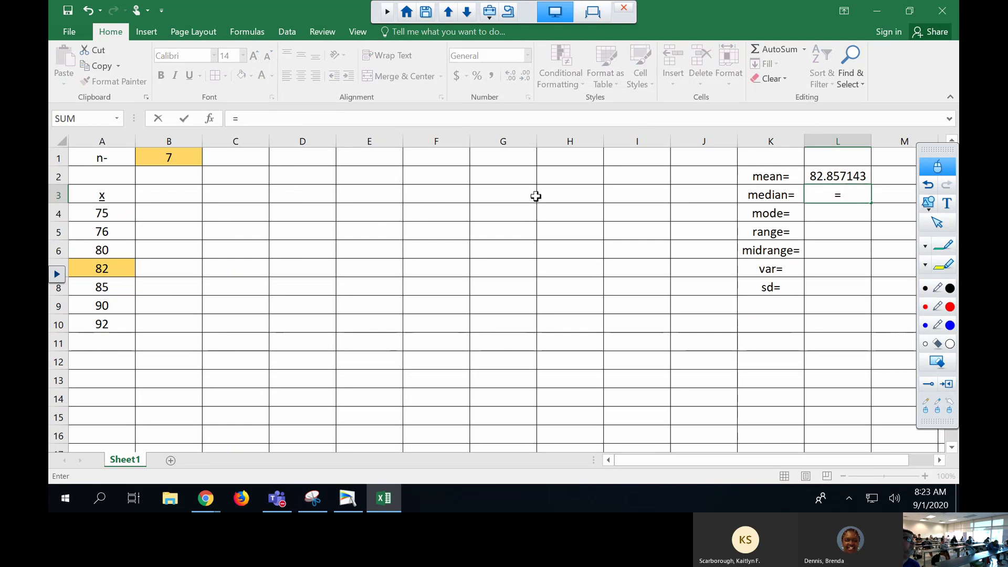
pyautogui.click(115, 264)
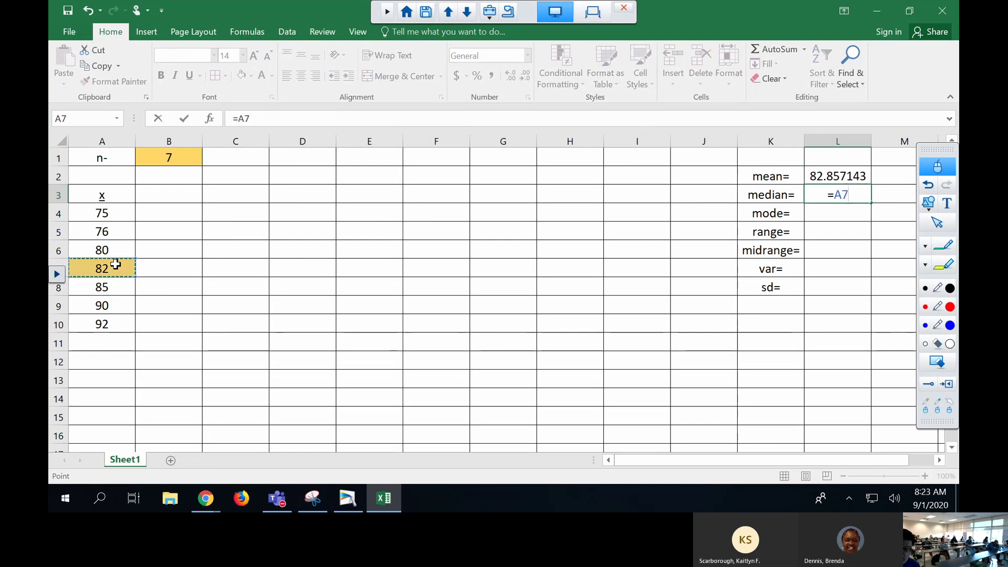
pyautogui.press('Return')
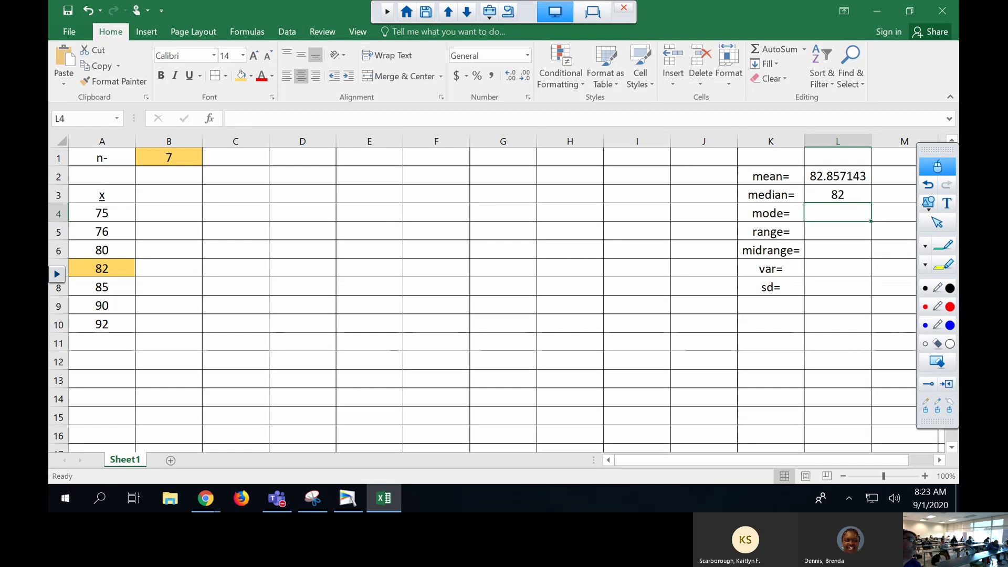
# Apply the light gold fill to the median result in L3 and enter n/a as the mode in L4.
pyautogui.click(822, 195)
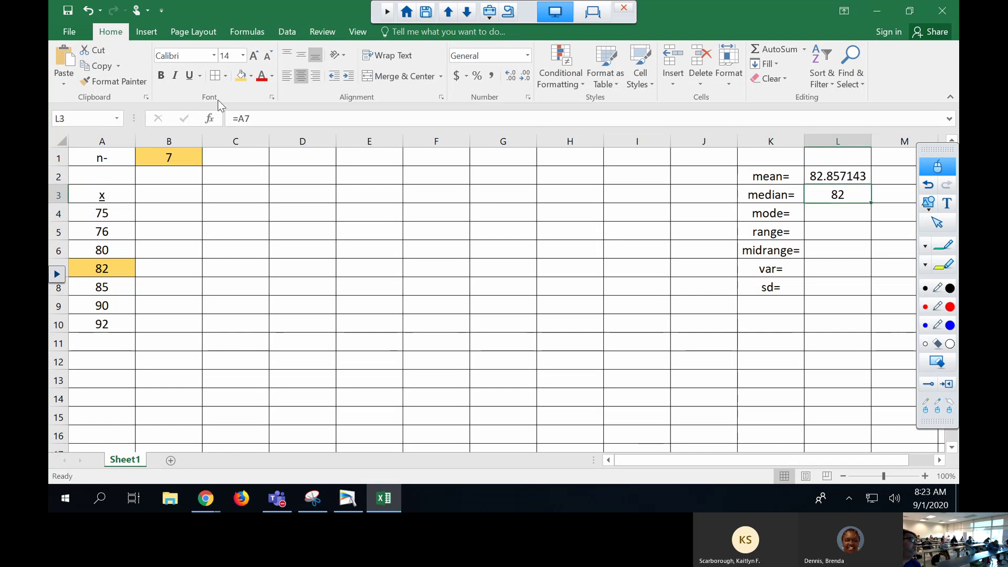
pyautogui.click(239, 77)
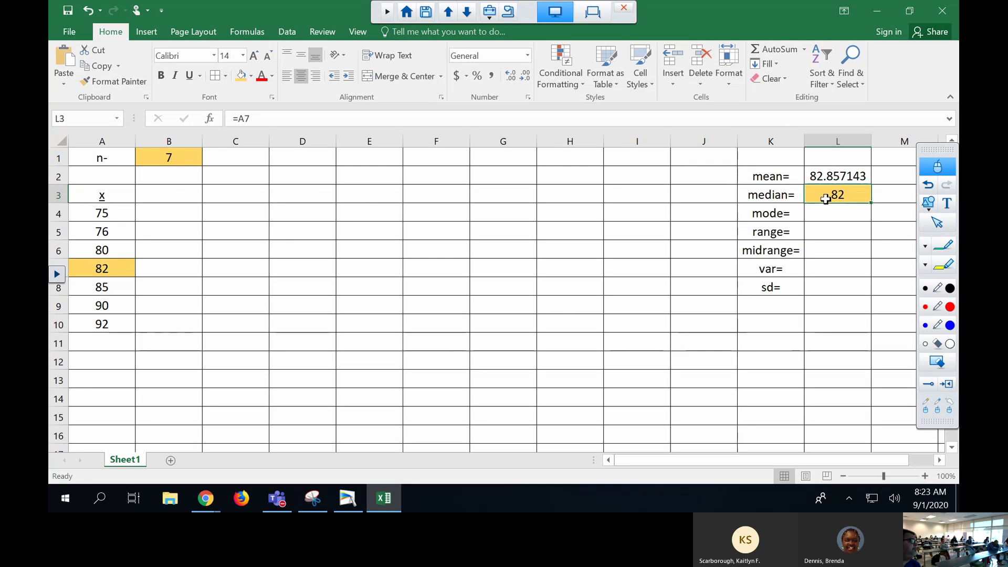
pyautogui.click(840, 216)
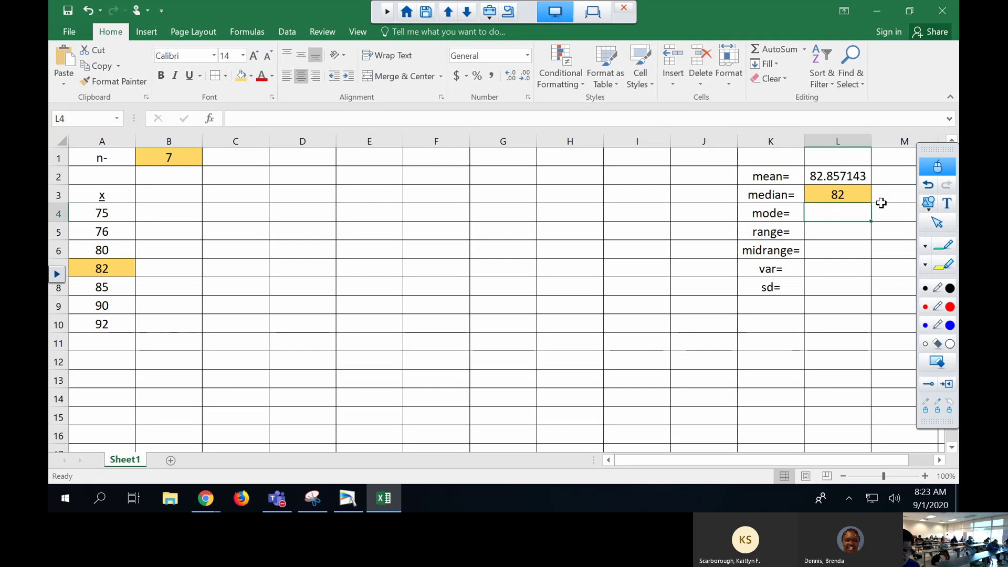
pyautogui.write('n/')
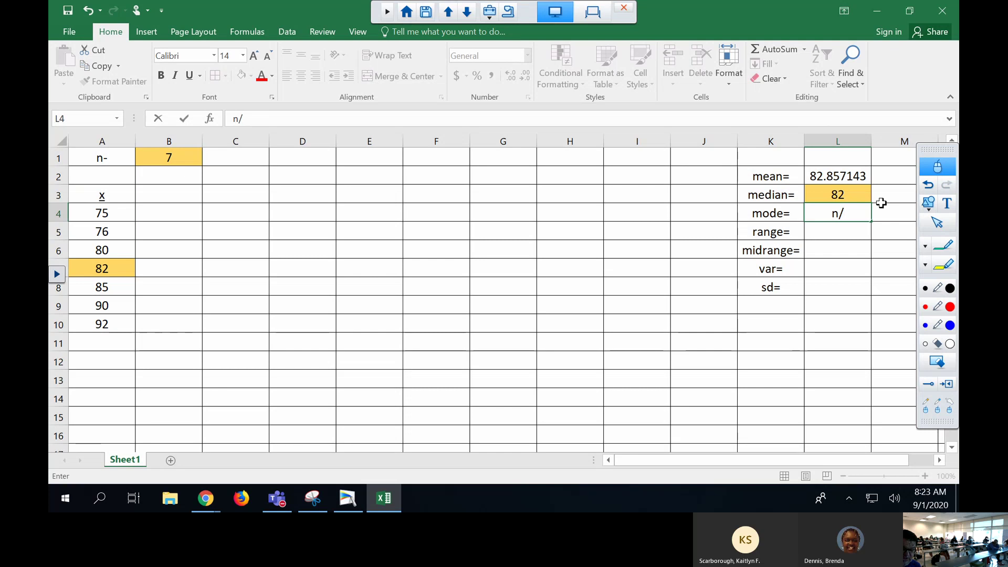
pyautogui.write('a')
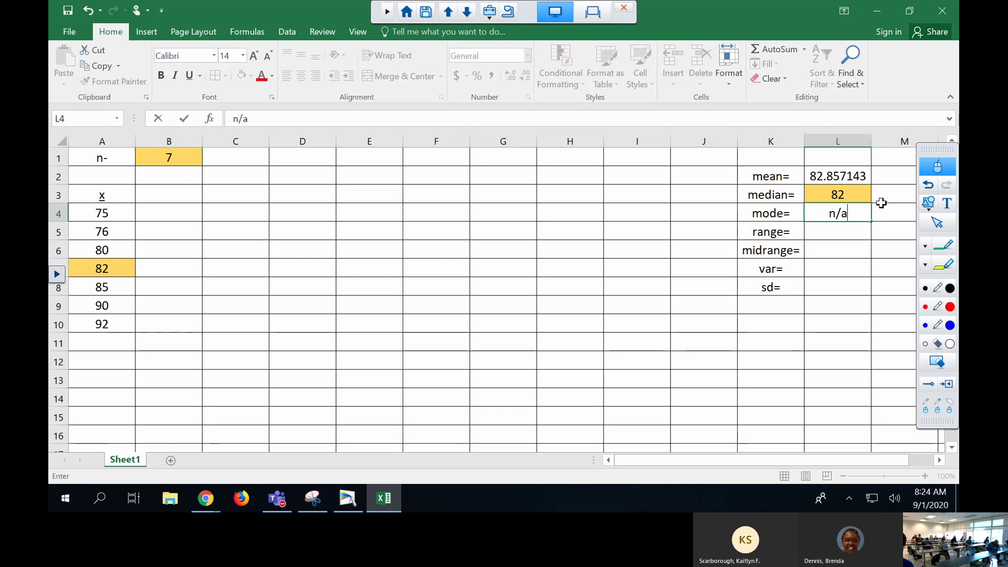
pyautogui.press('Return')
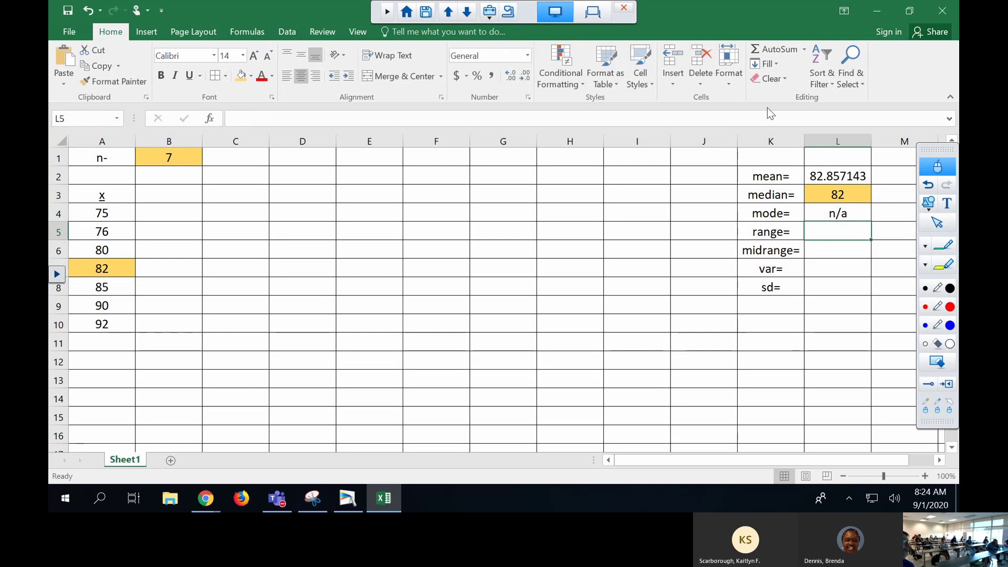
# Calculate the range in L5 with the formula =A10-A4.
pyautogui.write('=')
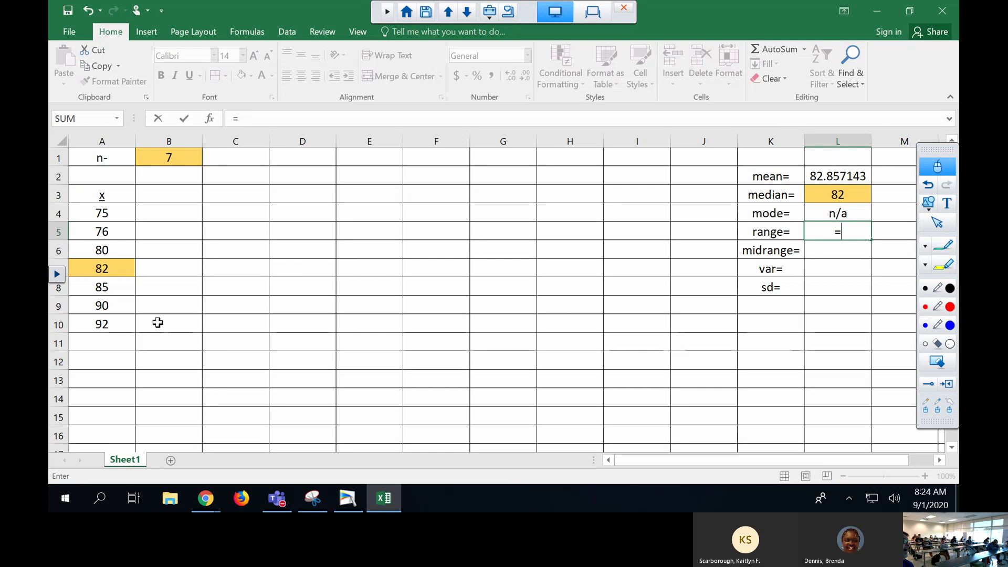
pyautogui.click(109, 320)
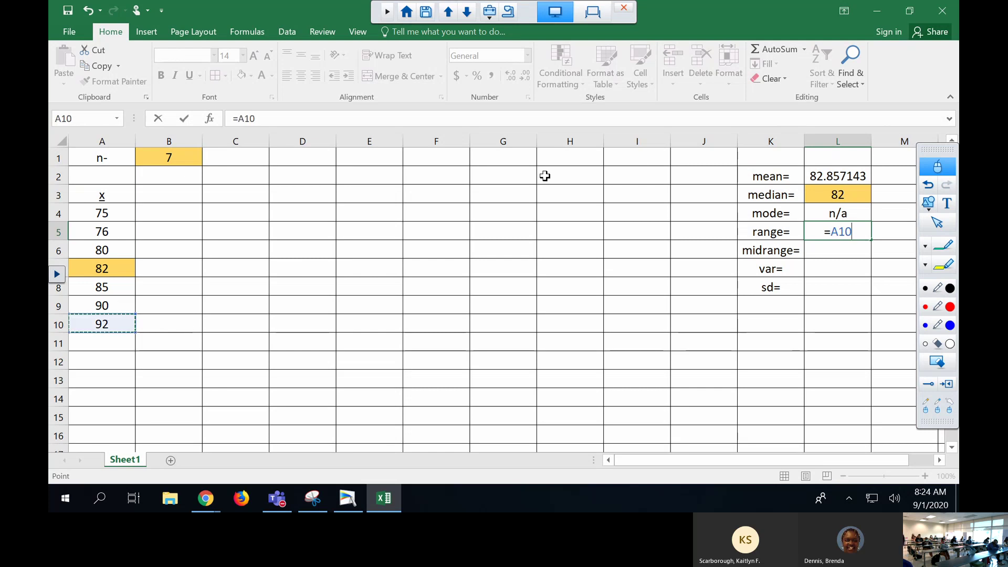
pyautogui.write('=')
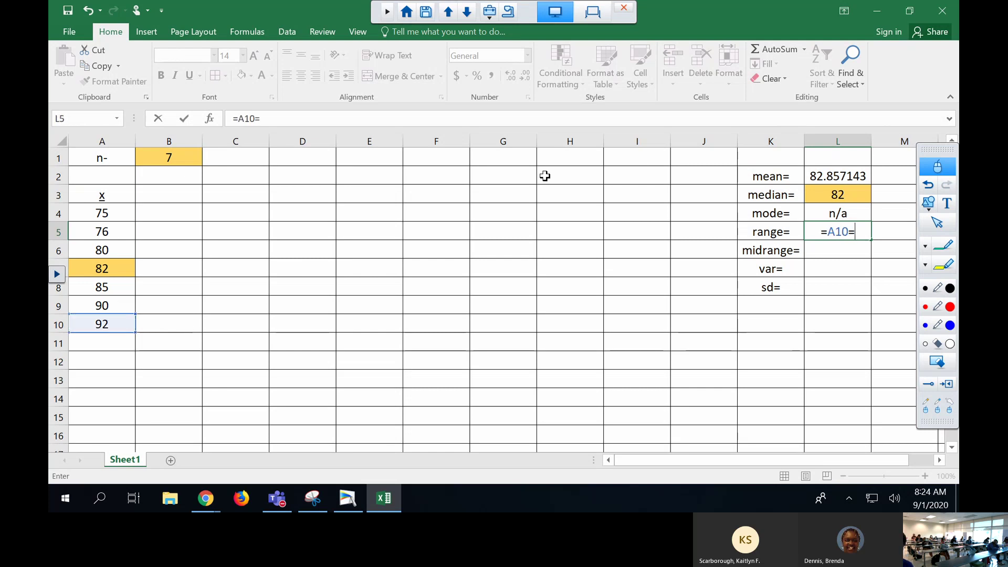
pyautogui.press('BackSpace')
pyautogui.write('-')
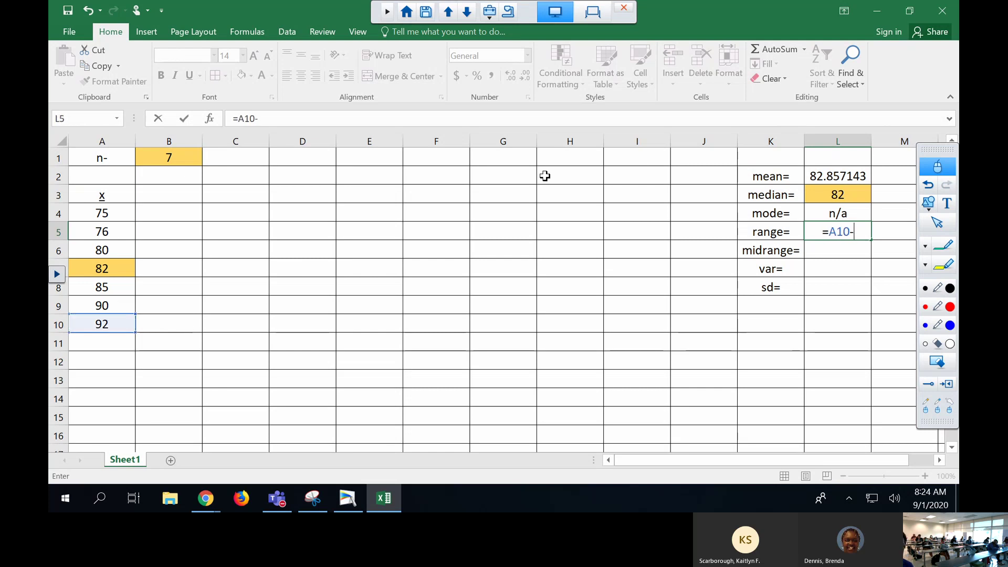
pyautogui.click(100, 220)
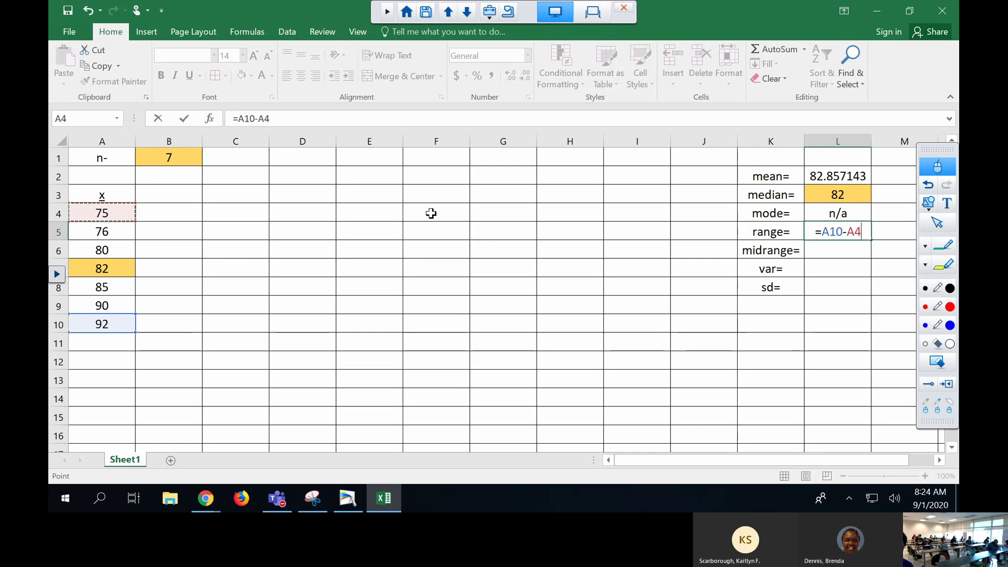
pyautogui.press('Return')
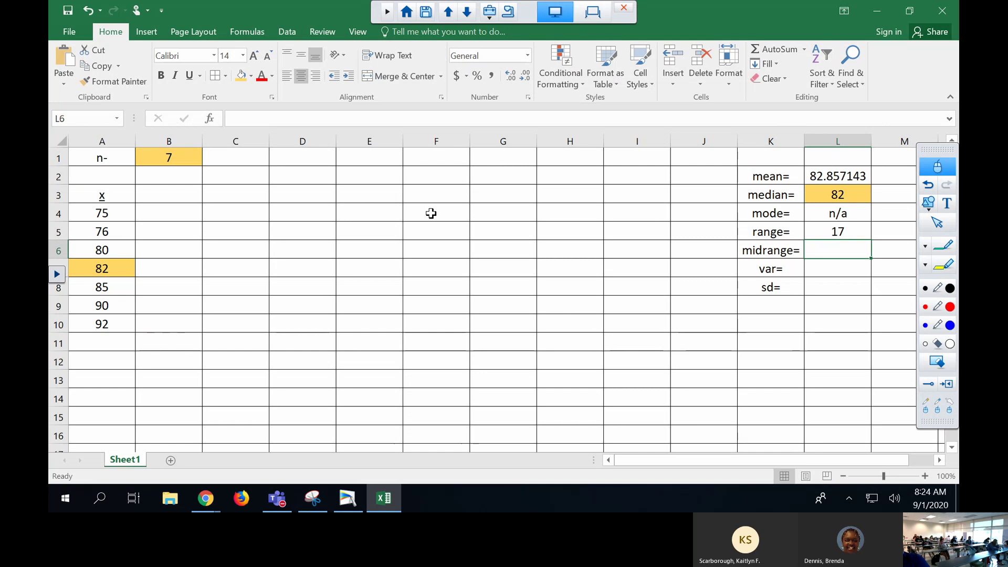
# Calculate the midrange in L6 with the formula =(A10+A4)/2.
pyautogui.write('=(')
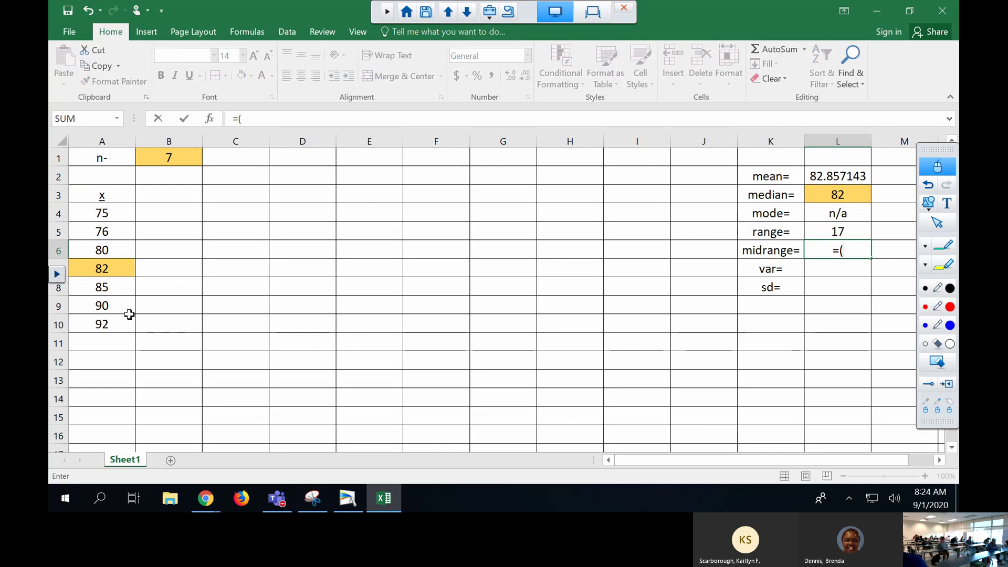
pyautogui.click(108, 321)
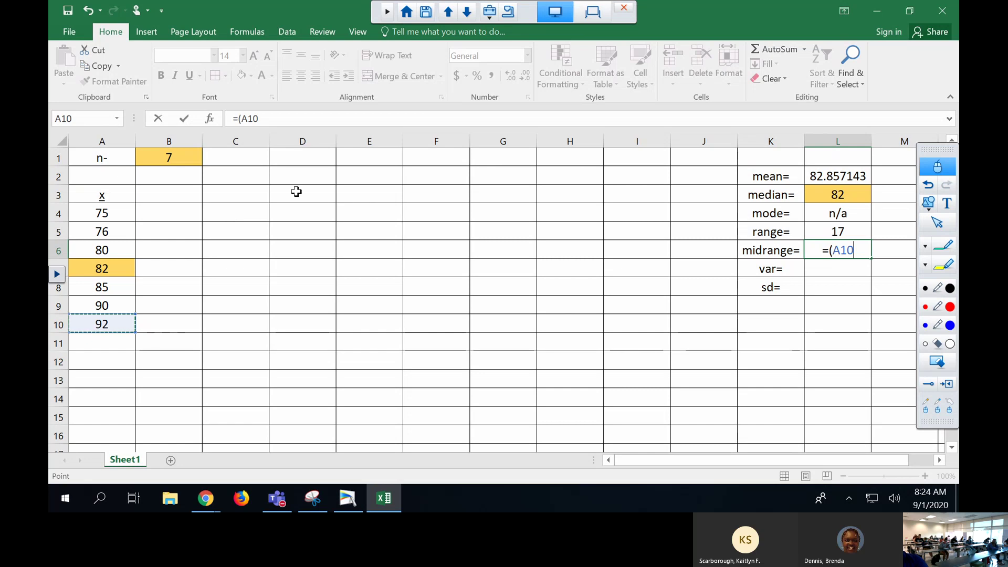
pyautogui.write('+')
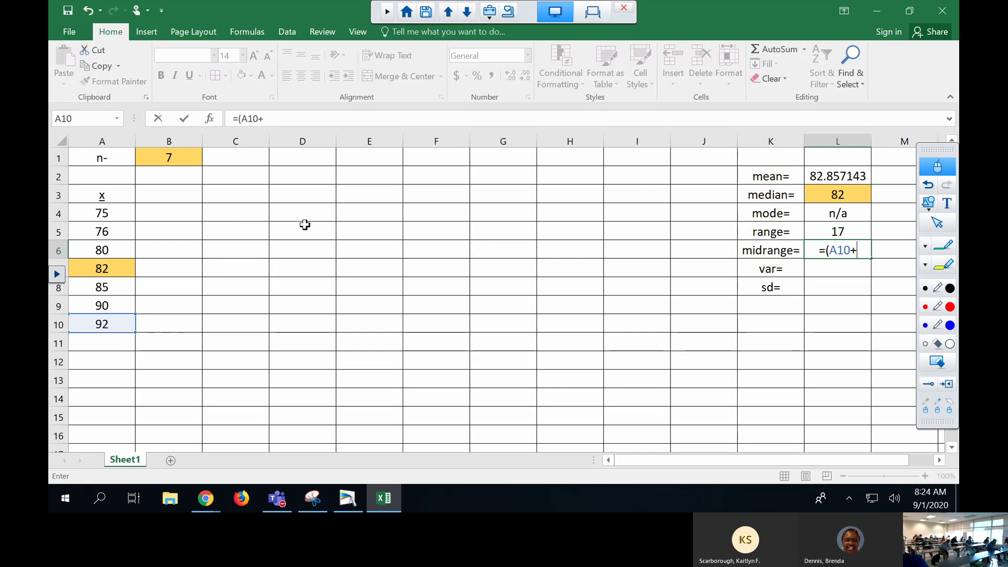
pyautogui.click(125, 225)
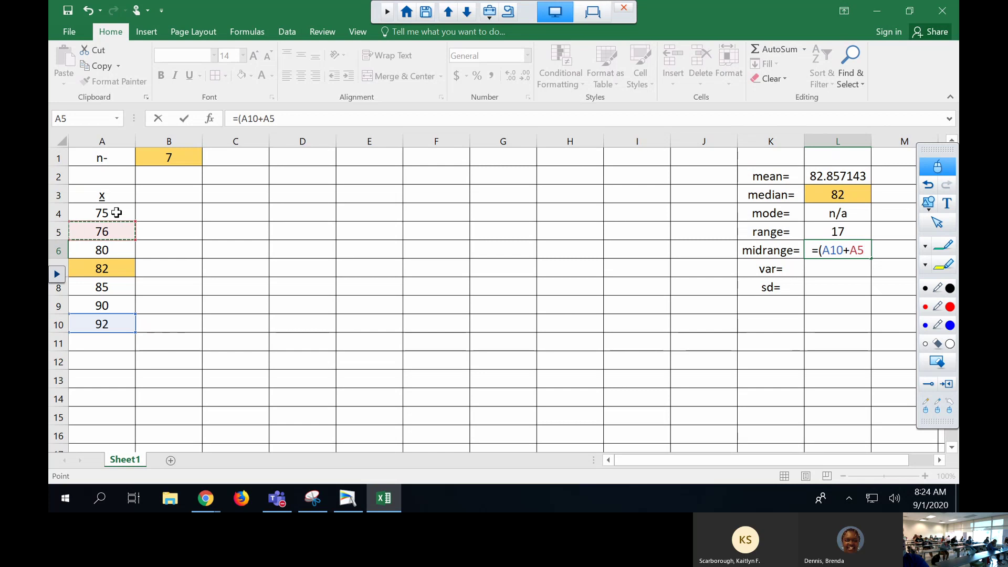
pyautogui.click(128, 212)
pyautogui.write(')')
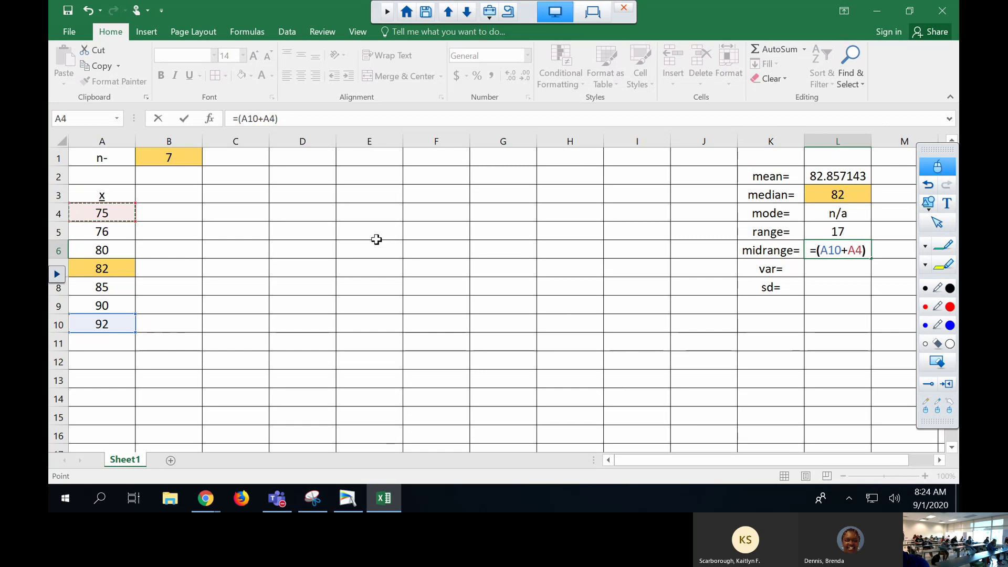
pyautogui.write('/2')
pyautogui.press('Return')
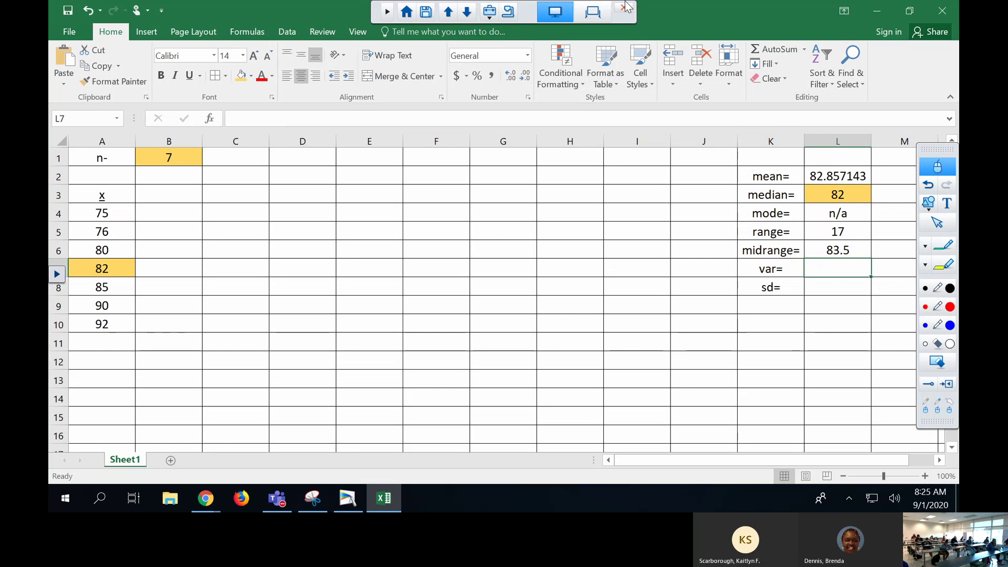
# Fill the mean label and result in K2:L2 with a custom bright lime green color.
pyautogui.moveTo(775, 179); pyautogui.dragTo(827, 178)
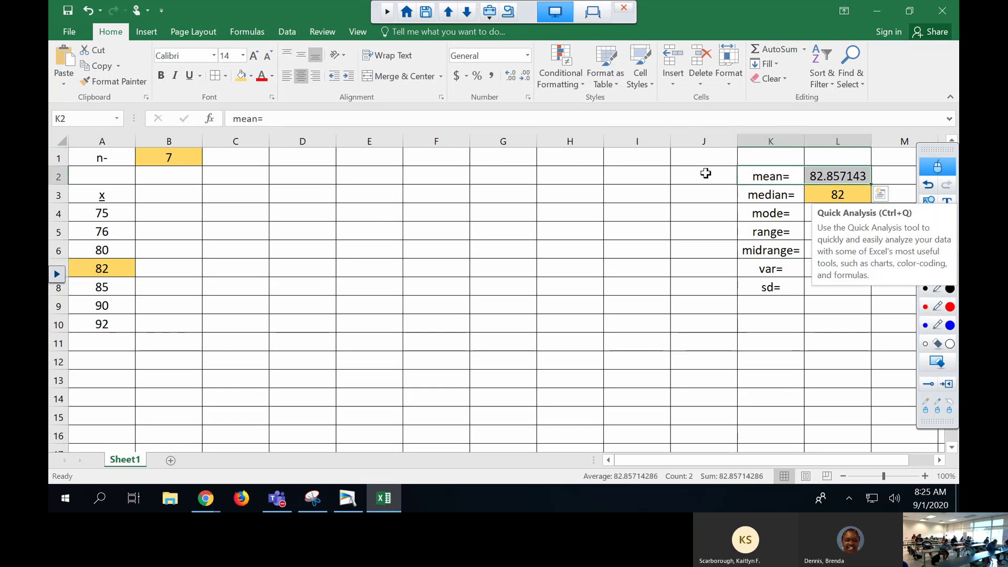
pyautogui.click(252, 76)
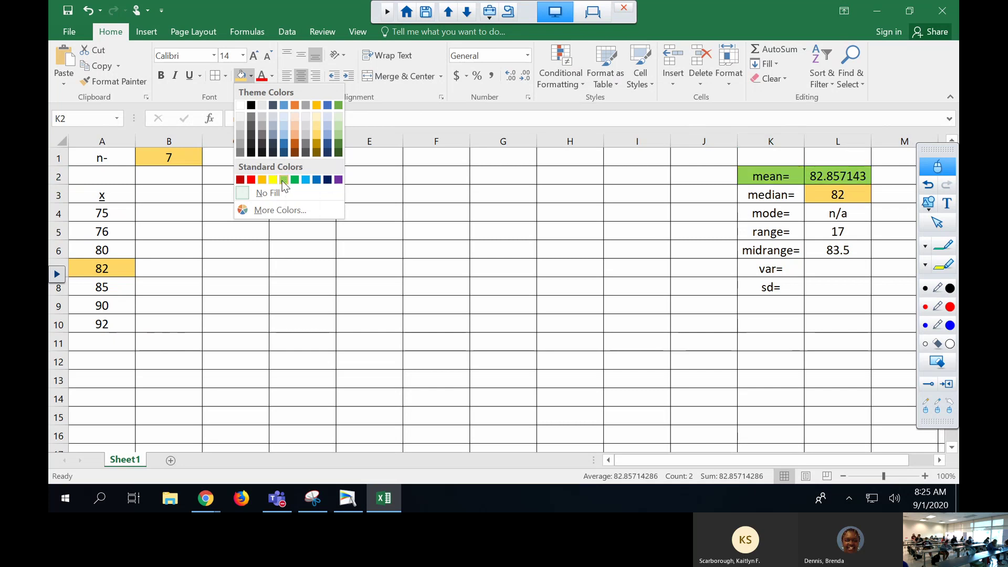
pyautogui.click(277, 210)
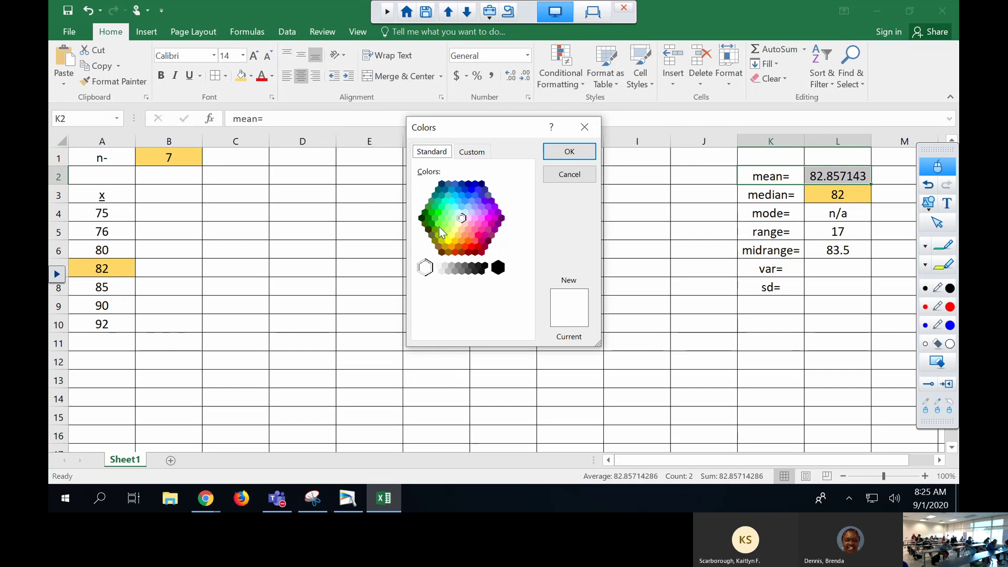
pyautogui.click(448, 212)
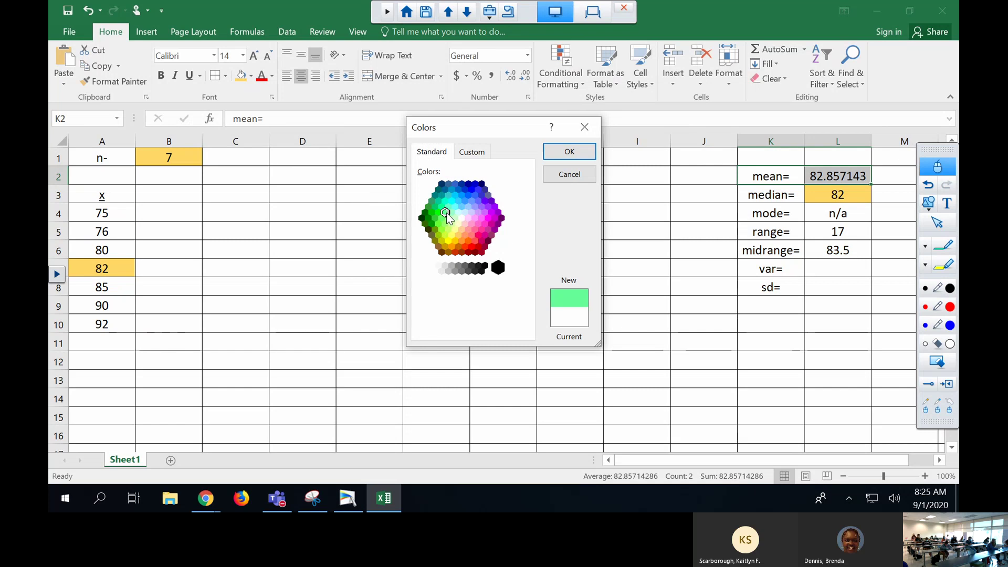
pyautogui.click(452, 213)
pyautogui.click(445, 212)
pyautogui.click(442, 229)
pyautogui.click(547, 152)
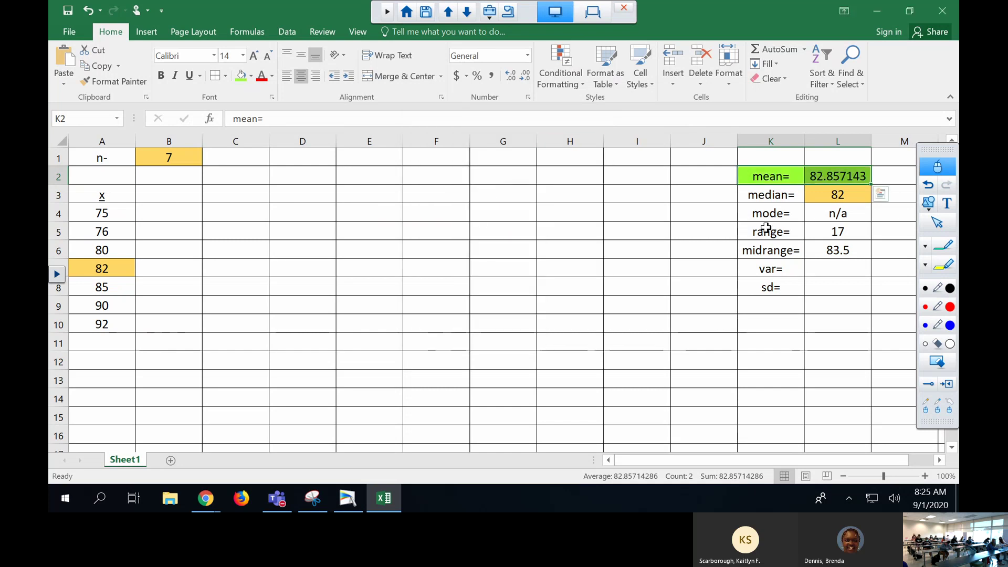
# Apply the same lime green fill to the median label in K3 and the midrange cells K6:L6.
pyautogui.click(766, 196)
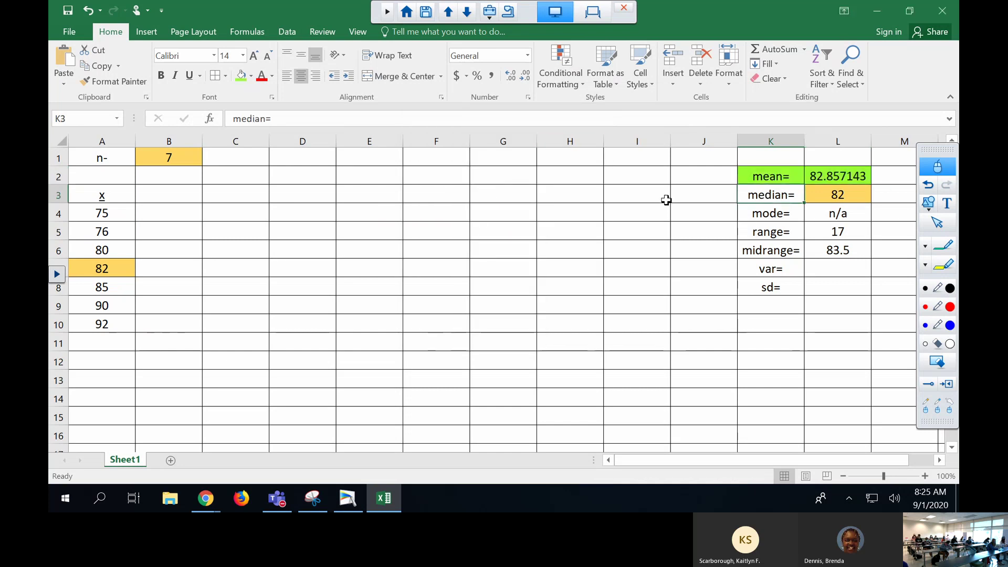
pyautogui.click(240, 74)
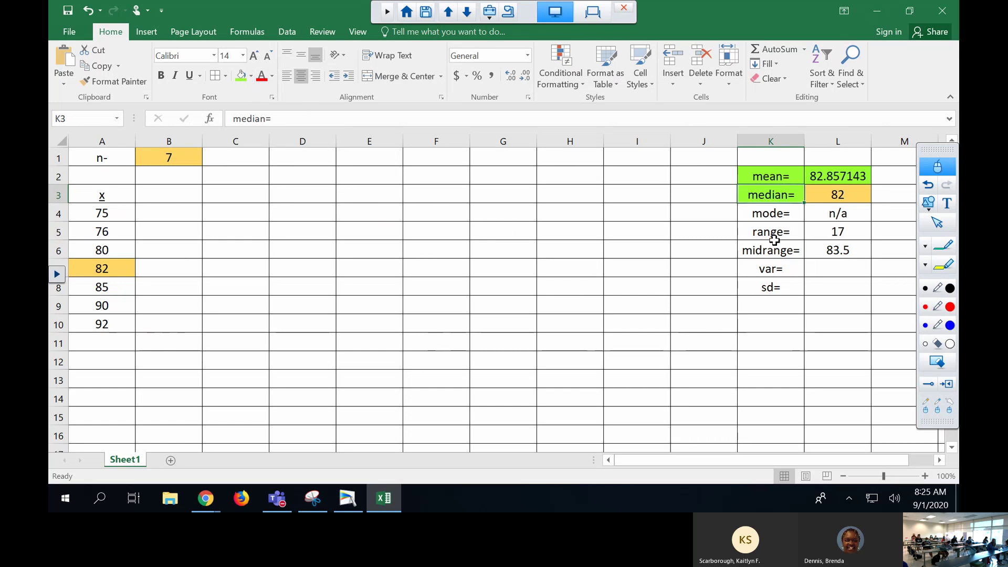
pyautogui.moveTo(775, 244); pyautogui.dragTo(828, 242)
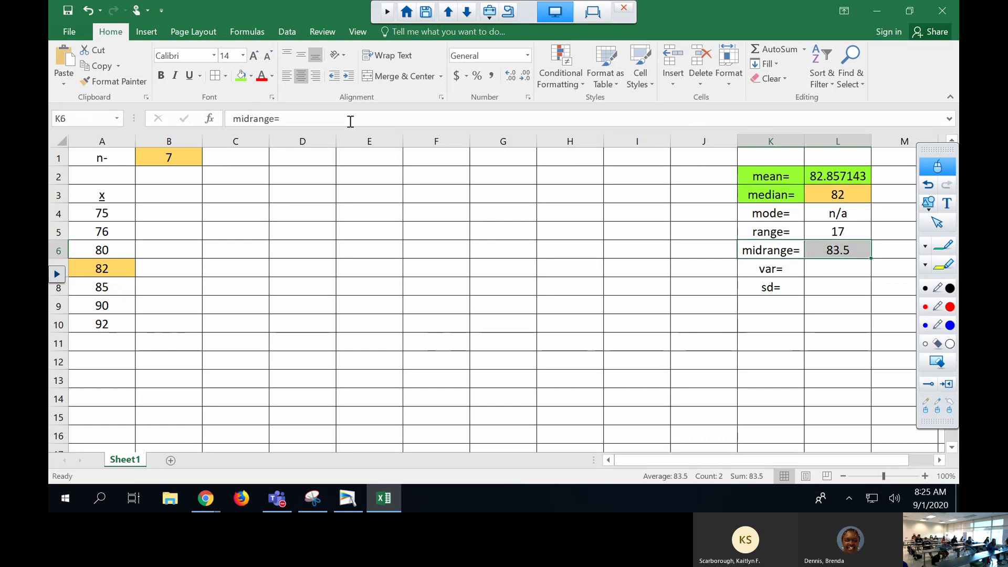
pyautogui.click(240, 75)
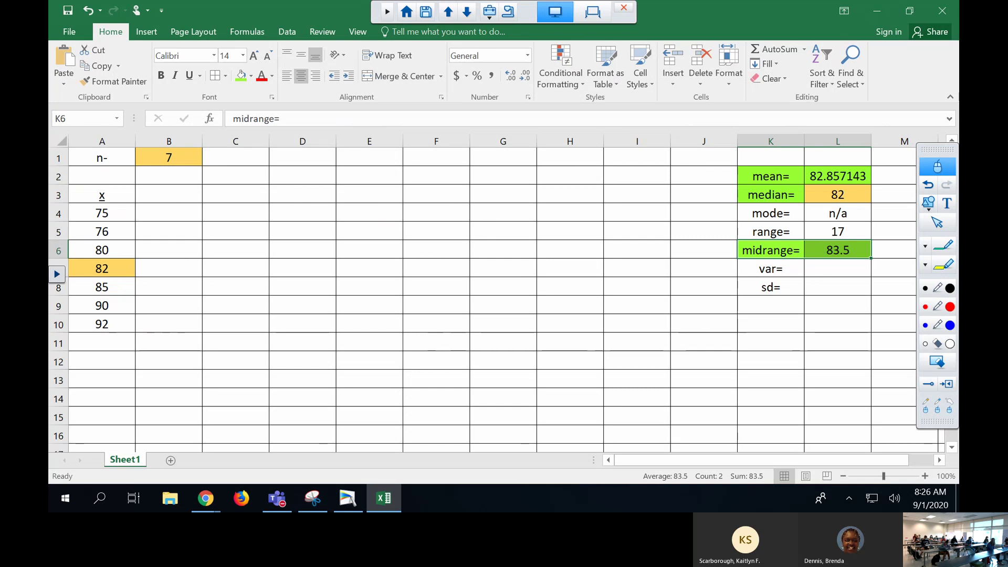
pyautogui.click(909, 11)
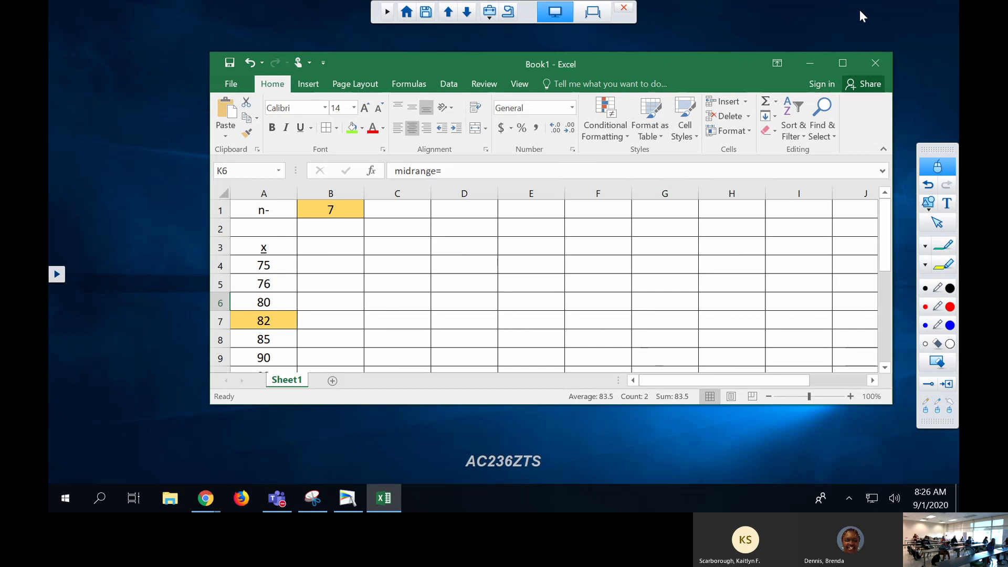
pyautogui.click(839, 68)
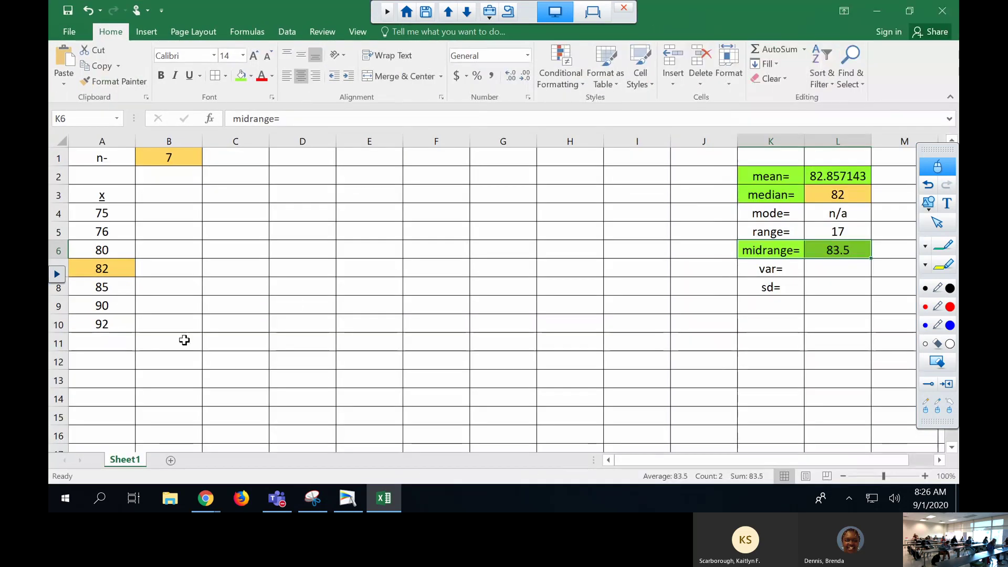
# Test the formulas with a different maximum and minimum by entering 105 in A10 and 36 in A4.
pyautogui.click(101, 323)
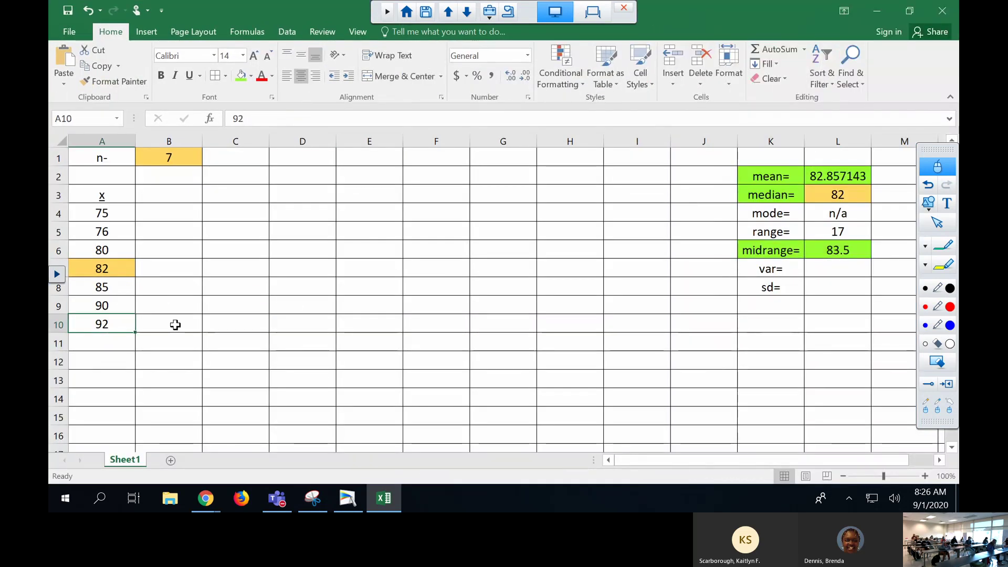
pyautogui.write('105')
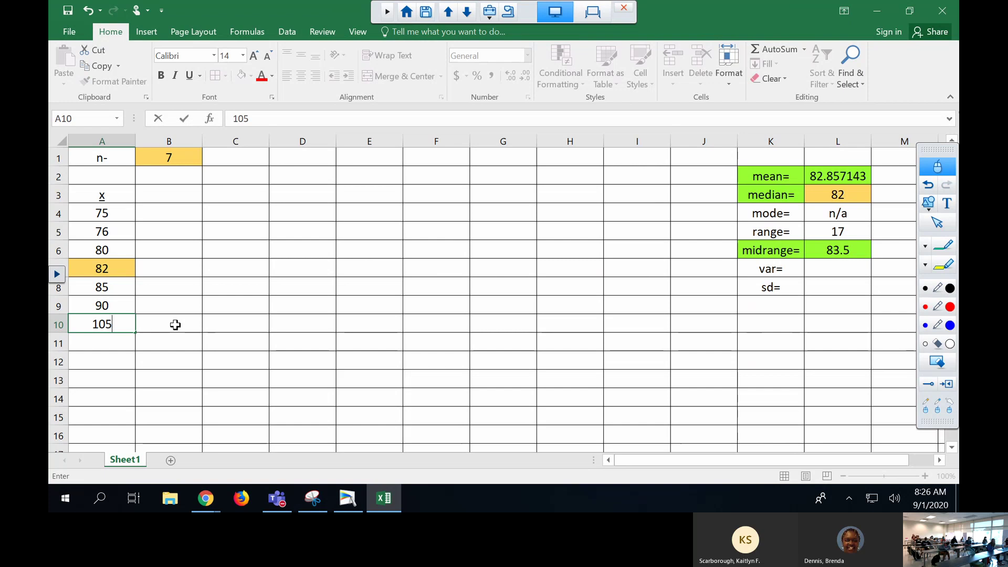
pyautogui.press('Up')
pyautogui.press('Up')
pyautogui.press('Up')
pyautogui.press('Up')
pyautogui.press('Up')
pyautogui.press('Up')
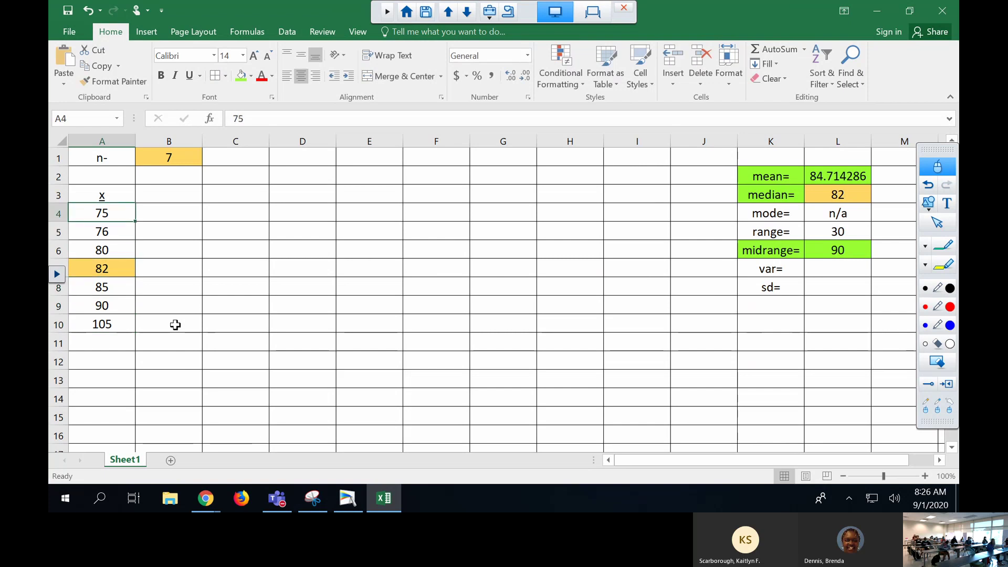
pyautogui.write('36')
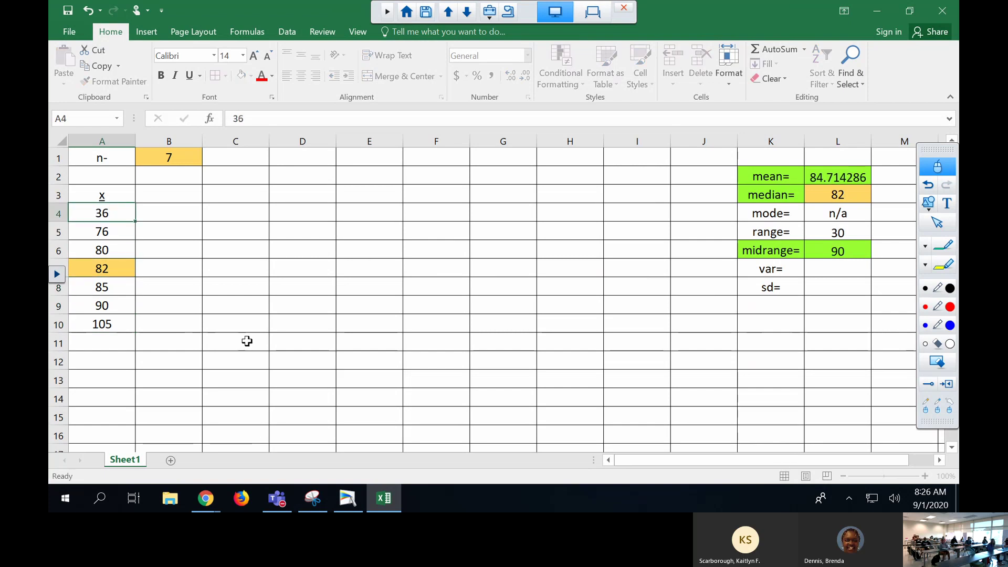
pyautogui.press('Return')
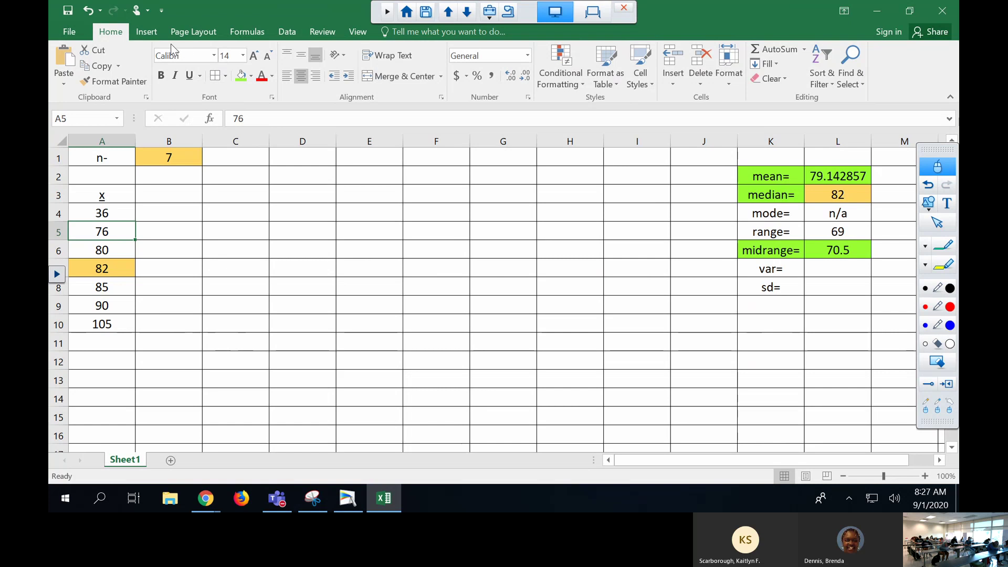
# Undo the test changes to A4 and A10, and select the median value in A7.
pyautogui.click(87, 15)
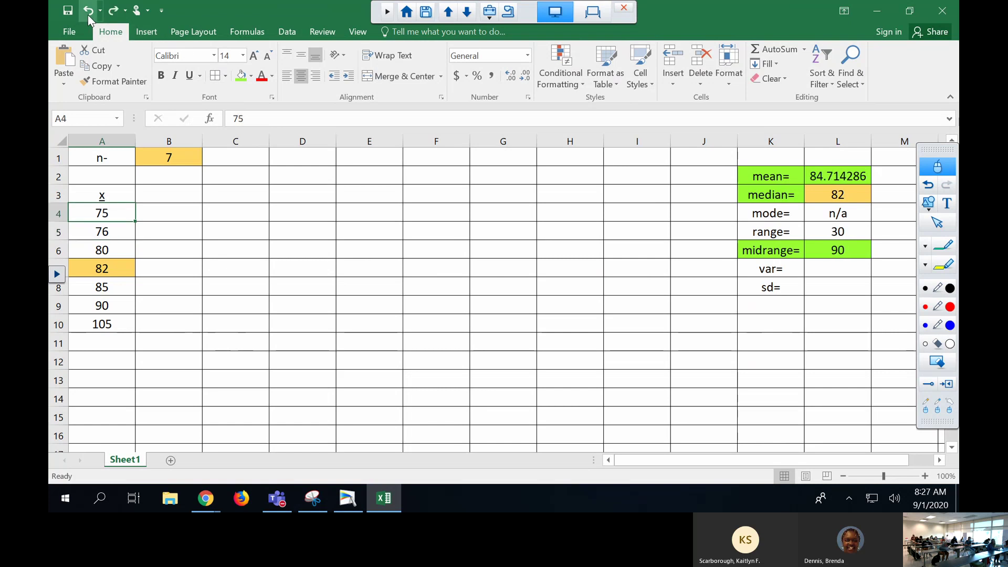
pyautogui.click(87, 15)
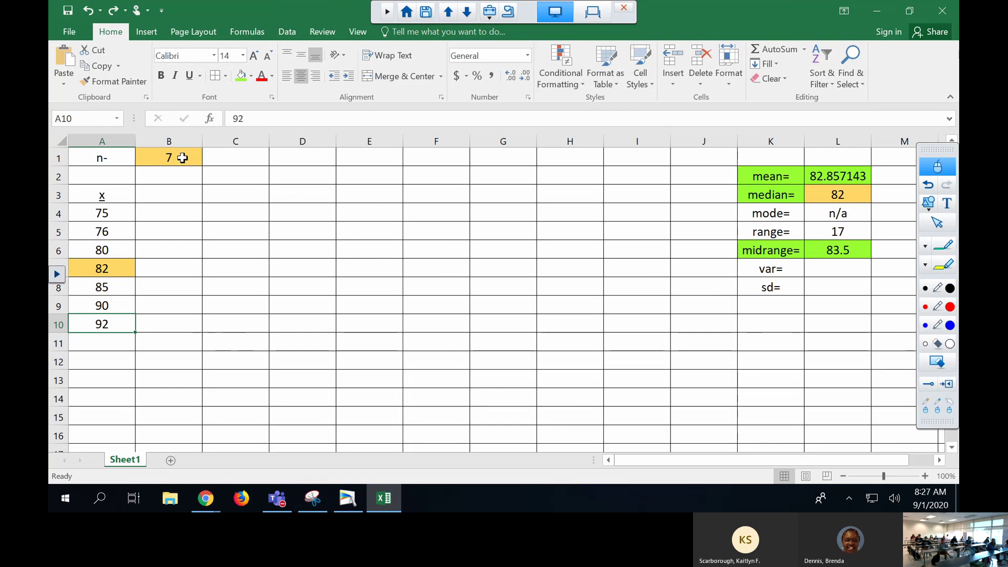
pyautogui.click(107, 269)
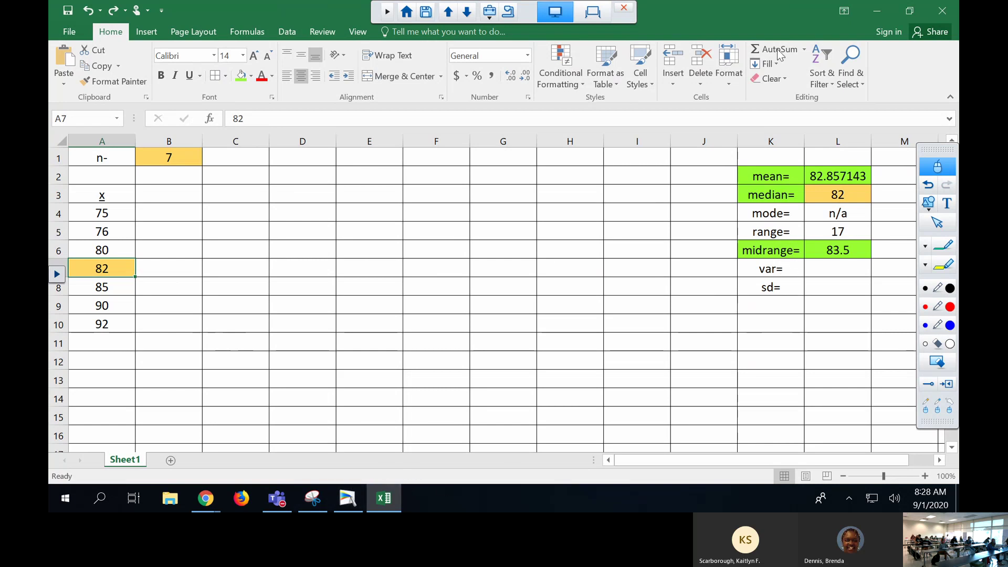
# Switch to the Easy Interactive Tools whiteboard page with the sample standard deviation formula and activate the selection tool.
pyautogui.click(591, 13)
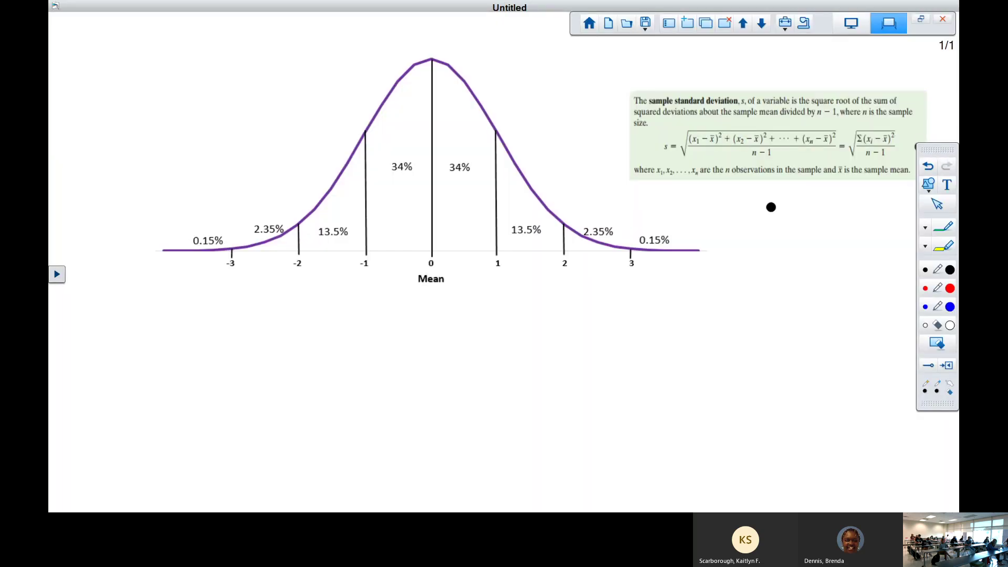
pyautogui.click(936, 204)
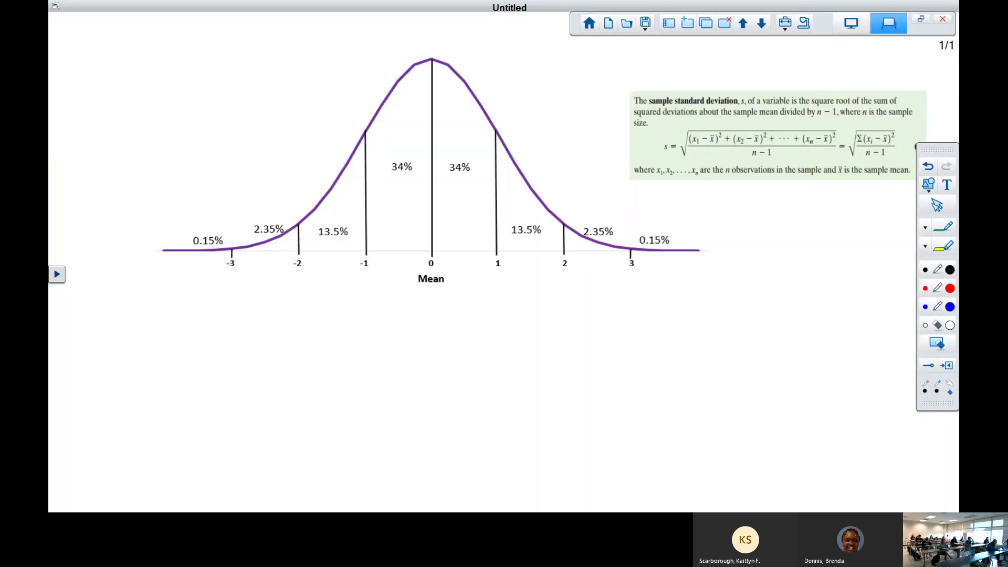
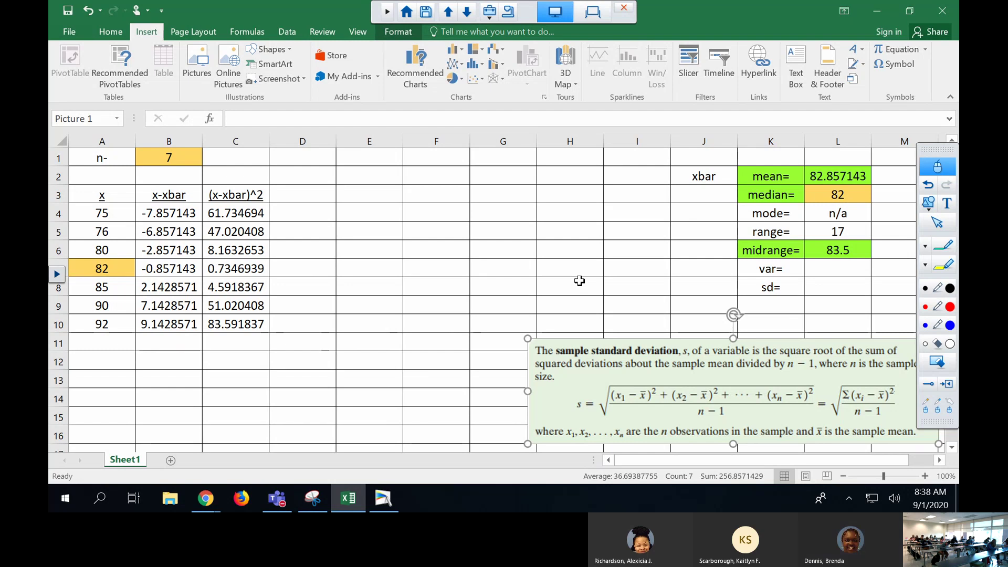
# Fill cell C11, below the (x-xbar)^2 column, with a custom light periwinkle color.
pyautogui.click(226, 340)
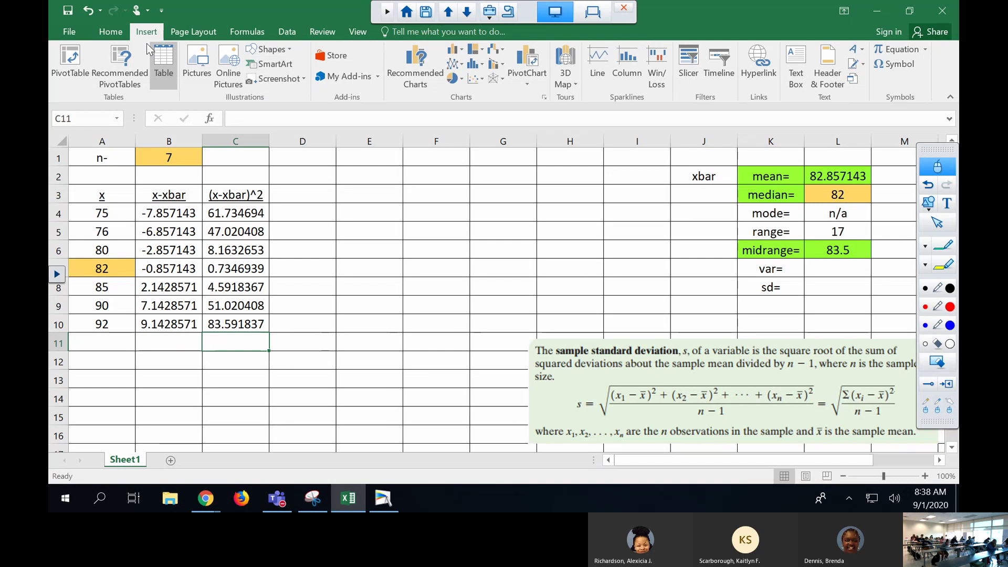
pyautogui.click(124, 33)
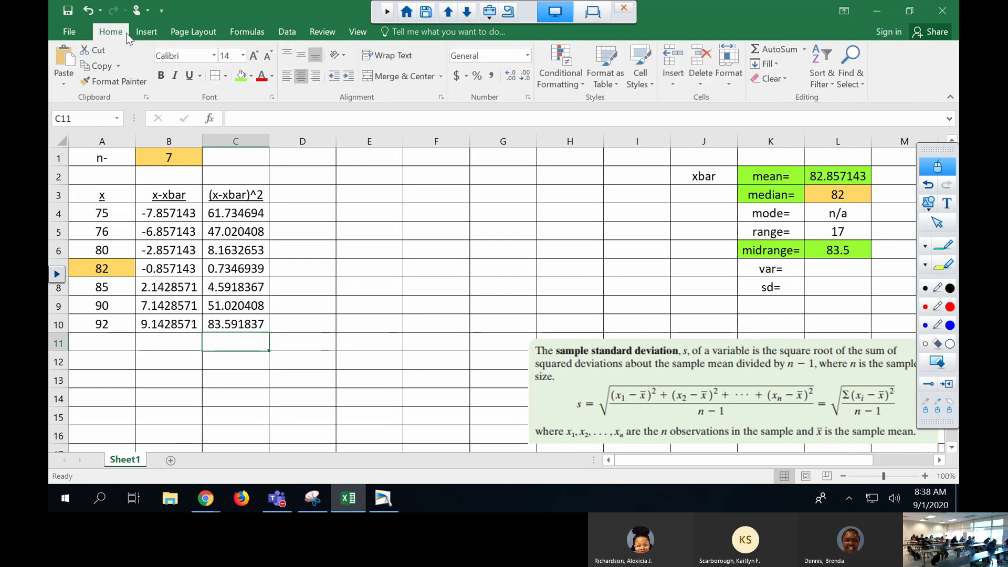
pyautogui.click(251, 76)
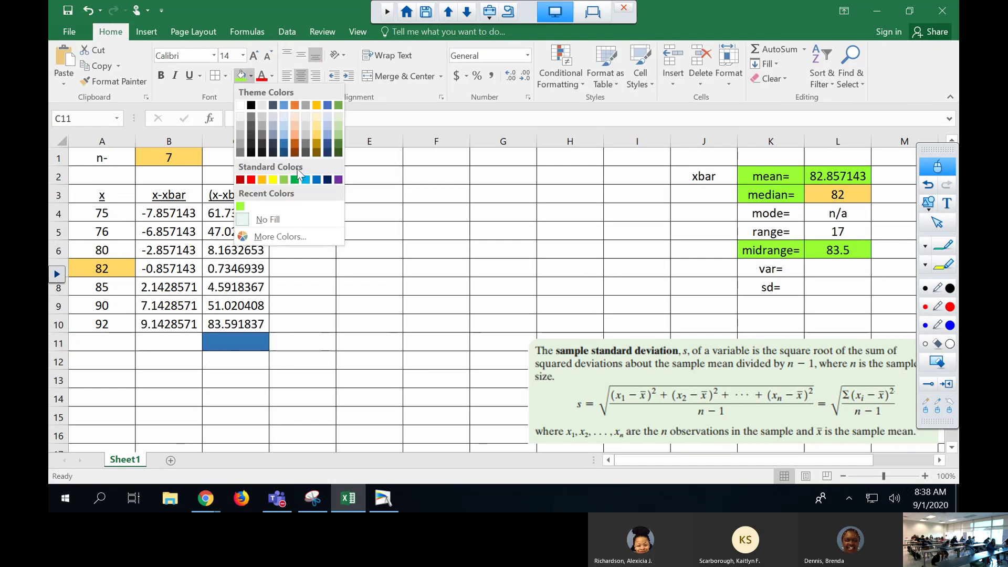
pyautogui.click(296, 237)
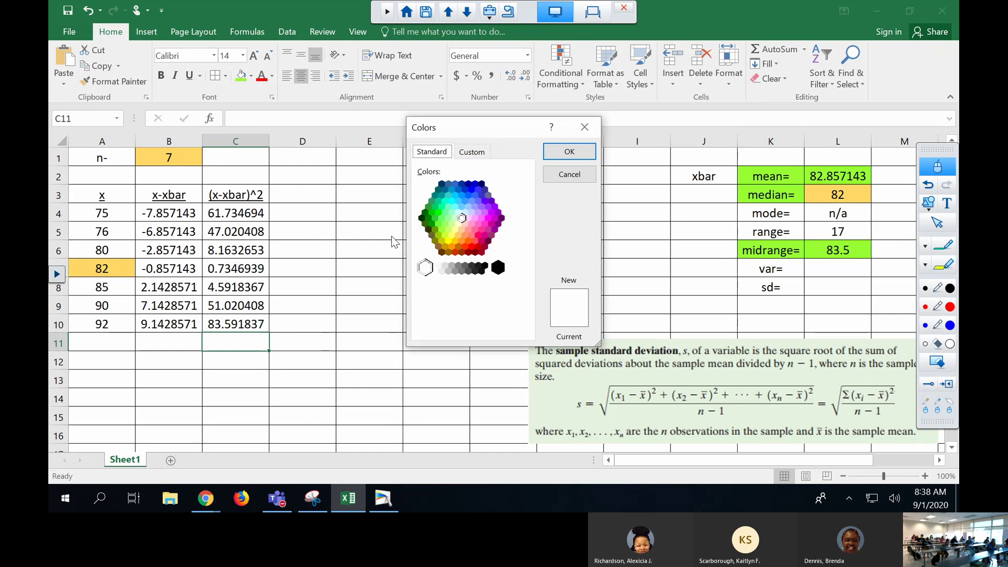
pyautogui.click(477, 212)
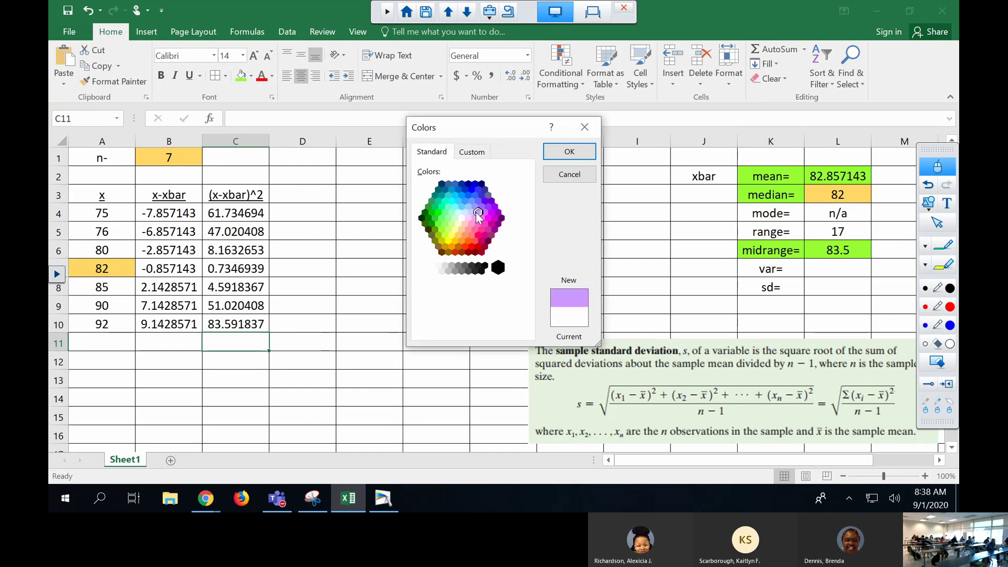
pyautogui.click(472, 212)
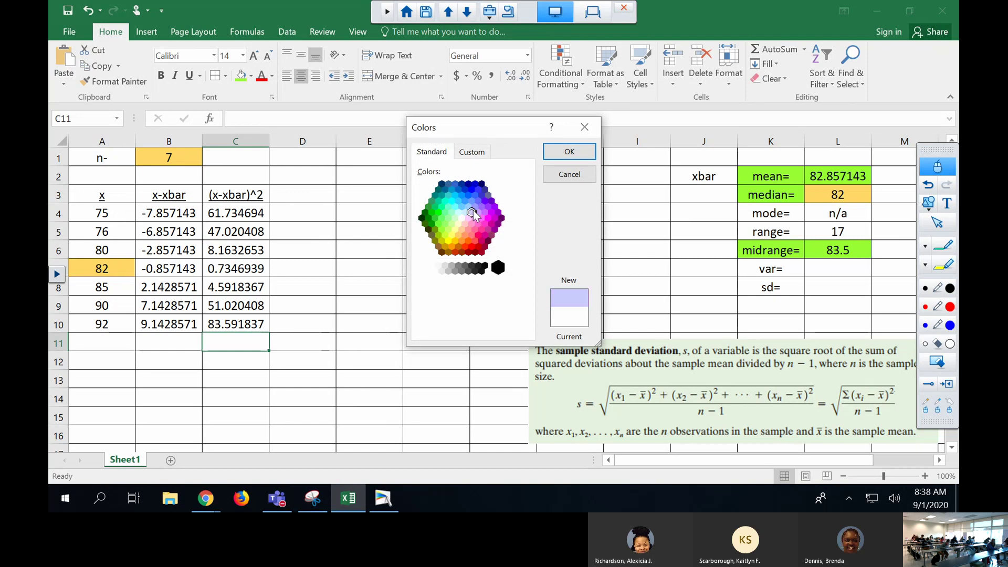
pyautogui.click(478, 212)
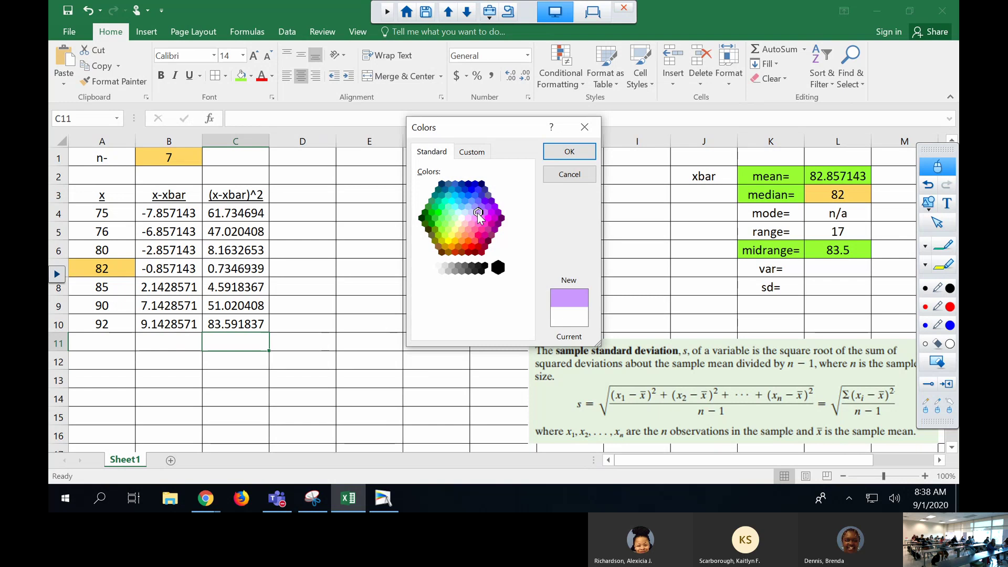
pyautogui.click(475, 206)
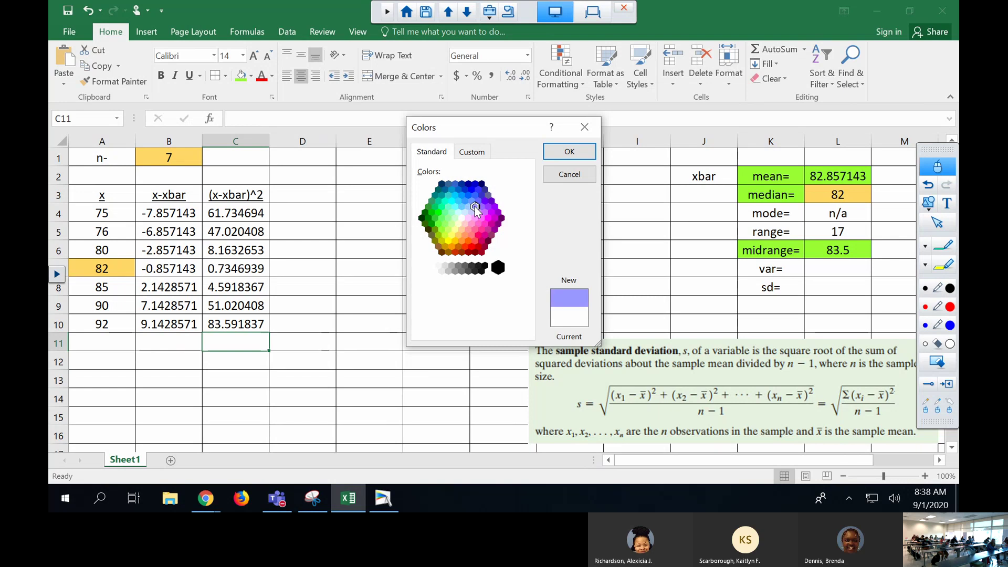
pyautogui.click(569, 151)
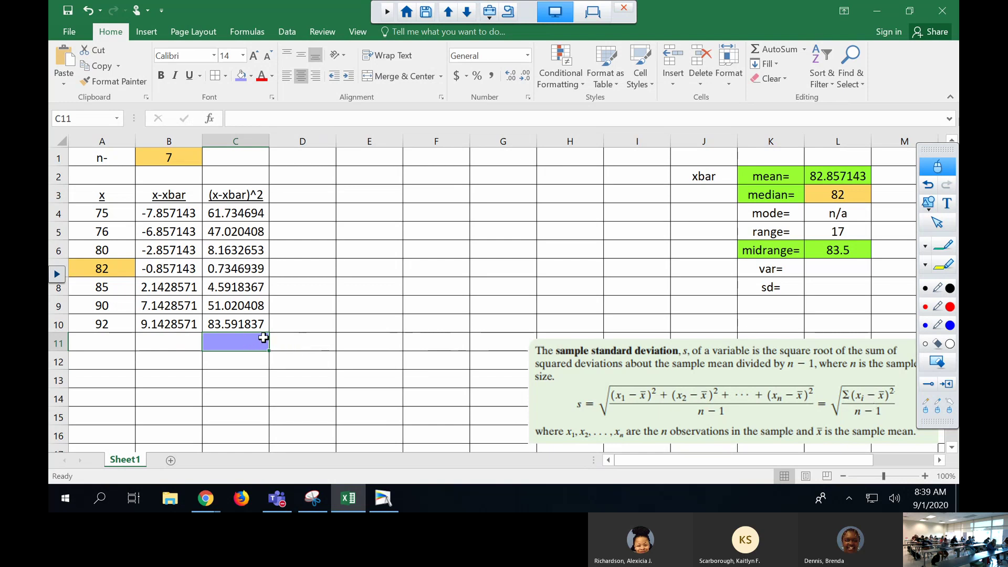
# Total the squared deviations in C11 with the formula =SUM(C4:C10).
pyautogui.click(767, 49)
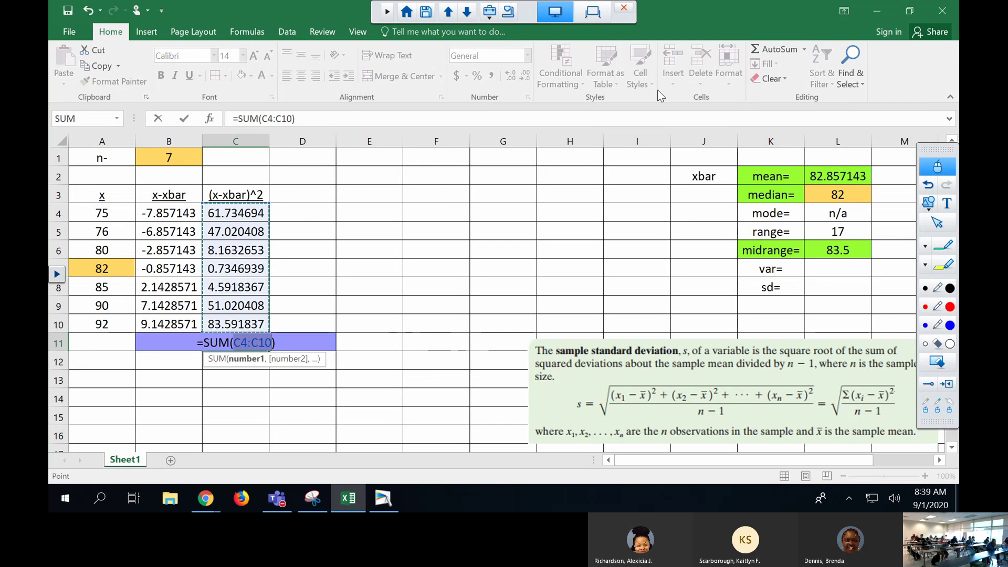
pyautogui.moveTo(241, 213); pyautogui.dragTo(328, 324)
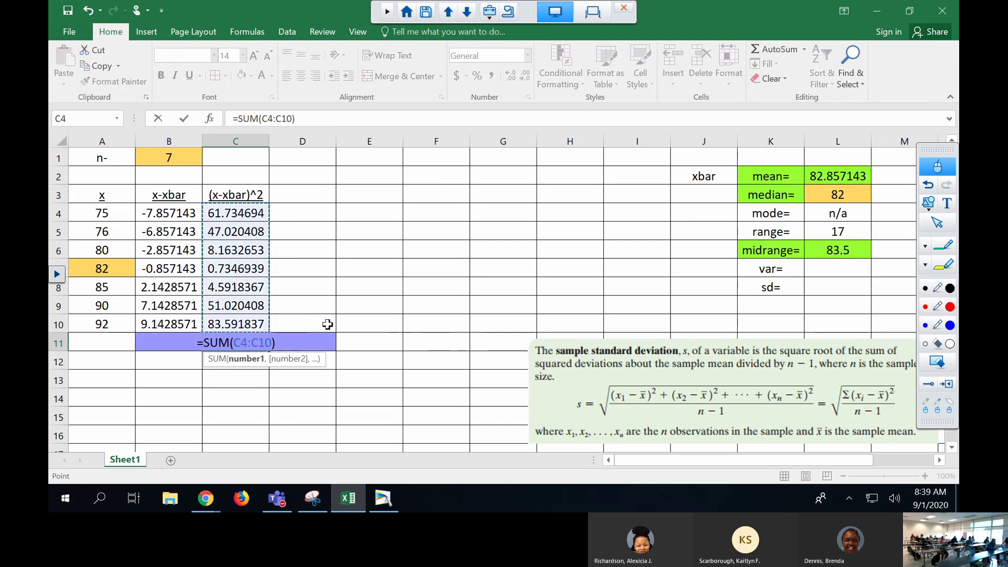
pyautogui.press('Return')
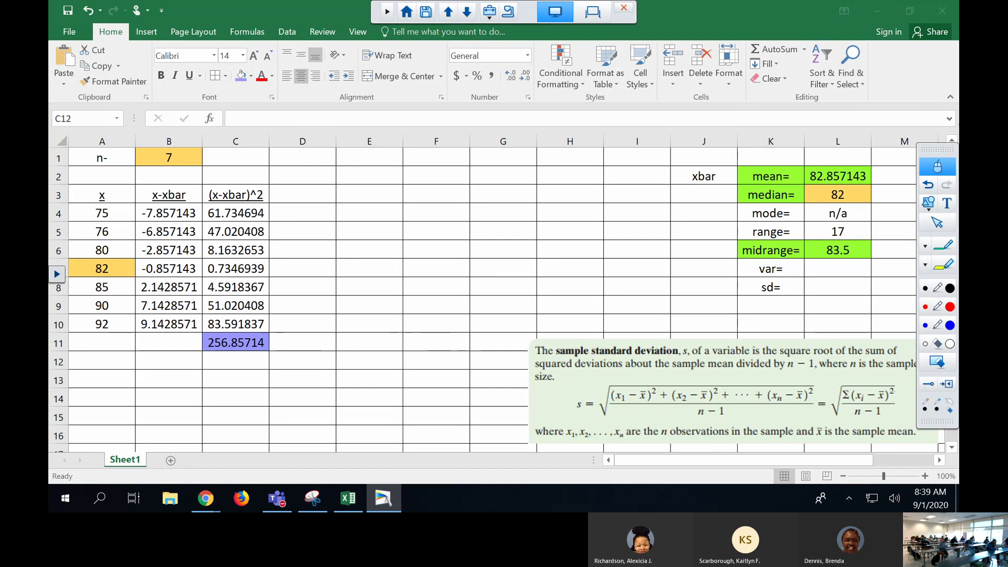
# Highlight the numerator Σ(xi − x̄)² in the sample standard deviation formula picture with a magenta highlighter.
pyautogui.click(925, 265)
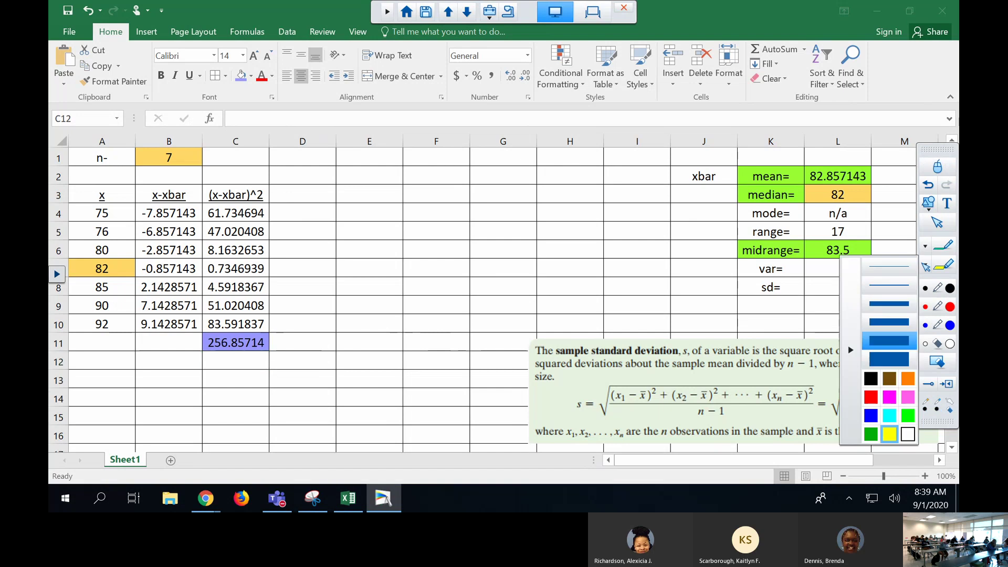
pyautogui.click(895, 400)
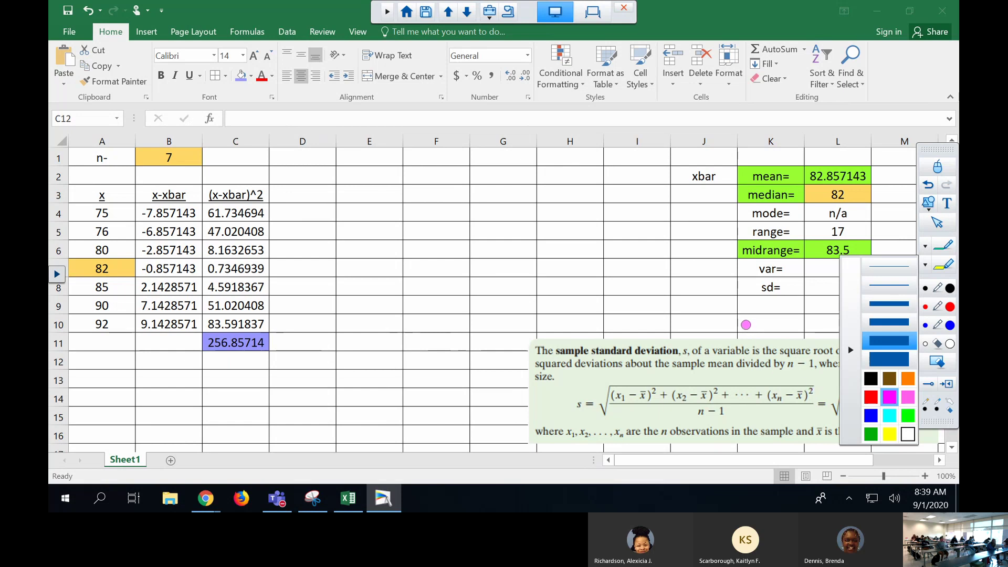
pyautogui.click(769, 463)
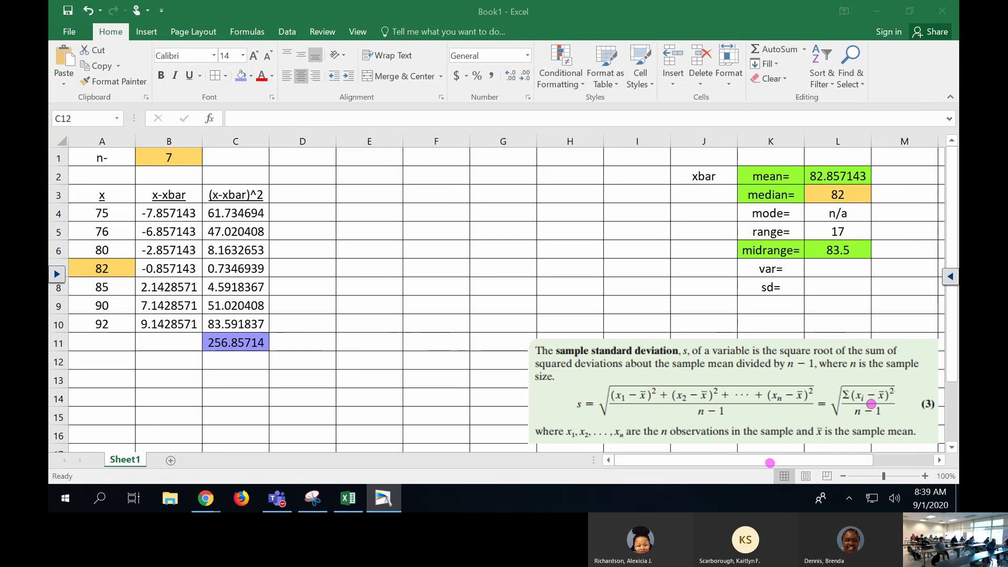
pyautogui.moveTo(846, 391)
pyautogui.mouseDown()
pyautogui.moveTo(893, 395)
pyautogui.moveTo(879, 393)
pyautogui.mouseUp()
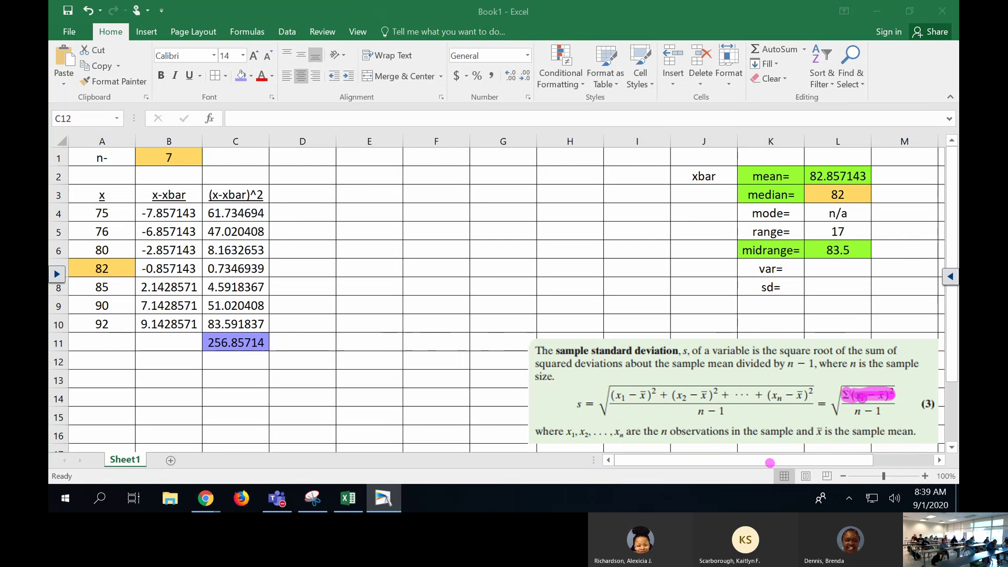
pyautogui.moveTo(863, 397); pyautogui.dragTo(871, 396)
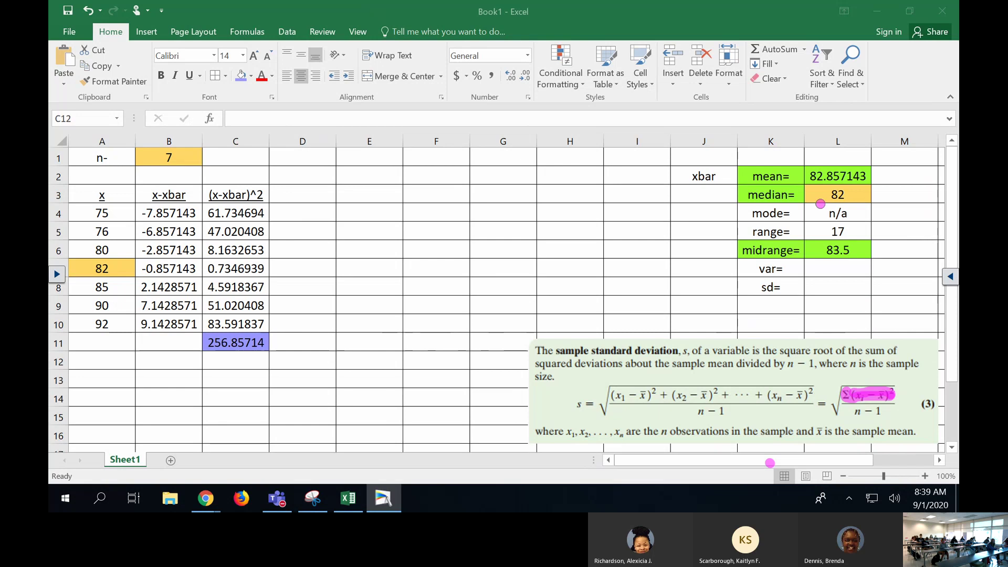
# Return to mouse mode and clear all annotations from the screen.
pyautogui.click(950, 276)
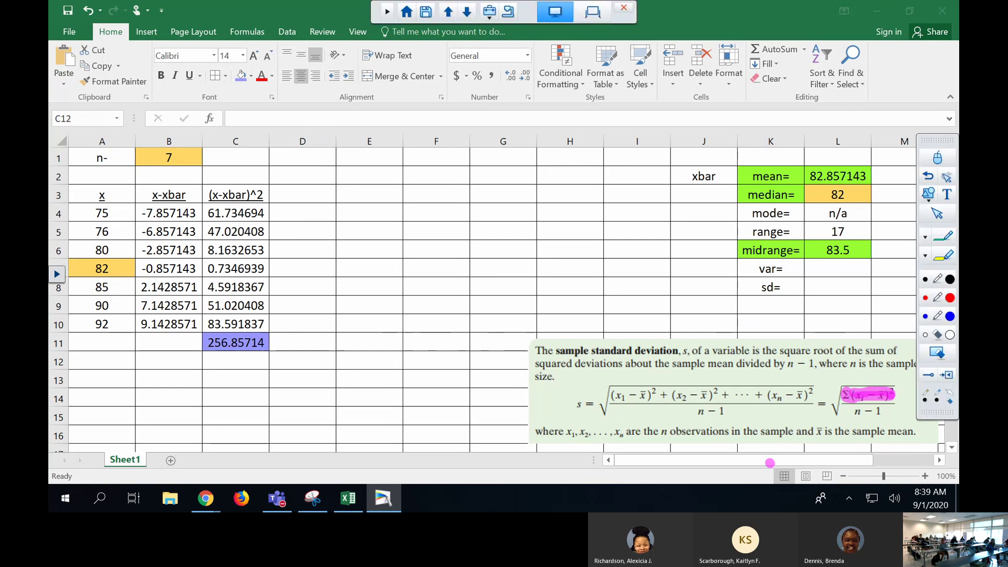
pyautogui.click(937, 158)
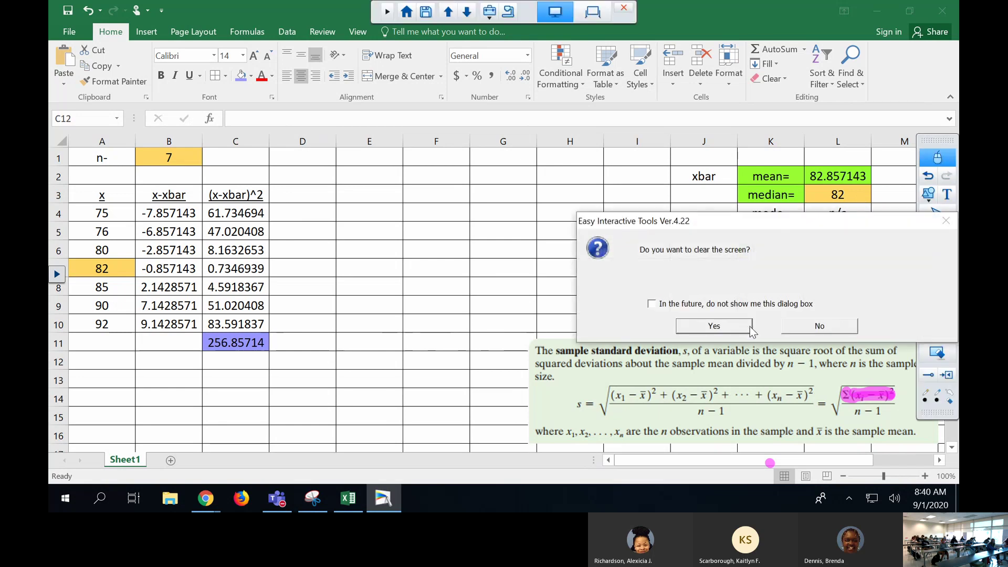
pyautogui.click(714, 326)
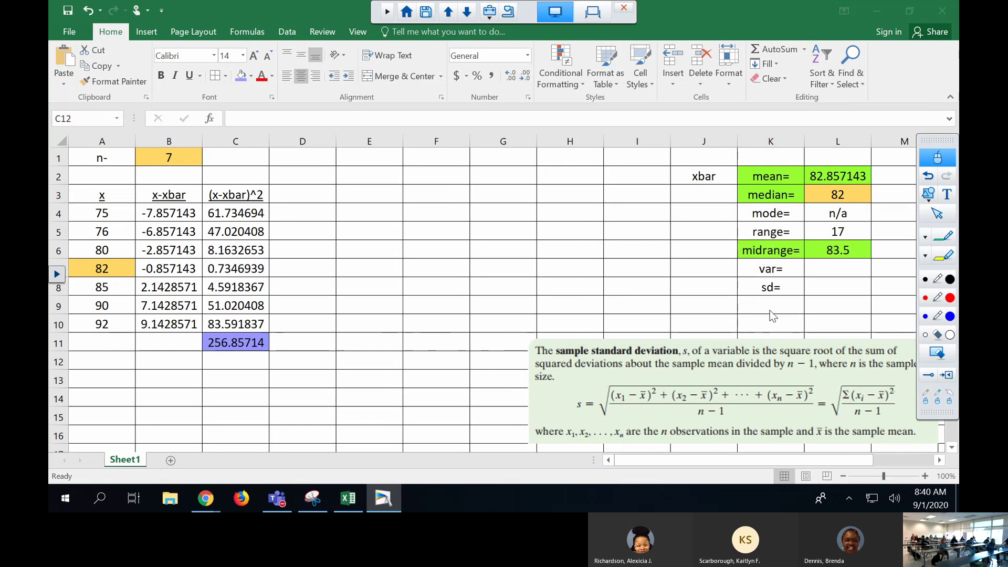
# Calculate the variance in L7 with the formula =C11/6.
pyautogui.click(824, 268)
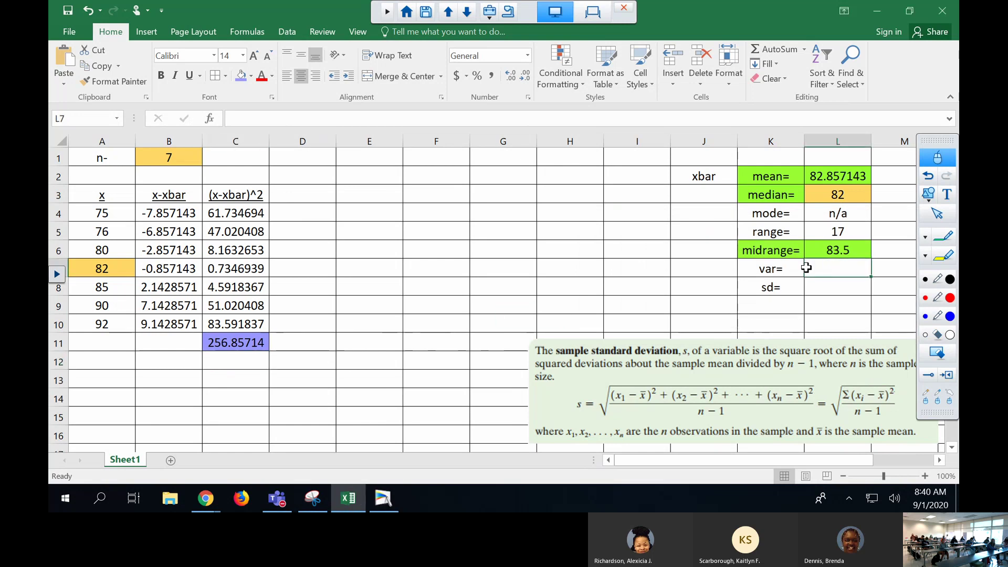
pyautogui.write('=')
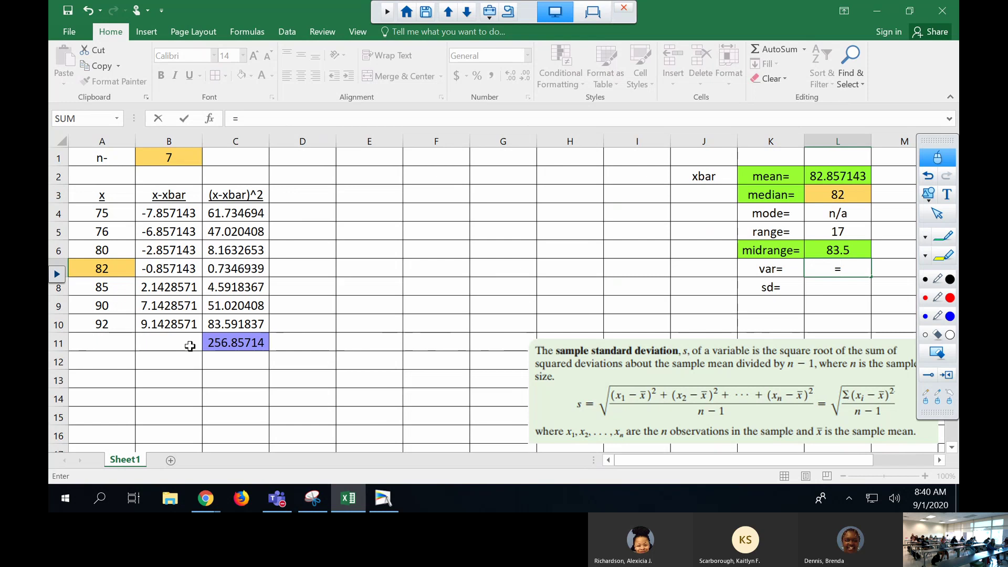
pyautogui.click(220, 344)
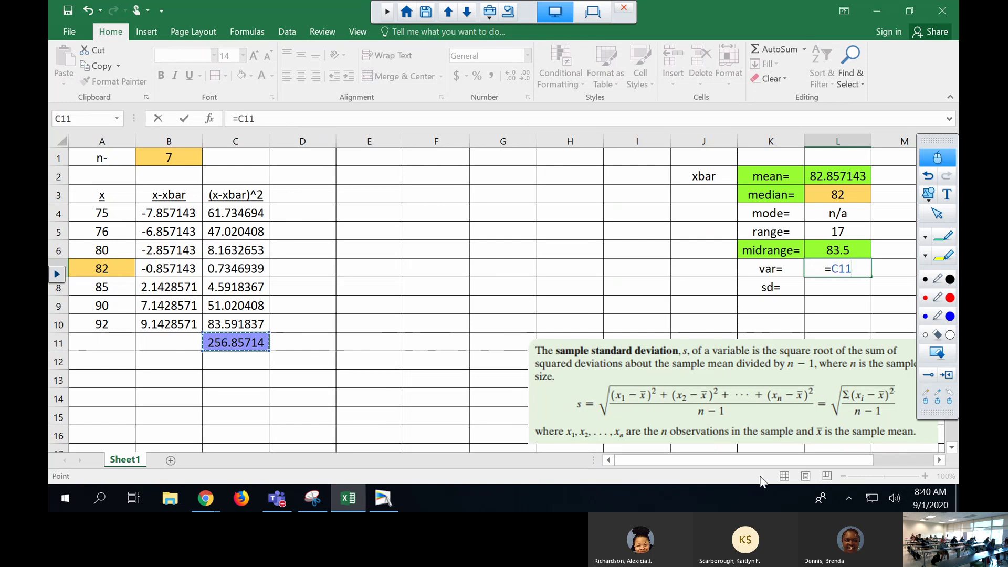
pyautogui.write('/')
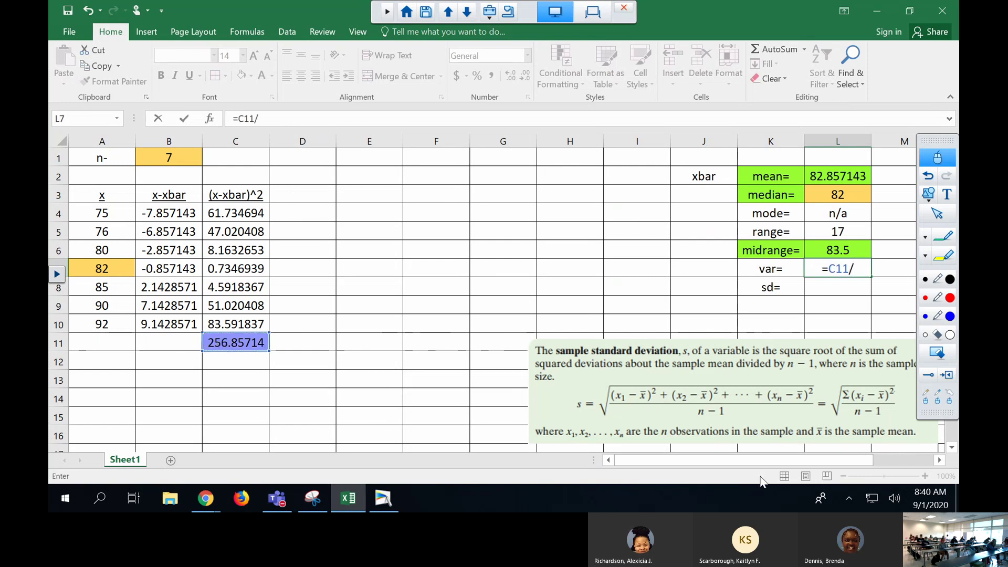
pyautogui.write('6')
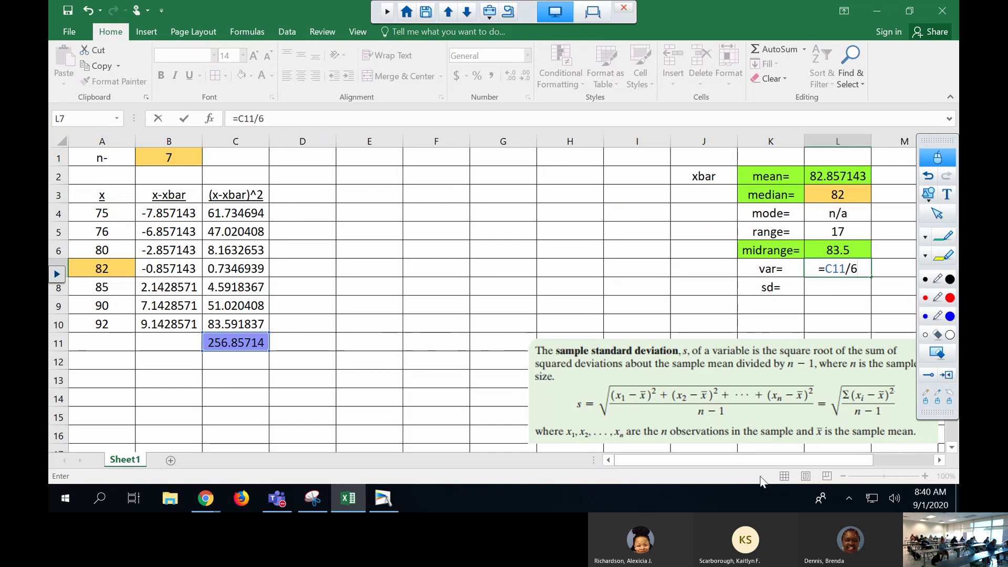
pyautogui.press('Return')
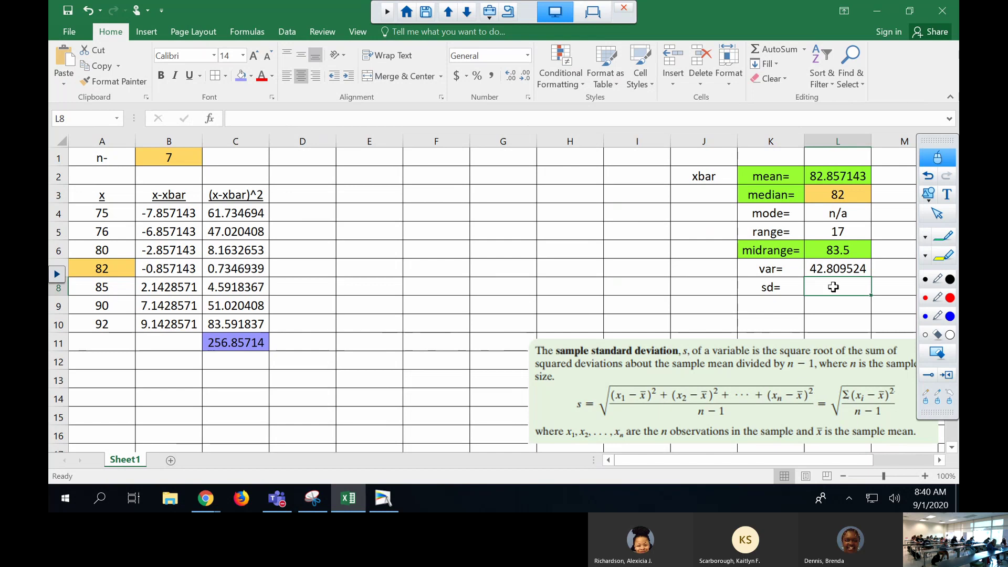
# Calculate the standard deviation in L8 as the square root of the variance with the formula =L7^.5.
pyautogui.write('=')
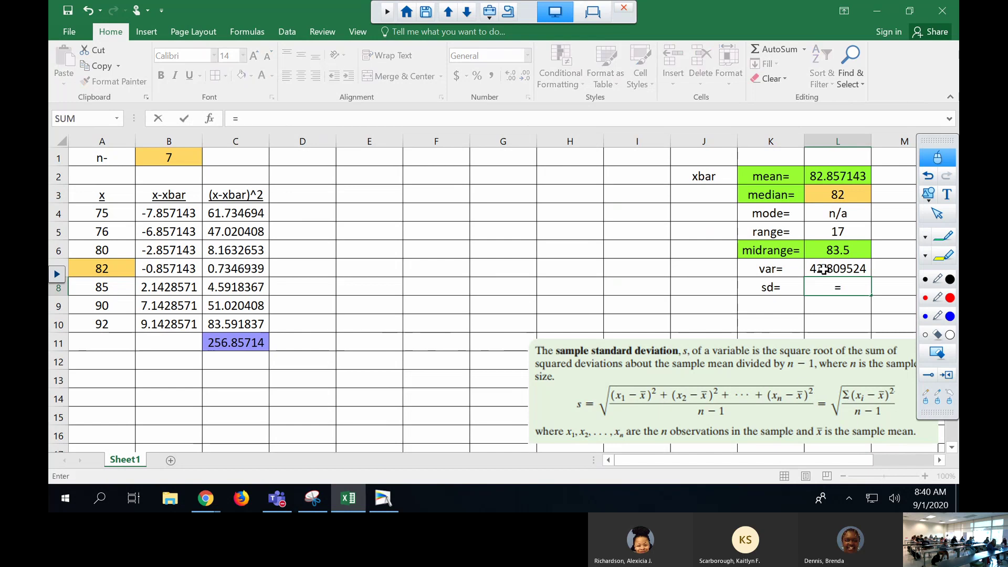
pyautogui.click(823, 269)
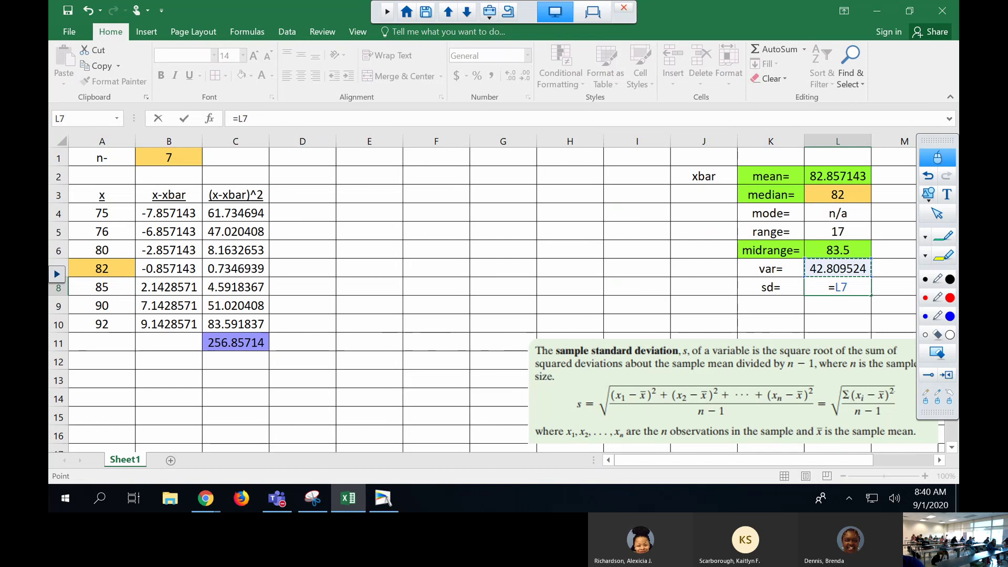
pyautogui.write('^.5')
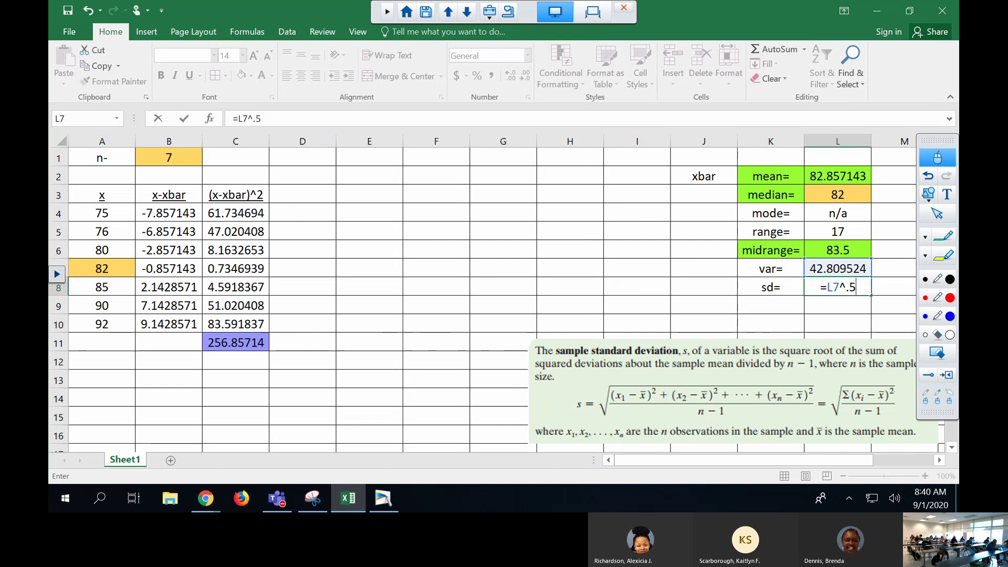
pyautogui.press('Return')
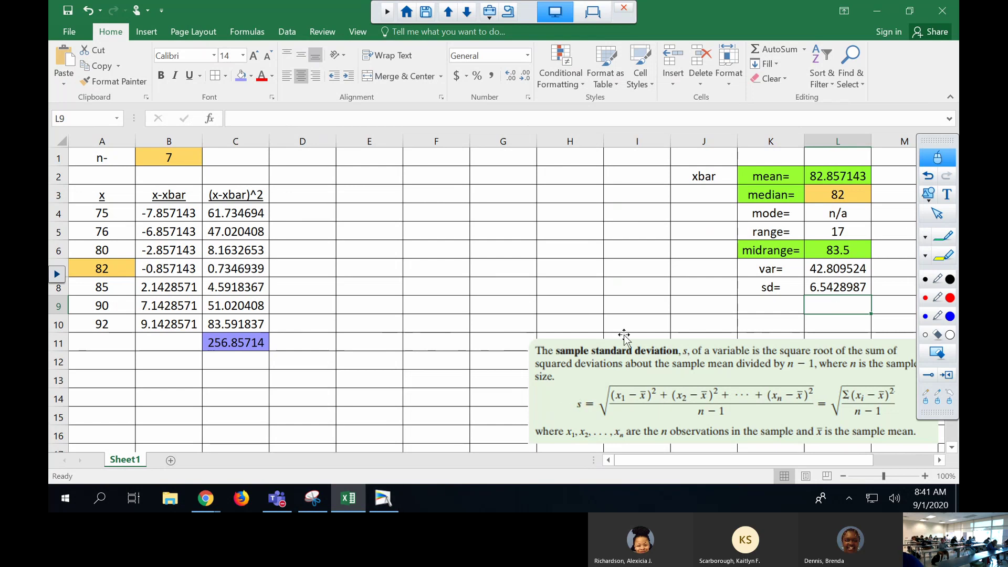
# Enter the label "spread", including the quotation marks, in J8 beside the sd= label.
pyautogui.click(704, 290)
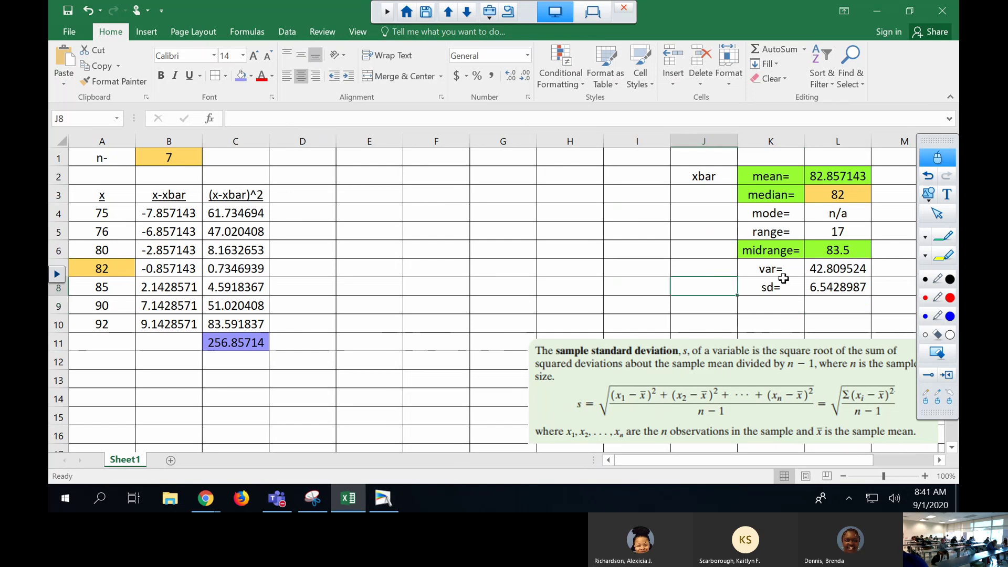
pyautogui.write('"')
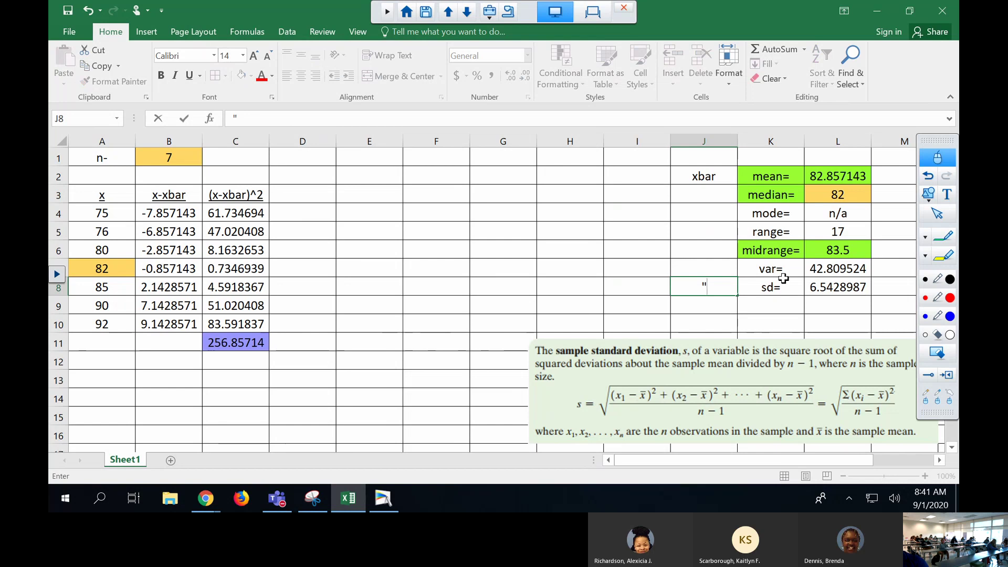
pyautogui.write('spread"')
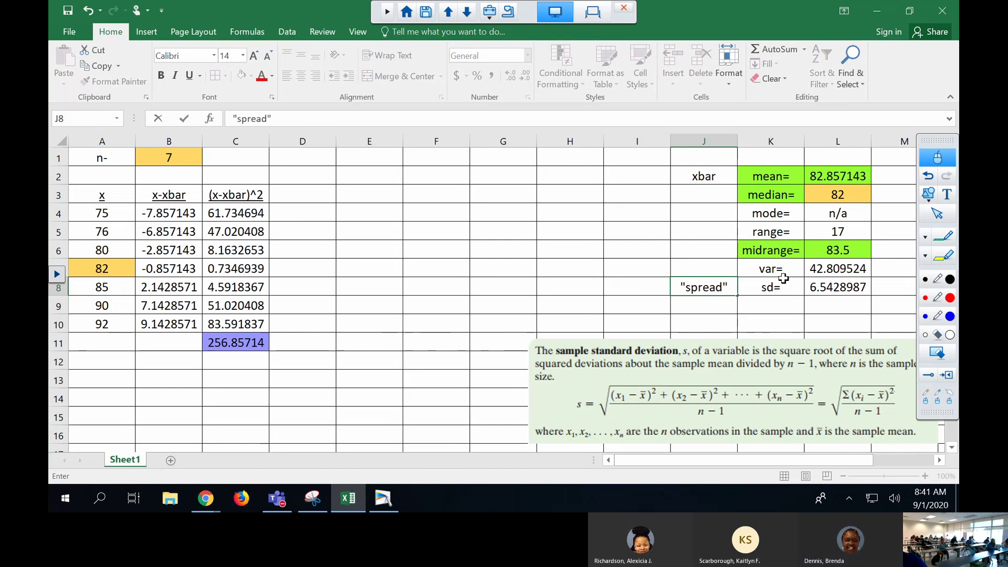
pyautogui.press('Return')
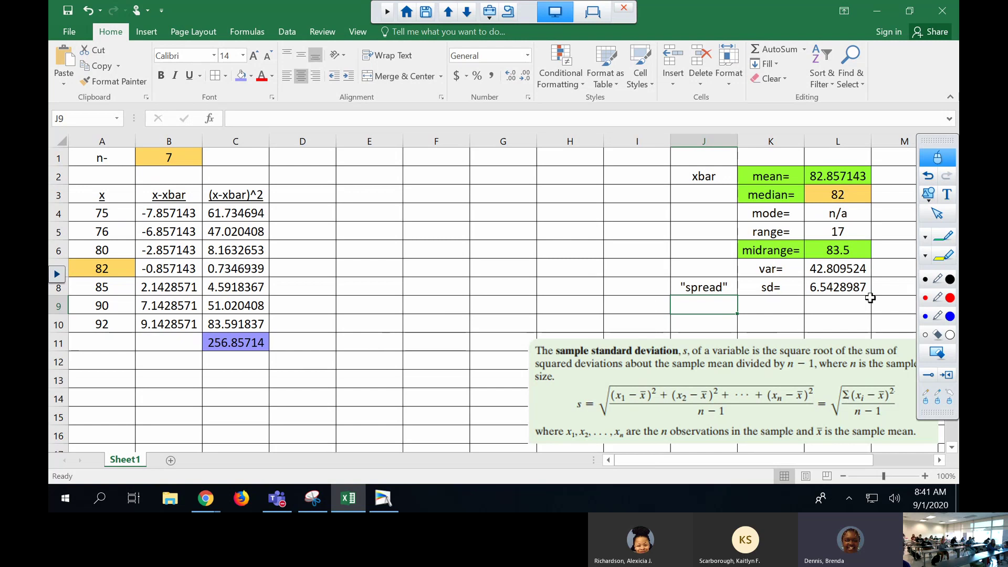
# Review the formulas behind the standard deviation in L8 and the variance in L7.
pyautogui.click(831, 287)
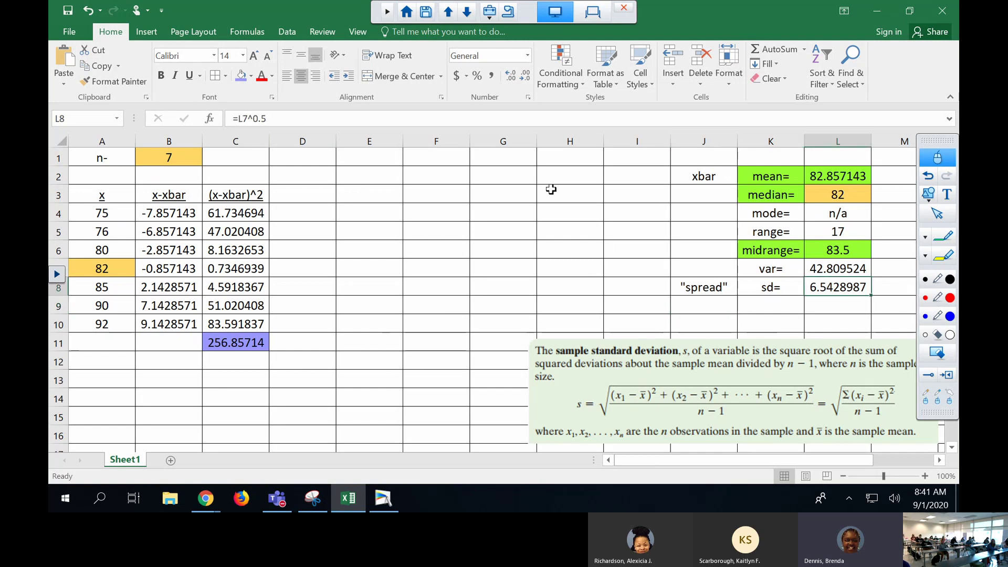
pyautogui.click(828, 268)
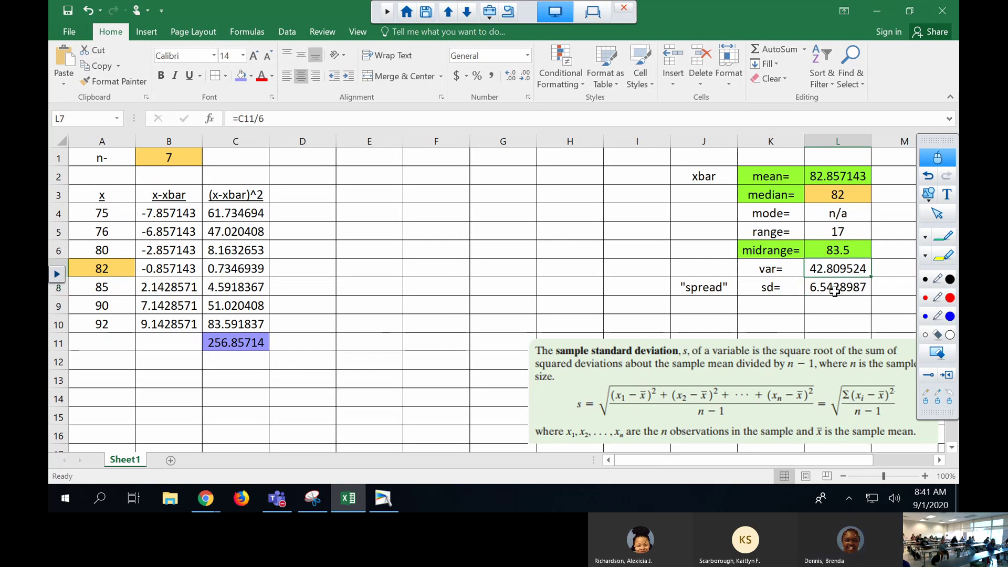
pyautogui.click(834, 291)
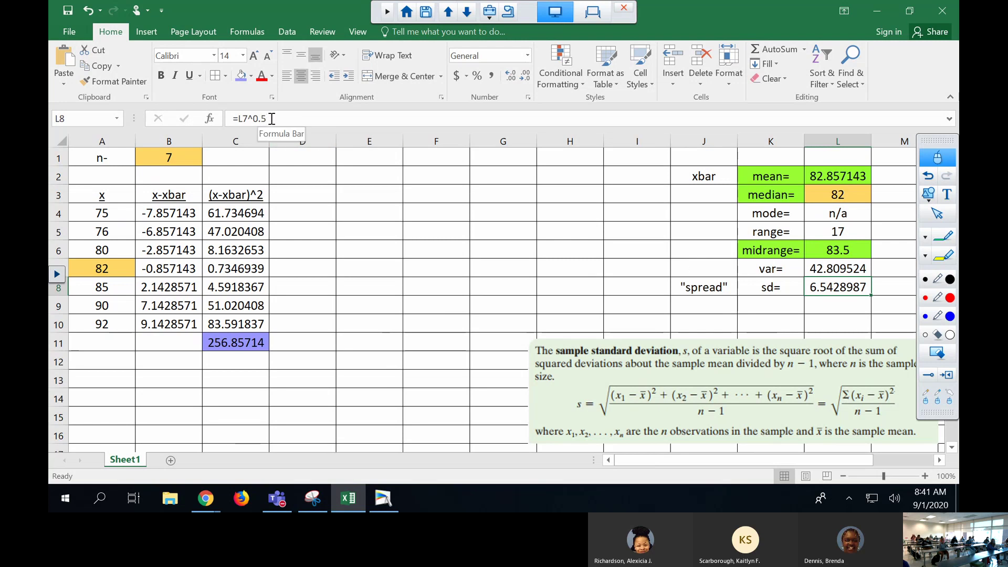
# Clear the square-root formula from the standard deviation cell L8.
pyautogui.moveTo(272, 119); pyautogui.dragTo(226, 116)
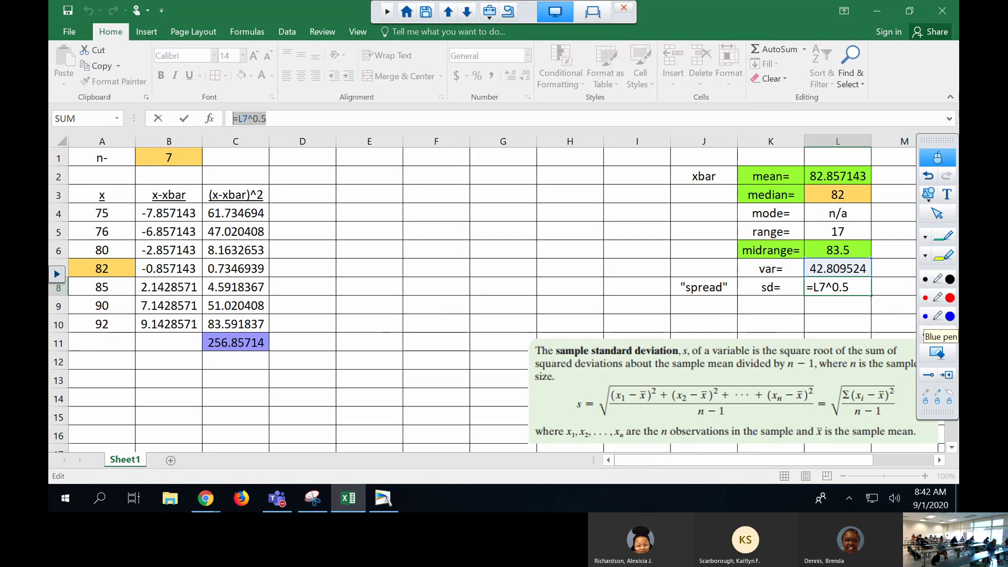
pyautogui.click(854, 303)
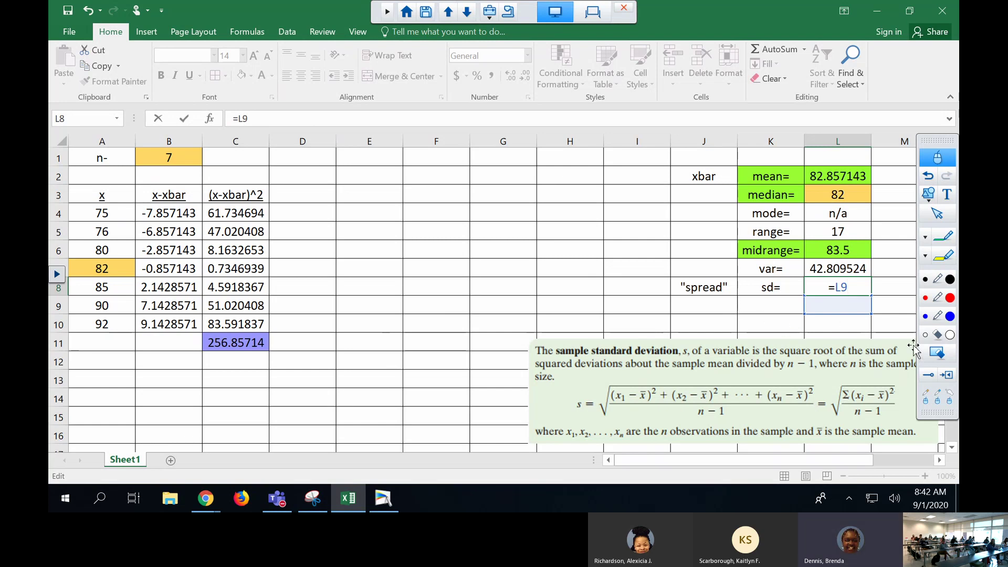
pyautogui.press('BackSpace')
pyautogui.press('BackSpace')
pyautogui.press('BackSpace')
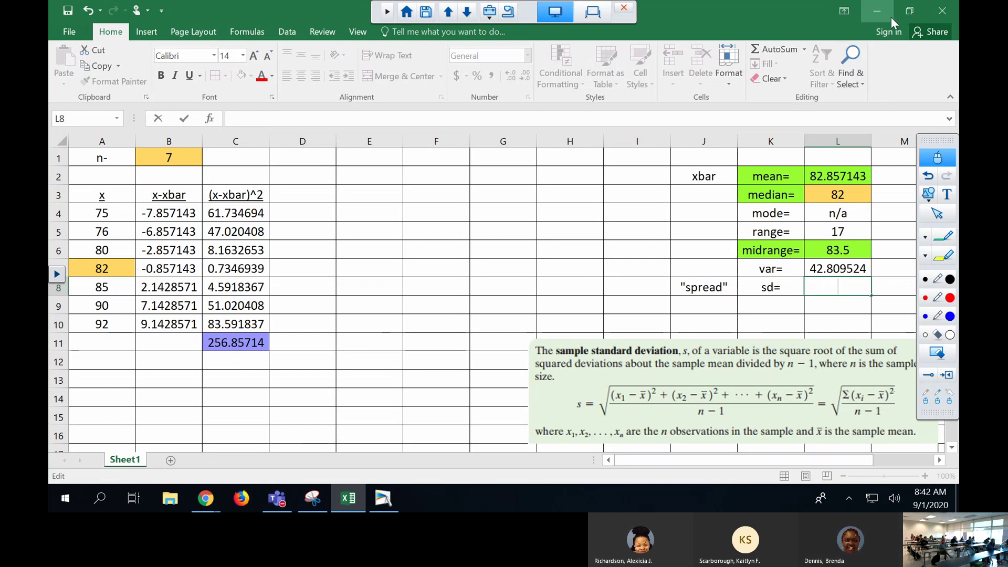
# Minimize the worksheet and set up the Wabbitemu calculator emulator with the TI_84.rom image from the TI_84 folder.
pyautogui.click(870, 17)
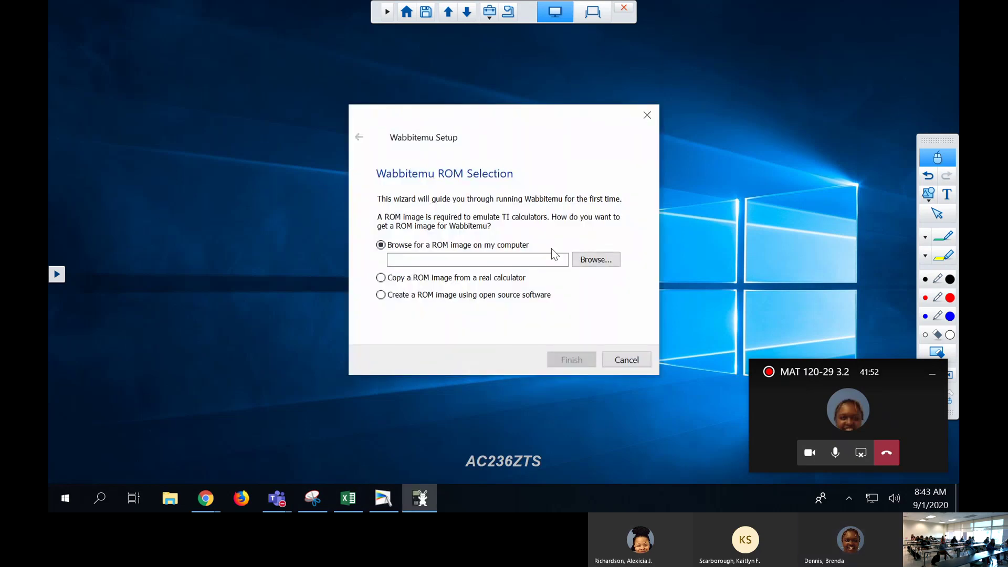
pyautogui.click(584, 259)
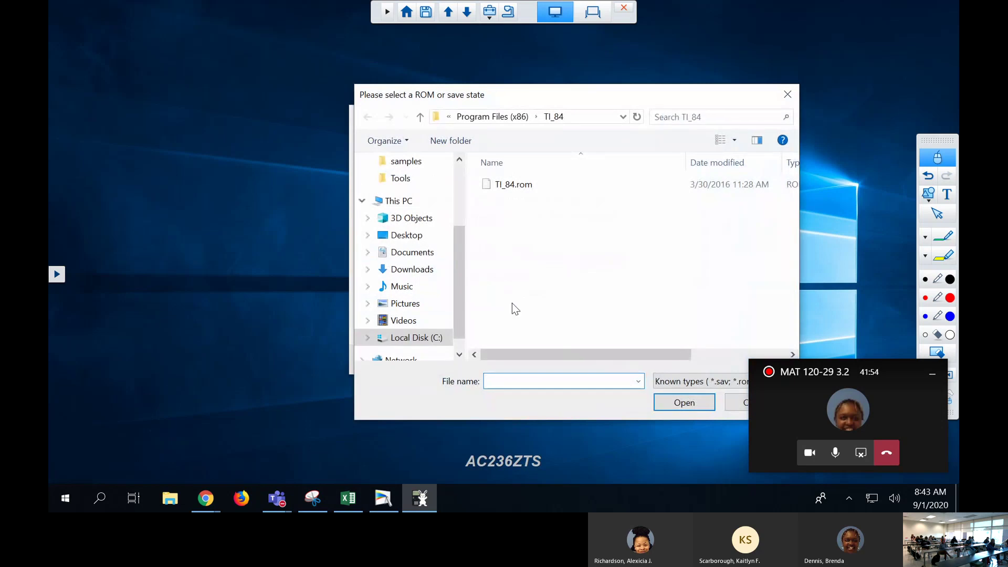
pyautogui.click(518, 184)
pyautogui.doubleClick(520, 186)
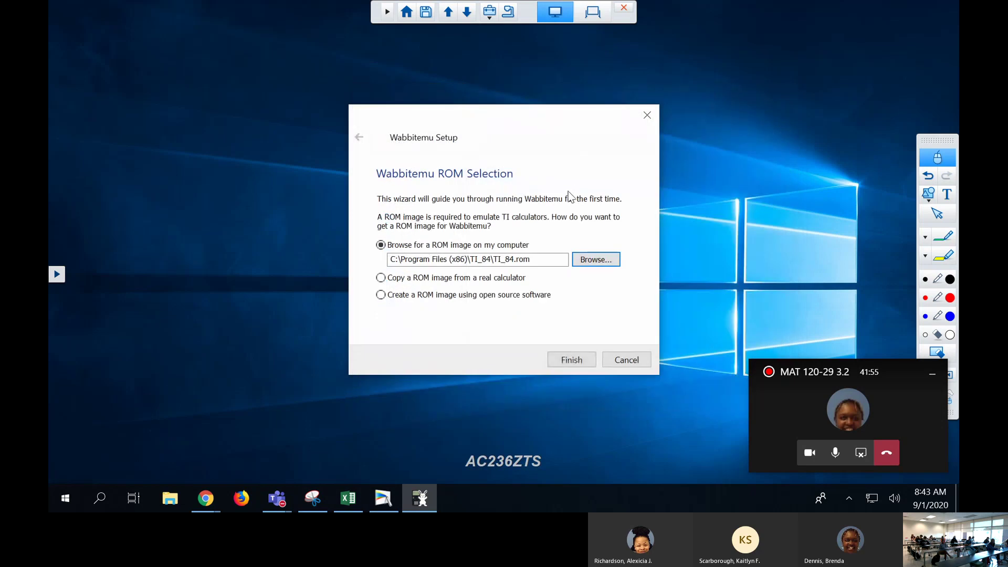
pyautogui.click(565, 361)
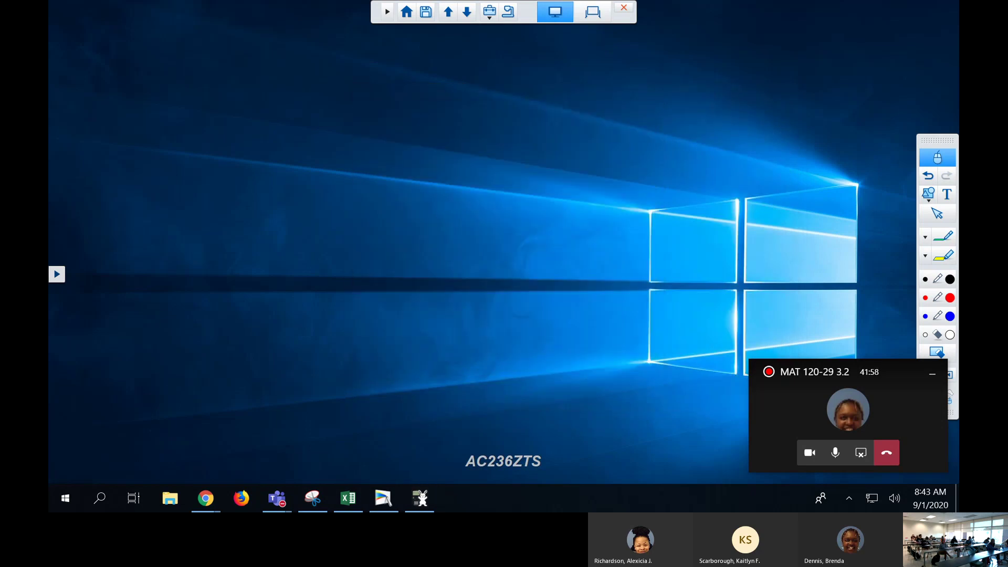
pyautogui.moveTo(92, 42); pyautogui.dragTo(475, 85)
pyautogui.click(490, 84)
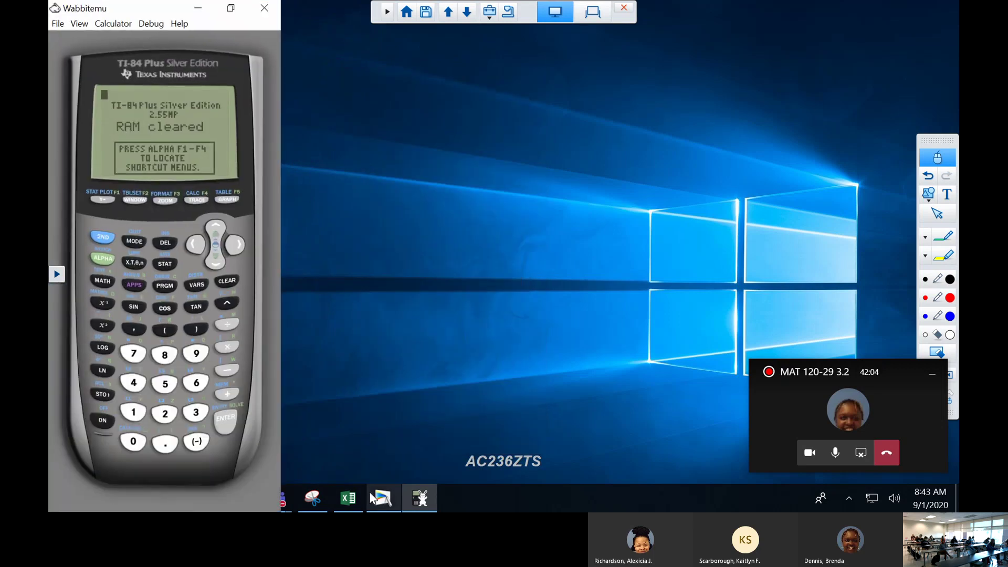
# Bring the Excel worksheet up behind the Wabbitemu calculator and clear the calculator's RAM cleared screen.
pyautogui.click(350, 493)
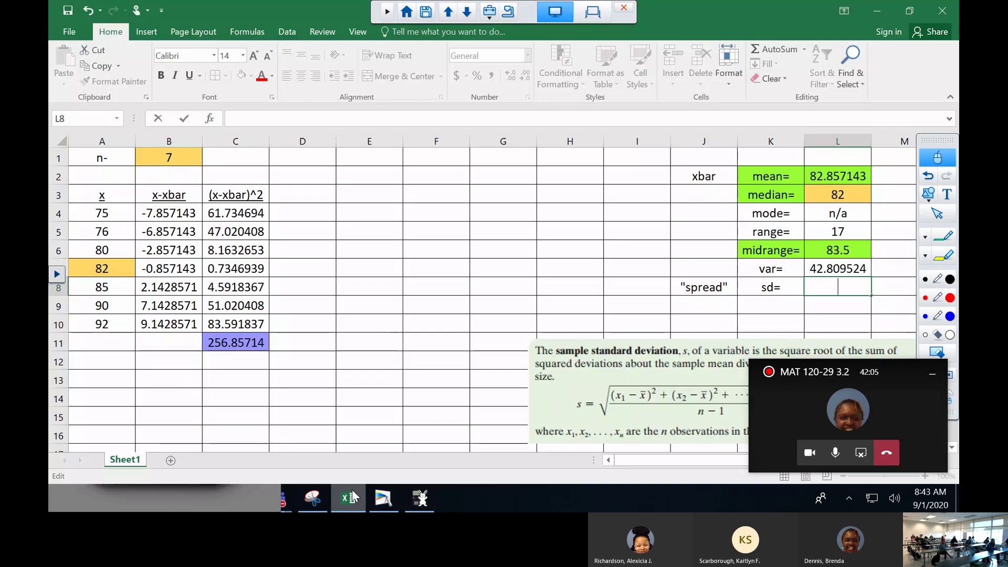
pyautogui.click(420, 497)
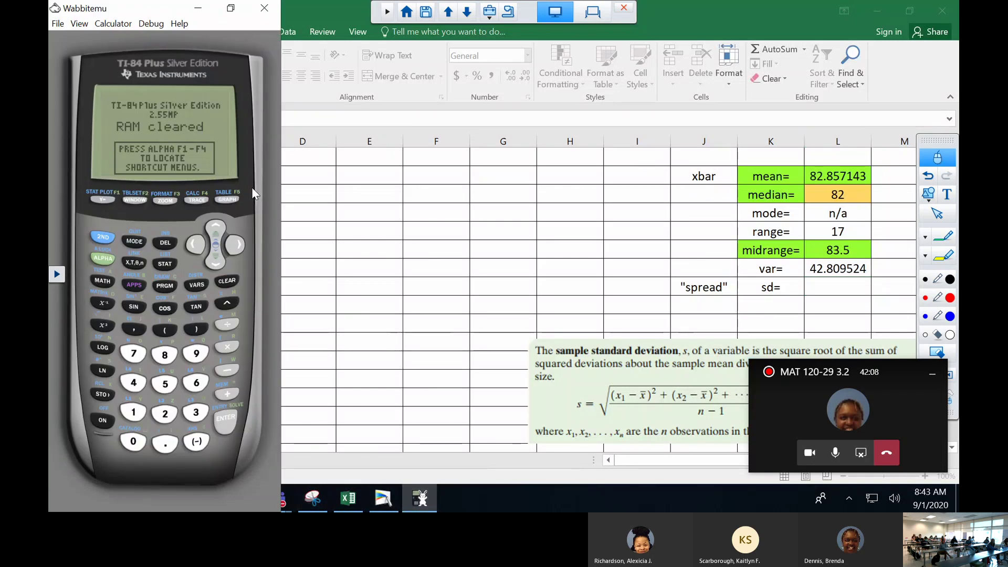
pyautogui.click(108, 418)
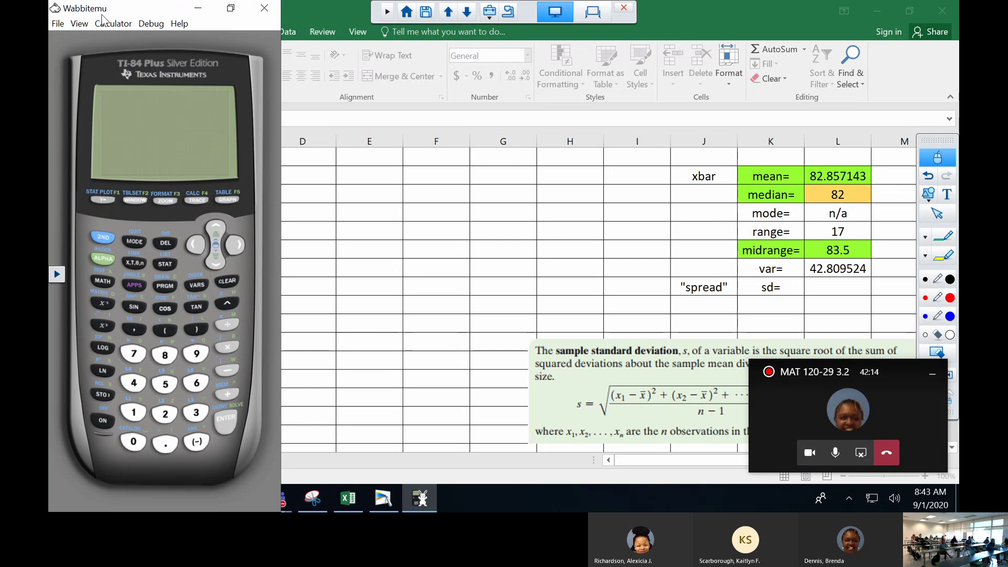
# Compute the square root of the variance, 42.809524, on the TI-84 calculator.
pyautogui.click(105, 239)
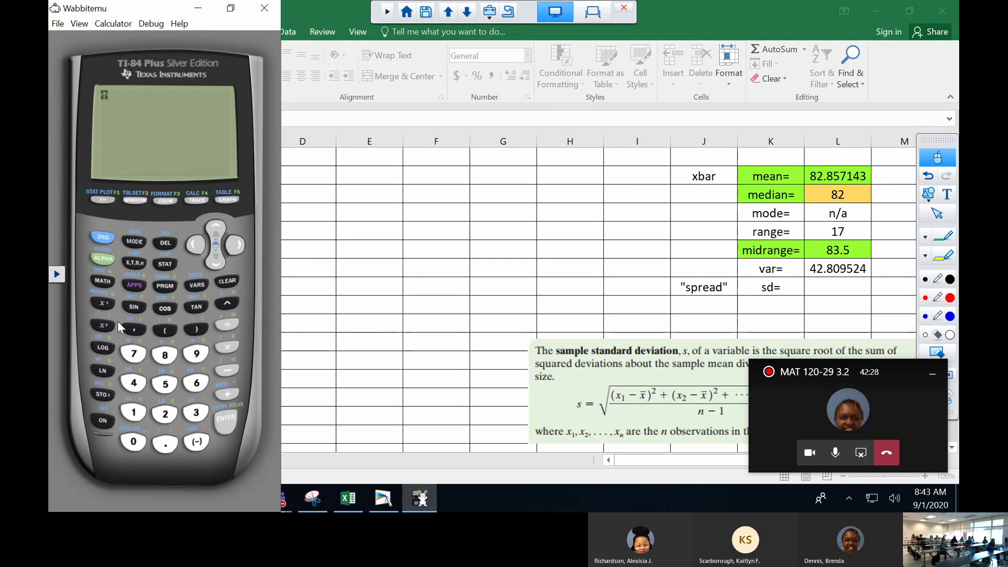
pyautogui.click(100, 323)
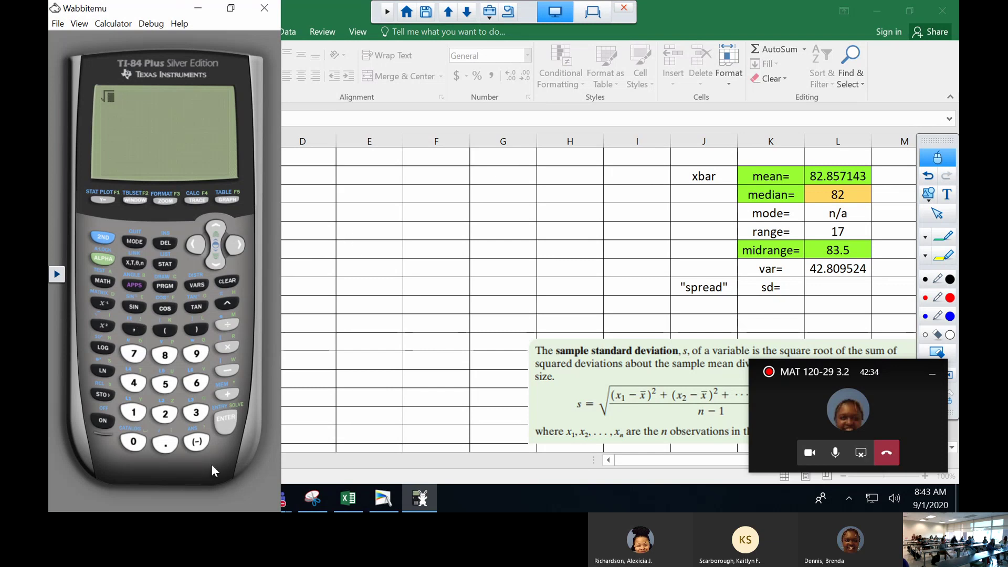
pyautogui.click(127, 385)
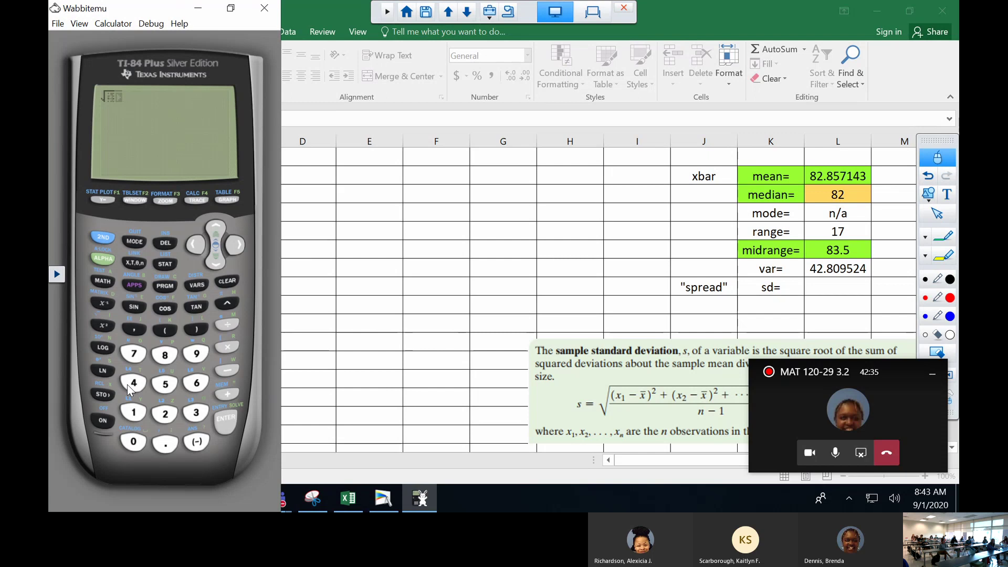
pyautogui.click(159, 417)
pyautogui.click(163, 446)
pyautogui.click(164, 354)
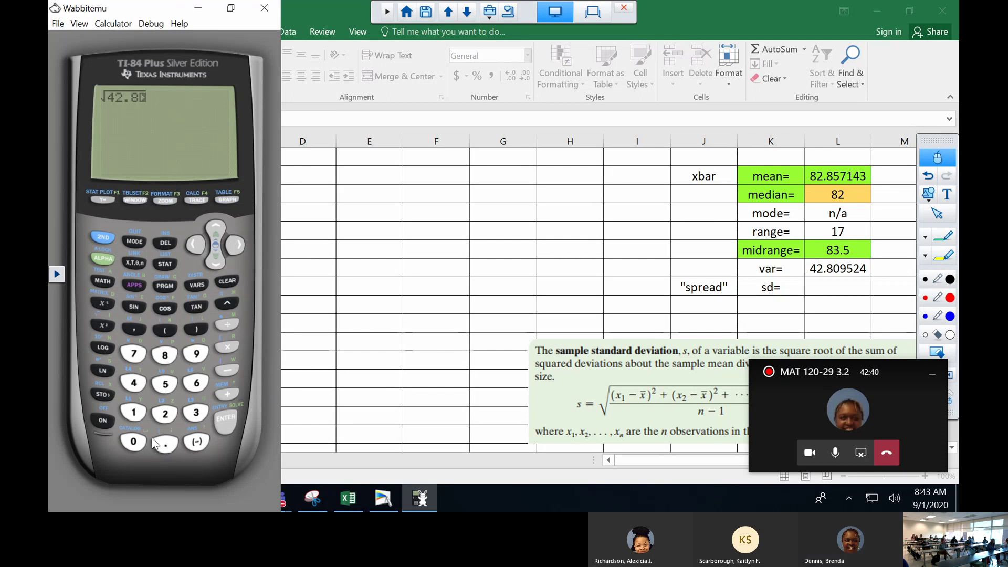
pyautogui.click(134, 437)
pyautogui.click(196, 354)
pyautogui.click(159, 381)
pyautogui.click(165, 413)
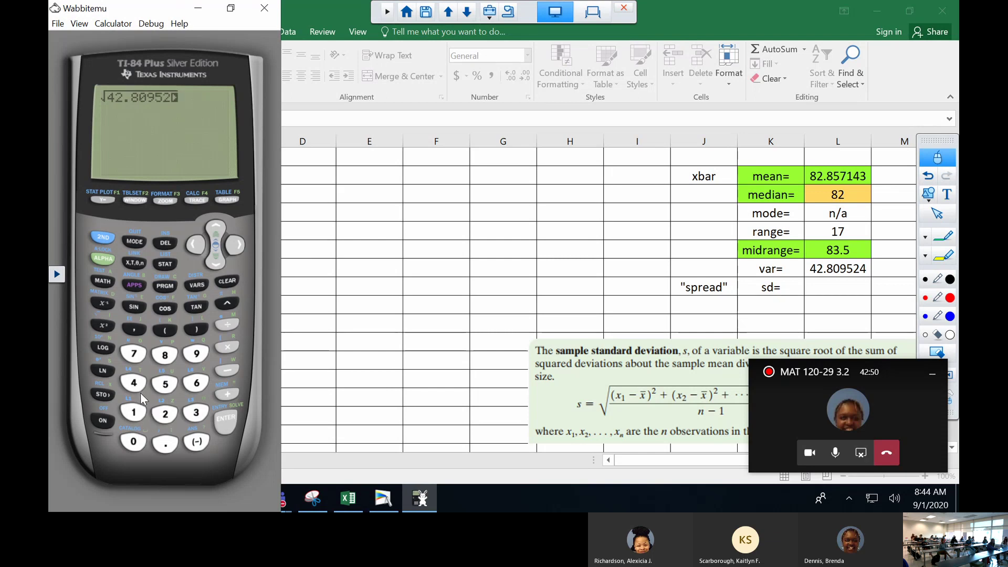
pyautogui.click(134, 385)
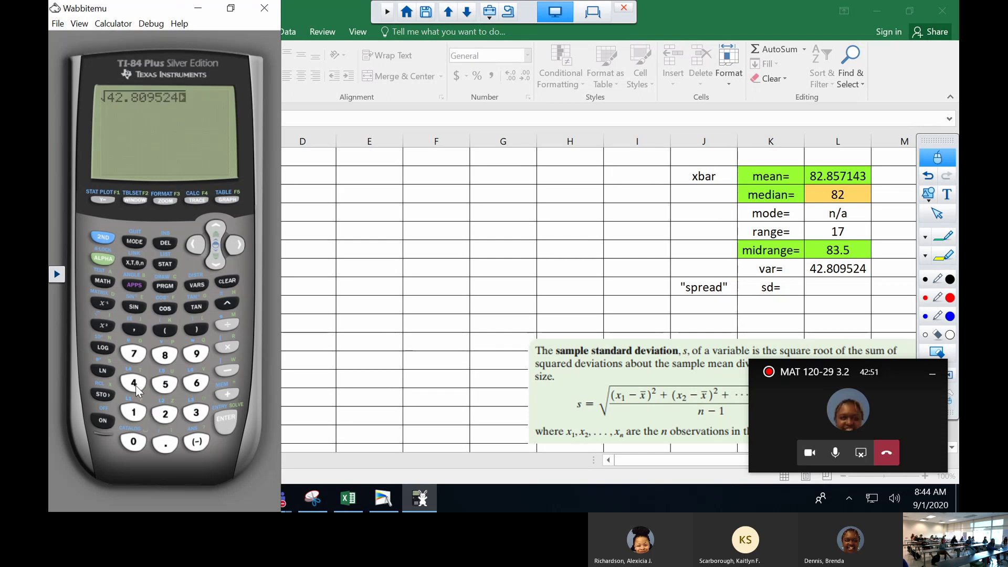
pyautogui.click(230, 423)
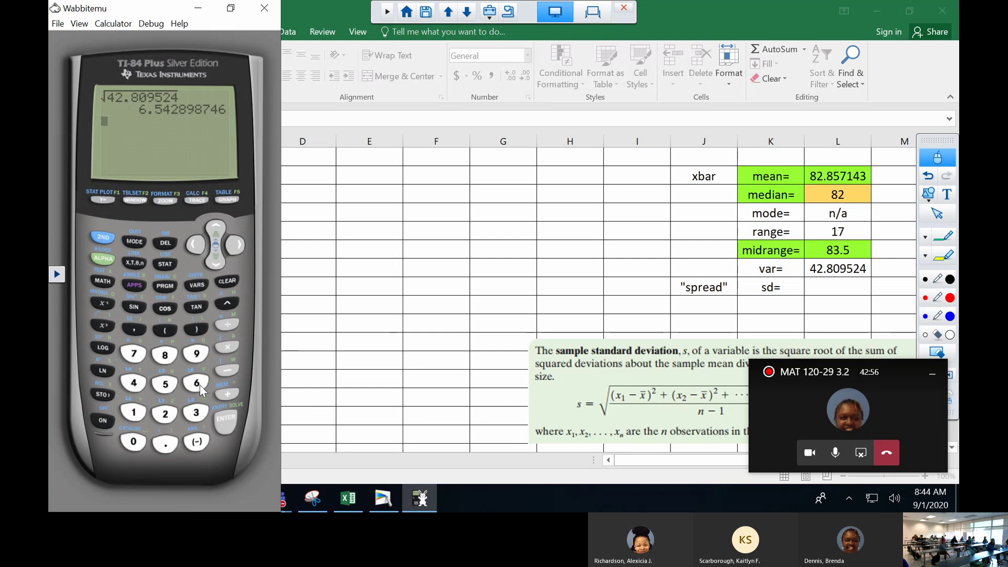
# Compute 42.809524 raised to the power (1/2) on the TI-84 calculator.
pyautogui.click(134, 383)
pyautogui.click(165, 414)
pyautogui.click(165, 444)
pyautogui.click(172, 356)
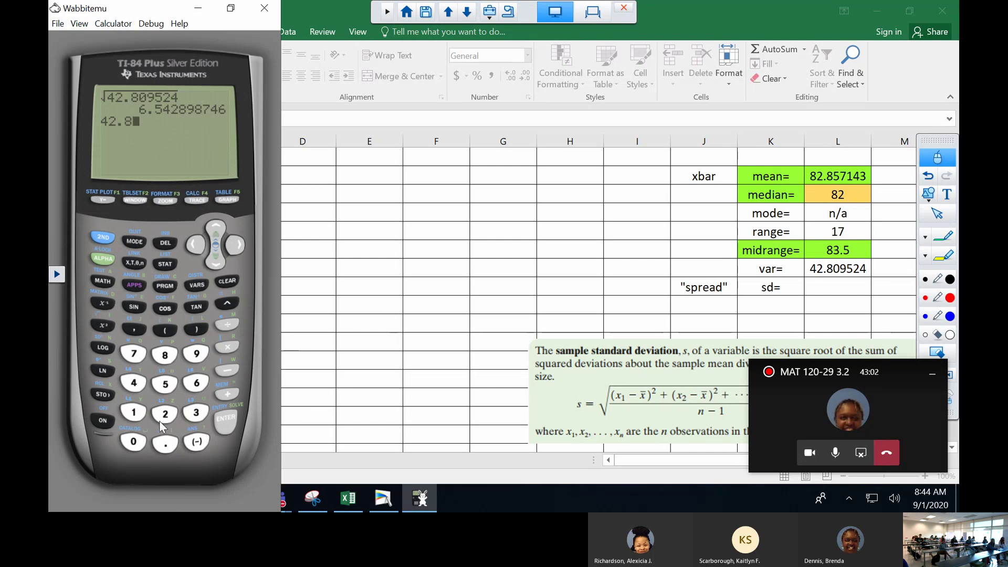
pyautogui.click(196, 354)
pyautogui.click(165, 385)
pyautogui.click(166, 414)
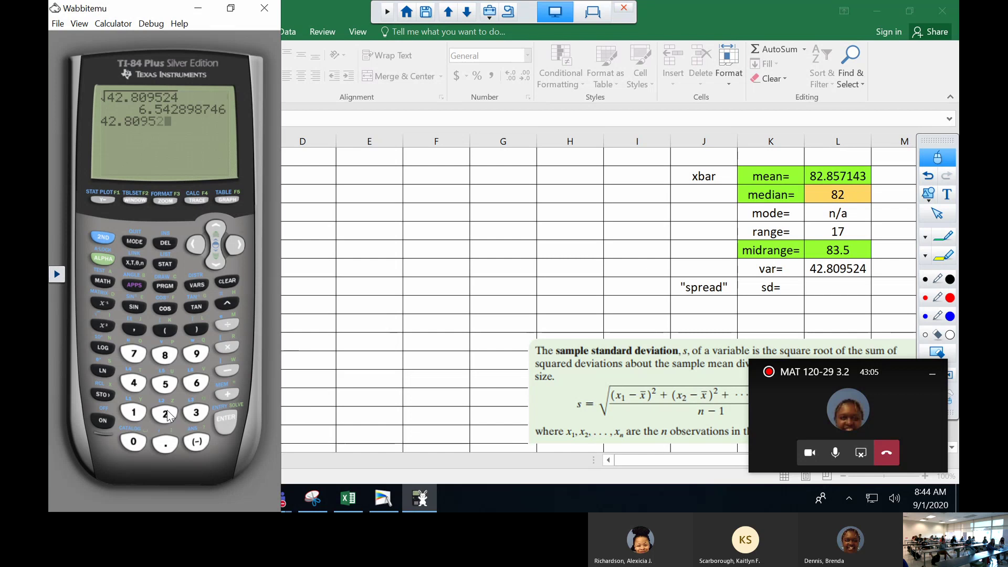
pyautogui.click(140, 381)
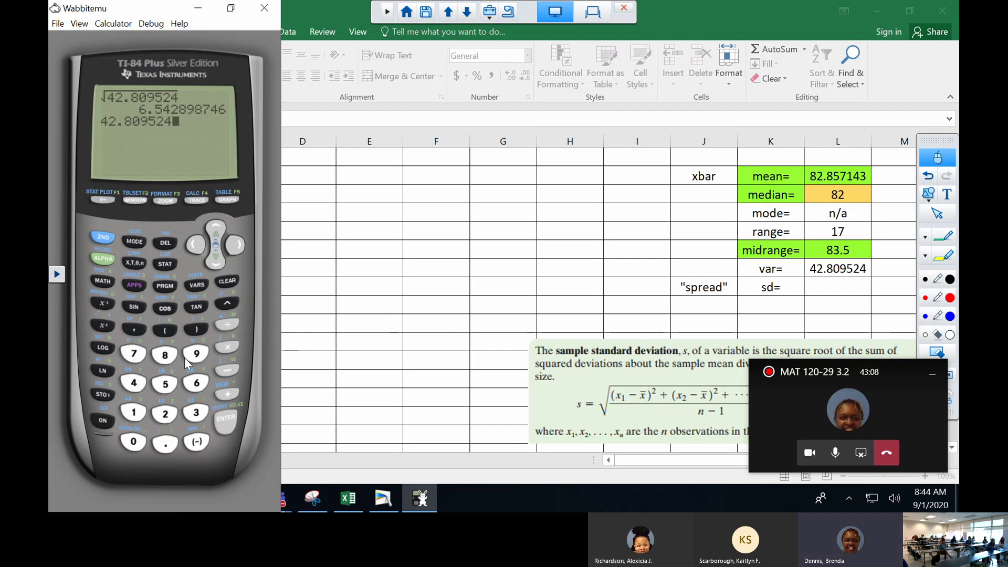
pyautogui.click(227, 305)
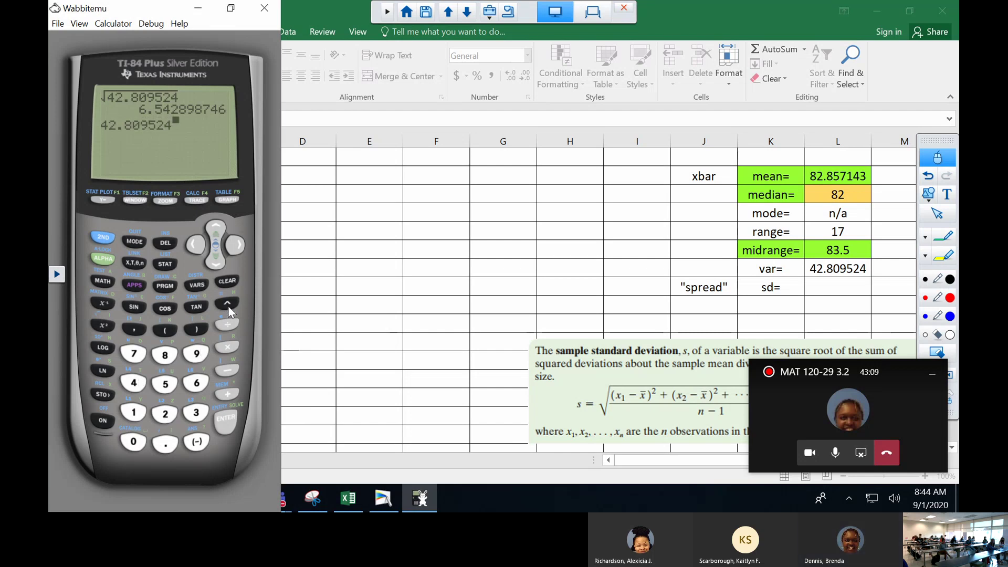
pyautogui.click(160, 329)
pyautogui.click(133, 412)
pyautogui.click(231, 322)
pyautogui.click(198, 329)
pyautogui.click(225, 420)
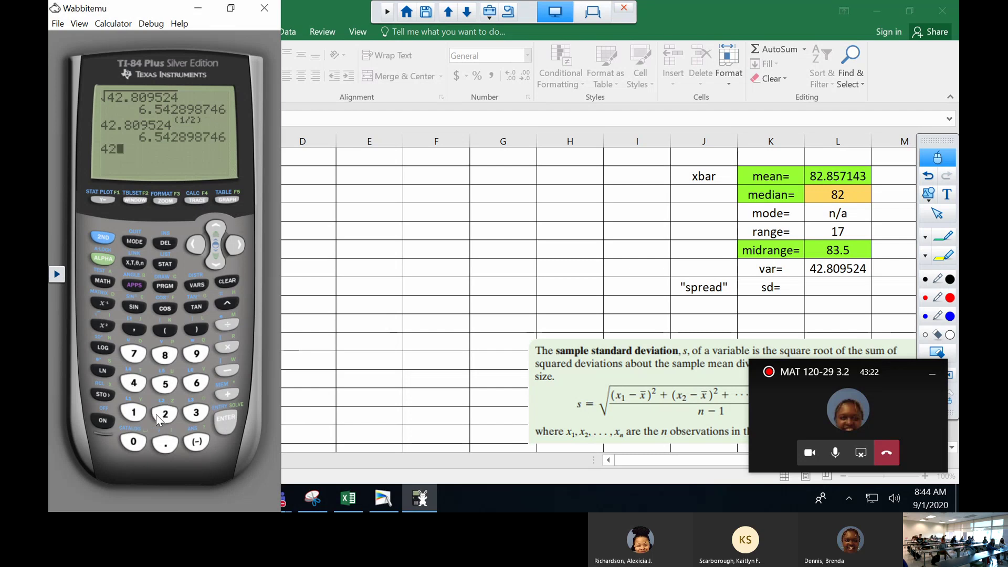
# Compute 42.809524 raised to the power .5 on the TI-84 calculator.
pyautogui.click(165, 445)
pyautogui.click(165, 355)
pyautogui.click(193, 359)
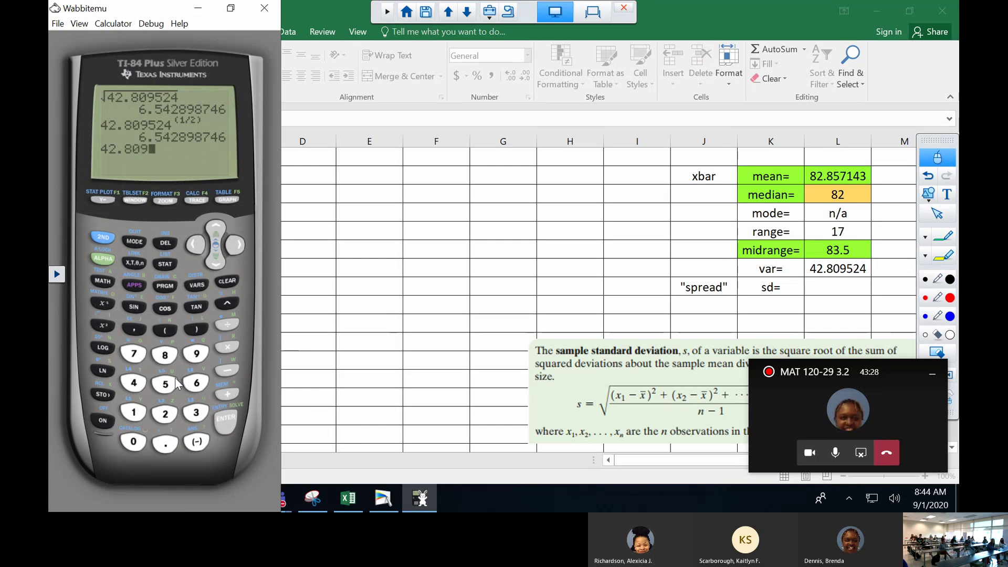
pyautogui.click(165, 384)
pyautogui.click(158, 415)
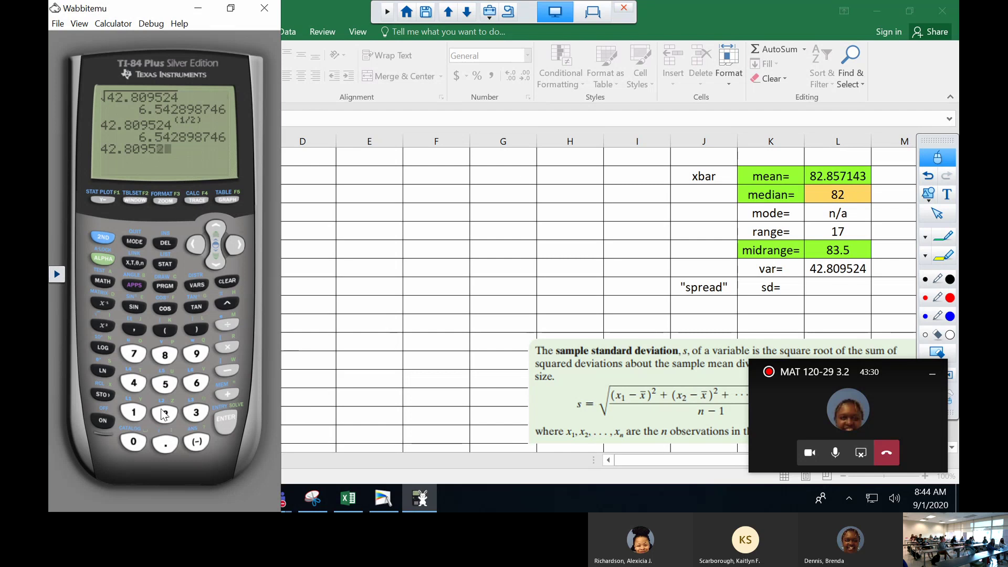
pyautogui.click(225, 302)
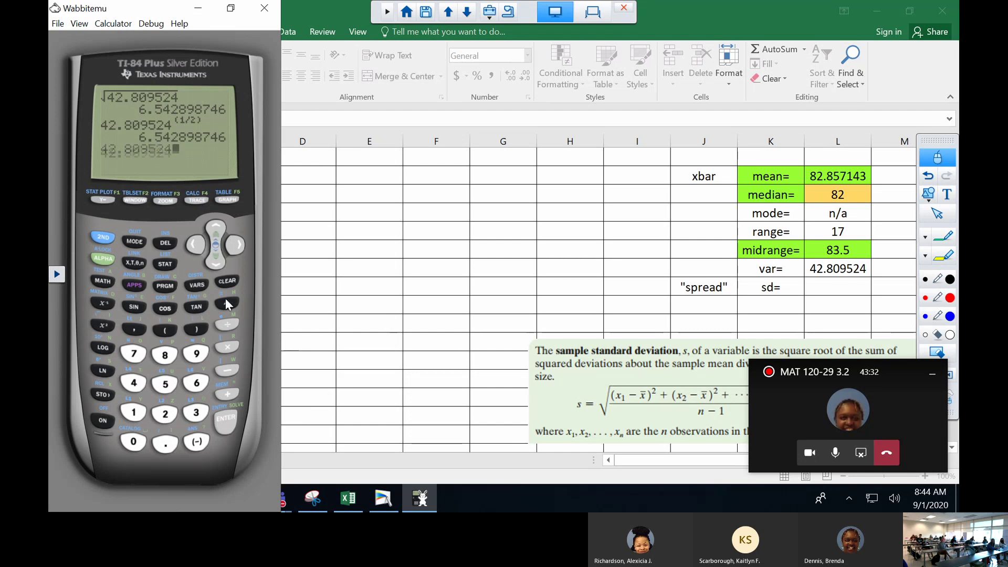
pyautogui.click(166, 444)
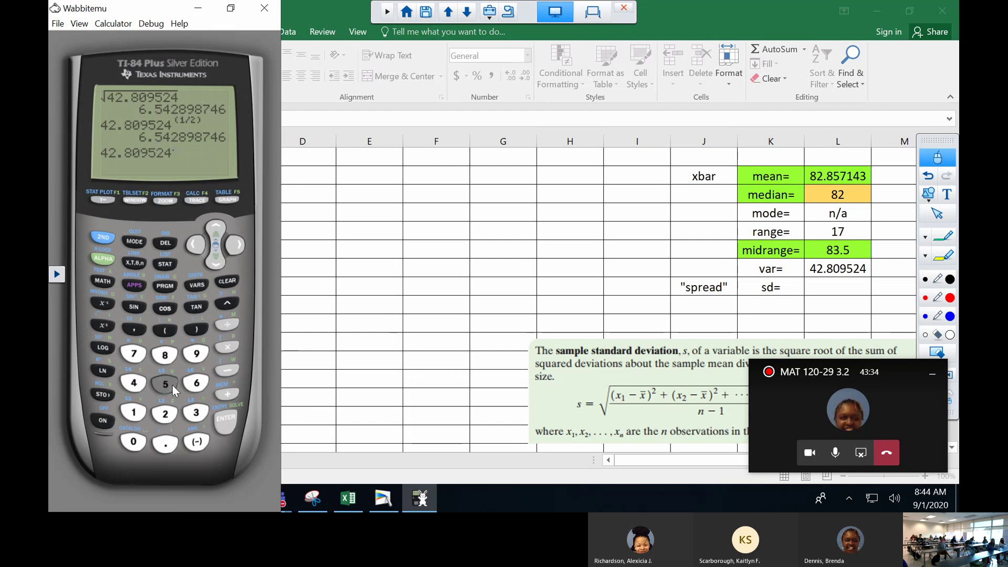
pyautogui.click(222, 426)
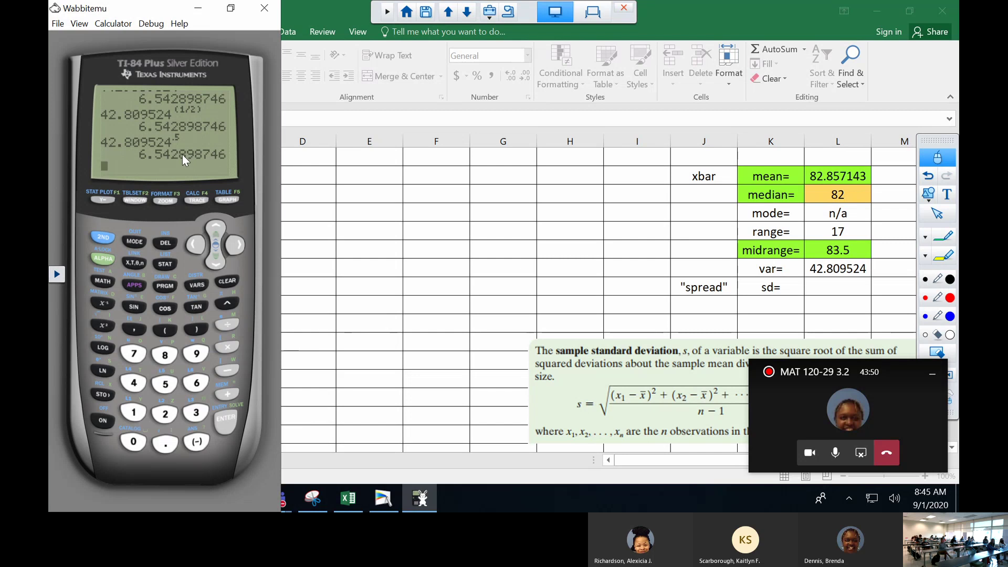
pyautogui.doubleClick(827, 288)
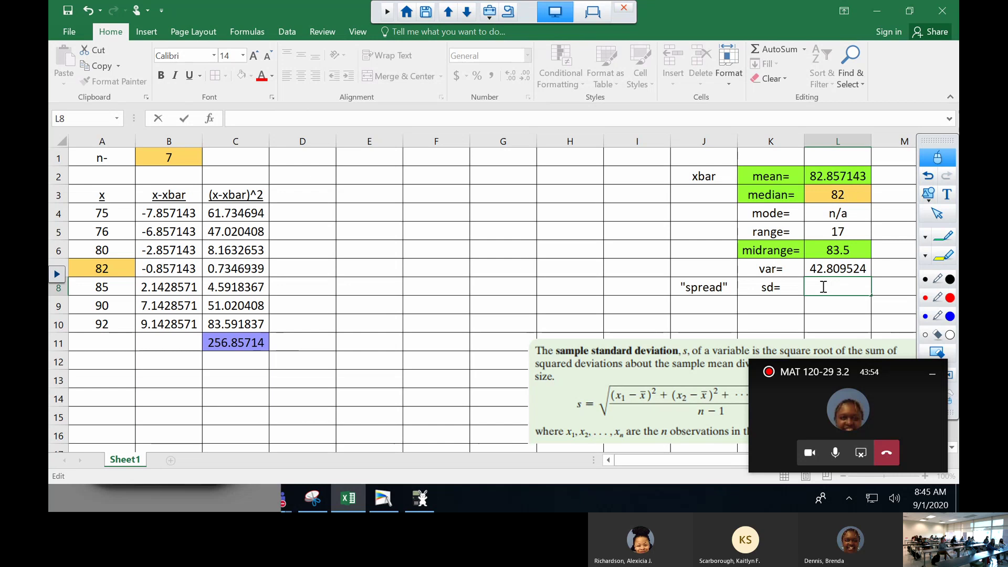
pyautogui.click(943, 236)
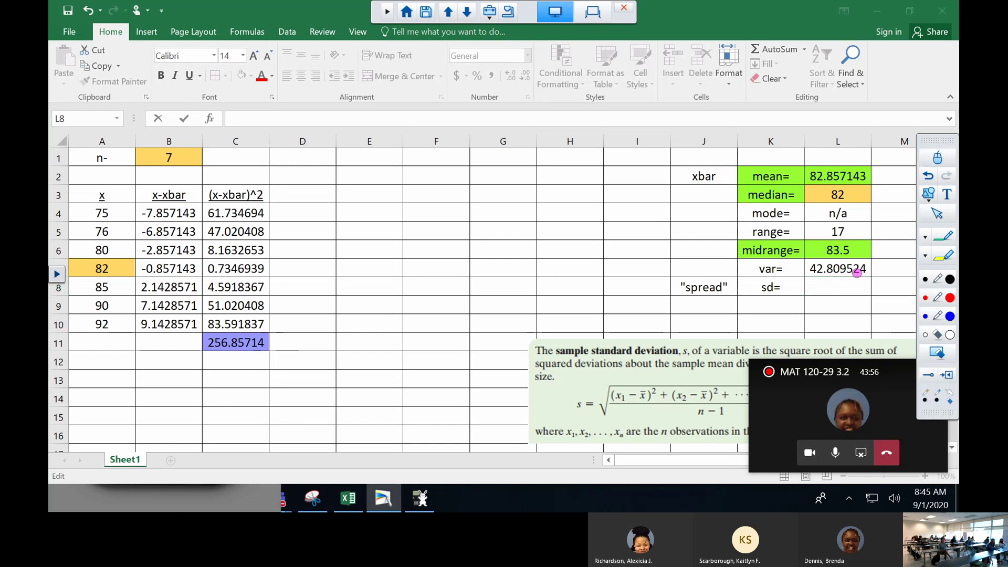
pyautogui.click(937, 157)
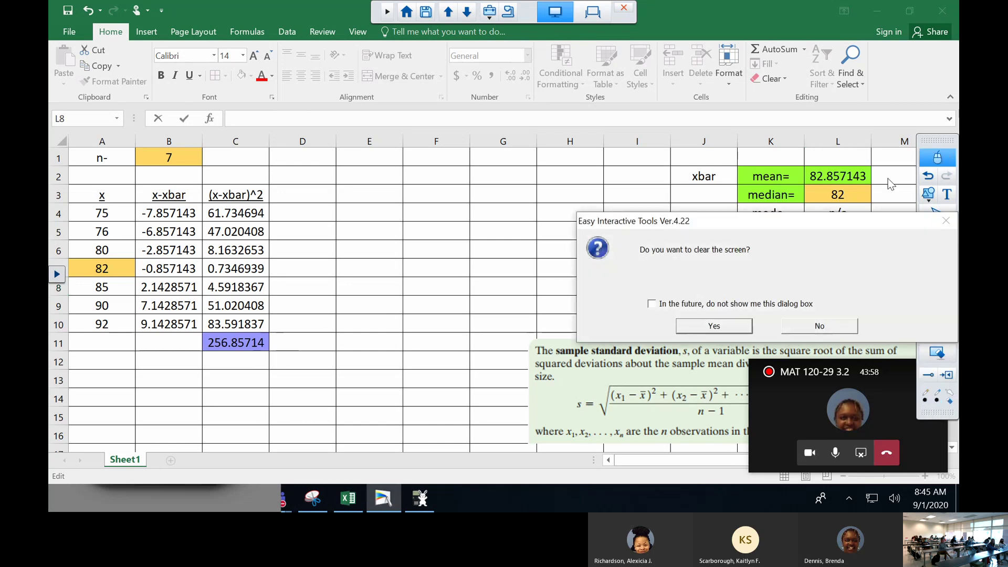
pyautogui.click(715, 326)
# Enter the formula =L7^.5 in the worksheet's standard deviation cell L8.
pyautogui.click(826, 286)
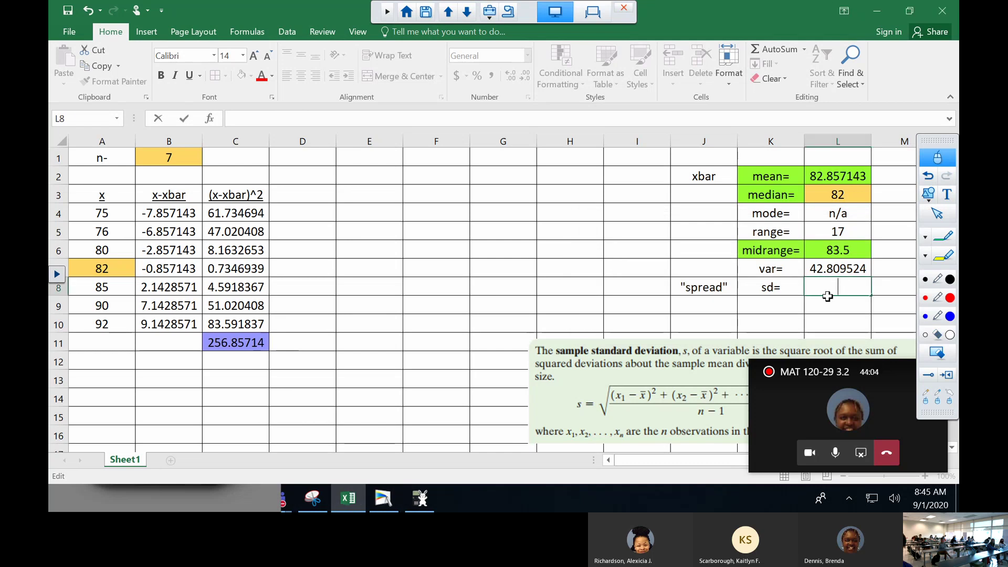
pyautogui.write('=')
pyautogui.click(837, 269)
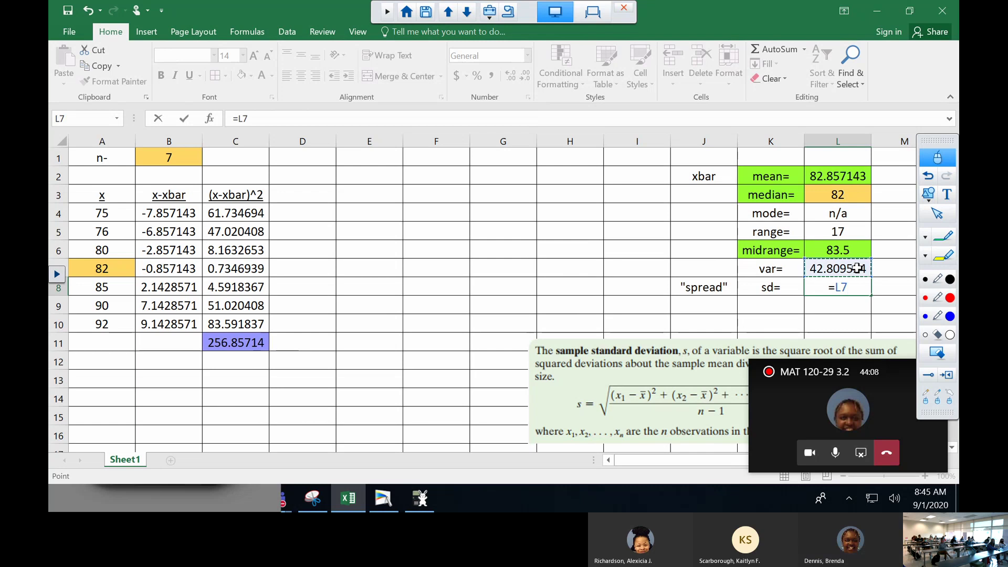
pyautogui.write('^.5')
pyautogui.press('Return')
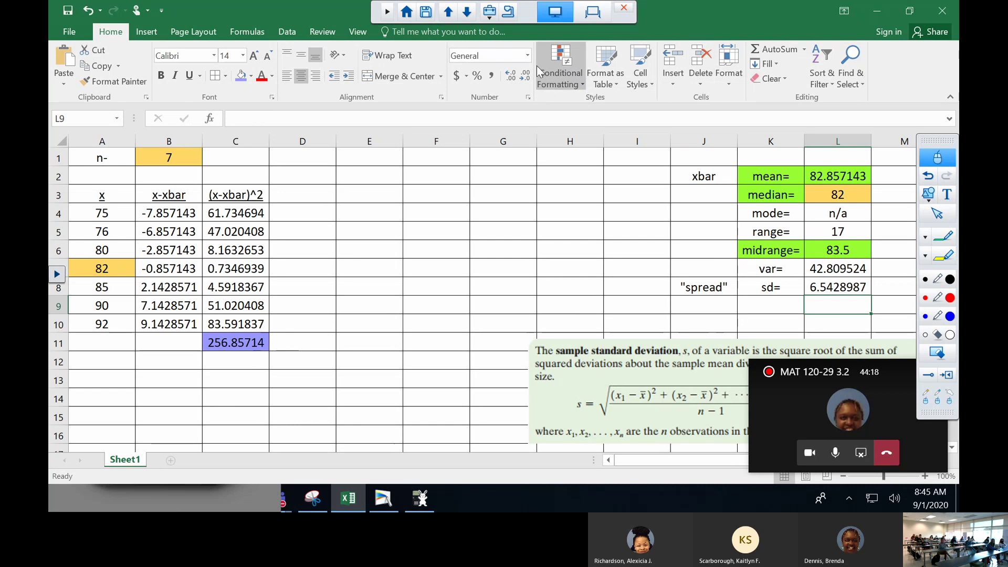
# View the whiteboard page with the bell curve and sample standard deviation formula, and return to the worksheet.
pyautogui.click(590, 17)
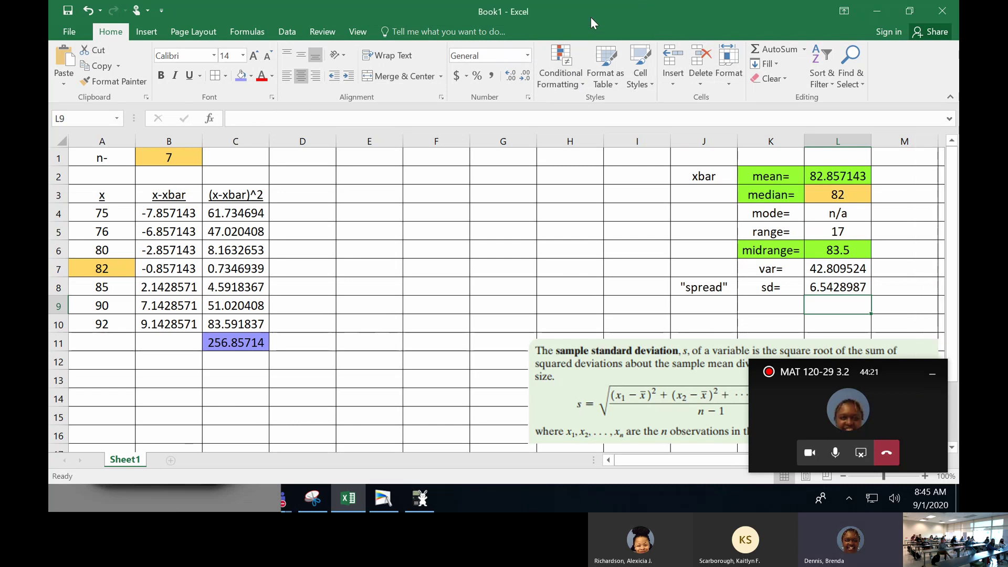
pyautogui.click(590, 17)
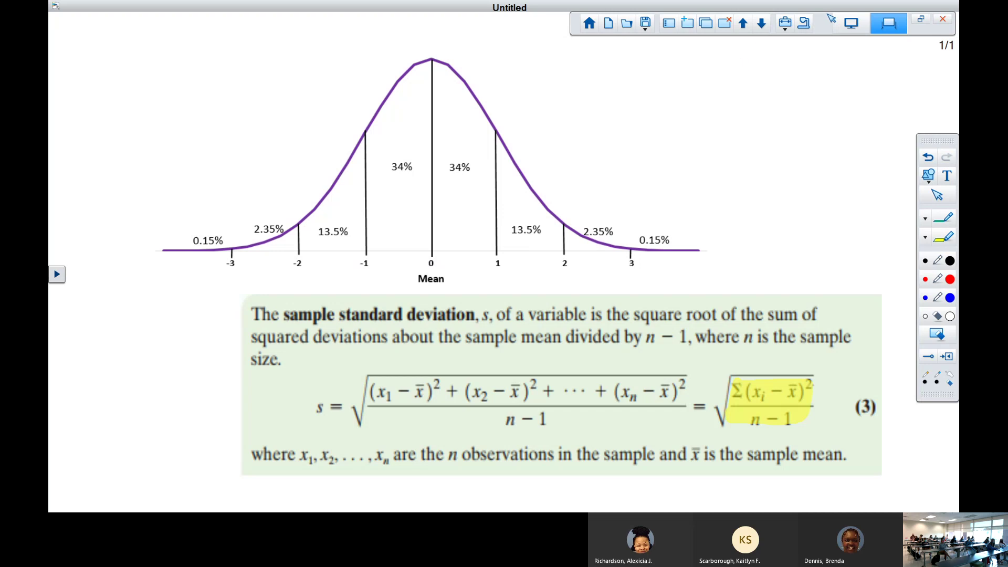
pyautogui.click(865, 22)
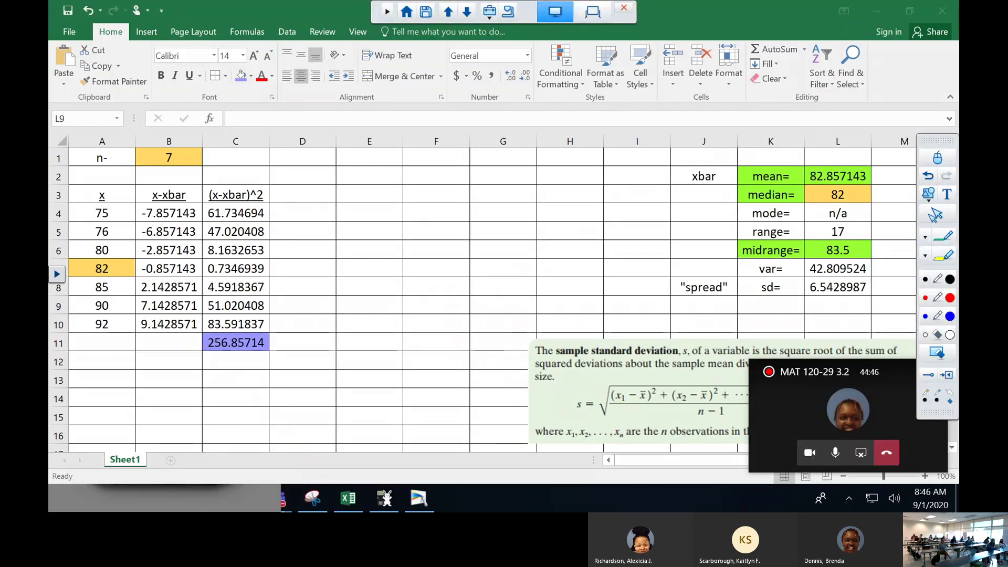
# Cut the sample standard deviation formula picture out of the worksheet.
pyautogui.click(935, 156)
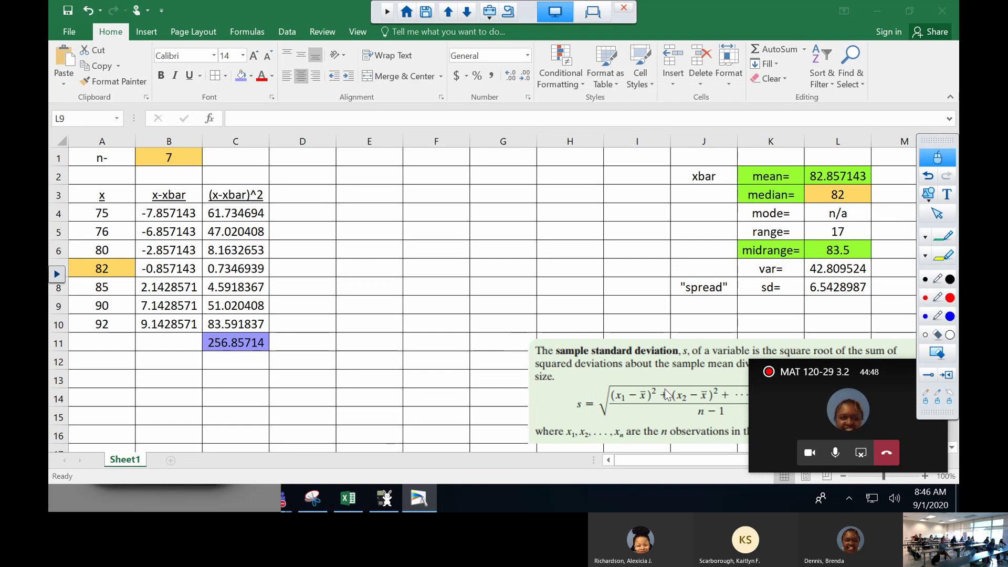
pyautogui.click(597, 376)
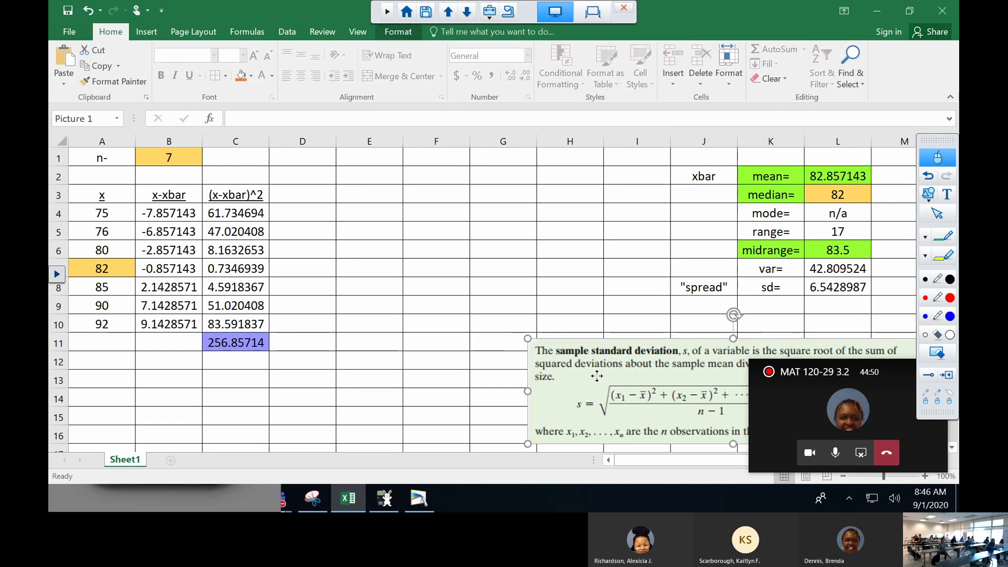
pyautogui.rightClick(597, 376)
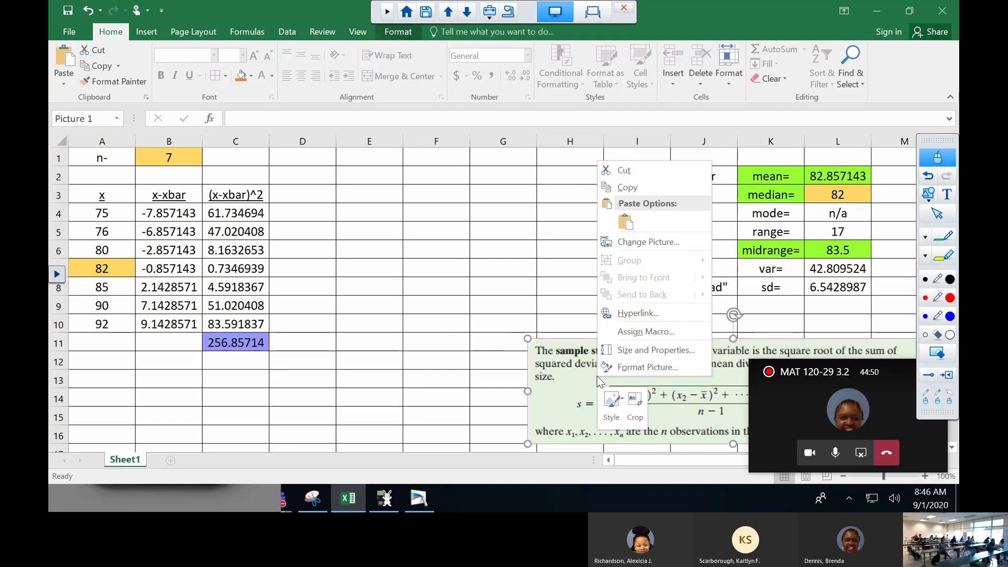
pyautogui.click(637, 168)
pyautogui.click(499, 415)
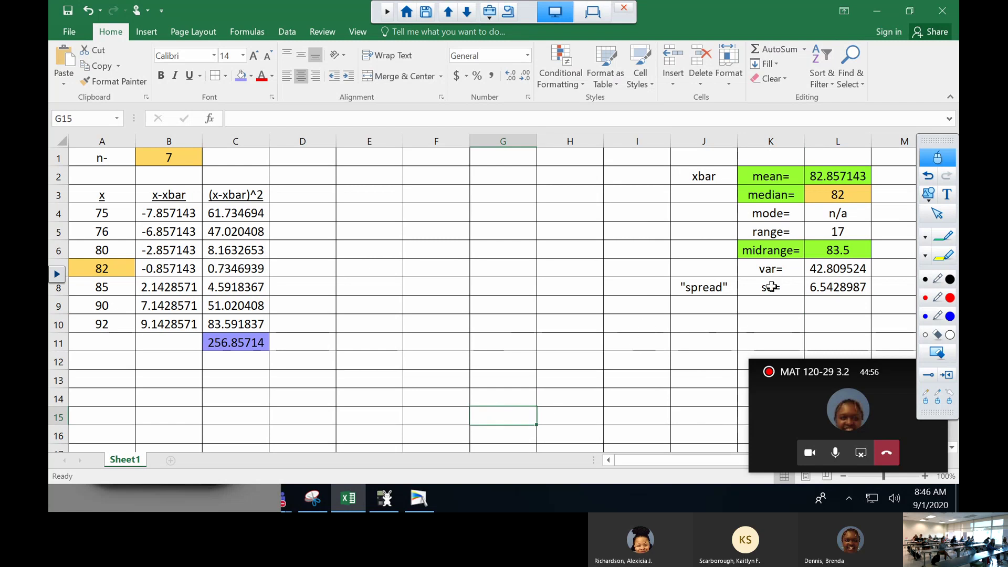
# Fill the standard deviation label and value in K8:L8 with the same recently used green as the mean.
pyautogui.moveTo(770, 287); pyautogui.dragTo(845, 285)
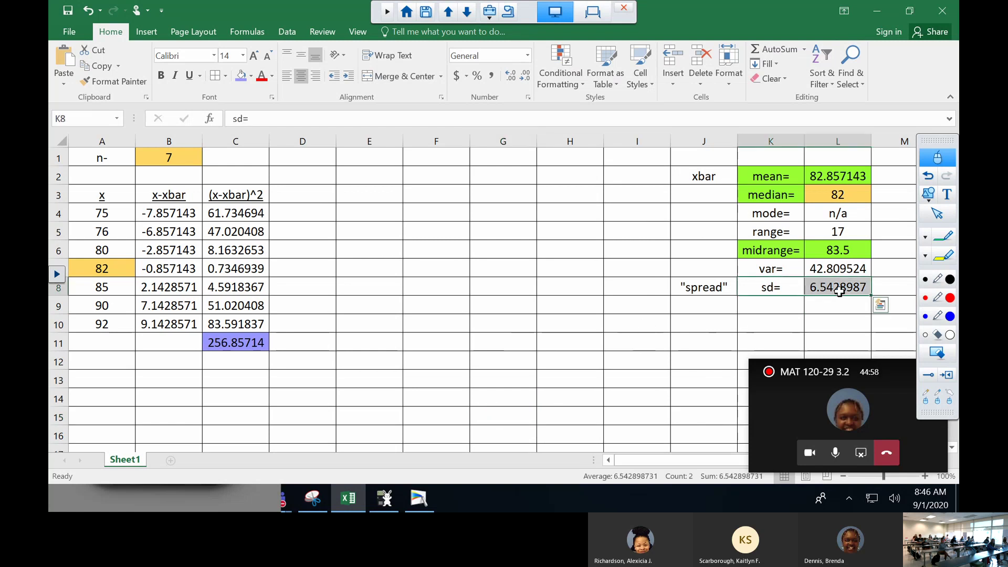
pyautogui.click(253, 76)
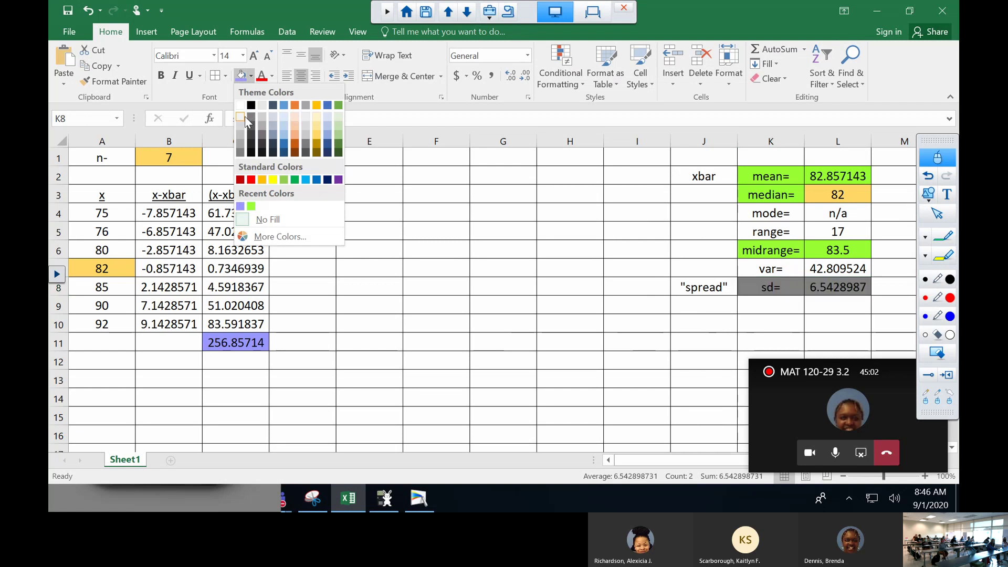
pyautogui.click(251, 207)
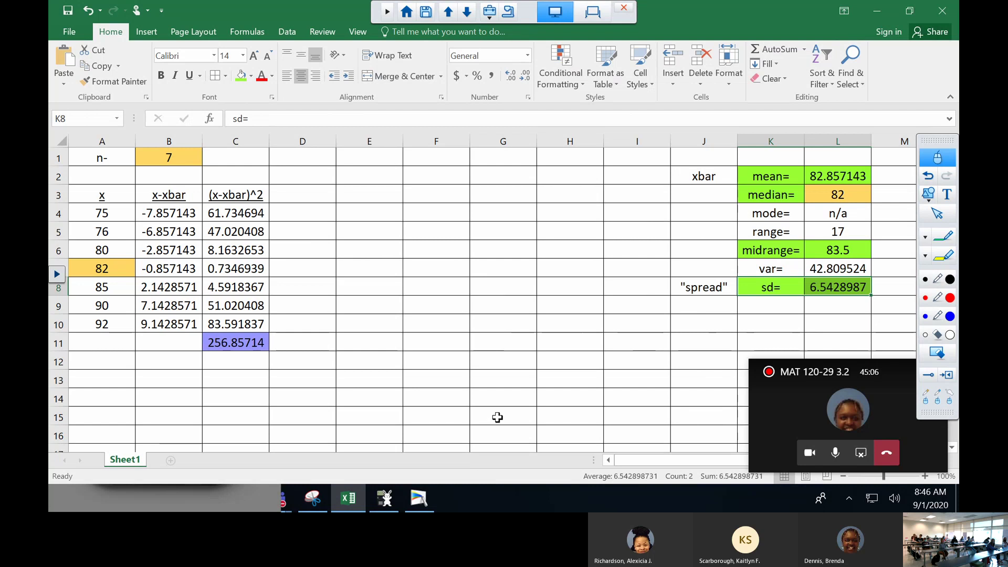
# Fill the empty cell G15 with the recently used green.
pyautogui.click(513, 416)
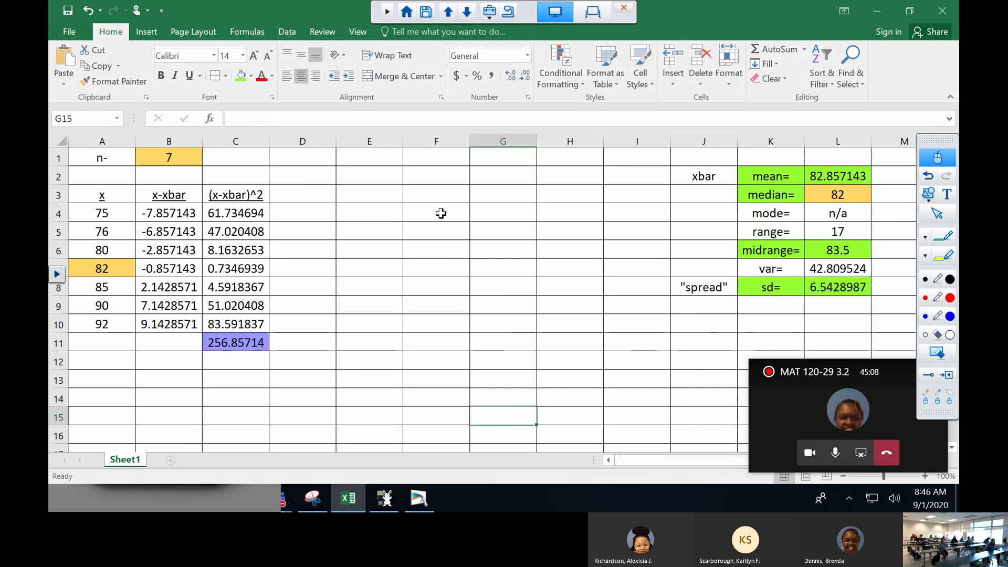
pyautogui.click(251, 76)
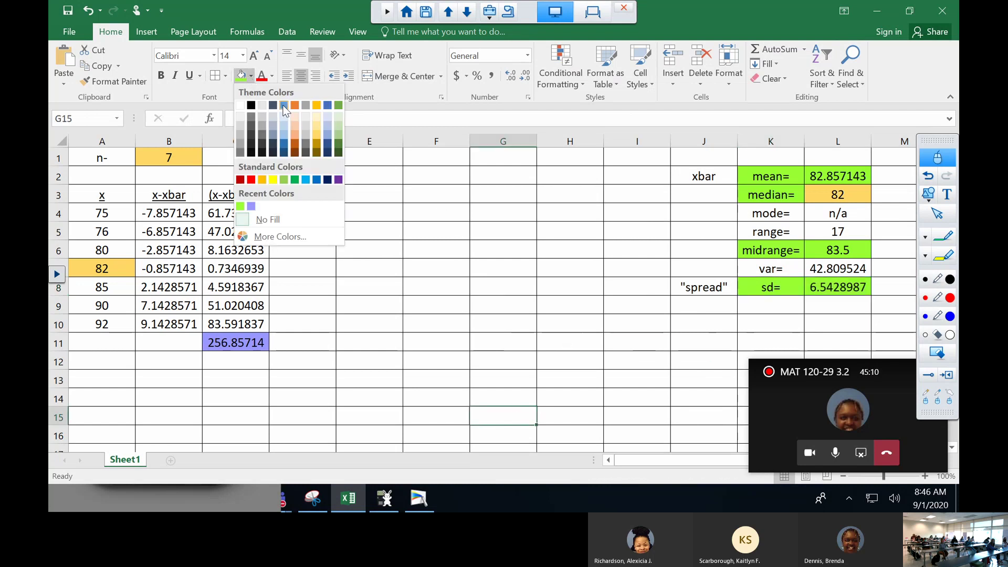
pyautogui.click(240, 206)
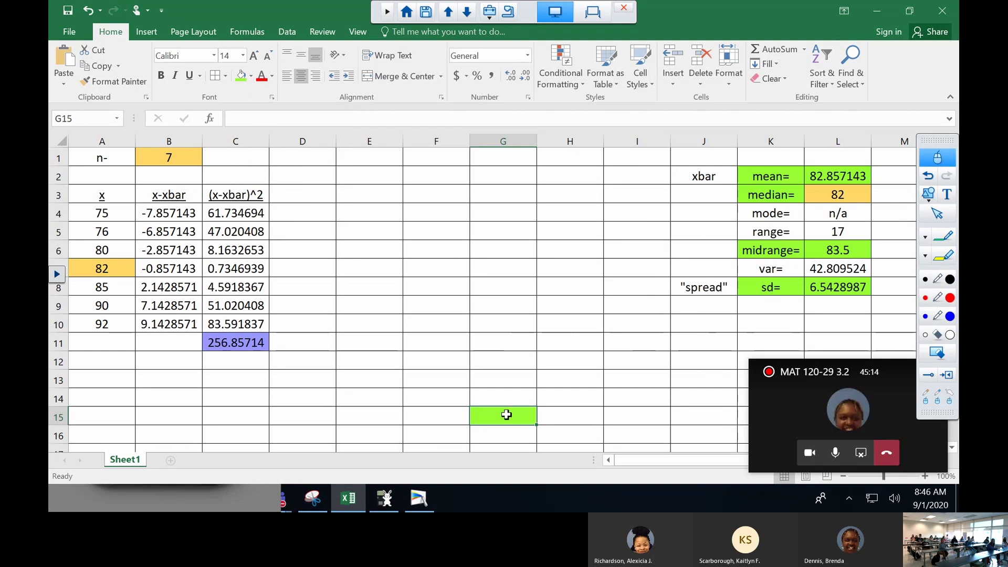
# Enter the formula =L2 in cell G15 to bring in the mean.
pyautogui.write('=')
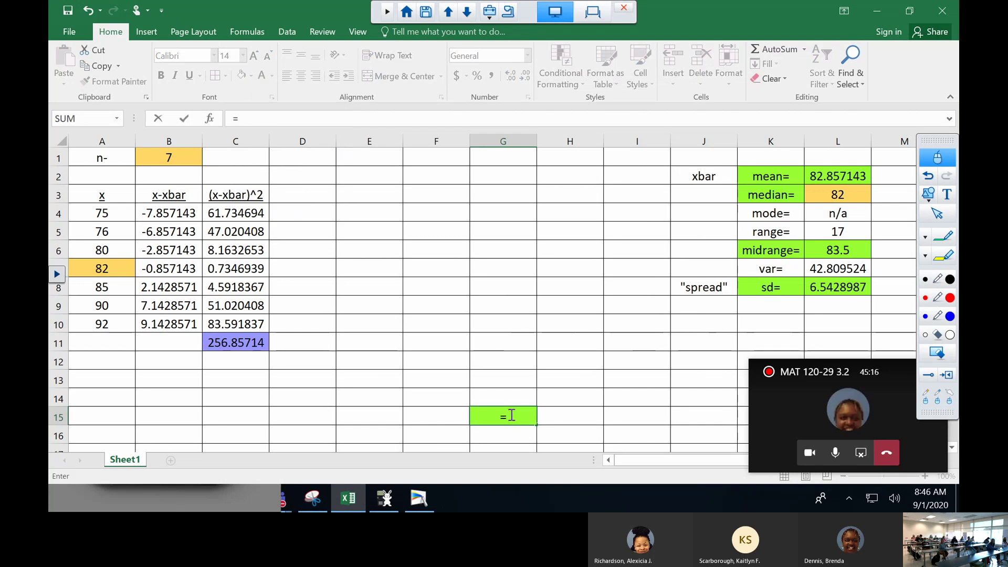
pyautogui.click(821, 287)
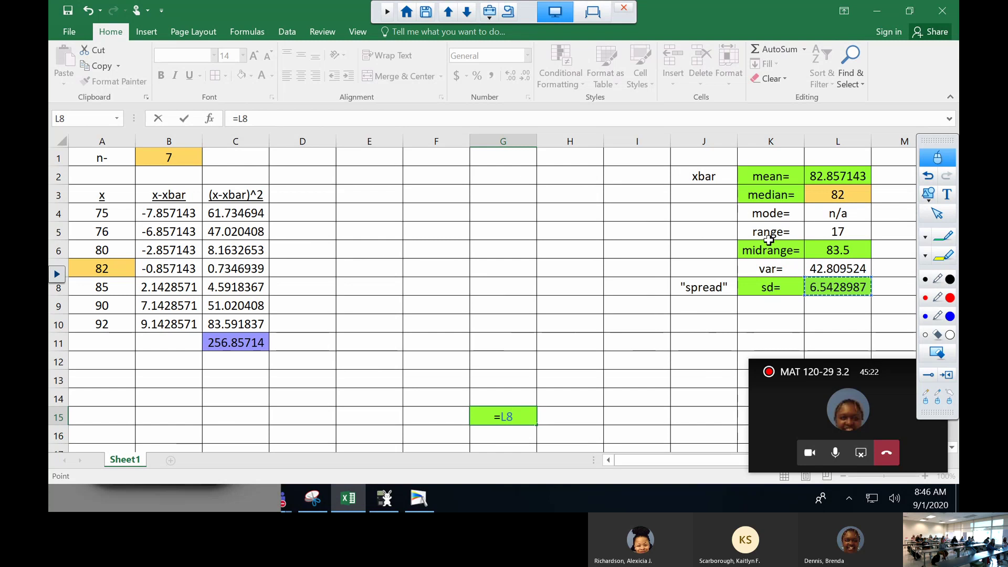
pyautogui.press('BackSpace')
pyautogui.press('BackSpace')
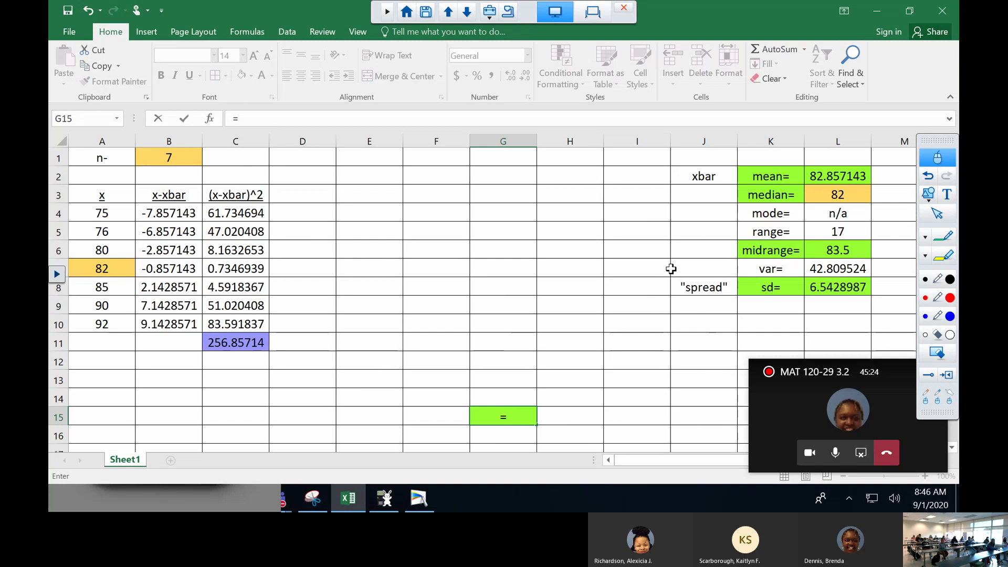
pyautogui.click(828, 177)
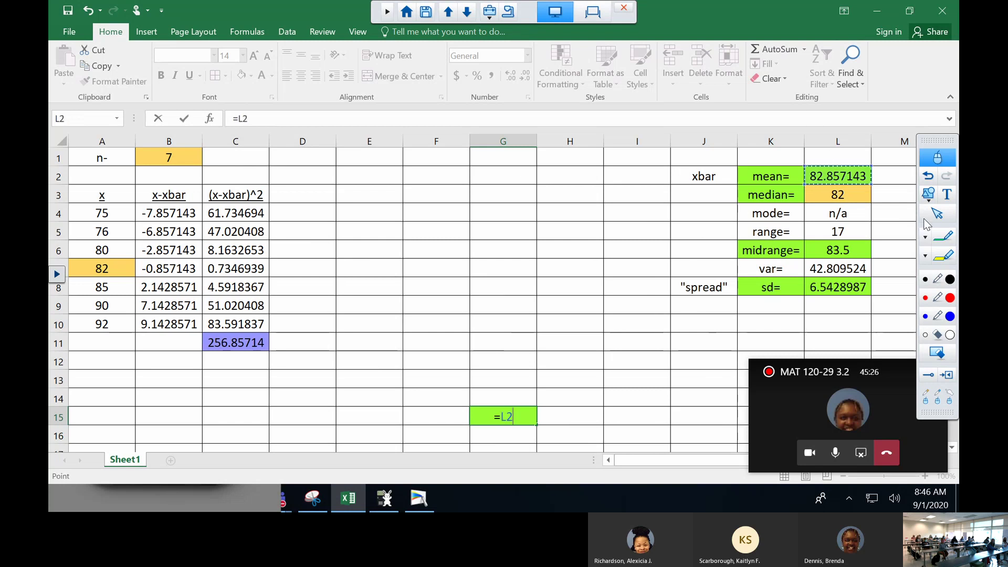
pyautogui.press('Return')
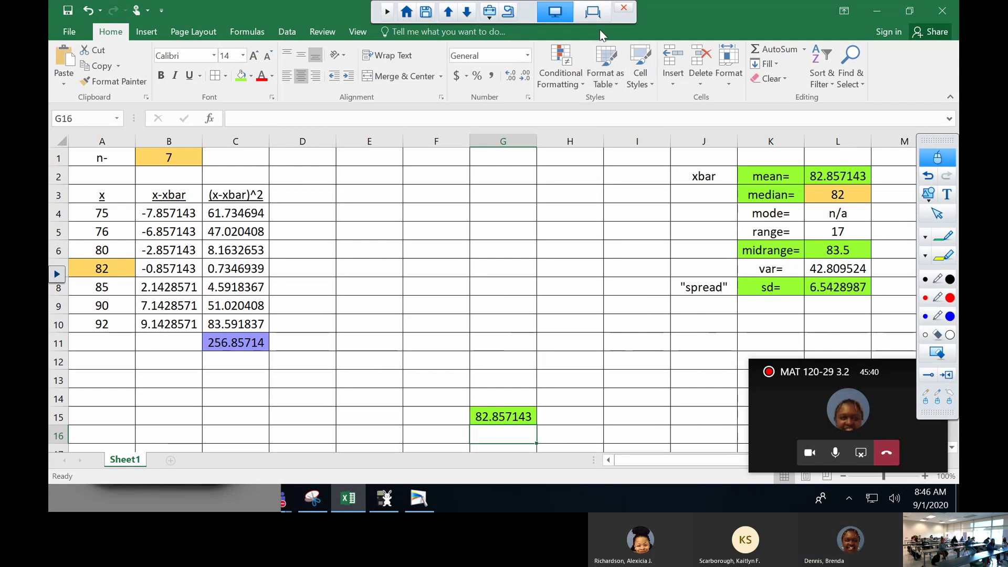
# Switch to the Easy Interactive Tools whiteboard page with the bell curve and the sample standard deviation formula.
pyautogui.click(600, 14)
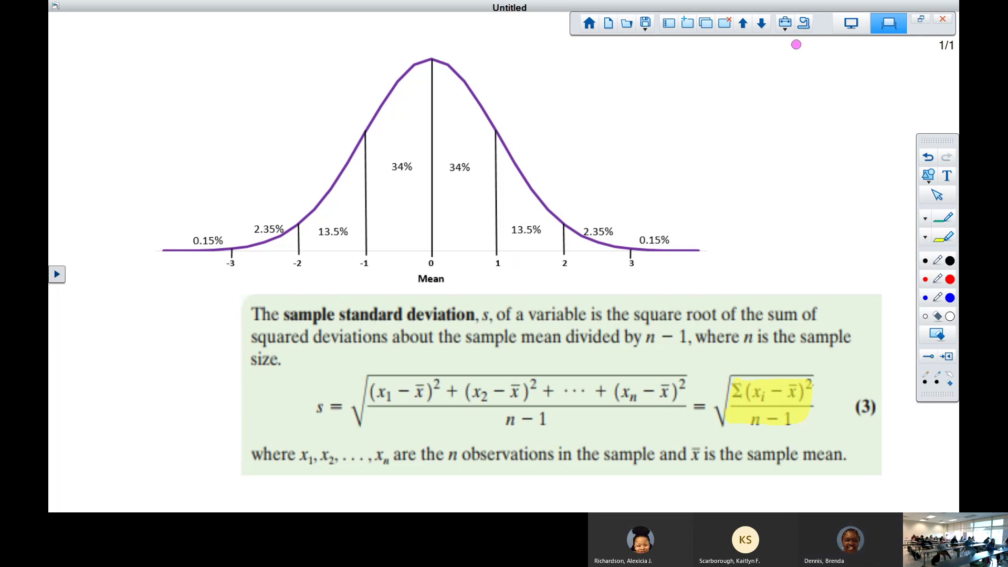
# Return to the Excel worksheet, enter =G15+$L$8 in H15 and copy the formula across to J15.
pyautogui.click(846, 23)
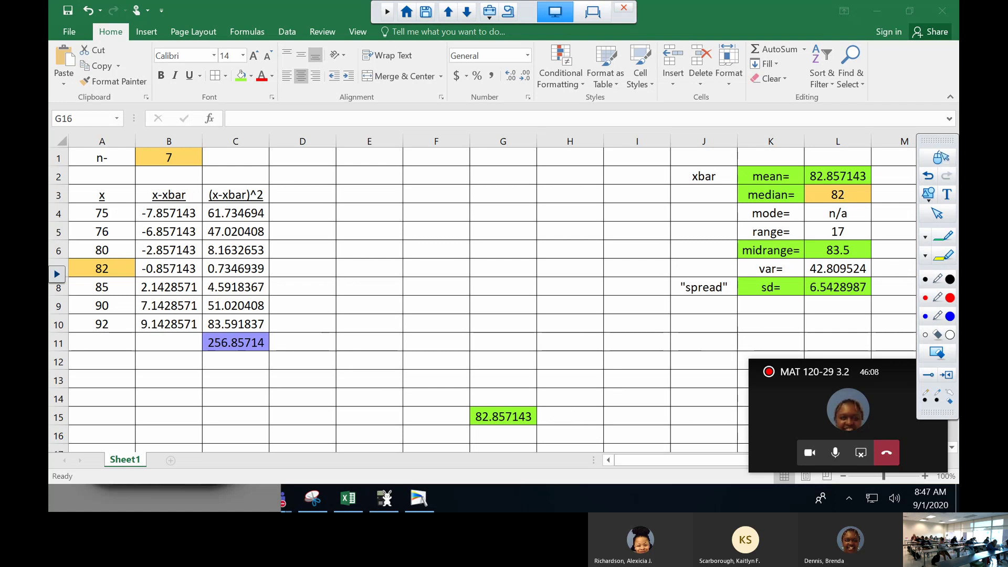
pyautogui.click(938, 157)
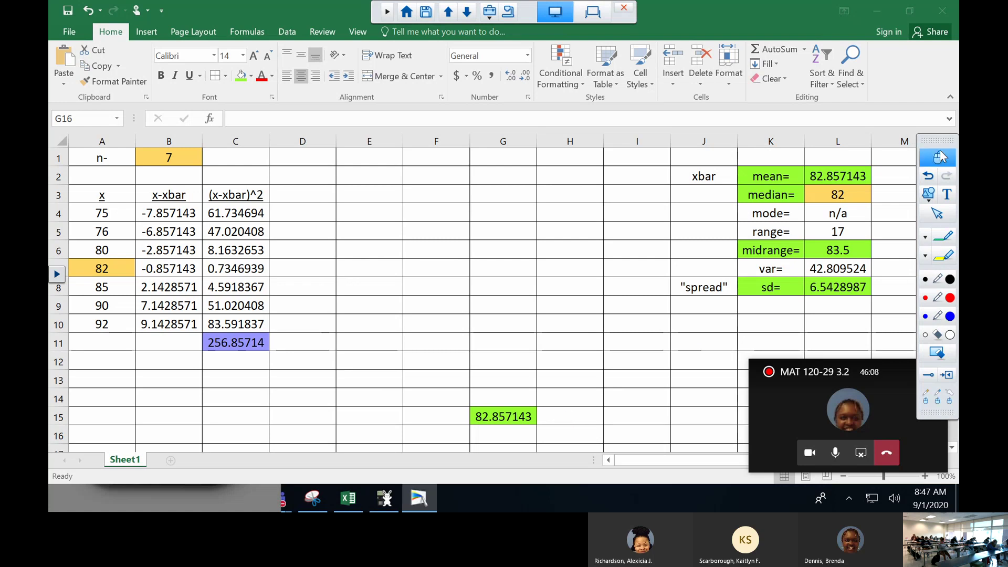
pyautogui.click(573, 415)
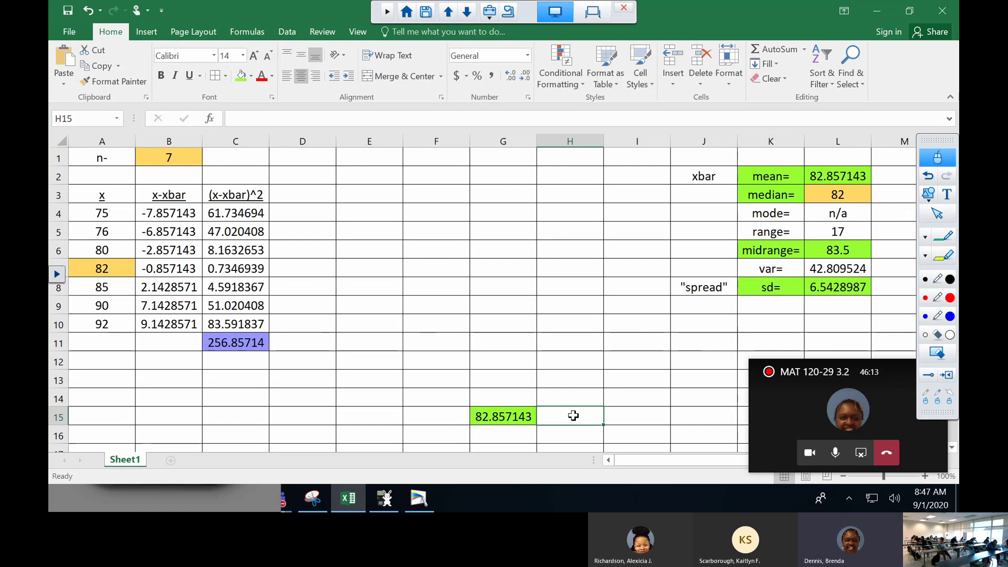
pyautogui.write('=')
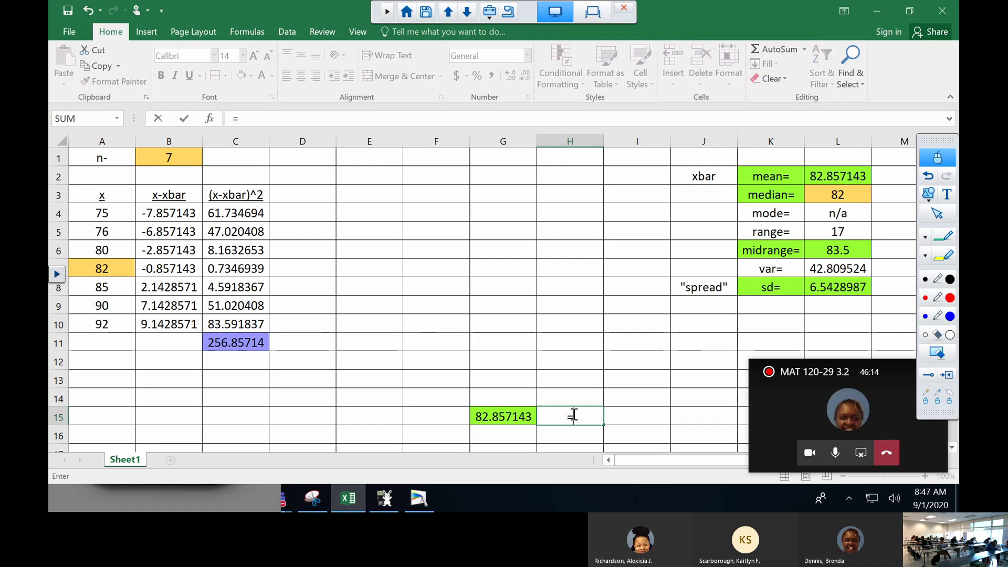
pyautogui.click(507, 418)
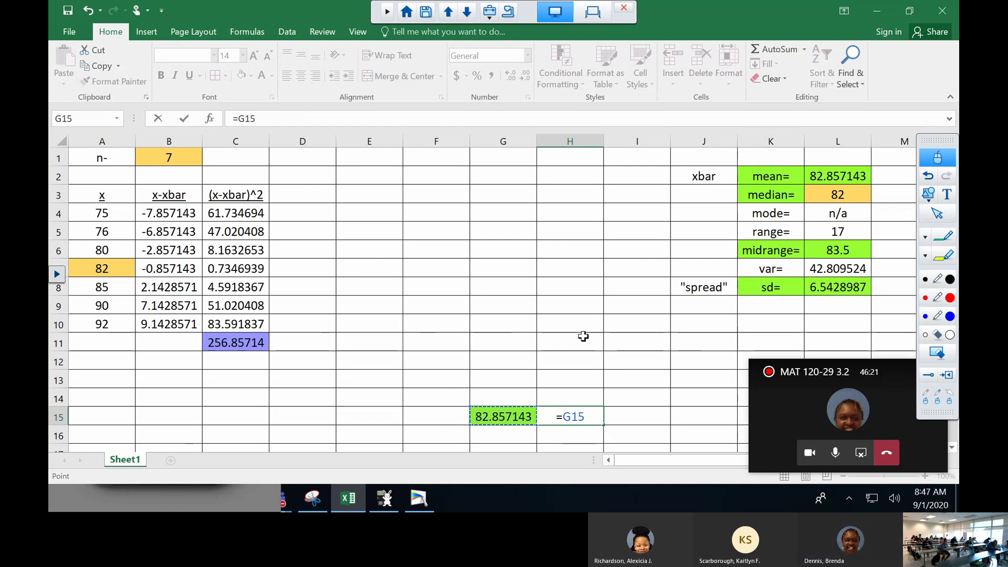
pyautogui.write('+')
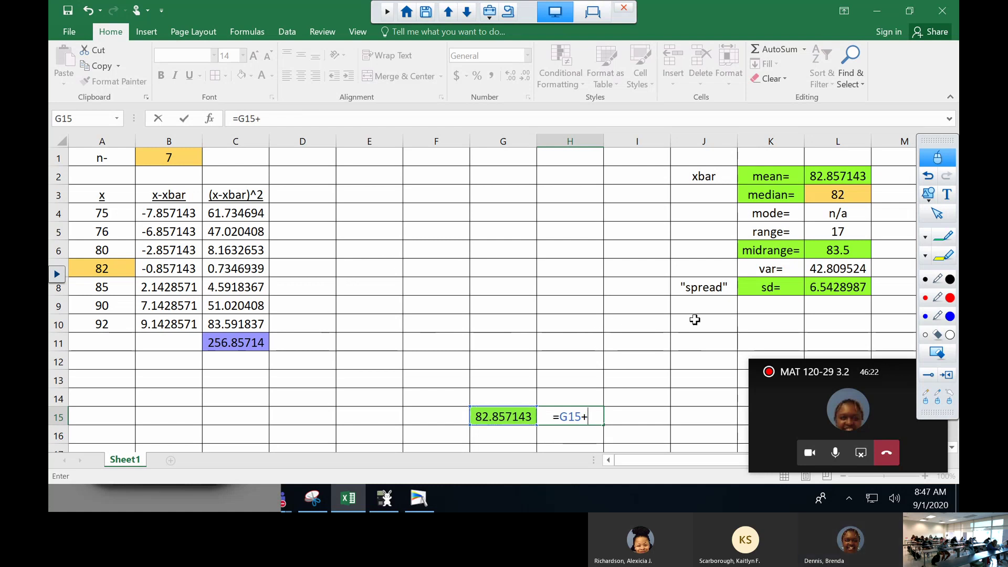
pyautogui.click(832, 287)
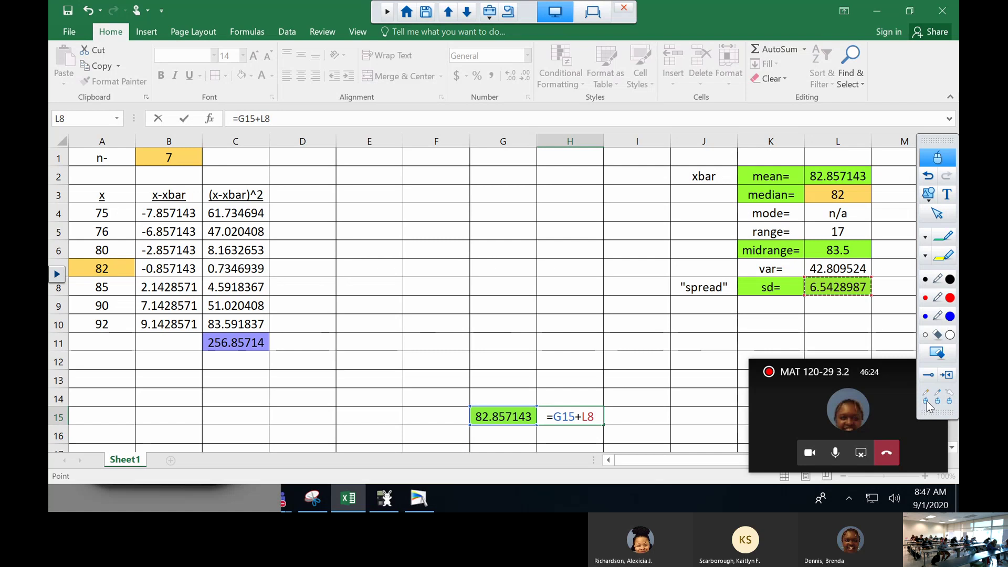
pyautogui.moveTo(893, 375); pyautogui.dragTo(781, 377)
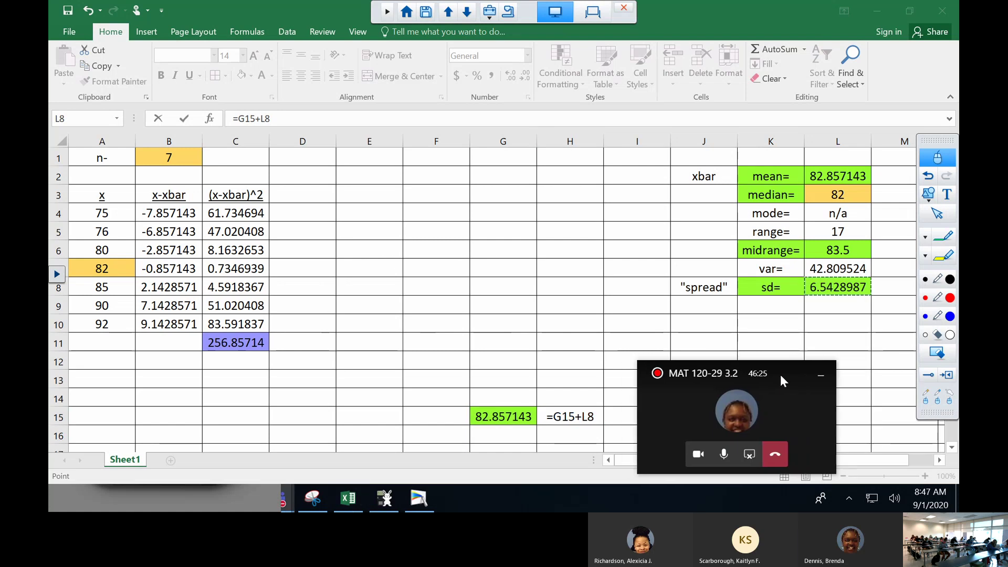
pyautogui.click(819, 376)
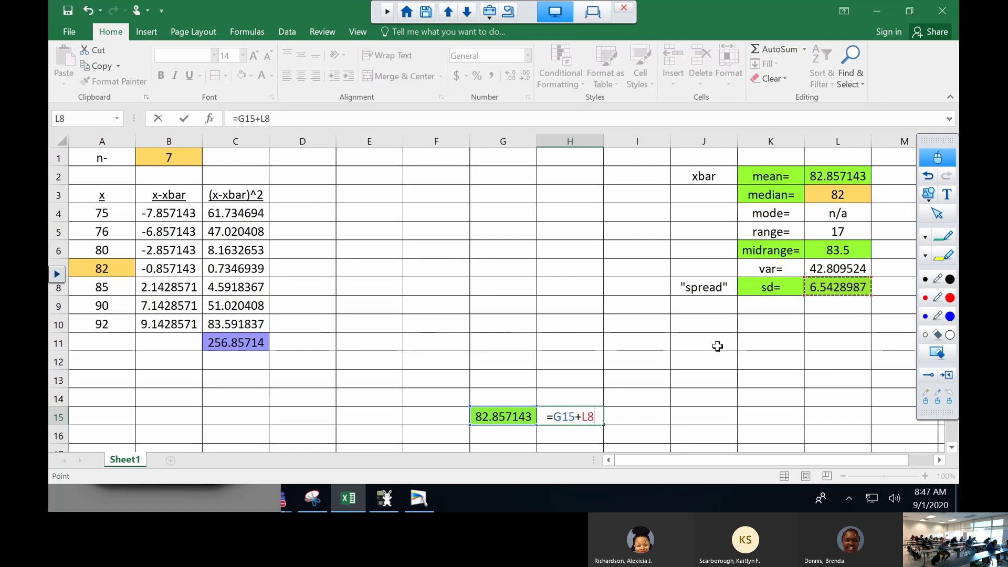
pyautogui.press('F4')
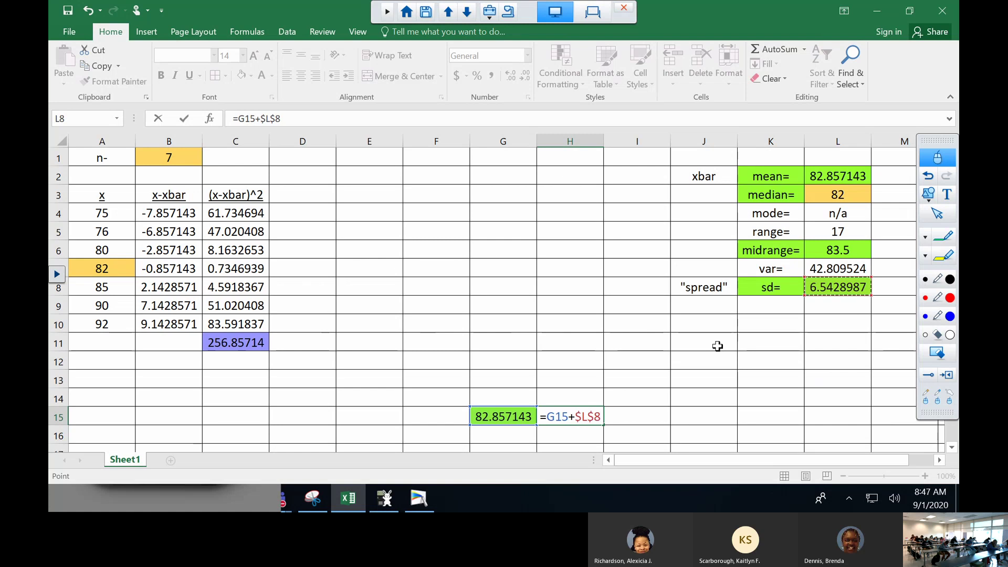
pyautogui.press('Return')
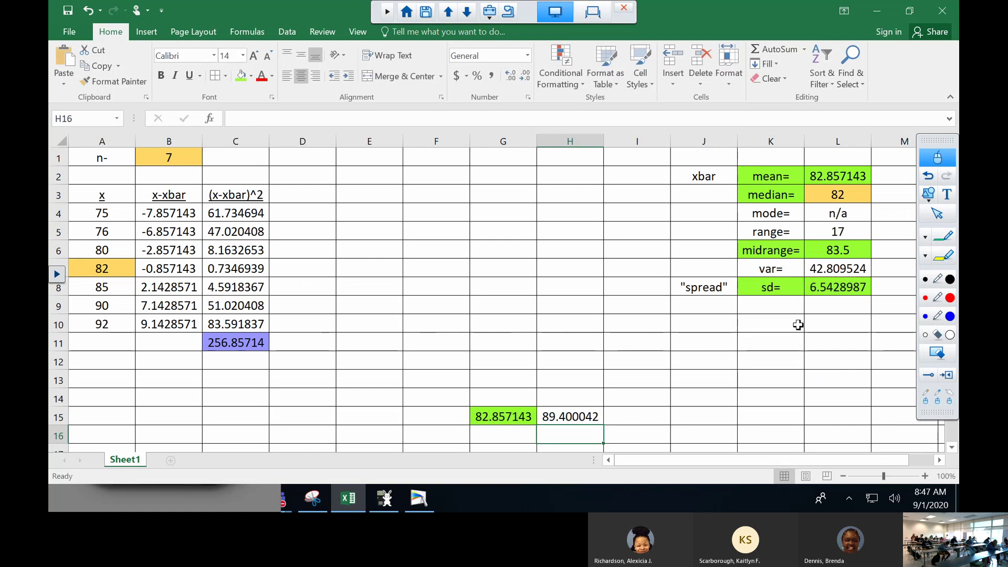
pyautogui.click(569, 420)
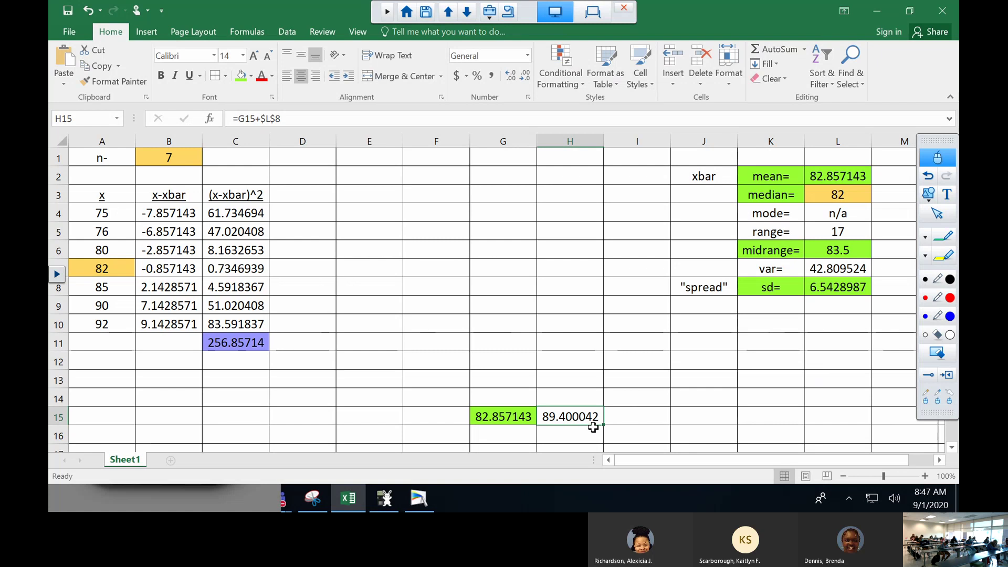
pyautogui.moveTo(604, 425); pyautogui.dragTo(735, 425)
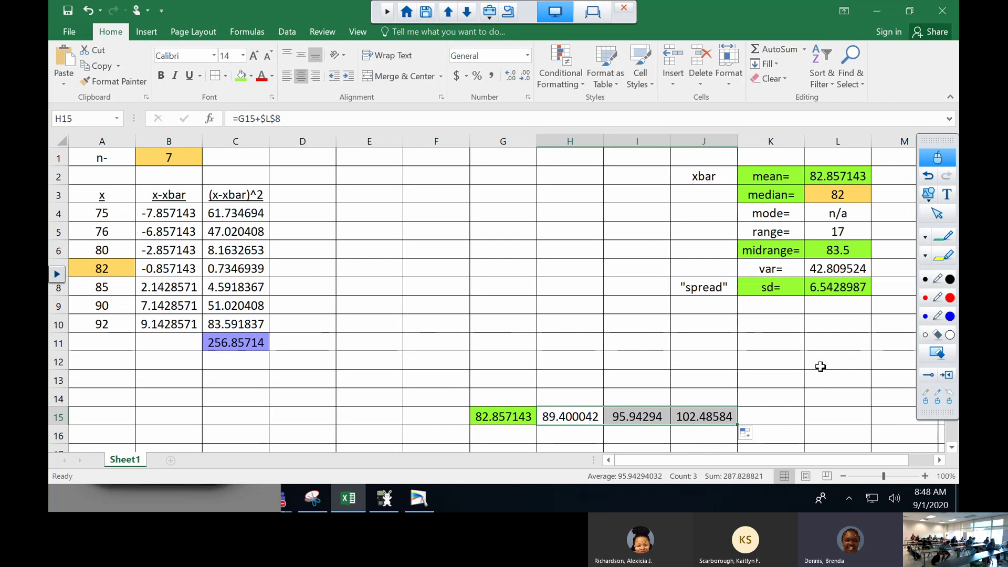
# Enter =G15-$L$8 in cell F15 and copy the formula across to D15.
pyautogui.click(436, 420)
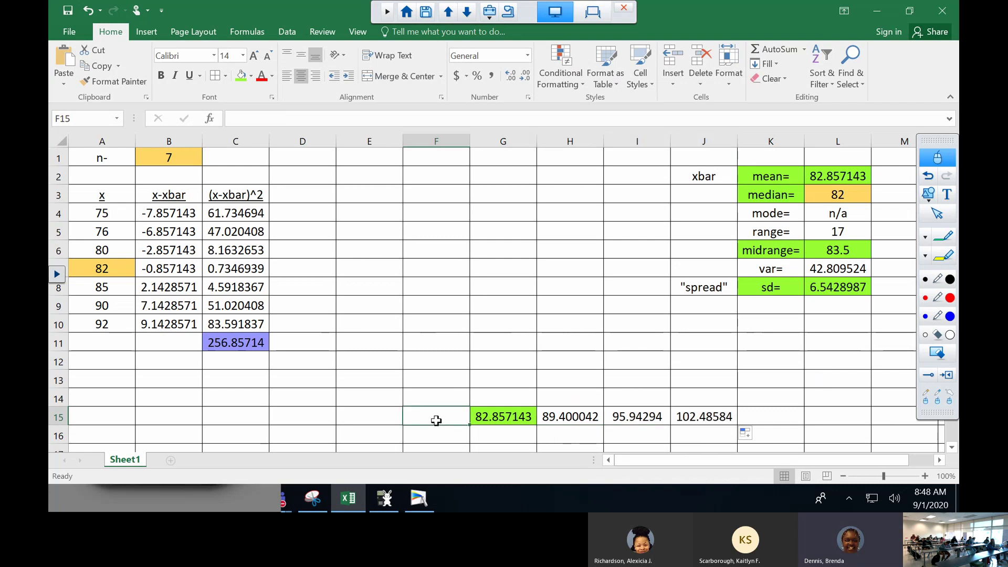
pyautogui.doubleClick(446, 420)
pyautogui.write('=')
pyautogui.click(498, 417)
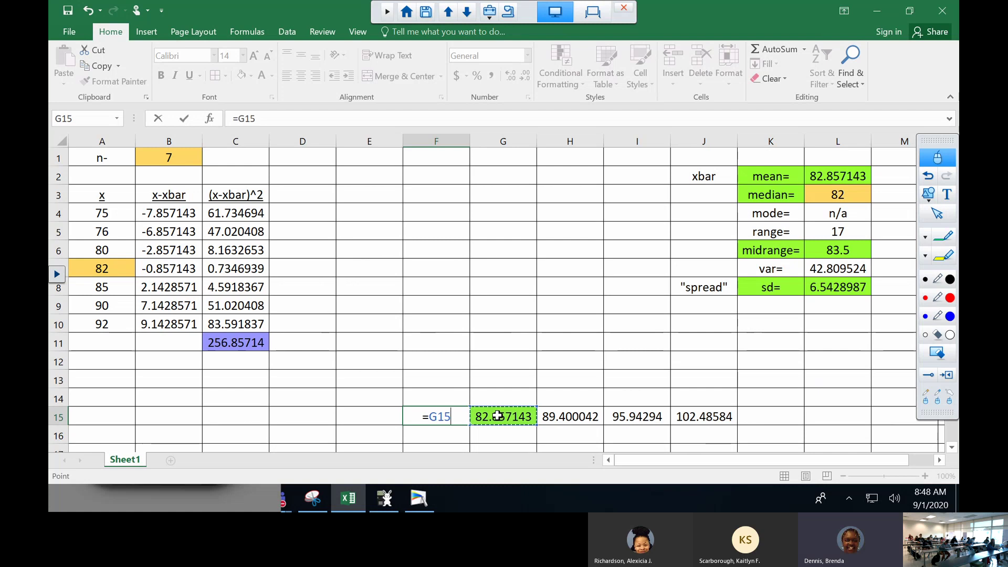
pyautogui.write('-')
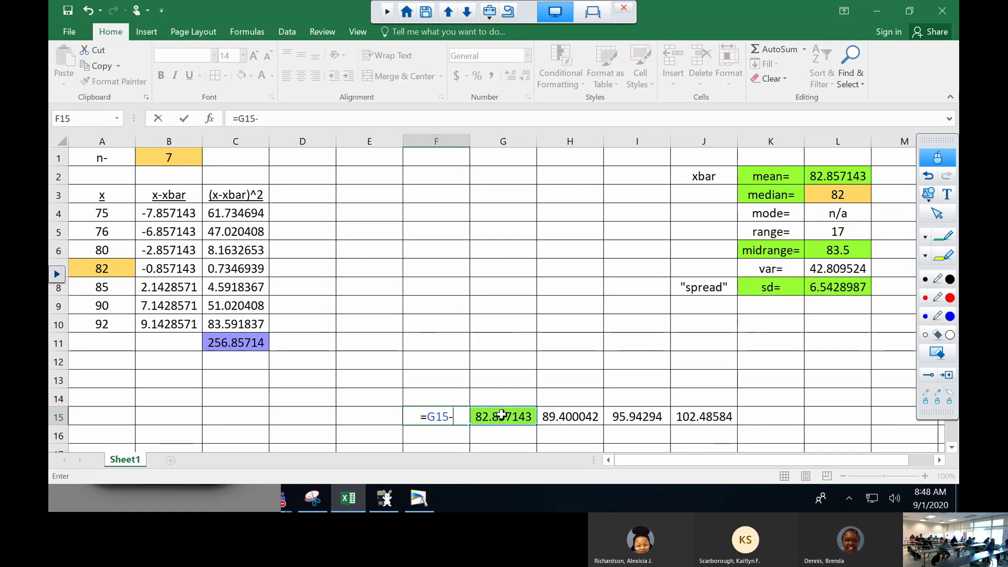
pyautogui.click(838, 283)
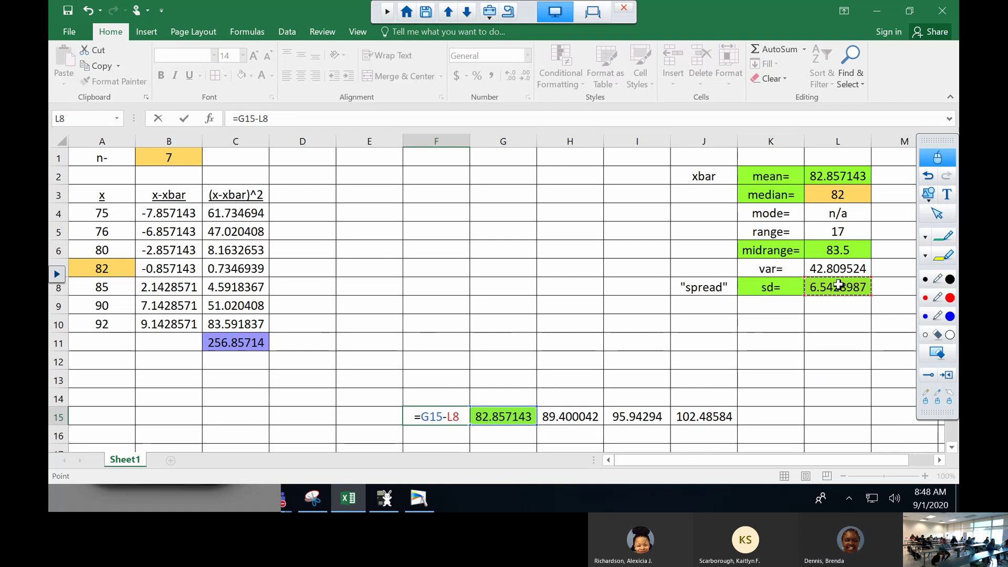
pyautogui.press('F4')
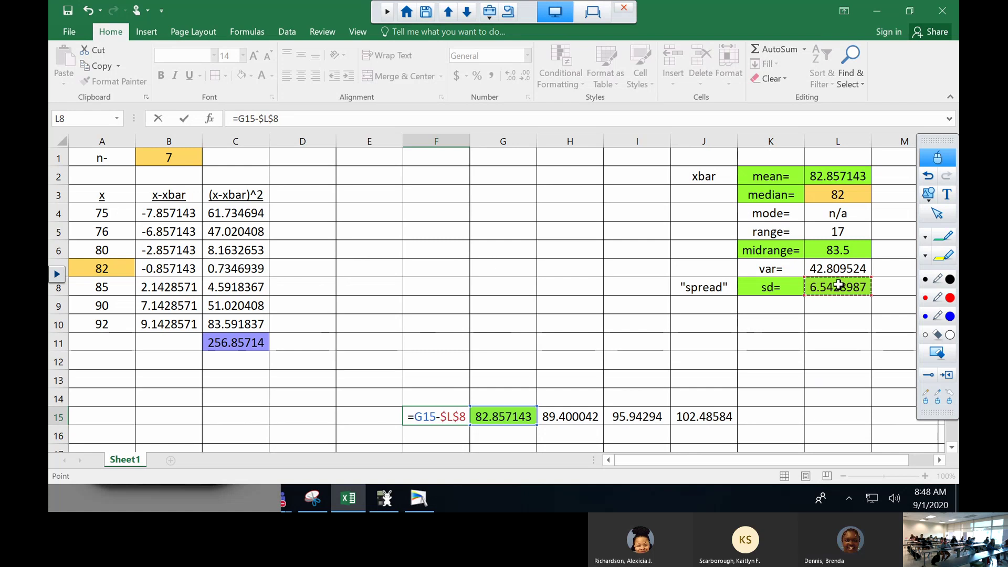
pyautogui.press('Return')
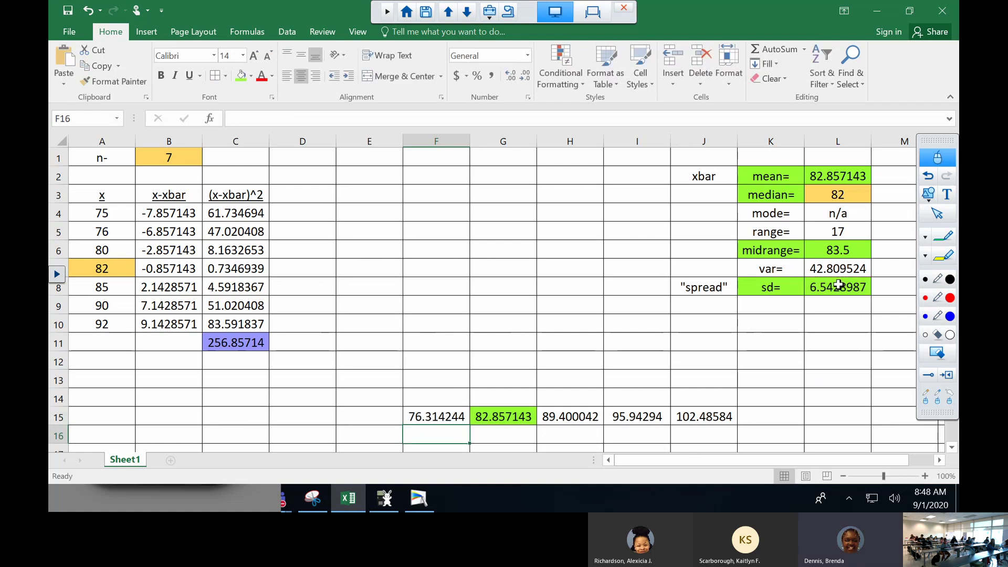
pyautogui.click(415, 417)
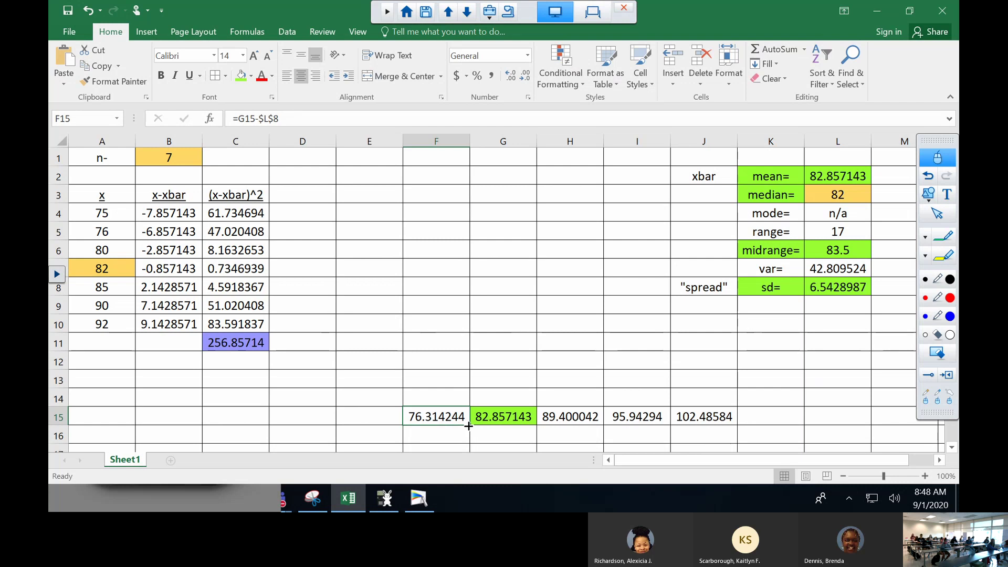
pyautogui.moveTo(469, 426); pyautogui.dragTo(294, 418)
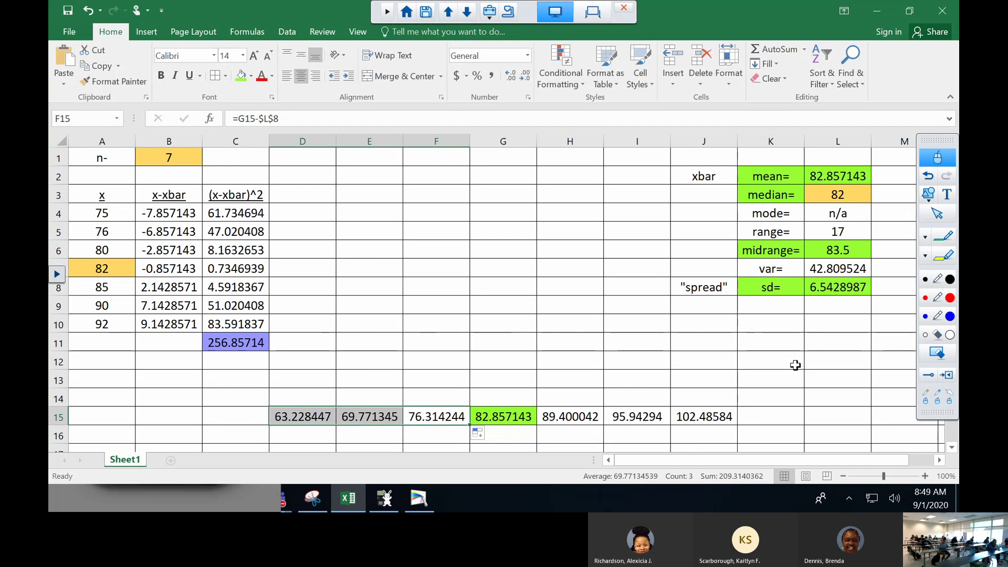
# Try to draw a freehand black baseline just above the row of values in D15:J15.
pyautogui.click(571, 416)
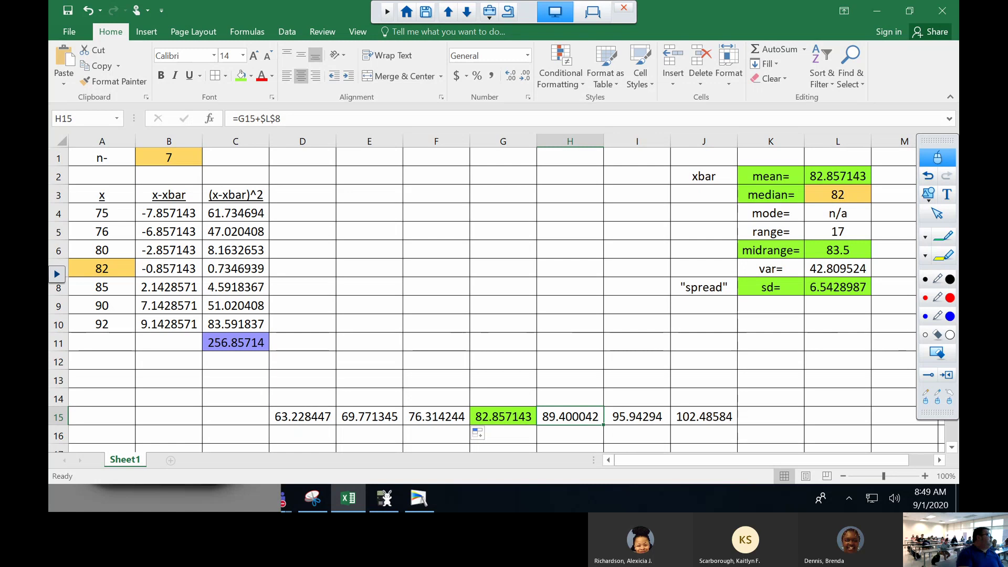
pyautogui.scroll(-1, 504, 293)
pyautogui.click(892, 212)
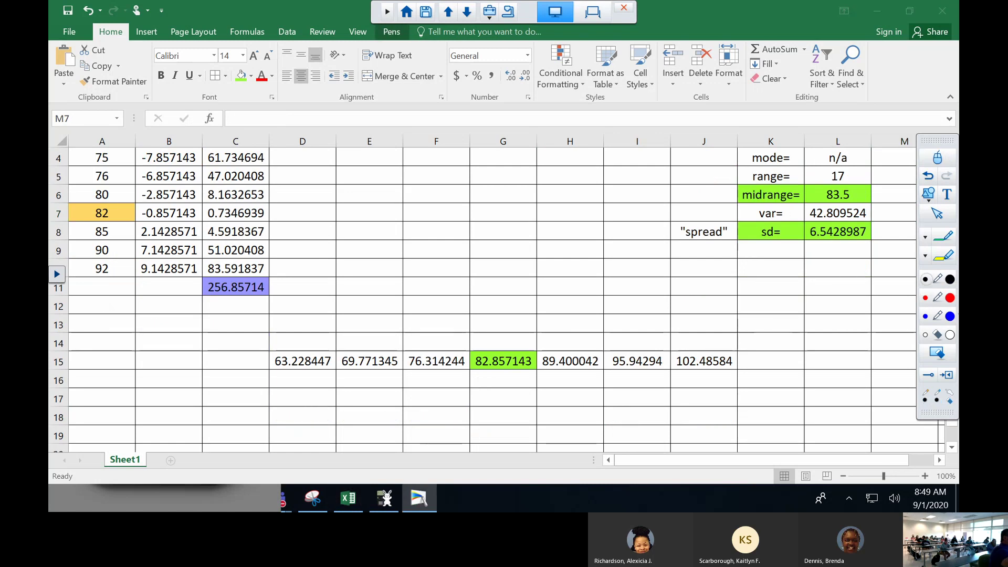
pyautogui.click(938, 278)
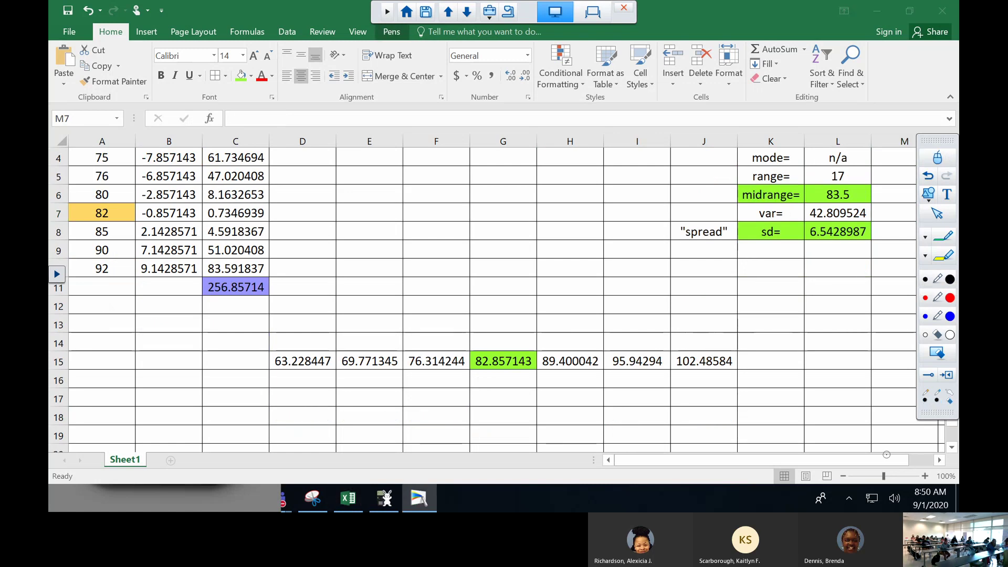
pyautogui.moveTo(272, 343); pyautogui.dragTo(739, 354)
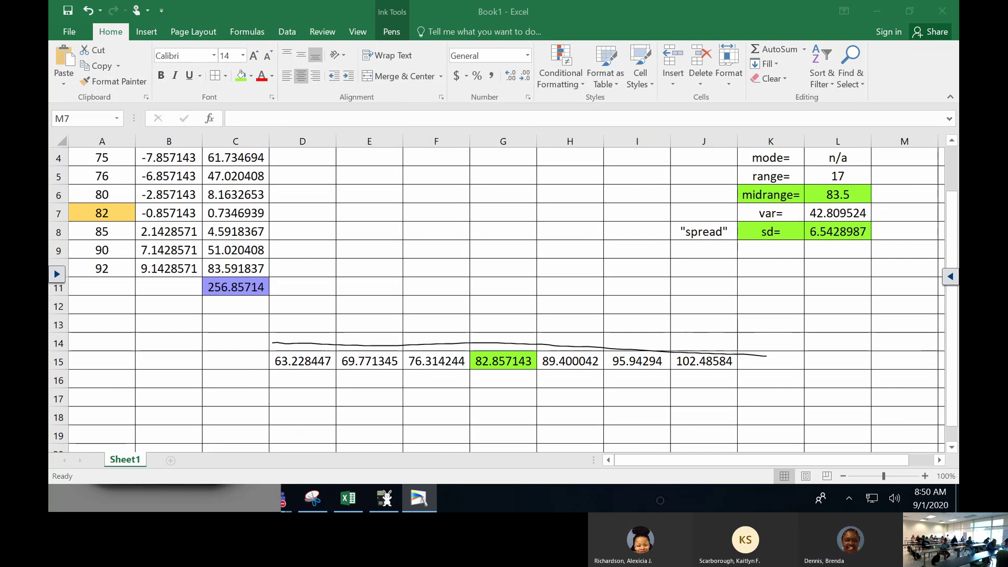
pyautogui.click(955, 278)
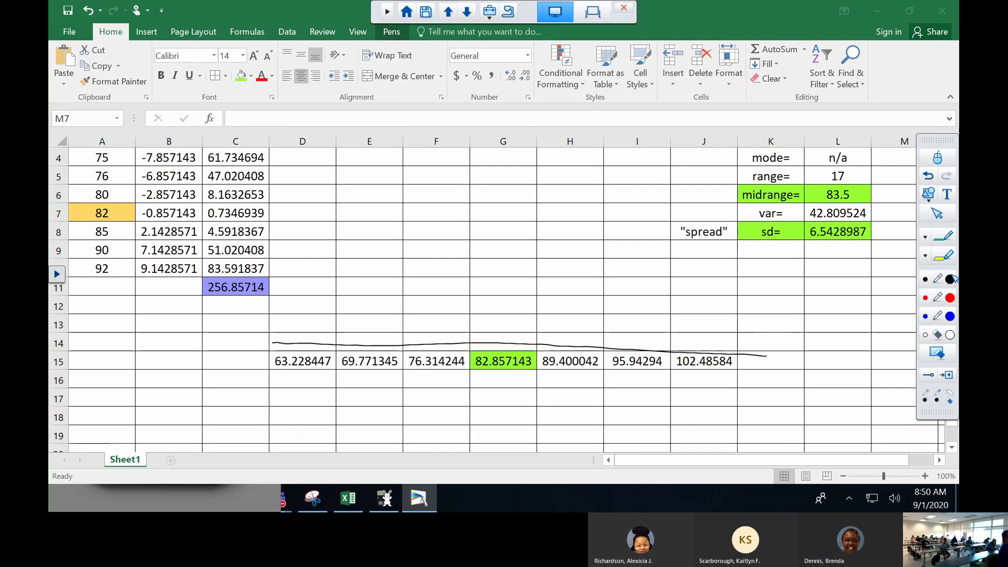
pyautogui.click(927, 176)
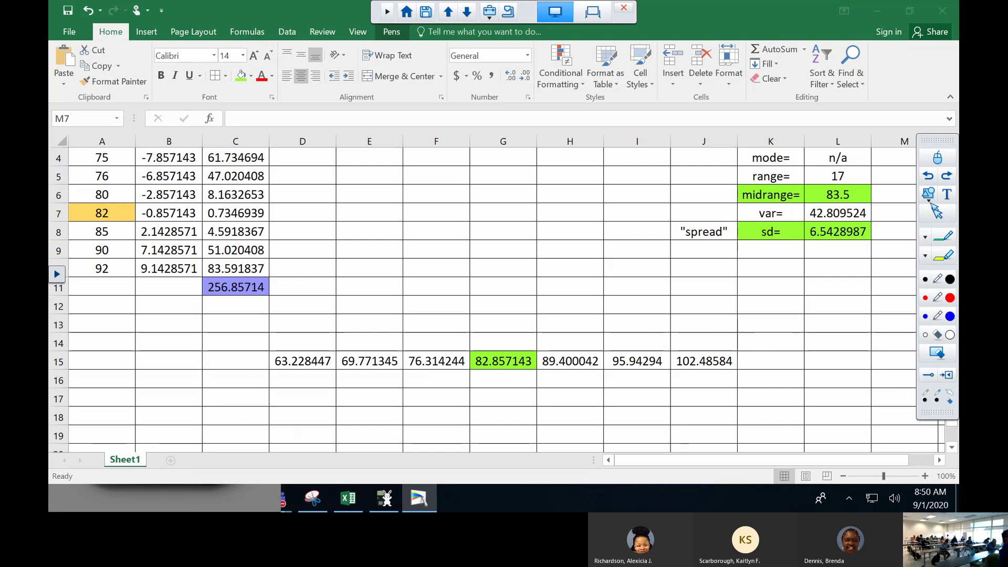
# Draw a straight black line of the thinnest width just above D15:J15, extending slightly past both ends of the values.
pyautogui.click(928, 195)
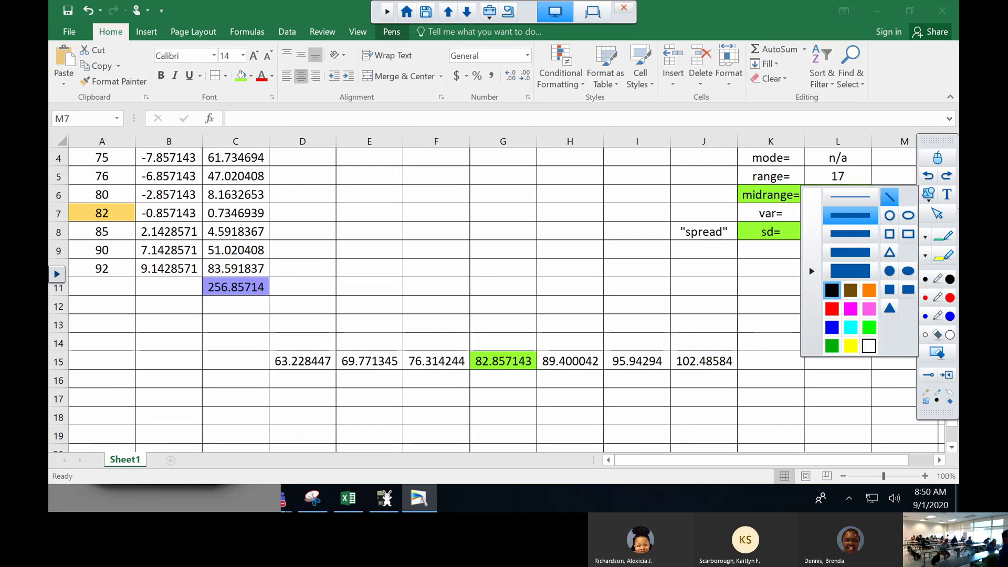
pyautogui.click(861, 202)
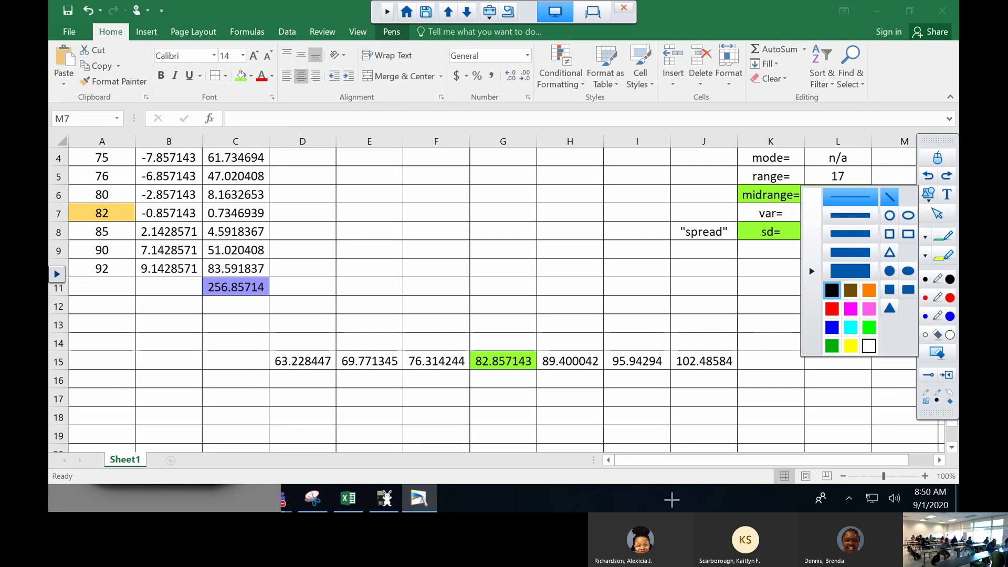
pyautogui.moveTo(258, 343); pyautogui.dragTo(778, 342)
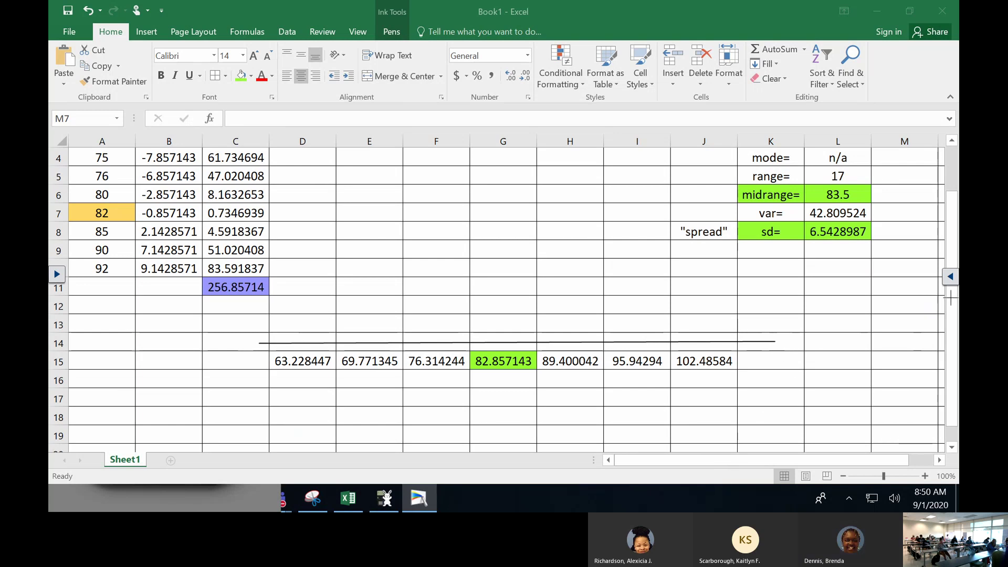
# Sketch a freehand black bell curve above the baseline, spanning its length and peaking near the mean in column G.
pyautogui.click(950, 276)
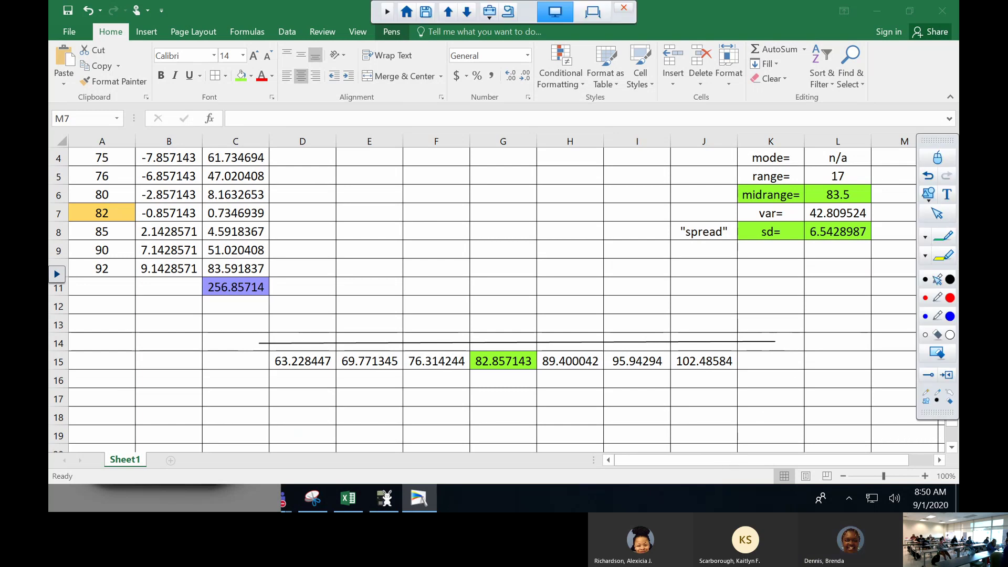
pyautogui.click(936, 278)
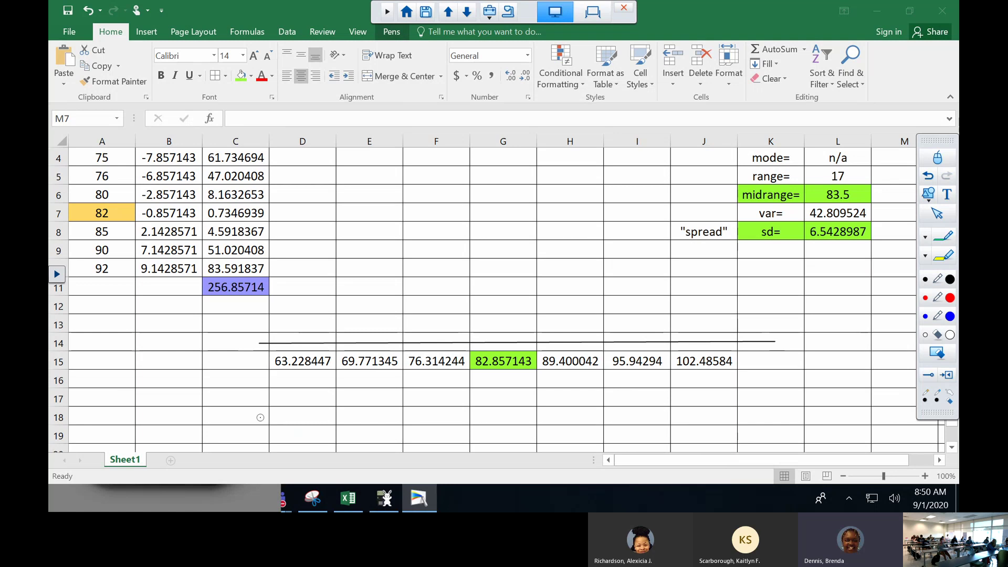
pyautogui.moveTo(262, 331)
pyautogui.mouseDown()
pyautogui.moveTo(418, 288)
pyautogui.moveTo(524, 222)
pyautogui.moveTo(591, 274)
pyautogui.moveTo(740, 328)
pyautogui.moveTo(787, 331)
pyautogui.mouseUp()
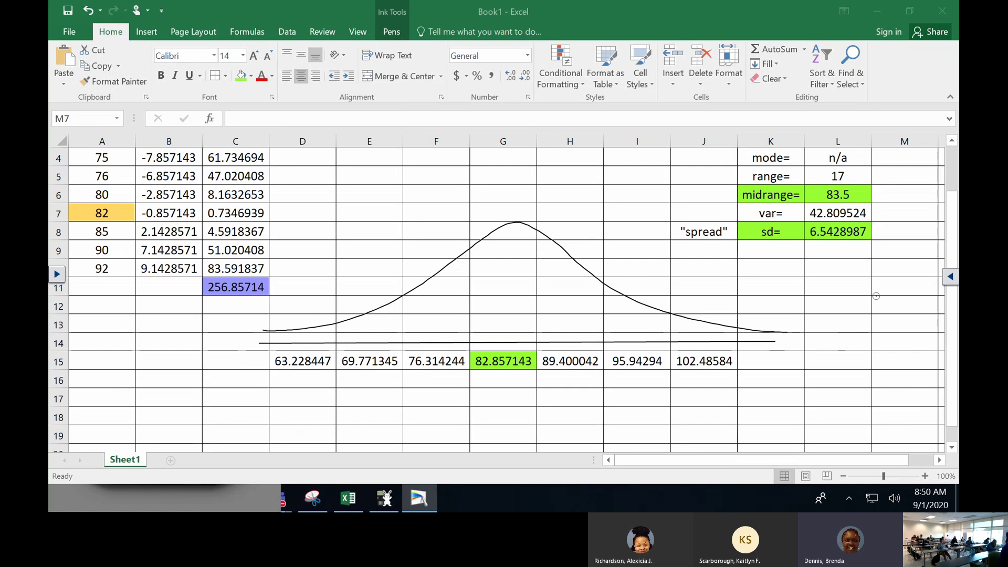
# Draw straight black vertical lines from the baseline up through the bell curve above each value in D15:J15, the tallest at the mean.
pyautogui.click(950, 276)
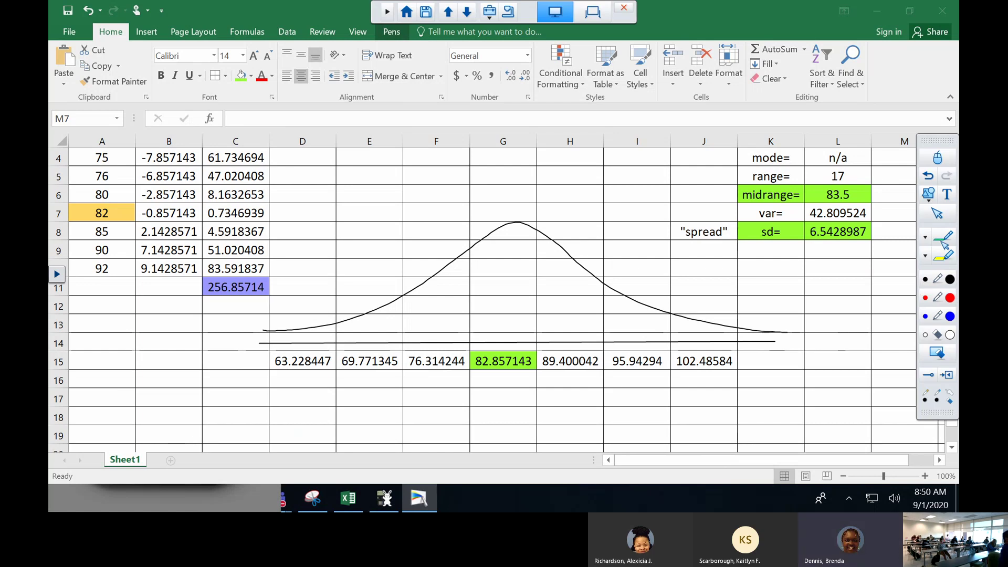
pyautogui.click(929, 194)
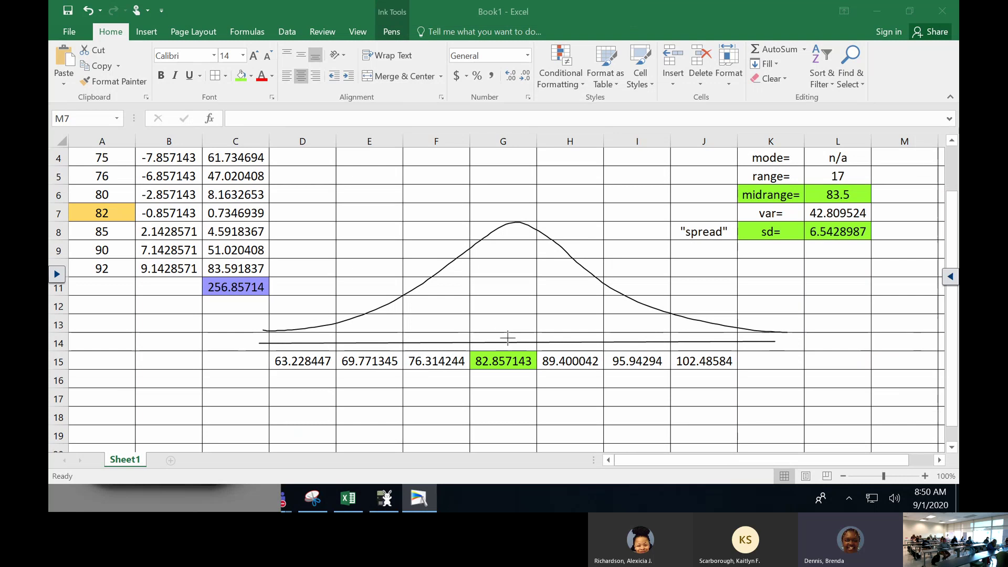
pyautogui.moveTo(509, 338); pyautogui.dragTo(519, 189)
pyautogui.moveTo(433, 338); pyautogui.dragTo(435, 262)
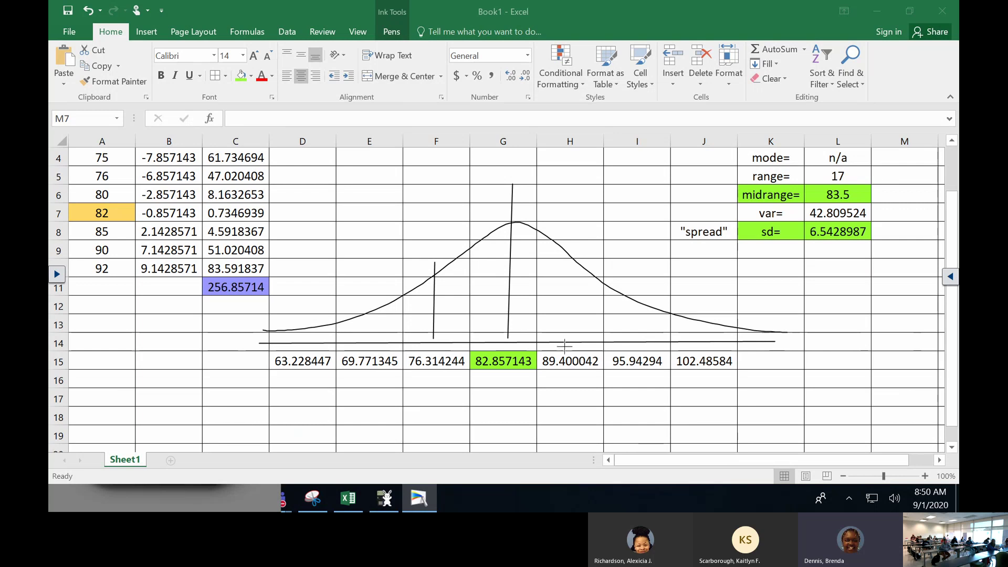
pyautogui.moveTo(567, 339); pyautogui.dragTo(571, 232)
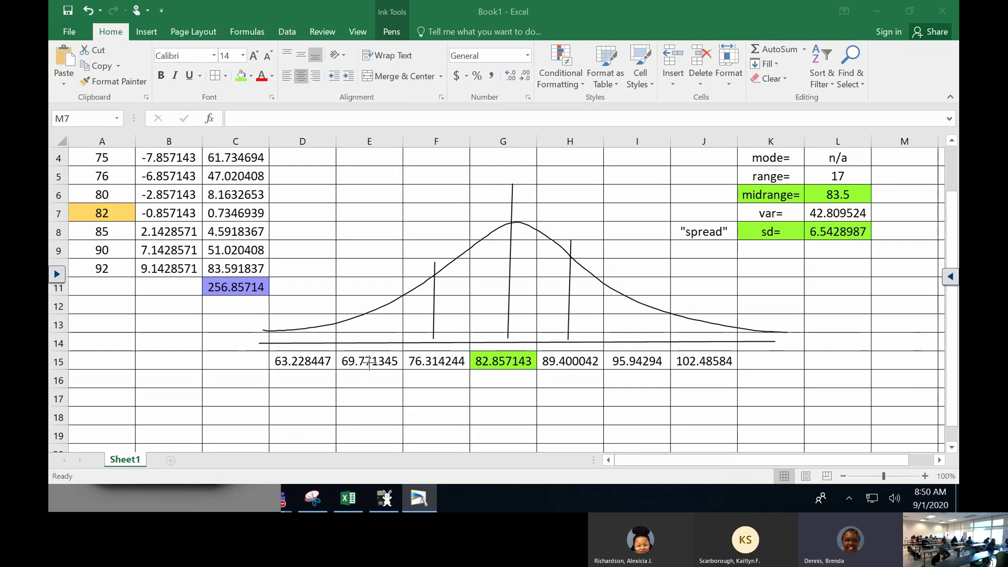
pyautogui.moveTo(367, 339); pyautogui.dragTo(369, 303)
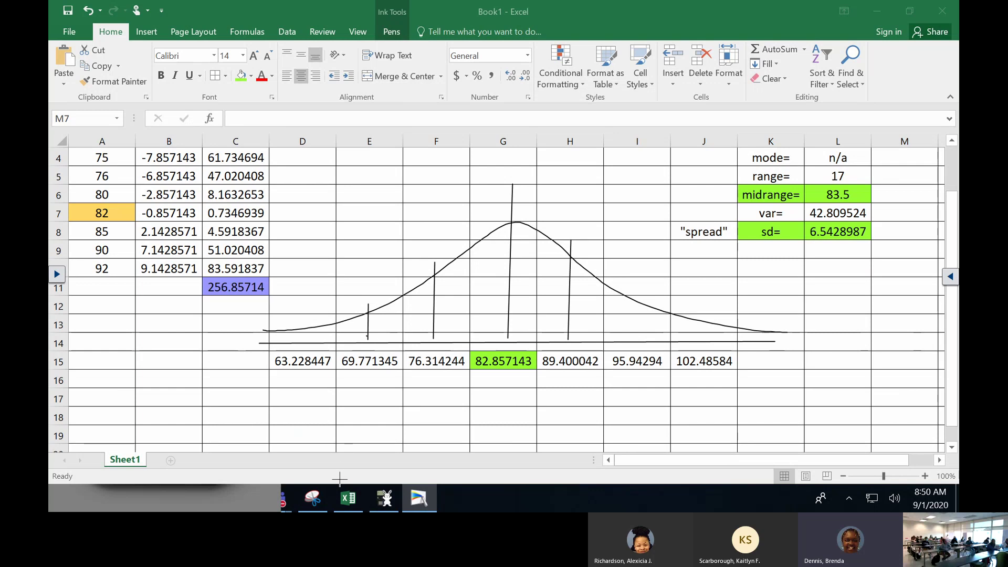
pyautogui.moveTo(636, 338); pyautogui.dragTo(637, 292)
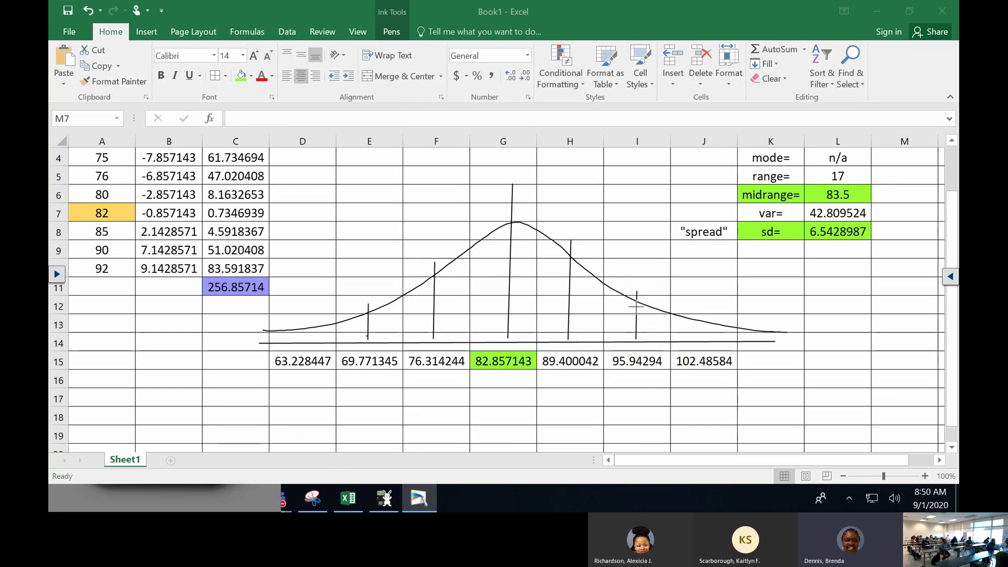
pyautogui.moveTo(300, 339); pyautogui.dragTo(302, 315)
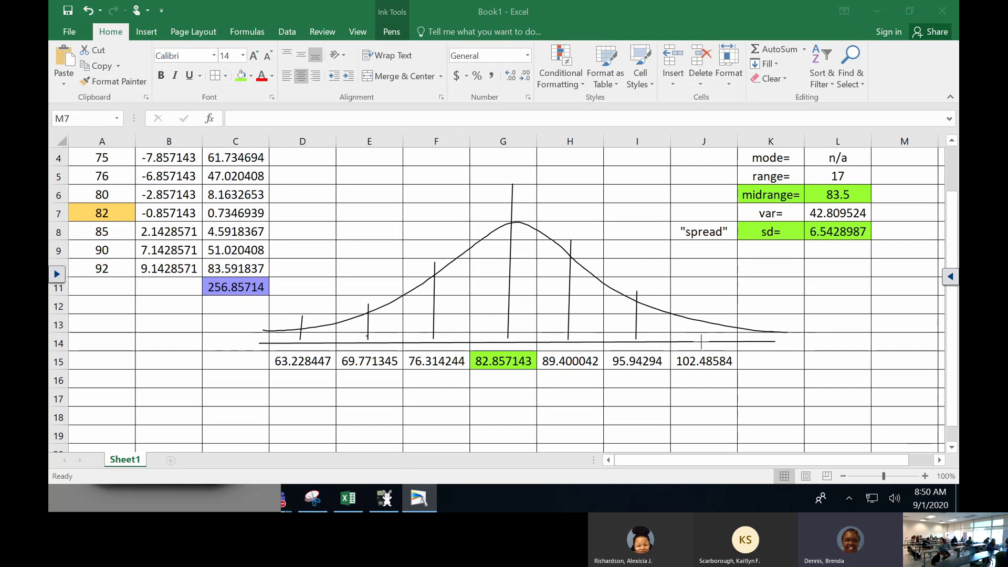
pyautogui.moveTo(702, 340); pyautogui.dragTo(703, 311)
# Shade the area under the curve between the E15 and I15 lines with the thickest green highlighter, filling the gaps.
pyautogui.click(950, 276)
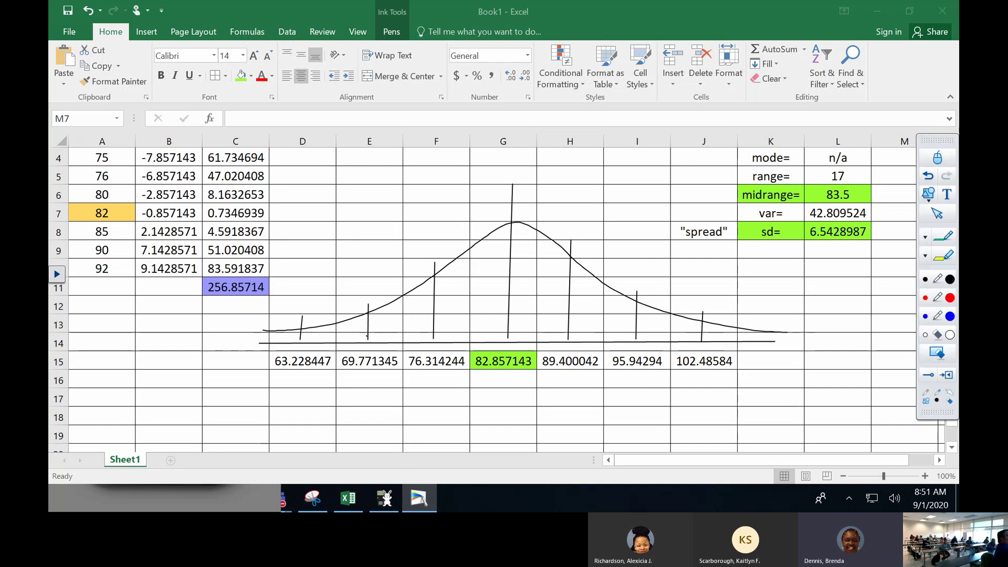
pyautogui.click(925, 256)
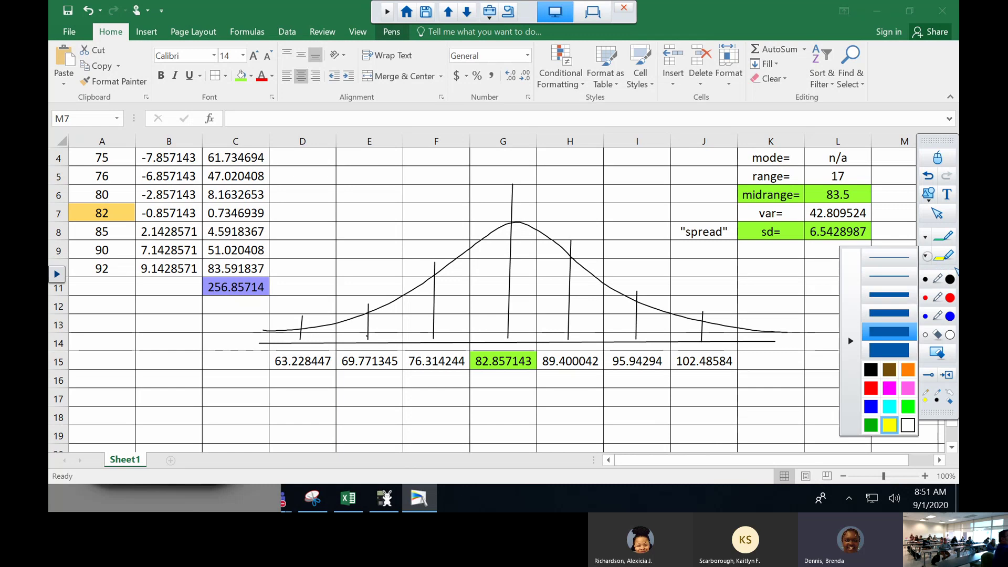
pyautogui.click(877, 427)
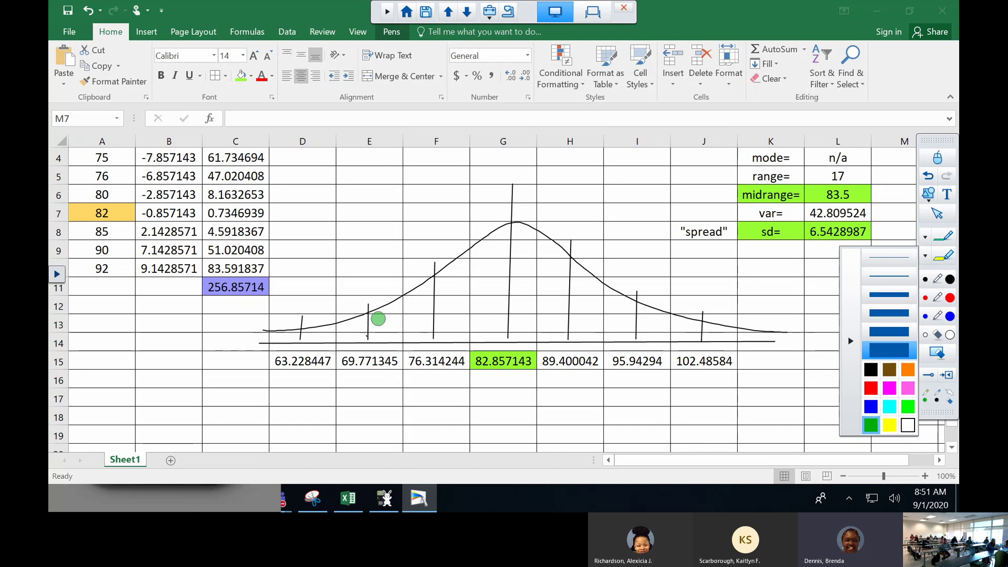
pyautogui.moveTo(378, 314)
pyautogui.mouseDown()
pyautogui.moveTo(384, 333)
pyautogui.moveTo(625, 334)
pyautogui.moveTo(628, 306)
pyautogui.moveTo(532, 234)
pyautogui.moveTo(486, 240)
pyautogui.moveTo(379, 331)
pyautogui.moveTo(412, 315)
pyautogui.moveTo(419, 326)
pyautogui.moveTo(446, 273)
pyautogui.moveTo(473, 278)
pyautogui.moveTo(511, 237)
pyautogui.moveTo(525, 238)
pyautogui.moveTo(504, 294)
pyautogui.moveTo(551, 262)
pyautogui.moveTo(559, 276)
pyautogui.moveTo(546, 320)
pyautogui.moveTo(577, 296)
pyautogui.moveTo(598, 307)
pyautogui.moveTo(600, 324)
pyautogui.moveTo(619, 321)
pyautogui.mouseUp()
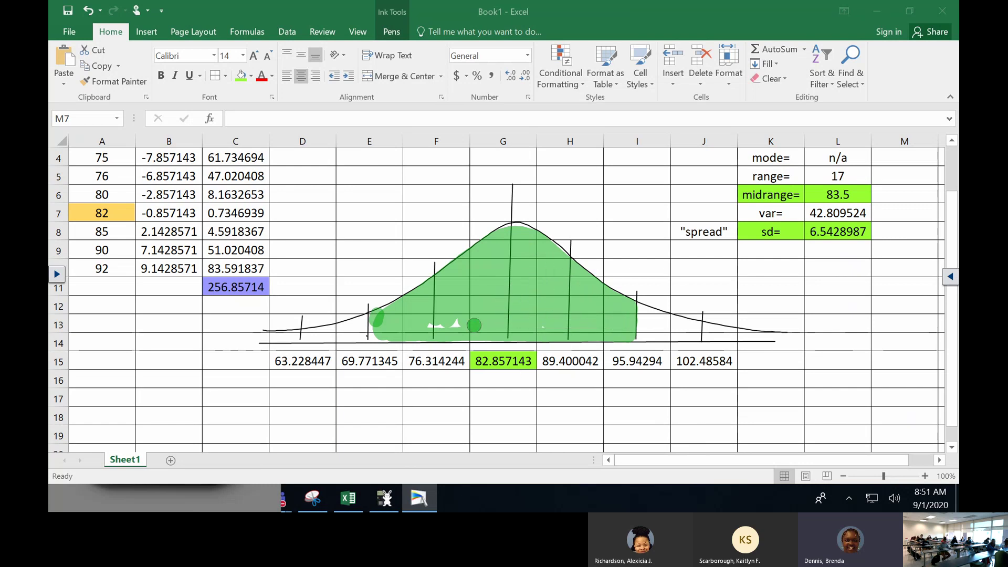
pyautogui.moveTo(474, 325); pyautogui.dragTo(451, 322)
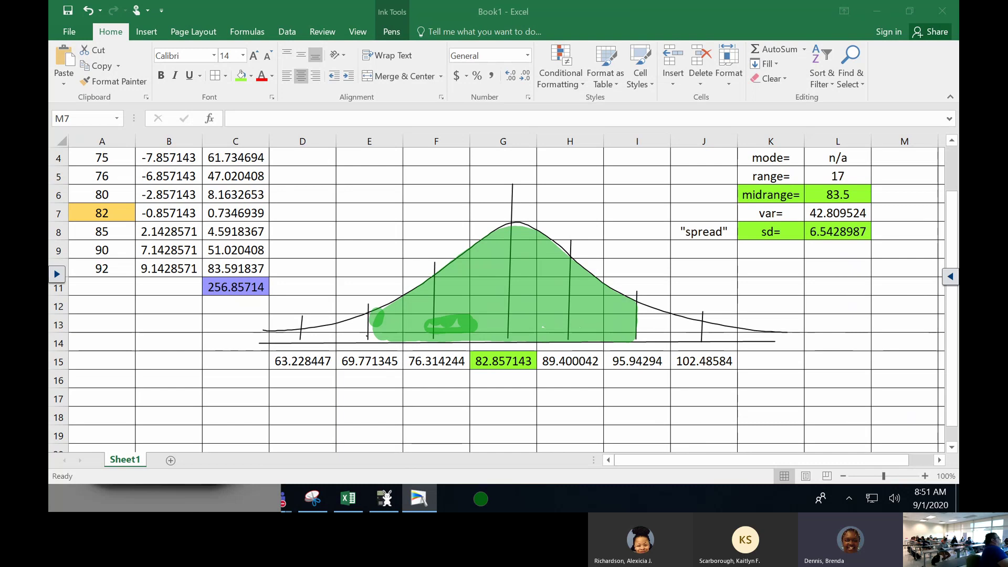
# Highlight in cyan the areas under the curve between the I15 and J15 lines and between the D15 and E15 lines.
pyautogui.click(950, 276)
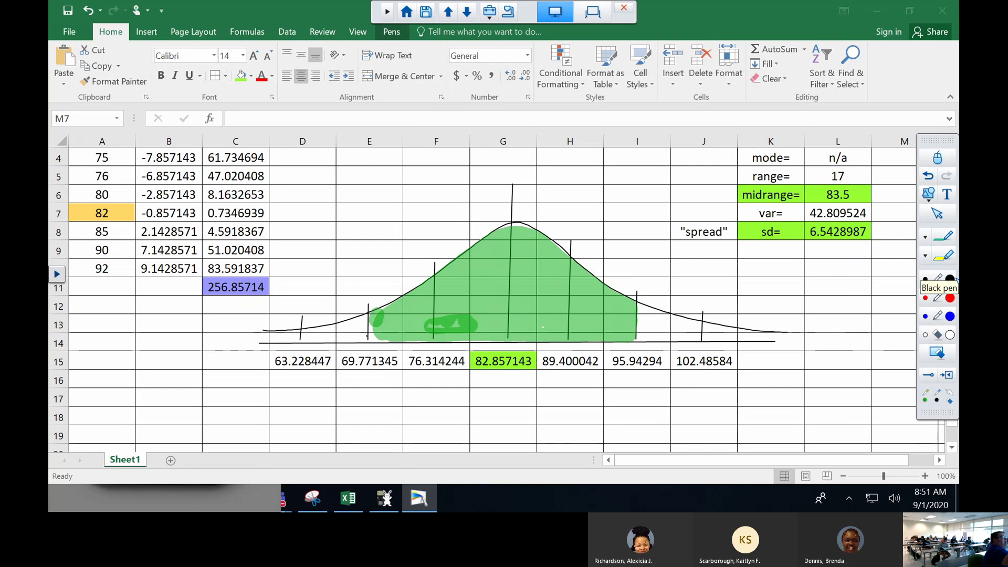
pyautogui.click(925, 256)
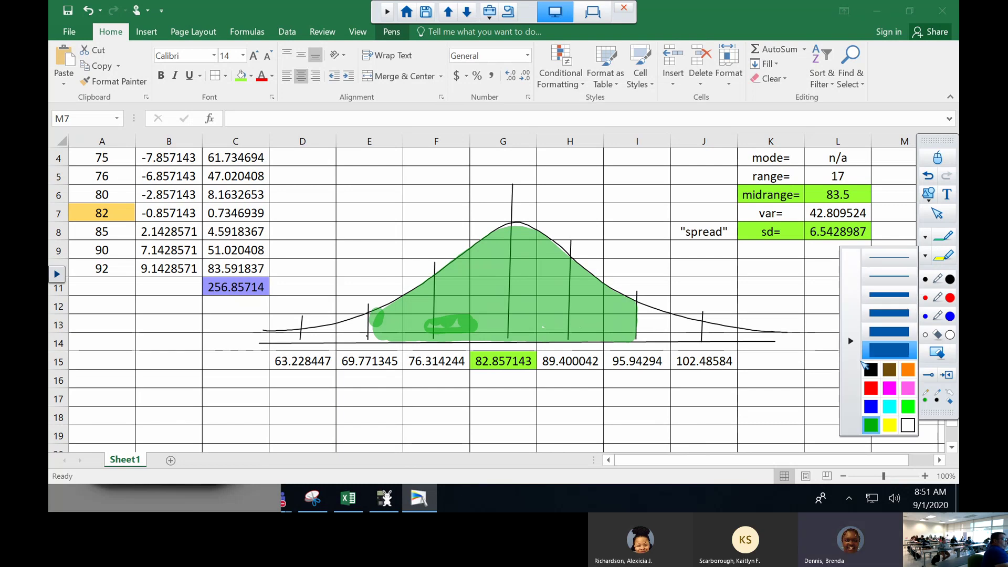
pyautogui.click(889, 406)
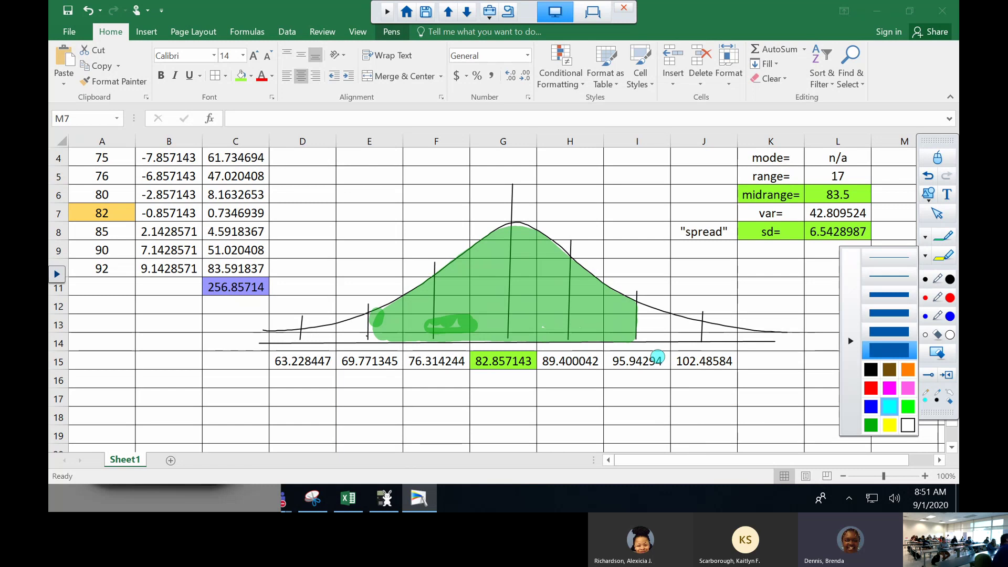
pyautogui.moveTo(645, 336)
pyautogui.mouseDown()
pyautogui.moveTo(645, 308)
pyautogui.moveTo(642, 331)
pyautogui.moveTo(693, 336)
pyautogui.moveTo(695, 326)
pyautogui.moveTo(665, 318)
pyautogui.moveTo(645, 328)
pyautogui.moveTo(675, 331)
pyautogui.mouseUp()
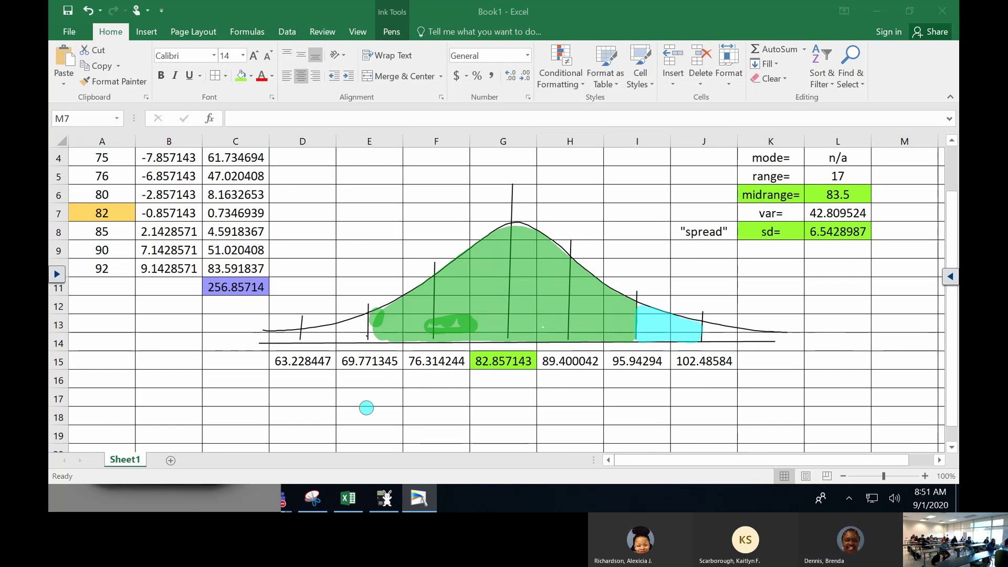
pyautogui.moveTo(361, 332)
pyautogui.mouseDown()
pyautogui.moveTo(309, 333)
pyautogui.moveTo(364, 317)
pyautogui.mouseUp()
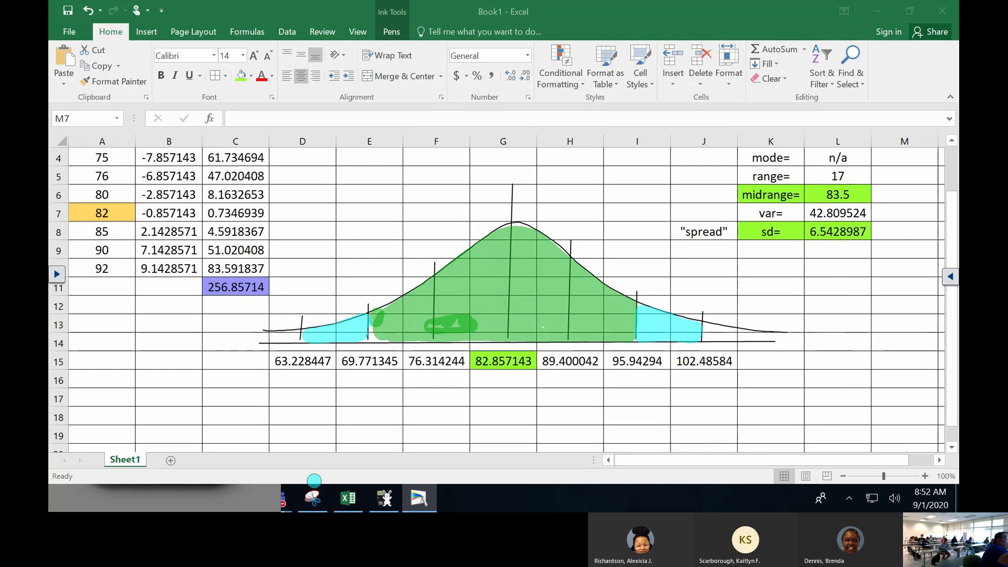
# Highlight in red both tails of the curve, beyond the J15 line and beyond the D15 line.
pyautogui.click(951, 279)
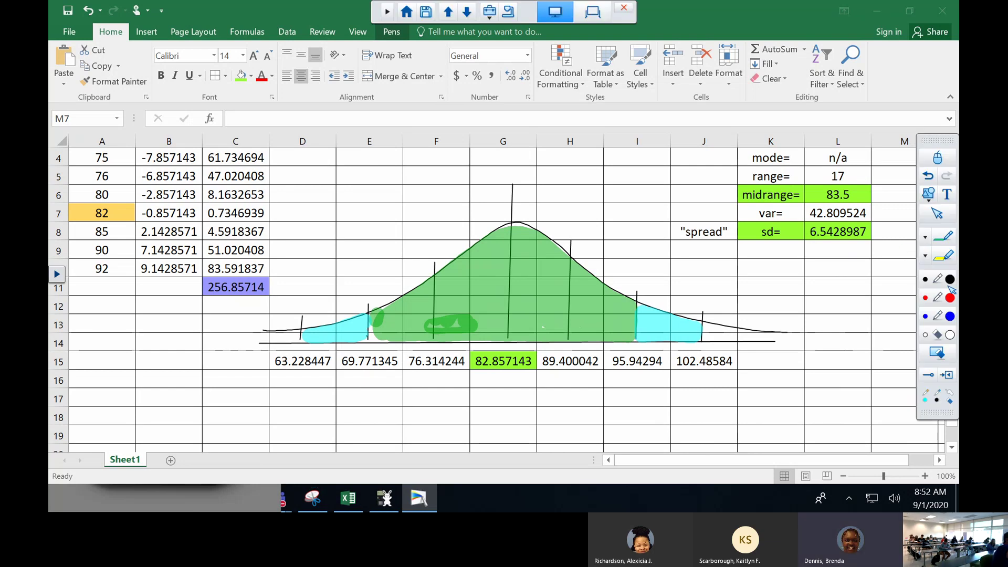
pyautogui.click(925, 257)
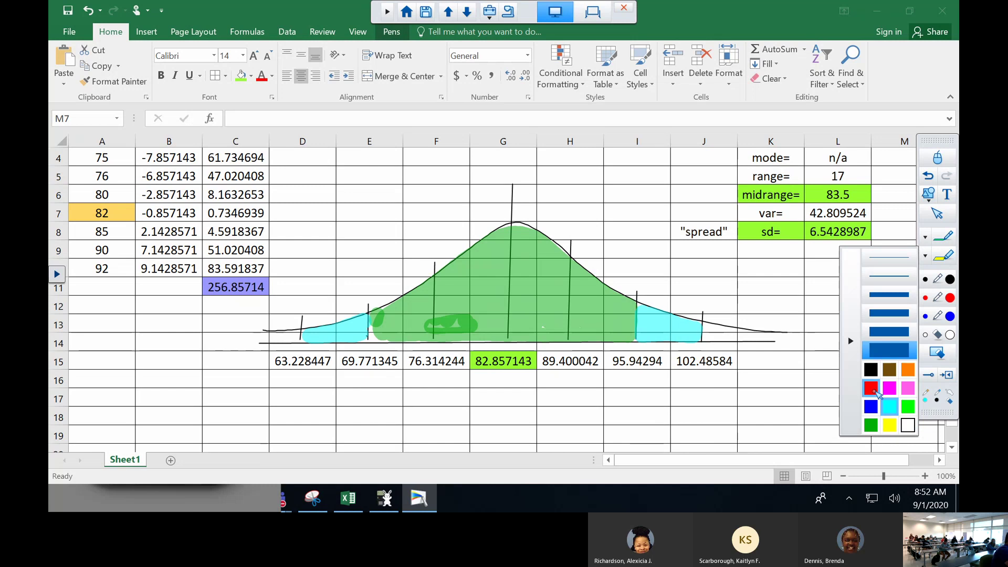
pyautogui.moveTo(711, 330); pyautogui.dragTo(779, 335)
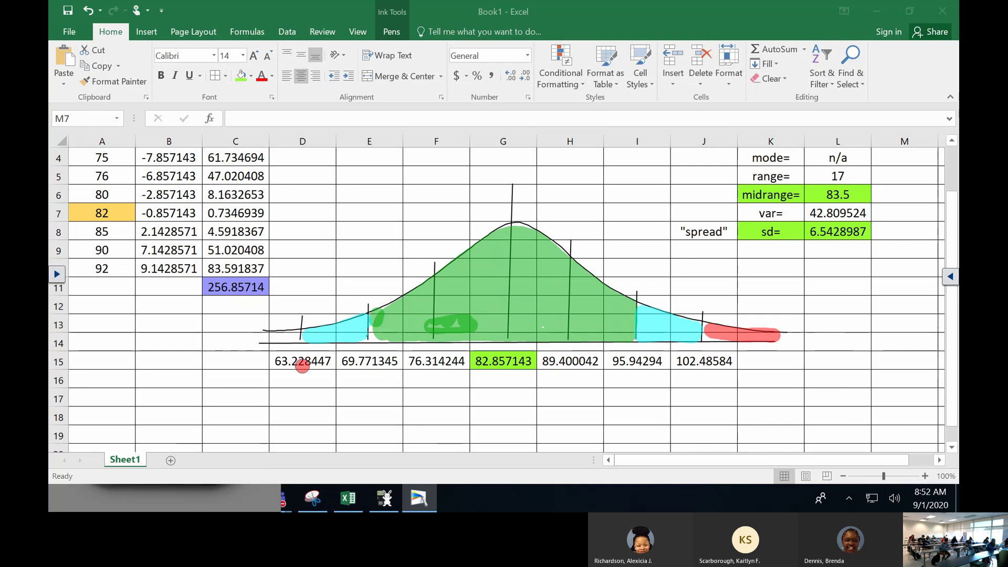
pyautogui.moveTo(286, 336)
pyautogui.mouseDown()
pyautogui.moveTo(299, 334)
pyautogui.moveTo(251, 336)
pyautogui.mouseUp()
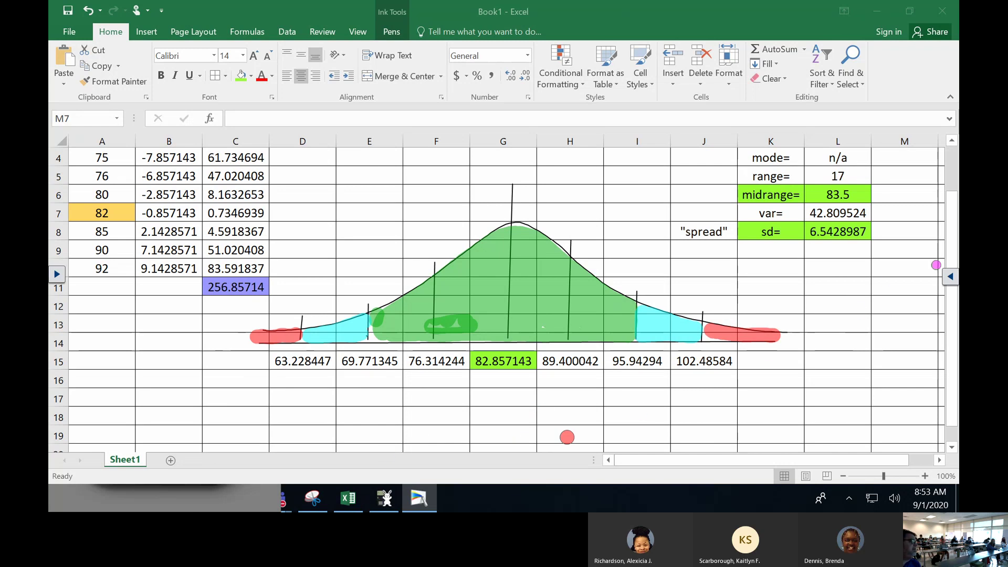
pyautogui.click(949, 278)
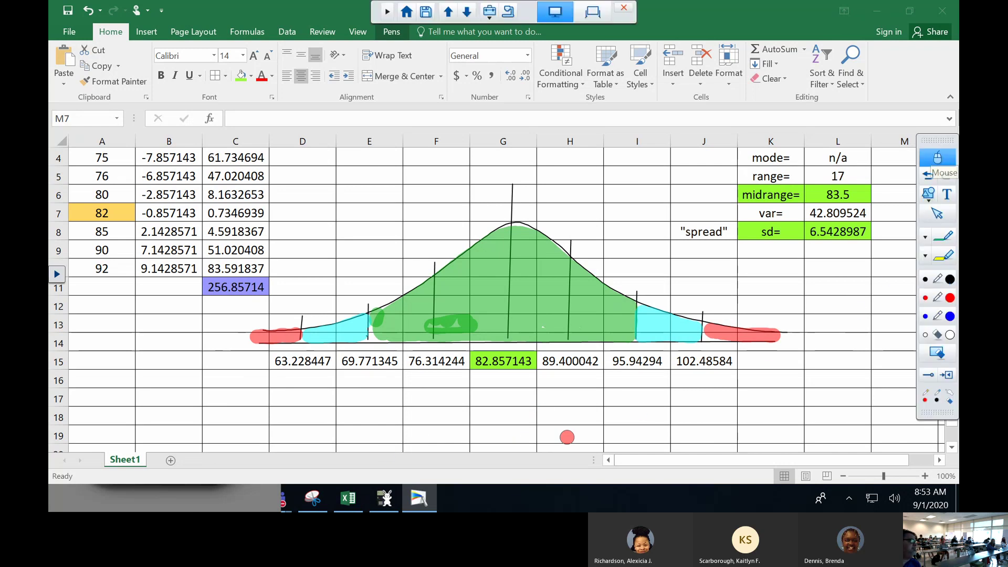
pyautogui.click(934, 169)
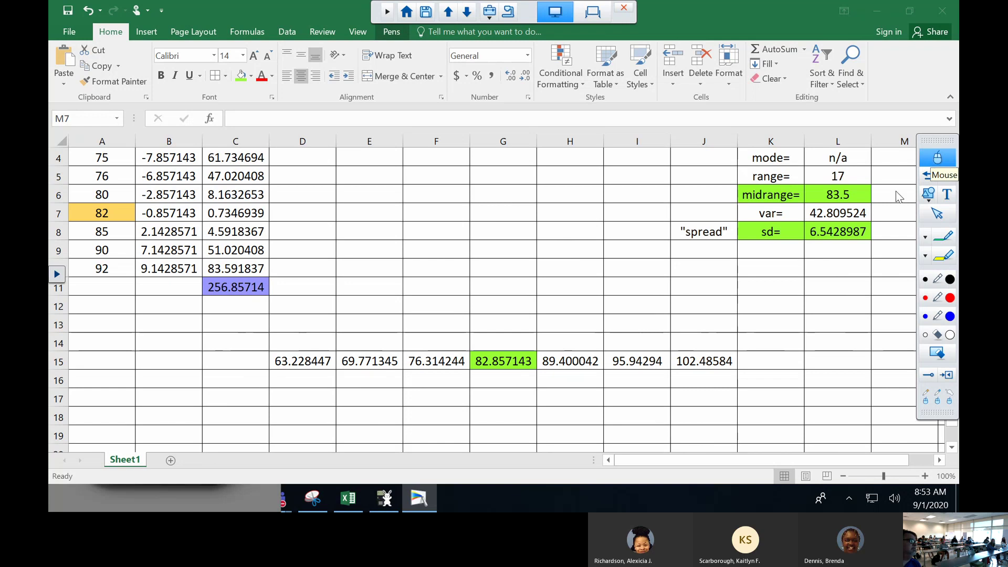
pyautogui.click(929, 177)
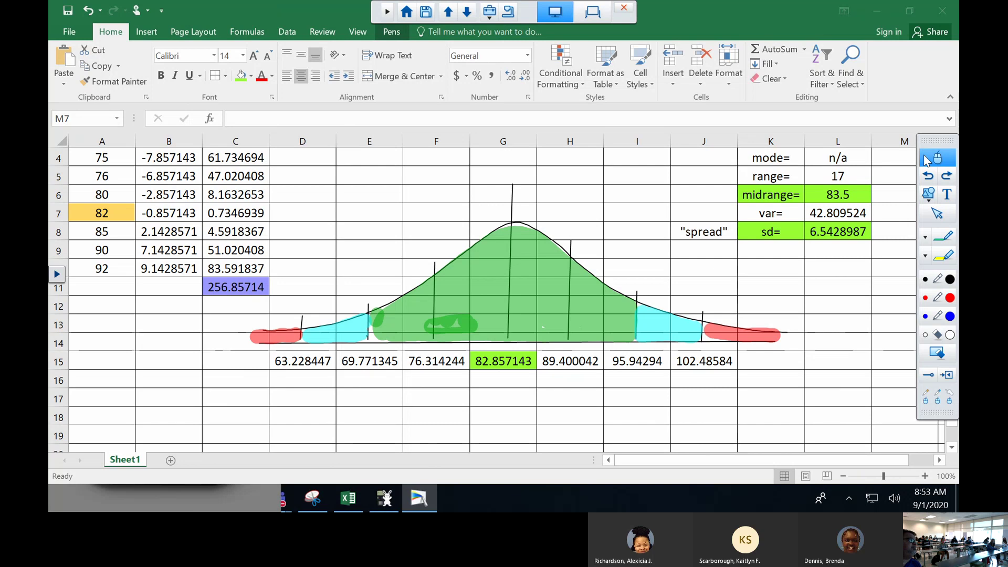
pyautogui.click(945, 159)
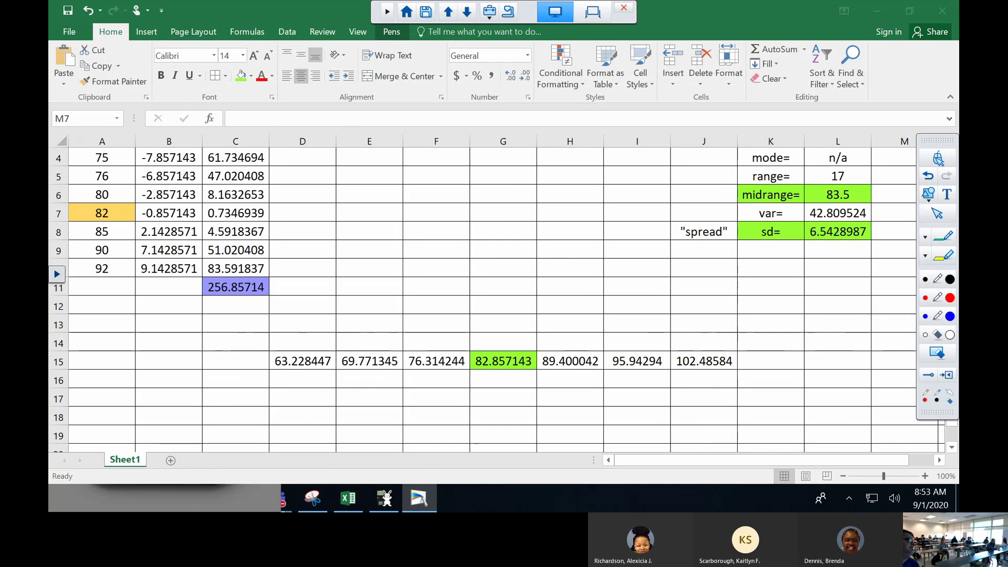
pyautogui.click(938, 160)
pyautogui.click(928, 176)
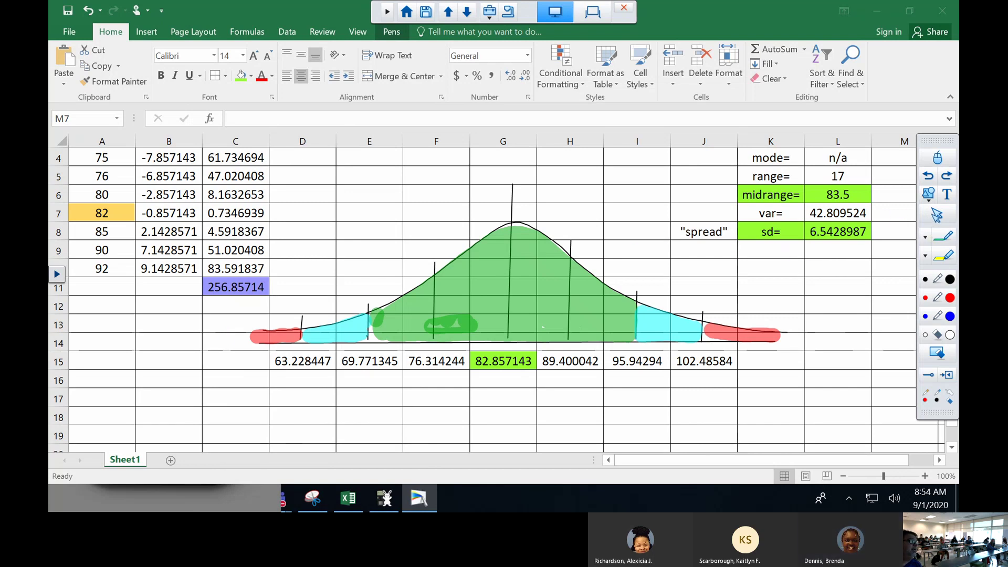
pyautogui.click(938, 159)
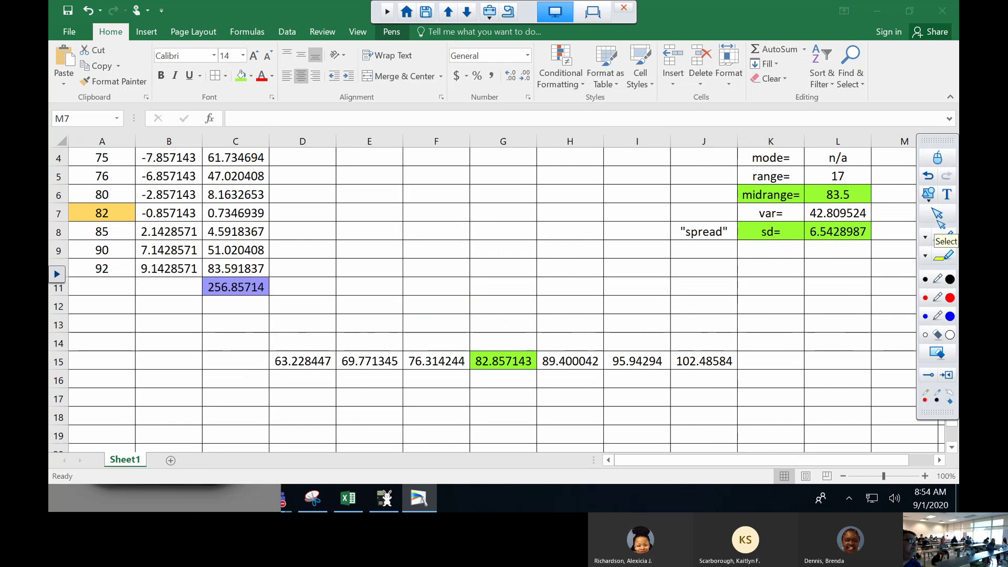
pyautogui.click(928, 176)
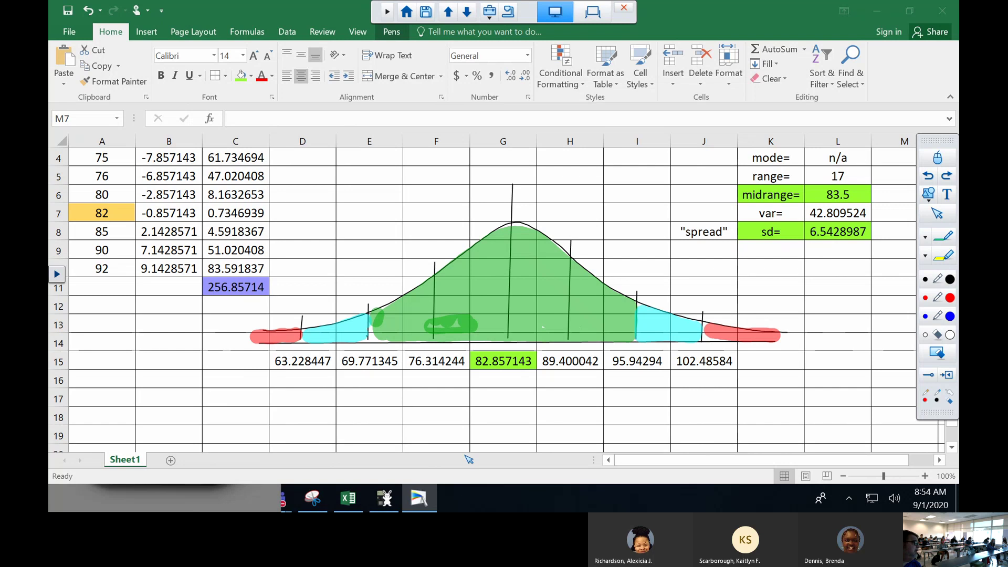
# Switch from annotating to mouse control, minimize the workbook to reveal the Wabbitemu calculator, and turn the calculator on.
pyautogui.click(387, 499)
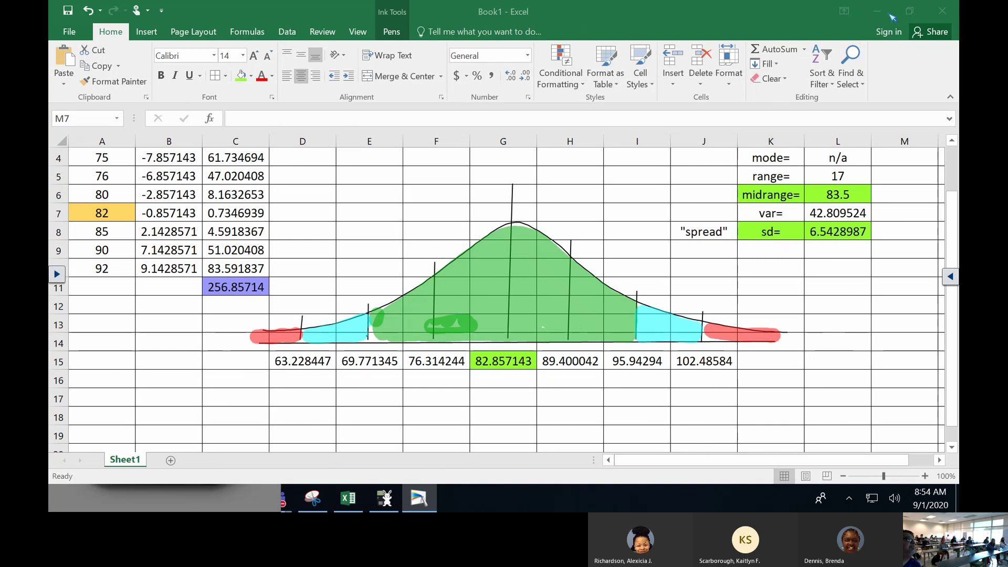
pyautogui.click(949, 277)
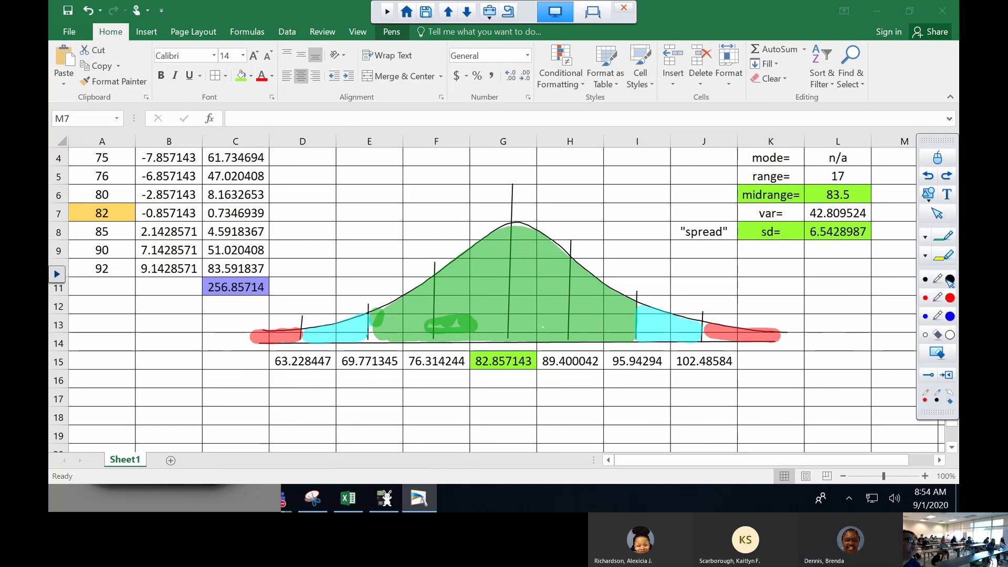
pyautogui.click(935, 155)
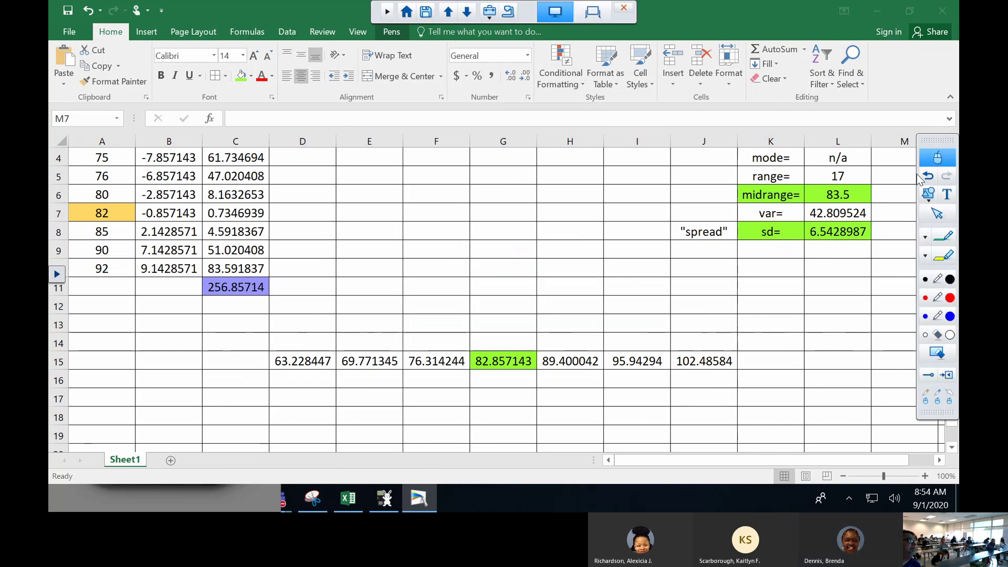
pyautogui.click(891, 10)
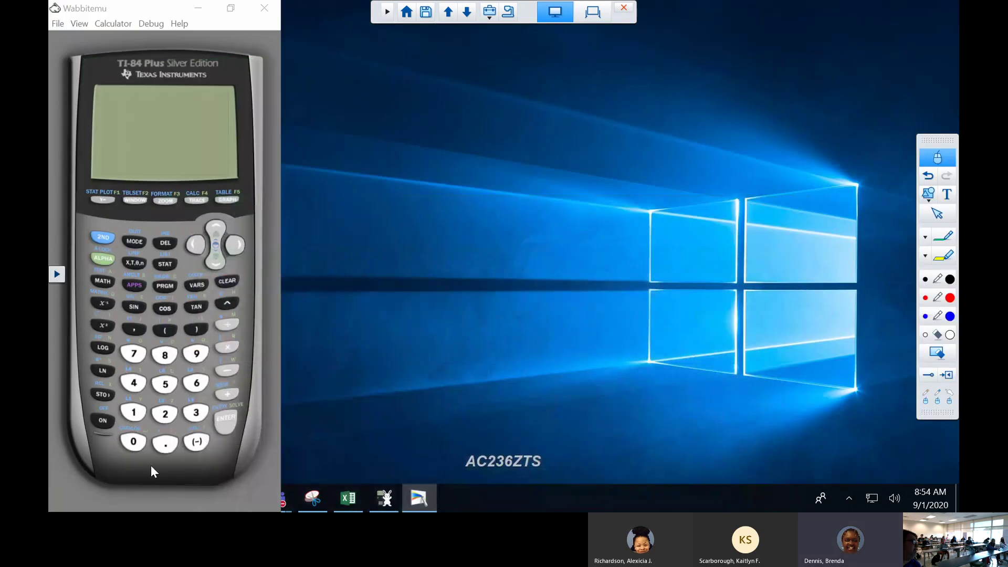
pyautogui.click(218, 279)
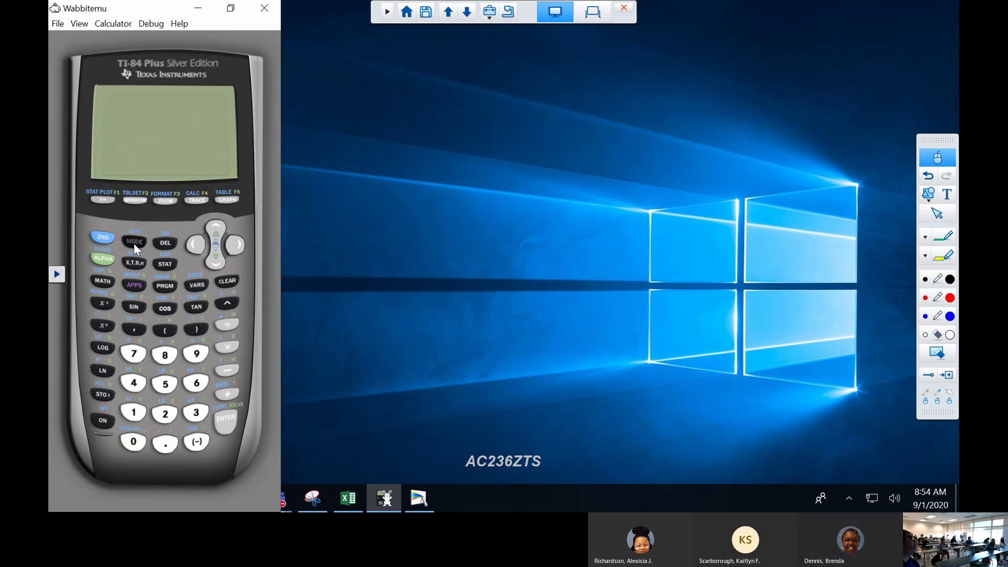
pyautogui.click(98, 422)
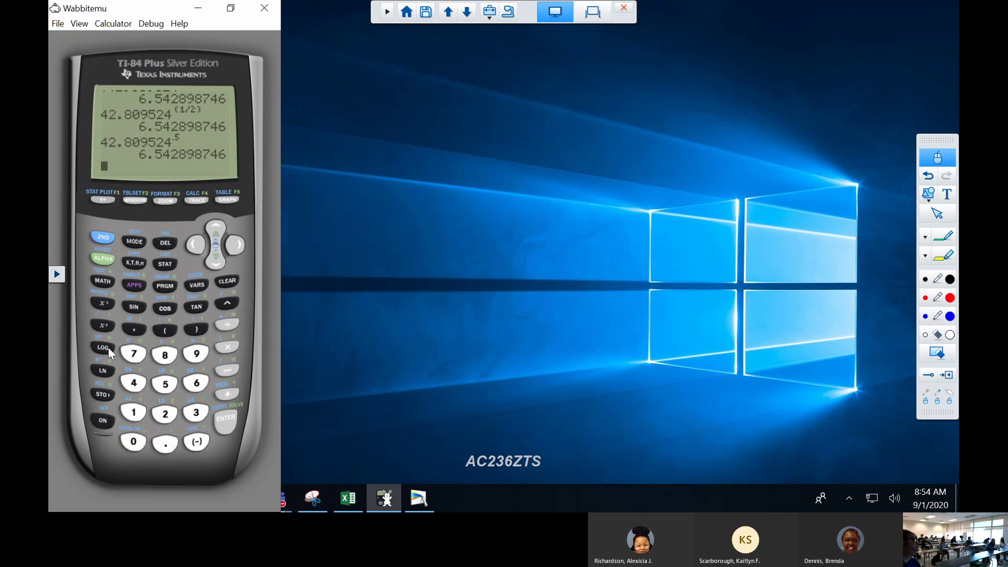
# Set the calculator's display mode to 6 fixed decimal places and return to the home screen.
pyautogui.click(138, 240)
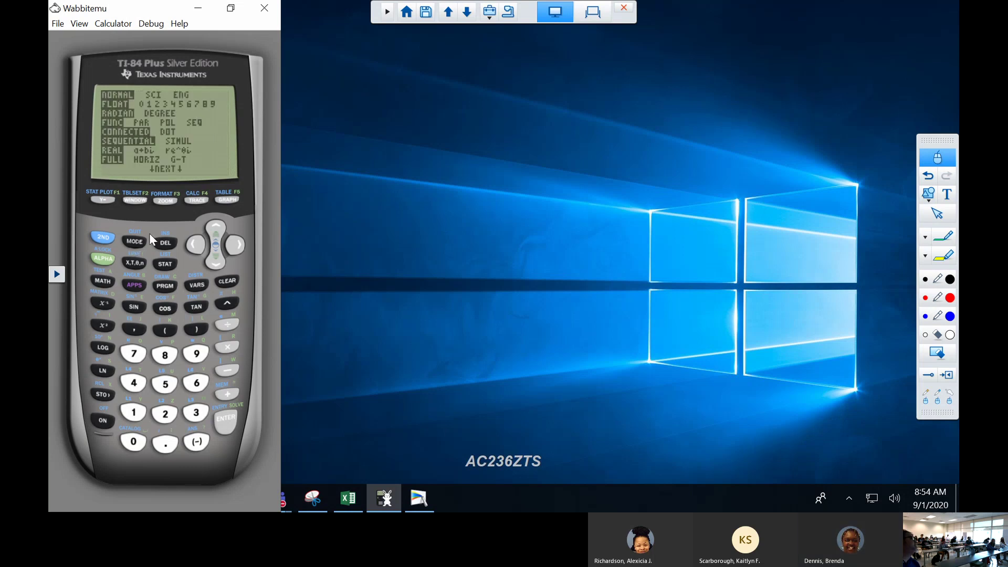
pyautogui.click(212, 263)
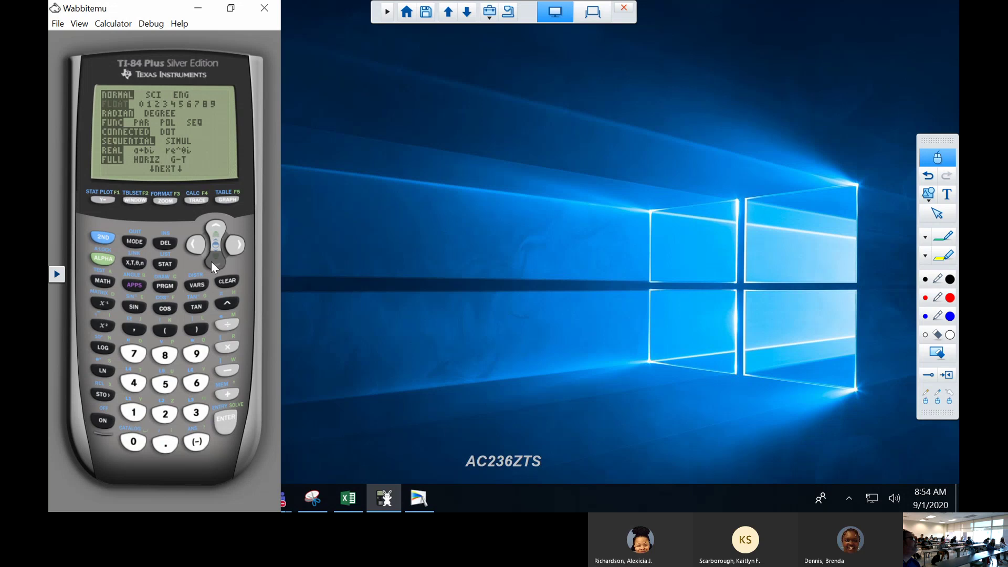
pyautogui.click(231, 245)
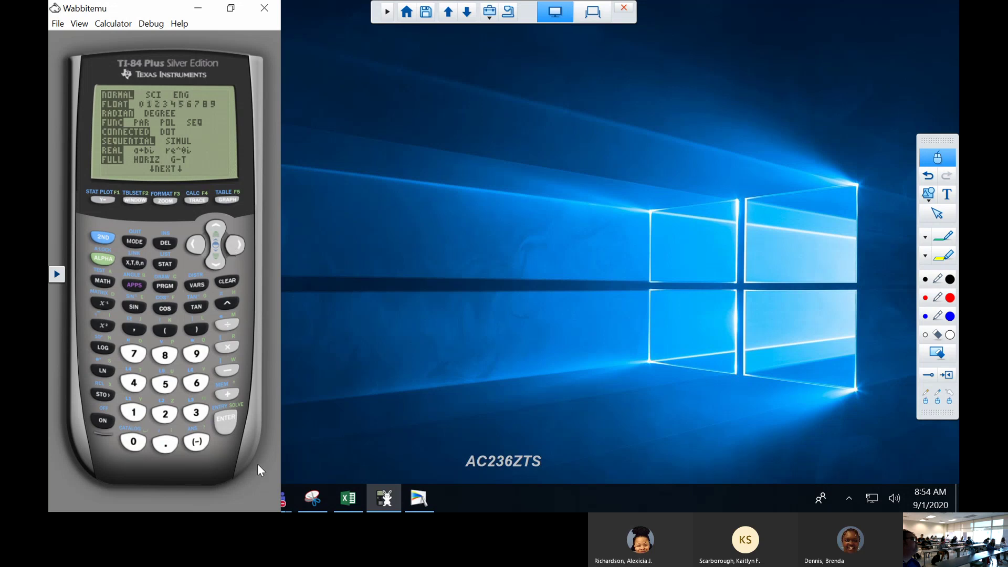
pyautogui.click(230, 420)
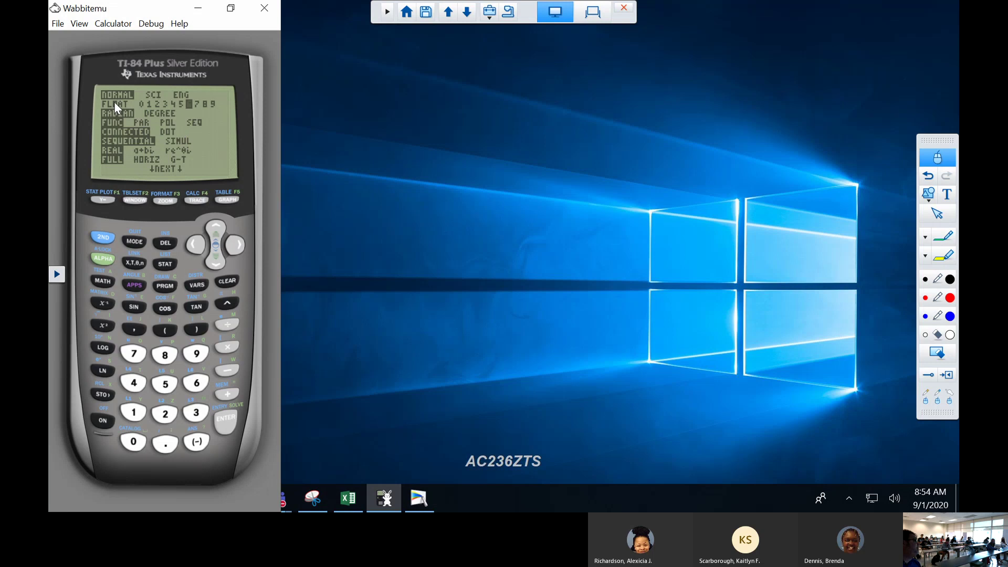
pyautogui.press('Return')
pyautogui.click(219, 281)
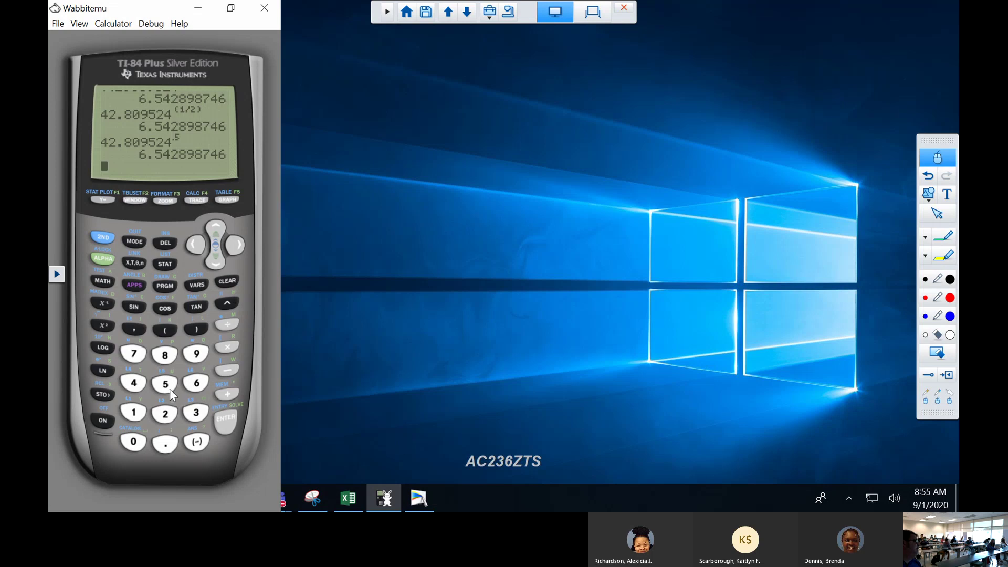
# Calculate 2 raised to the power .5 on the calculator.
pyautogui.click(166, 415)
pyautogui.click(227, 304)
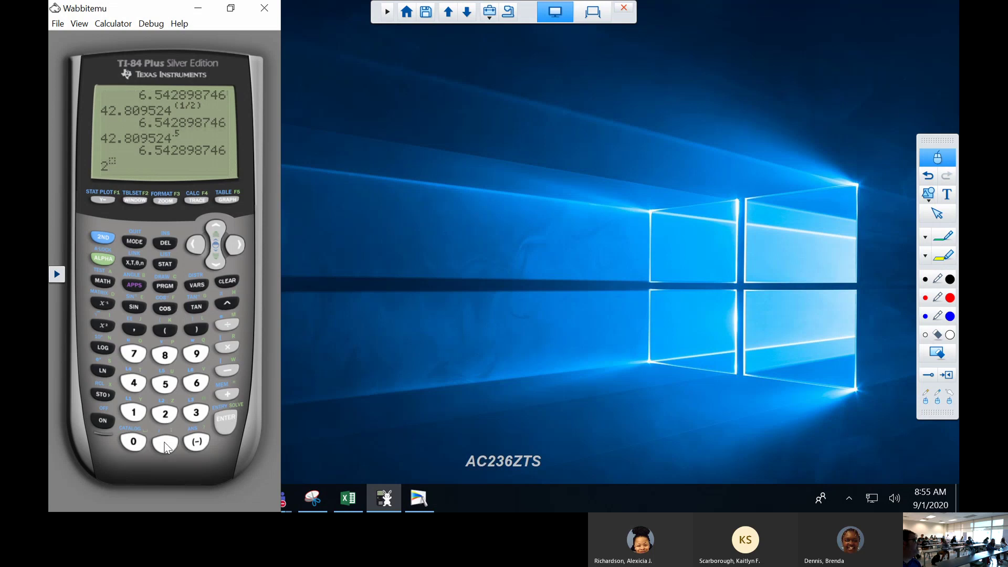
pyautogui.click(225, 420)
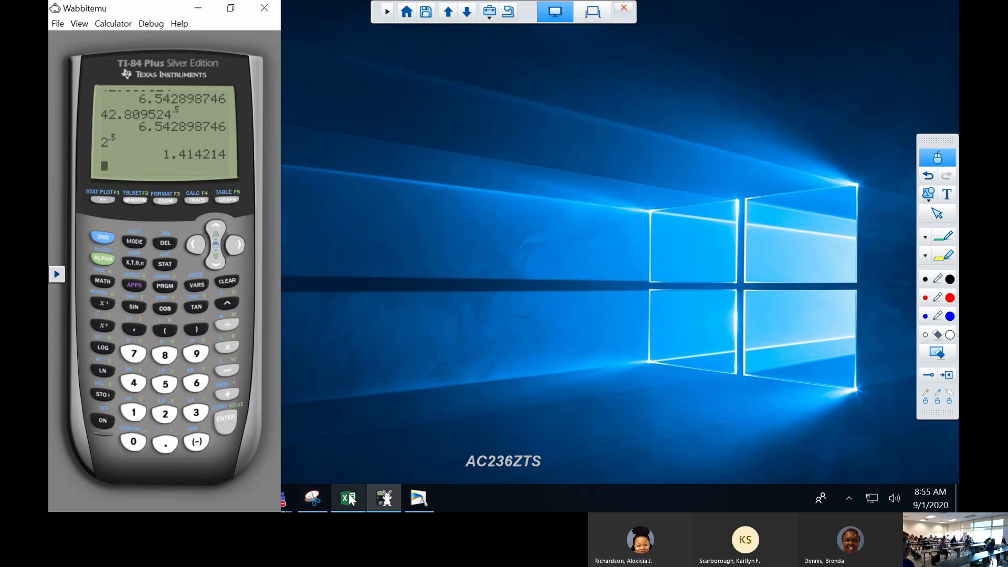
# Switch back to the Excel workbook and restore the erased bell curve annotation over the sheet.
pyautogui.click(342, 507)
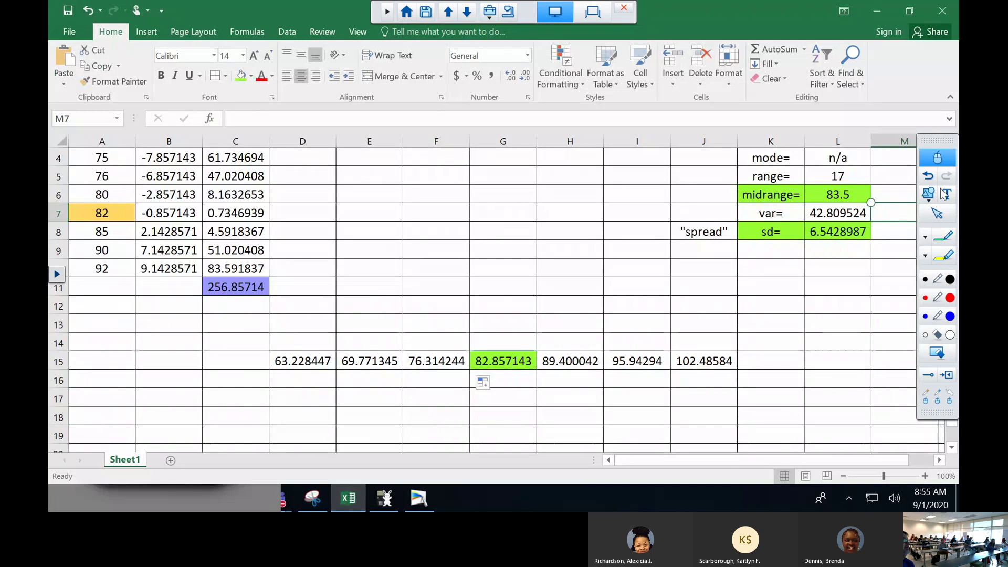
pyautogui.click(929, 177)
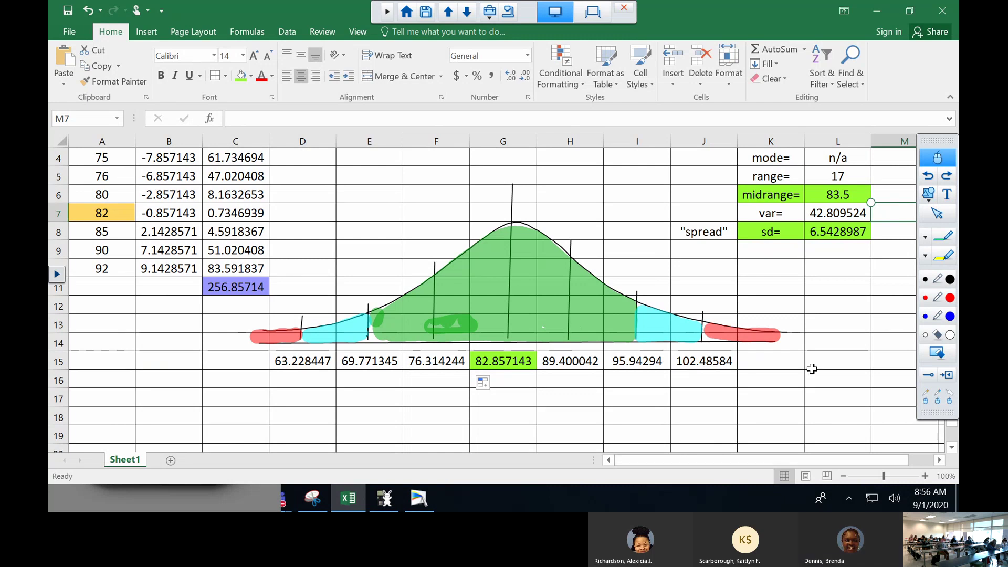
pyautogui.scroll(1, 861, 236)
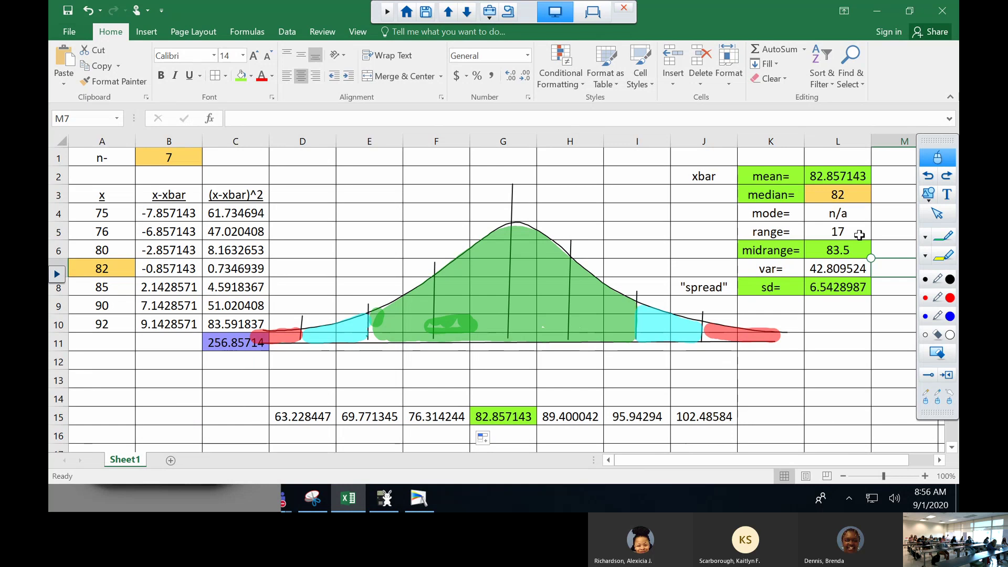
# Clear the bell curve annotation from the screen over the empty rows starting at row 16.
pyautogui.scroll(-1, 859, 235)
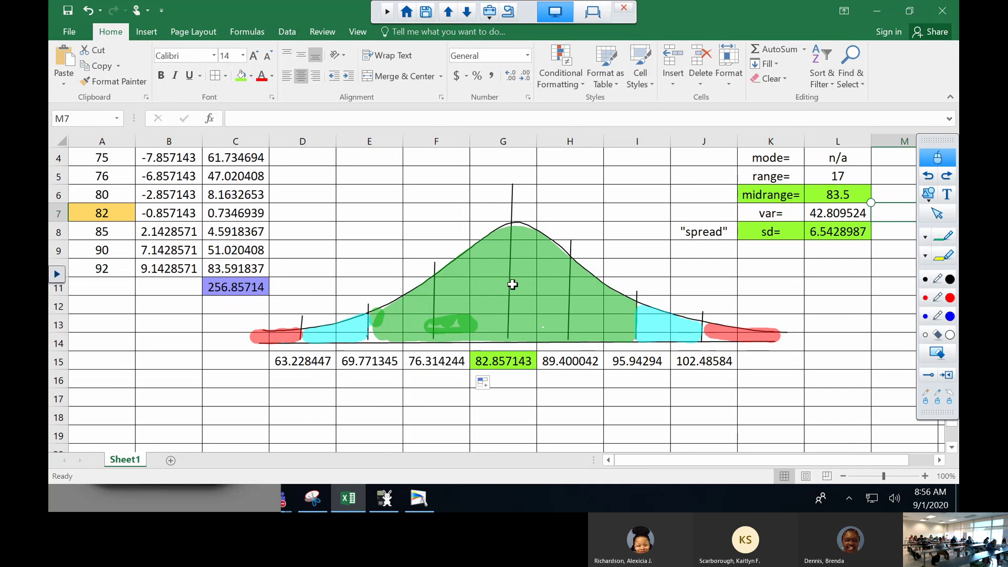
pyautogui.scroll(-4, 511, 278)
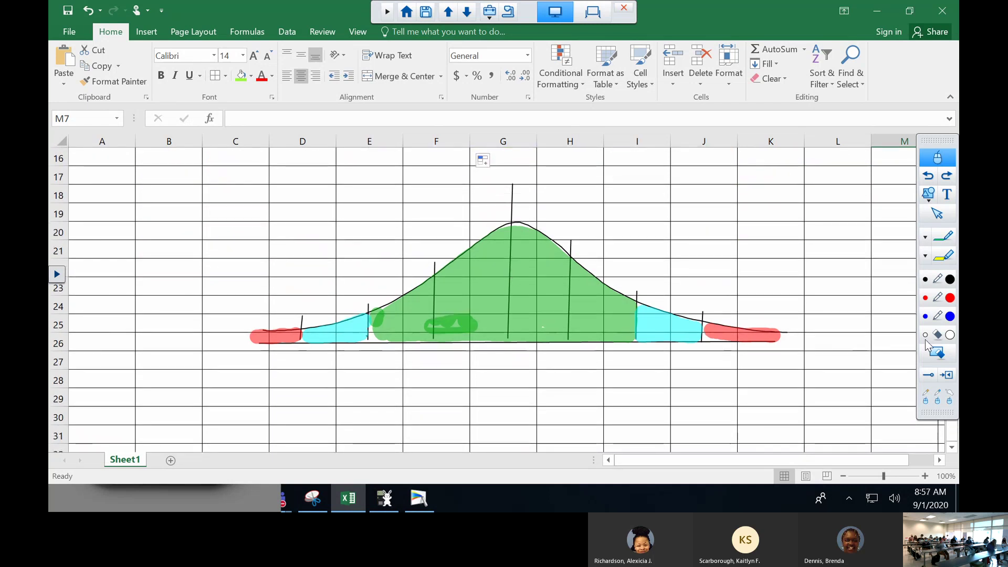
pyautogui.click(932, 354)
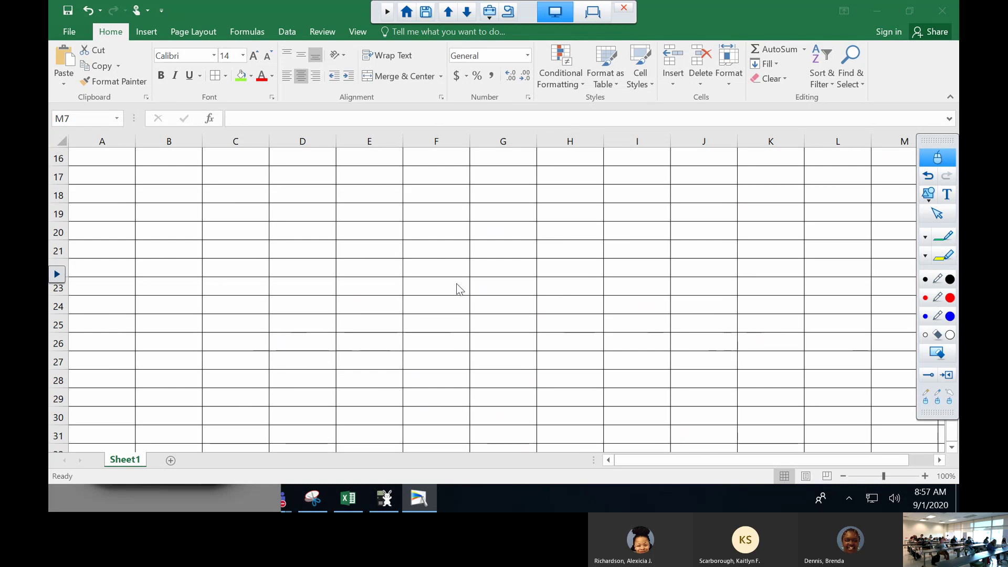
# Enter the label "n=" in cell A18 and the sample size 10 in cell B18.
pyautogui.click(108, 195)
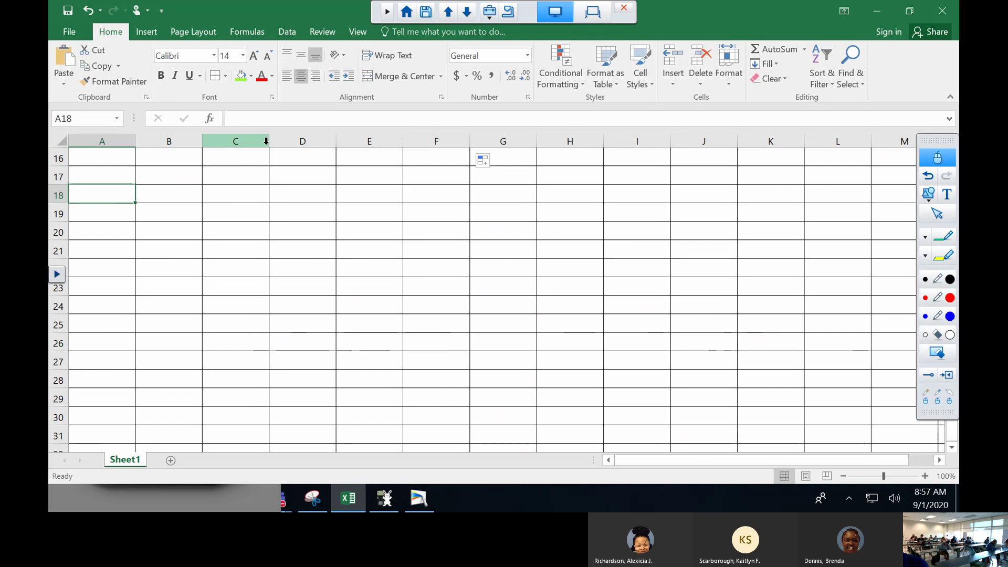
pyautogui.write('n=')
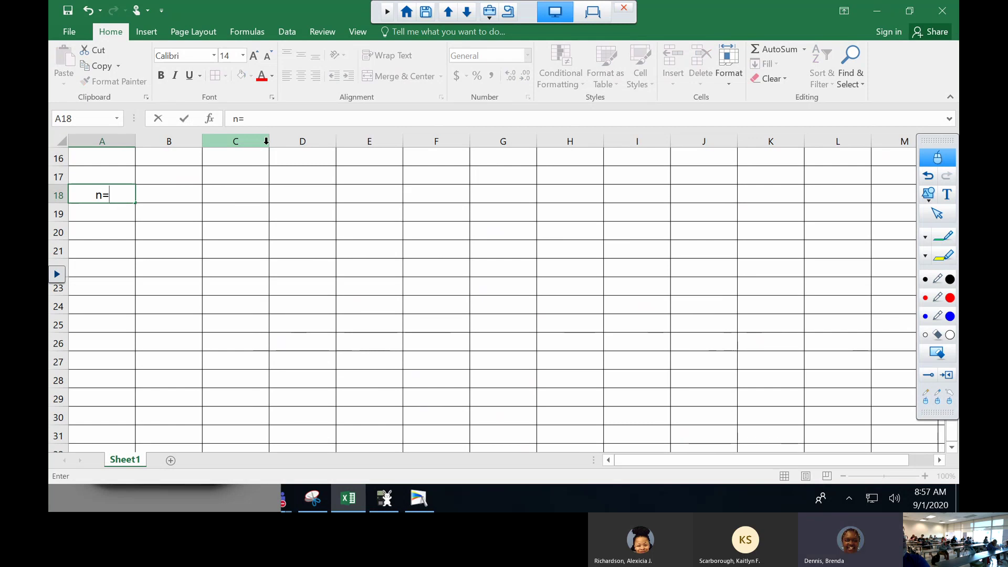
pyautogui.press('Tab')
pyautogui.write('10')
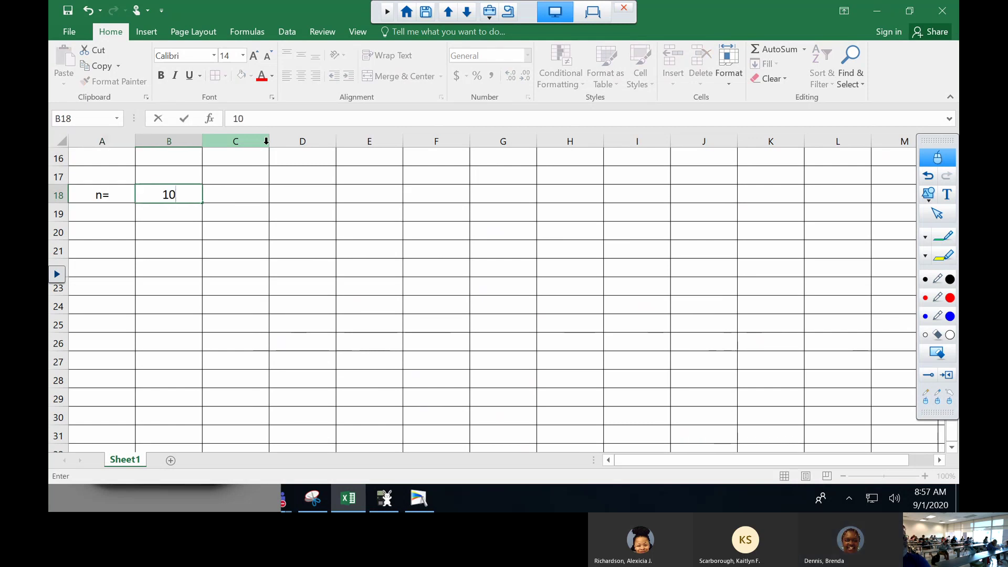
pyautogui.press('Return')
# Enter the first six data values 18, 18, 18, 19, 19 and 20 down column A in cells A19 to A24.
pyautogui.press('Left')
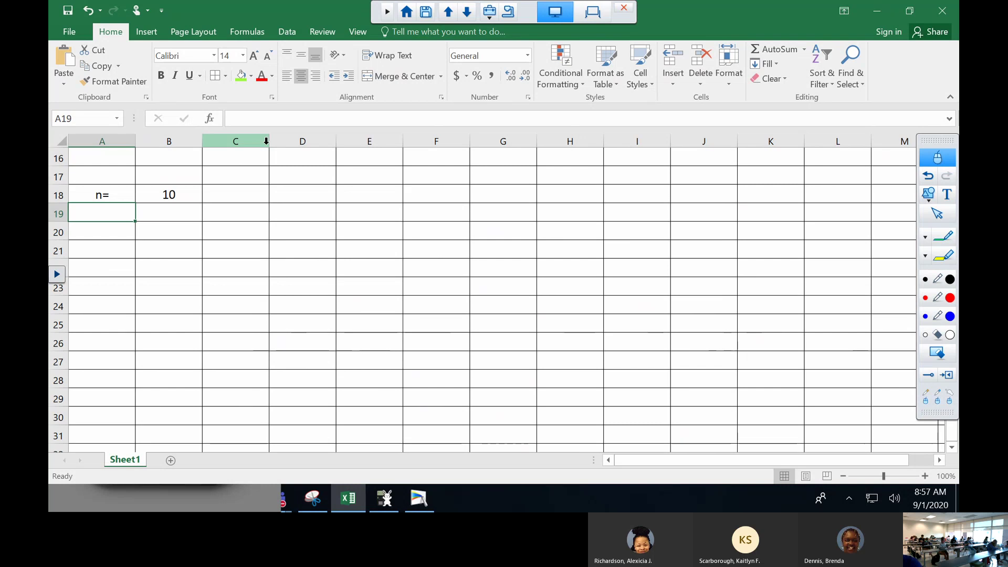
pyautogui.write('18')
pyautogui.press('Return')
pyautogui.write('18')
pyautogui.press('Return')
pyautogui.write('18')
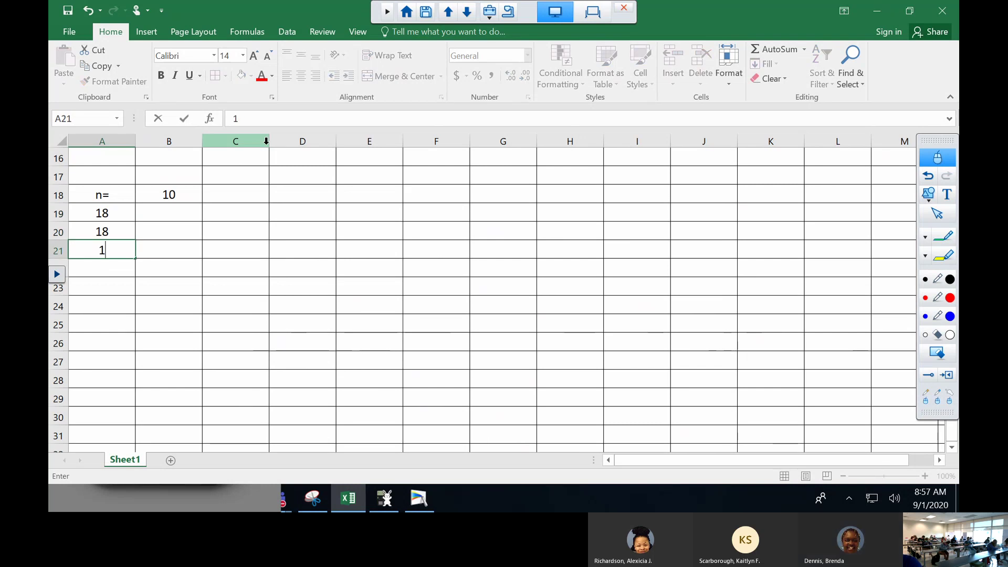
pyautogui.press('Return')
pyautogui.write('19')
pyautogui.press('Return')
pyautogui.write('19')
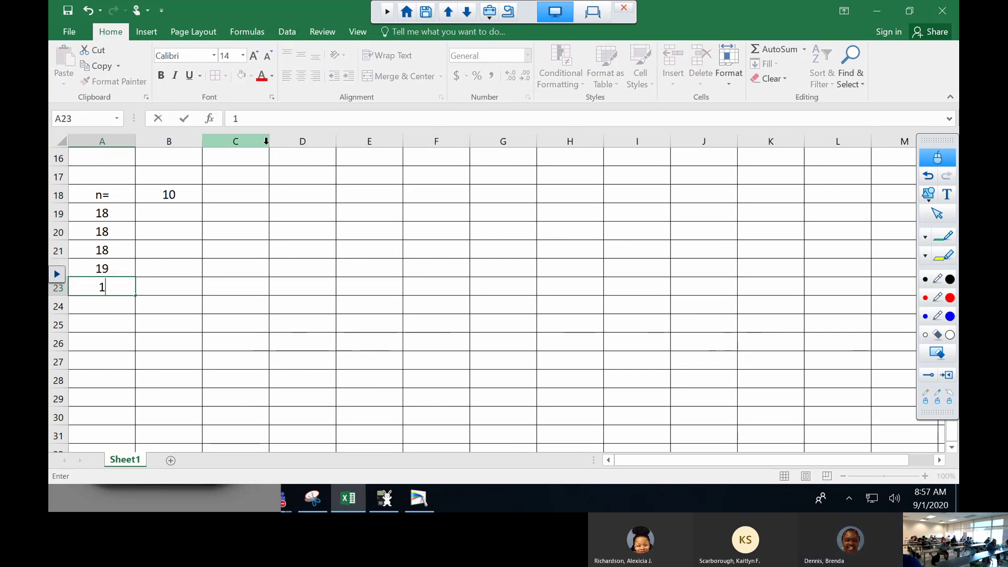
pyautogui.press('Return')
pyautogui.write('20')
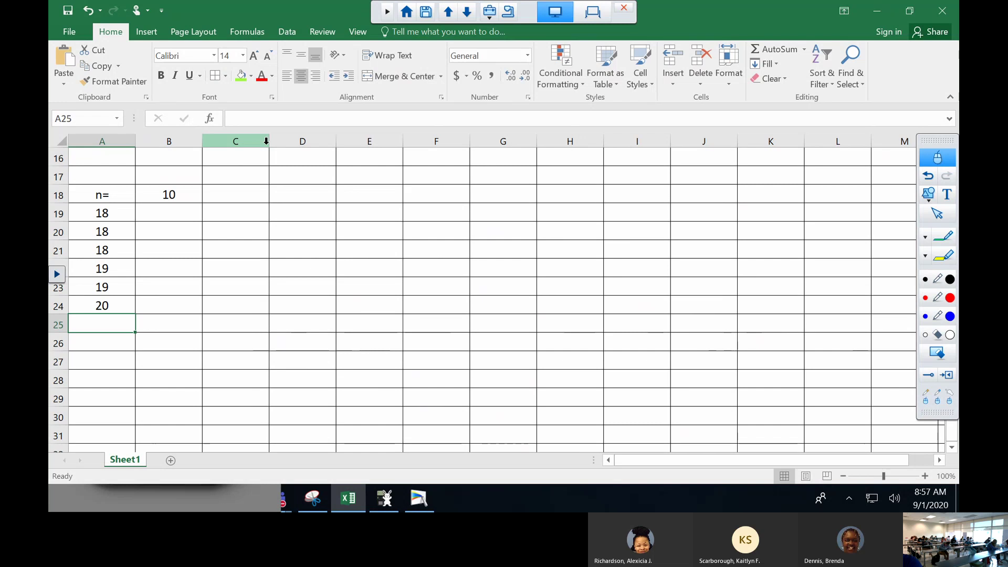
# Continue the data list with 20, 21, 22, 23, 25 and 26 in cells A25 to A30.
pyautogui.write('20')
pyautogui.press('Return')
pyautogui.write('21')
pyautogui.press('Return')
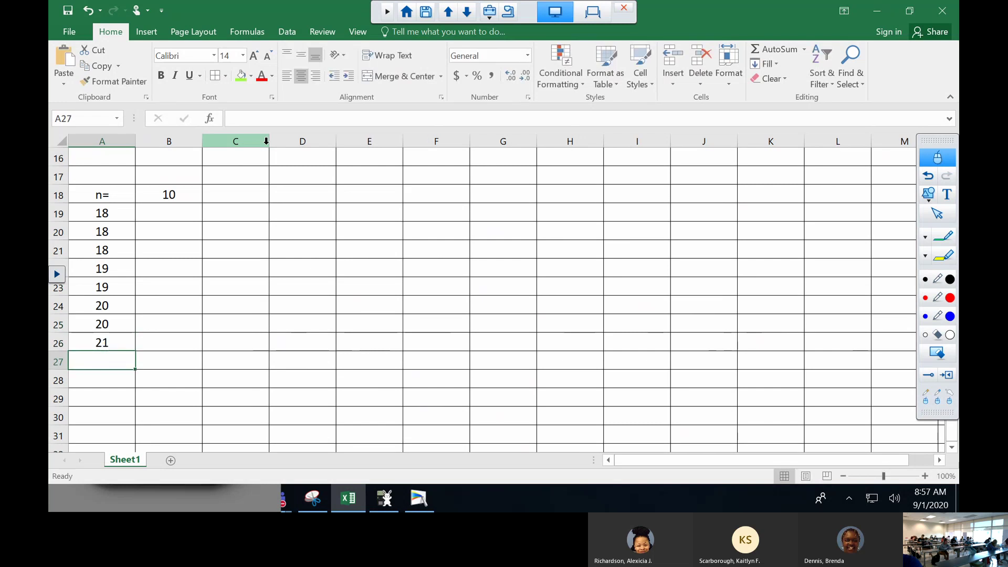
pyautogui.write('22')
pyautogui.press('Return')
pyautogui.write('23')
pyautogui.press('Return')
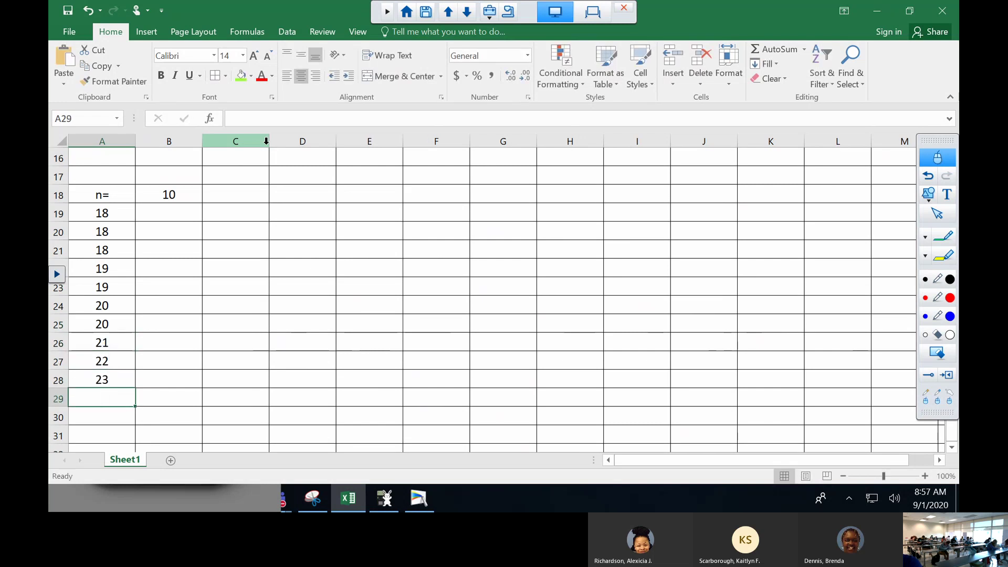
pyautogui.write('25')
pyautogui.press('Return')
pyautogui.write('26')
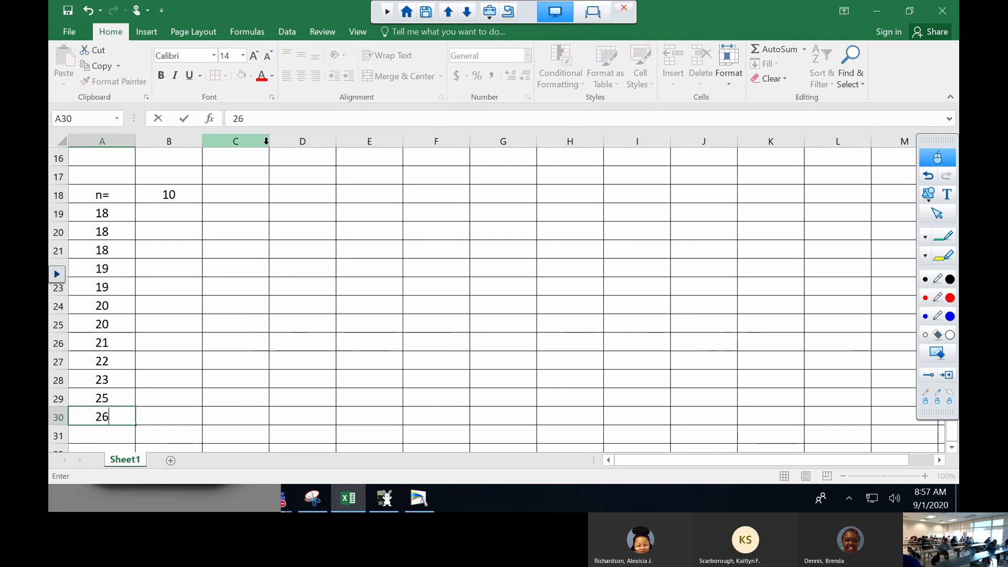
pyautogui.press('Return')
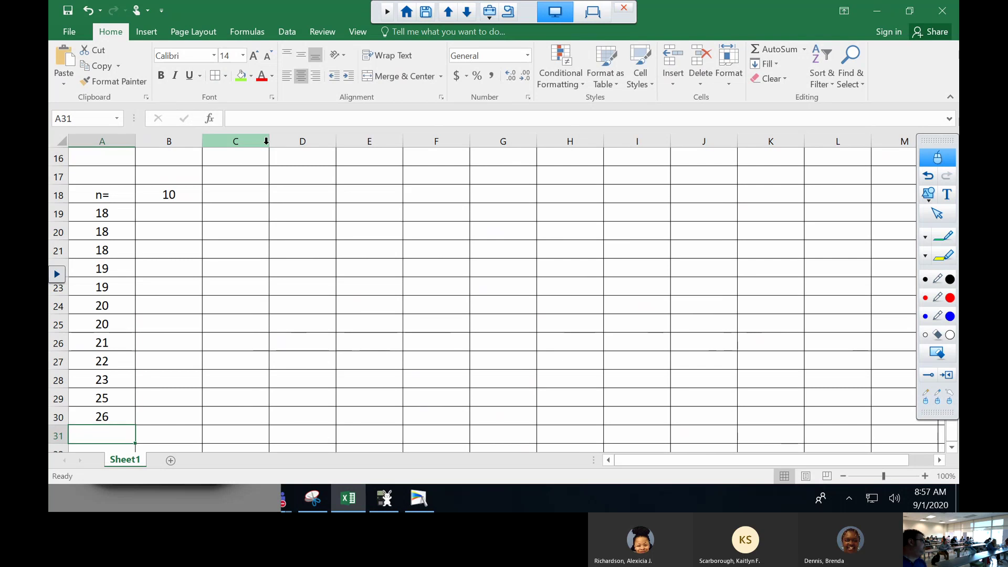
# Change the sample size in cell B18 to 12.
pyautogui.press('Up')
pyautogui.press('Up')
pyautogui.press('Up')
pyautogui.press('Up')
pyautogui.press('Up')
pyautogui.press('Up')
pyautogui.press('Up')
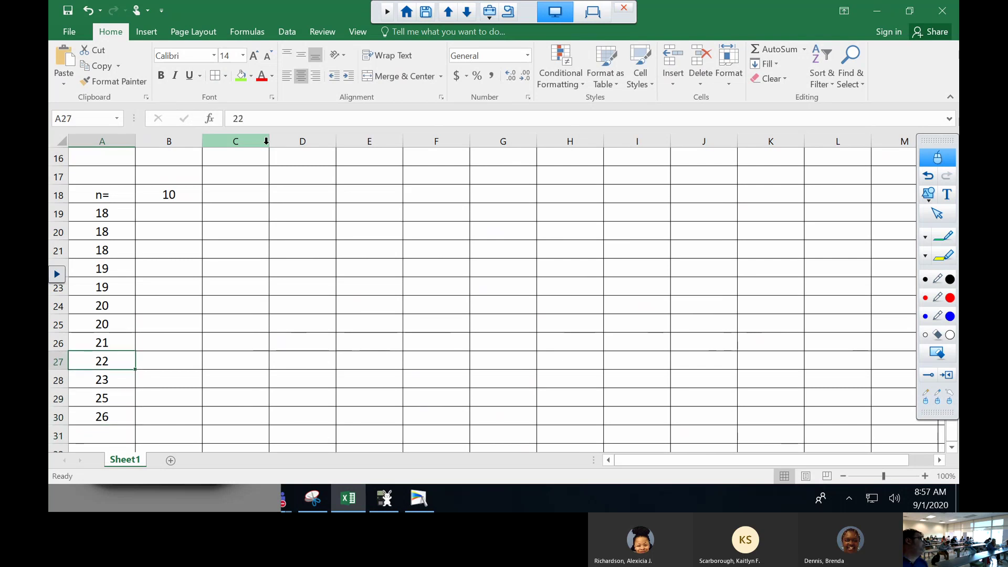
pyautogui.press('Up')
pyautogui.press('Up')
pyautogui.press('Up')
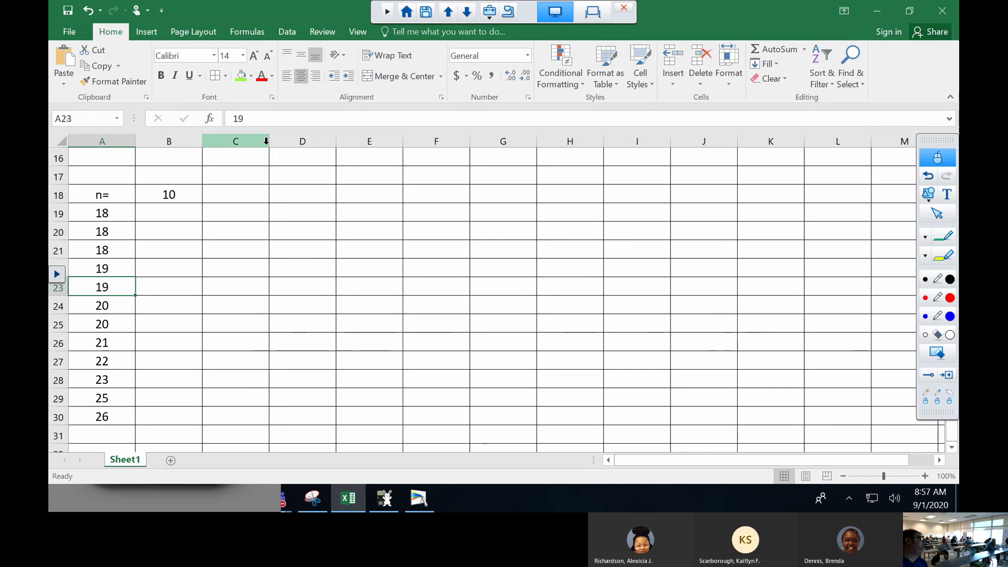
pyautogui.press('Up')
pyautogui.press('Up')
pyautogui.press('Up')
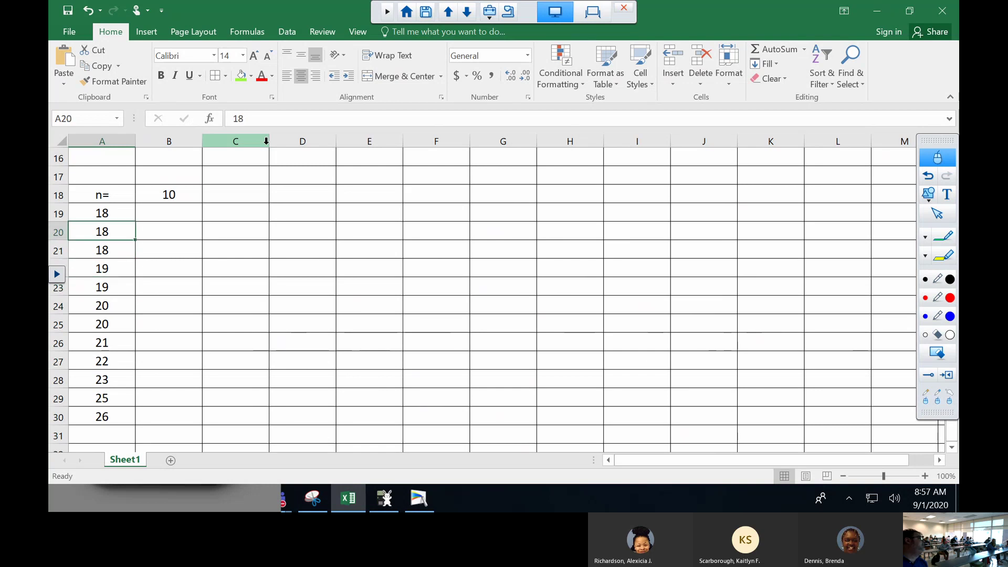
pyautogui.press('Right')
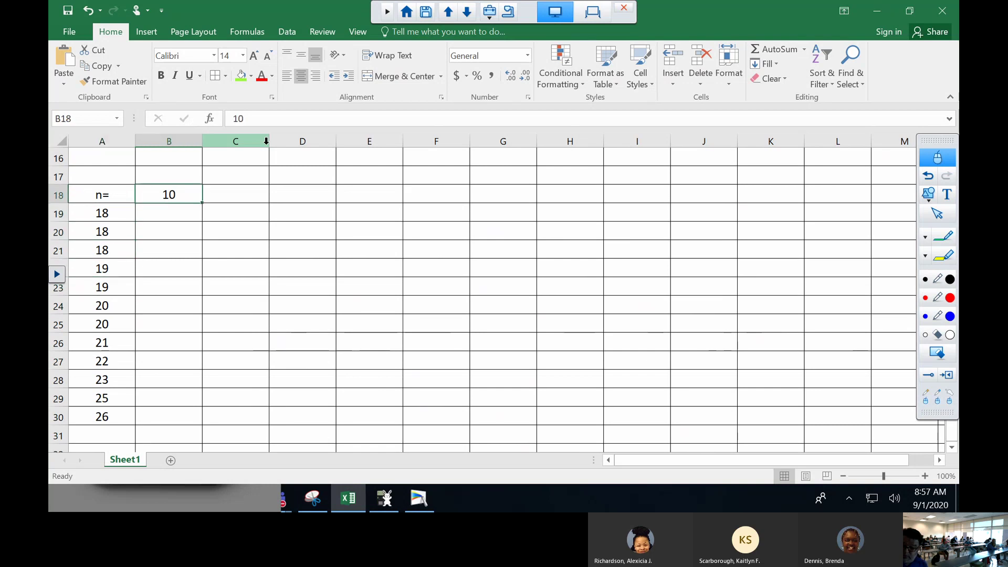
pyautogui.write('12')
pyautogui.press('Return')
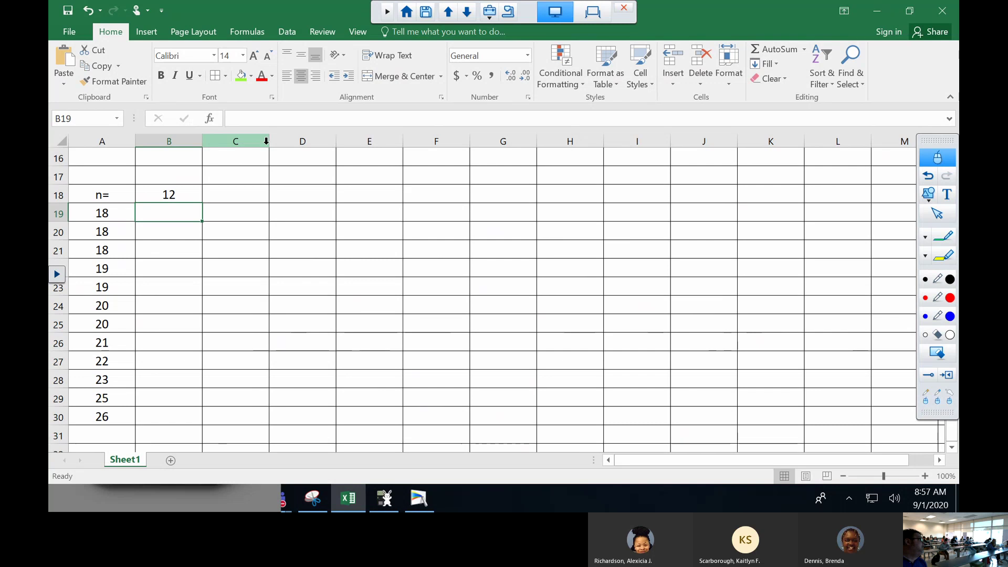
# Enter the labels "mean=", "median=" and "mode=" in cells K19 to K21.
pyautogui.press('Left')
pyautogui.press('Down')
pyautogui.press('Down')
pyautogui.press('Down')
pyautogui.press('Down')
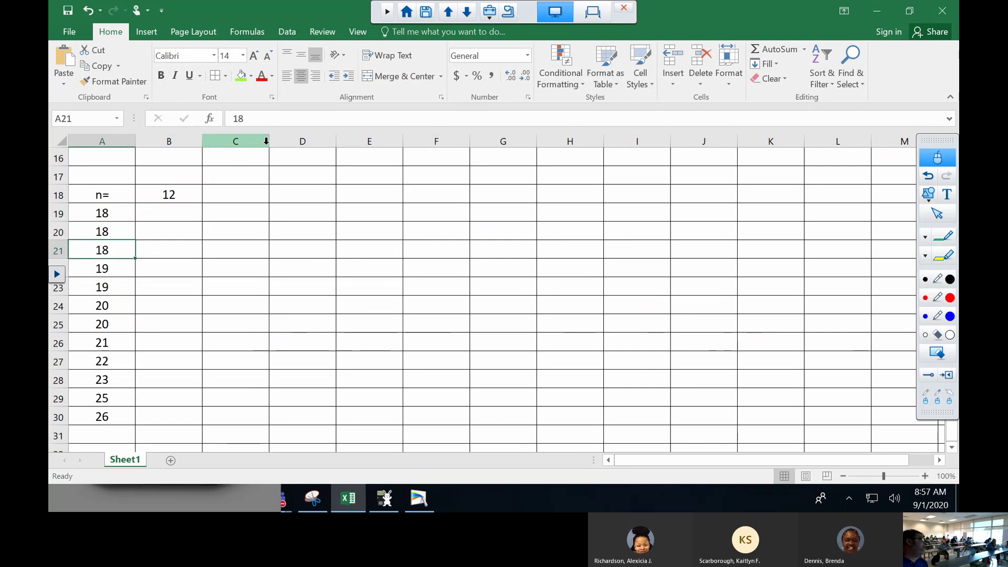
pyautogui.press('Down')
pyautogui.press('Down')
pyautogui.press('Down')
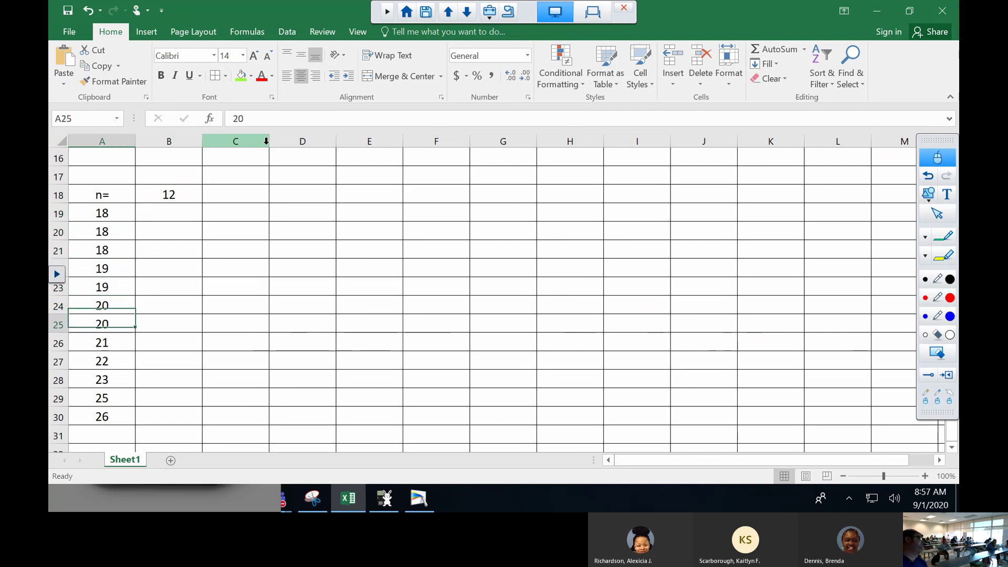
pyautogui.press('Down')
pyautogui.press('Down')
pyautogui.press('Down')
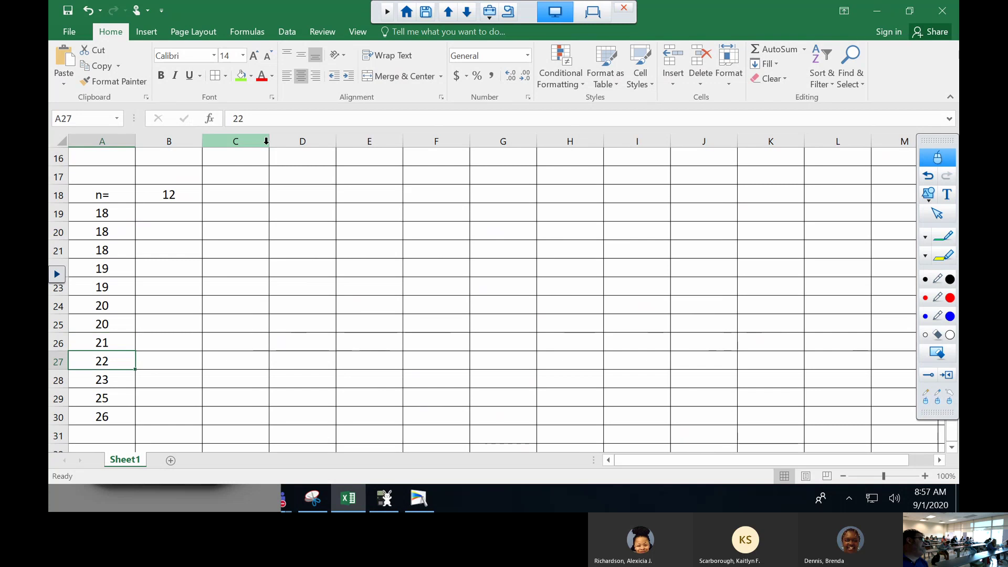
pyautogui.press('Down')
pyautogui.press('Right')
pyautogui.press('Right')
pyautogui.press('Right')
pyautogui.press('Right')
pyautogui.press('Right')
pyautogui.press('Right')
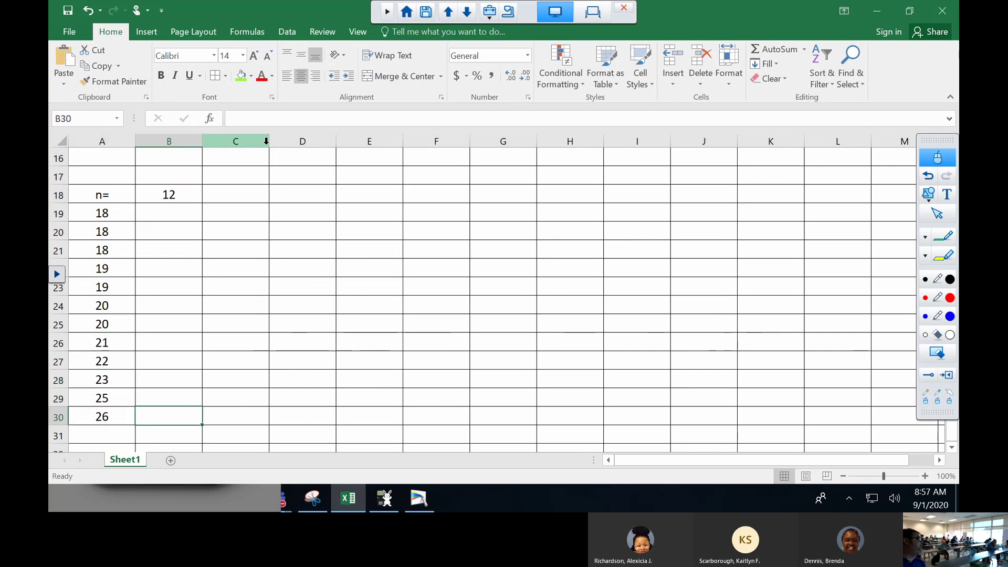
pyautogui.press('Right')
pyautogui.press('Right')
pyautogui.press('Right')
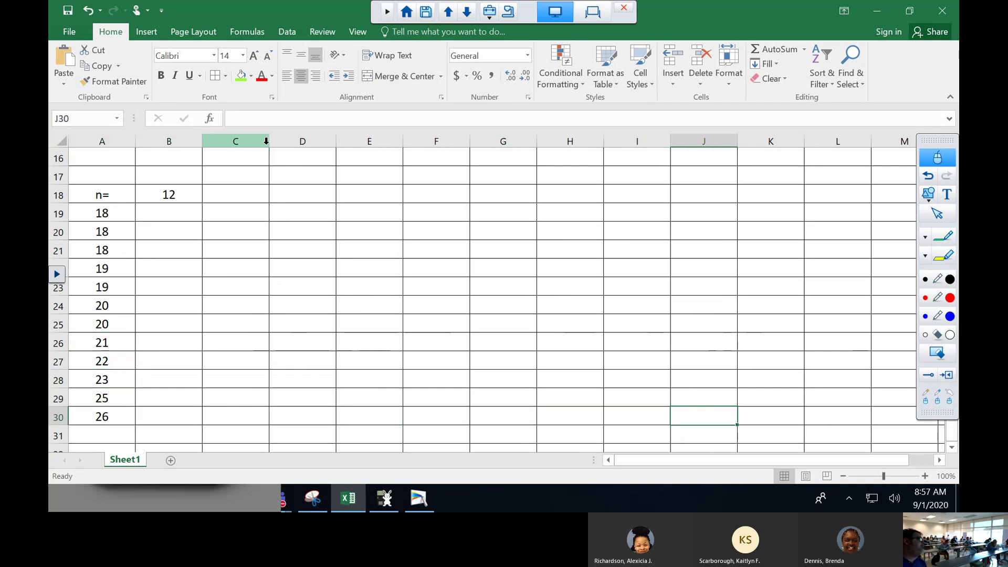
pyautogui.press('Up')
pyautogui.press('Up')
pyautogui.press('Up')
pyautogui.press('Up')
pyautogui.press('Up')
pyautogui.press('Up')
pyautogui.press('Up')
pyautogui.press('Up')
pyautogui.press('Up')
pyautogui.press('Up')
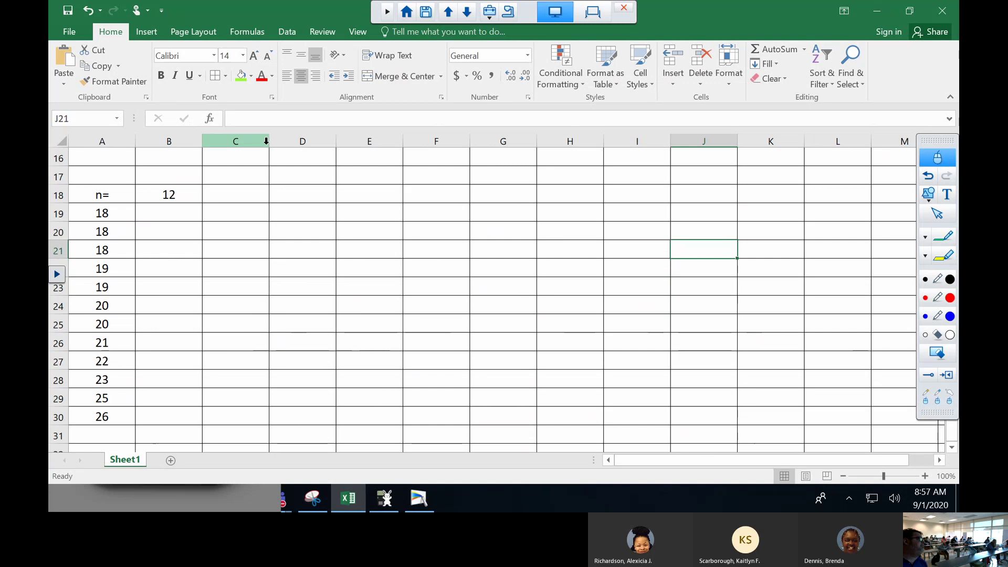
pyautogui.press('Up')
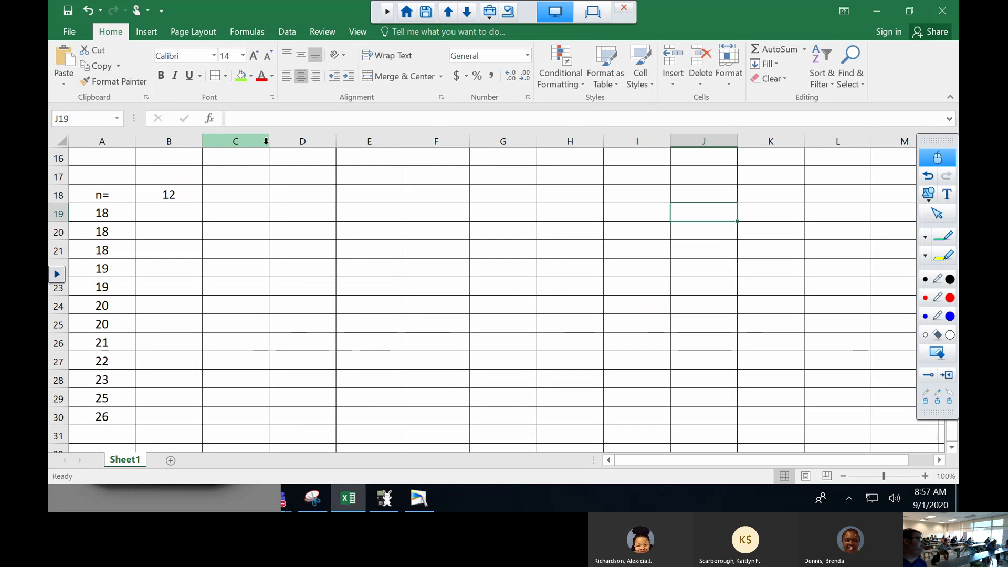
pyautogui.press('Right')
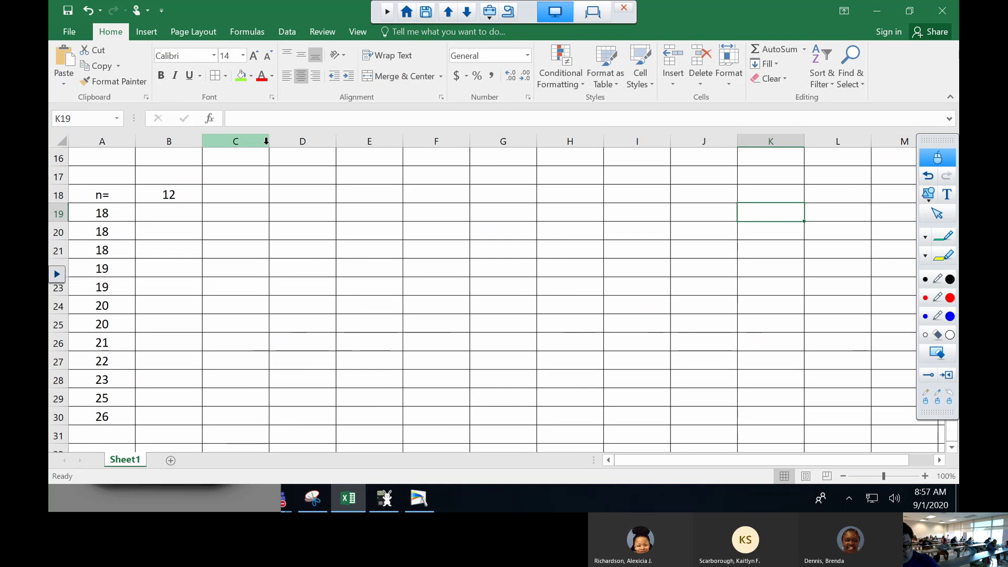
pyautogui.write('mean')
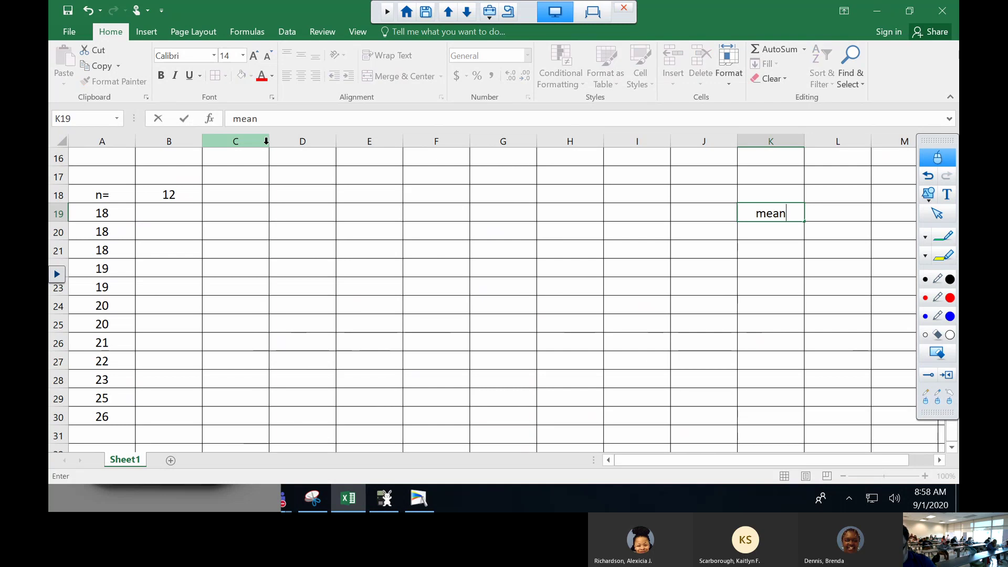
pyautogui.write('=')
pyautogui.press('Return')
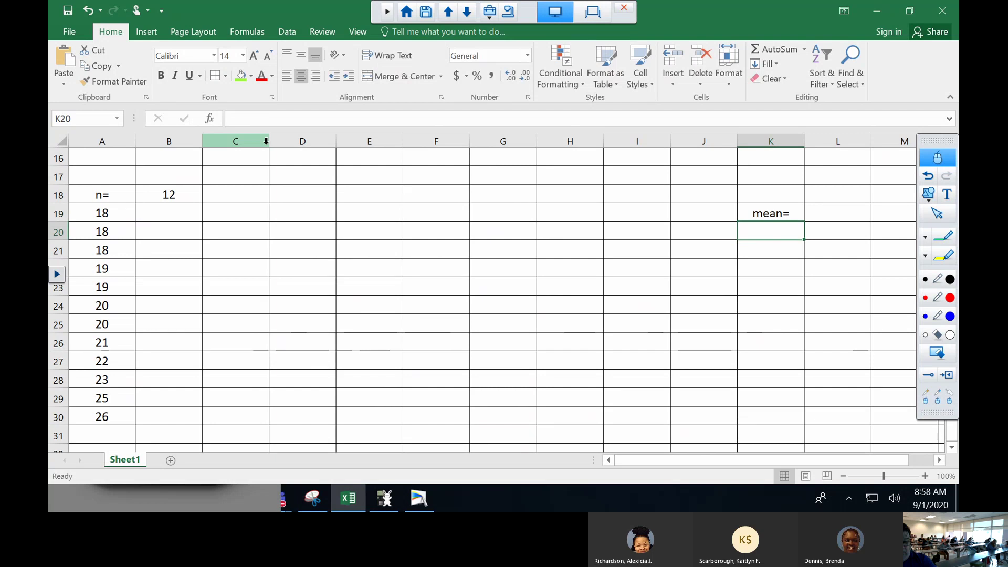
pyautogui.write('median=')
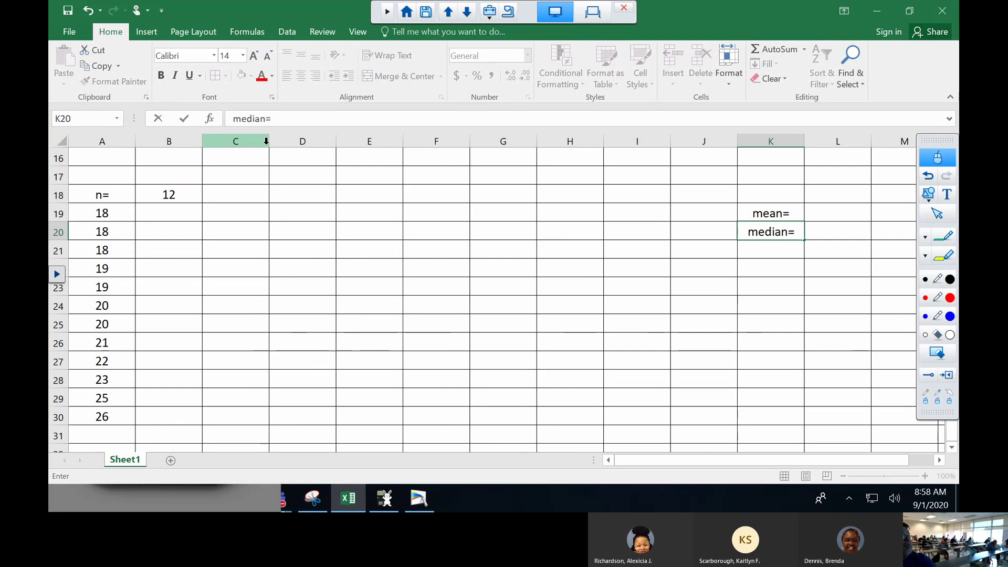
pyautogui.press('Return')
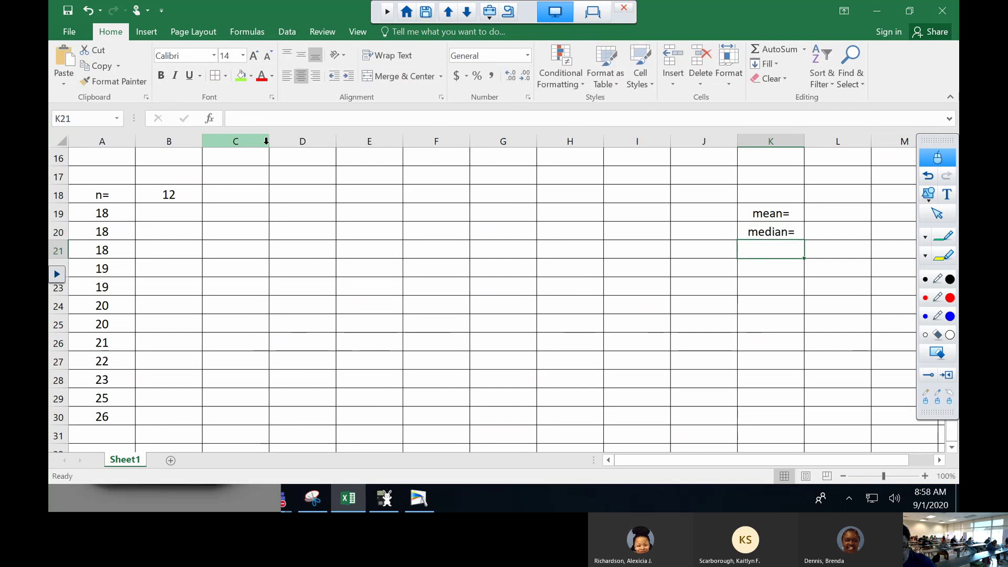
pyautogui.write('mode=')
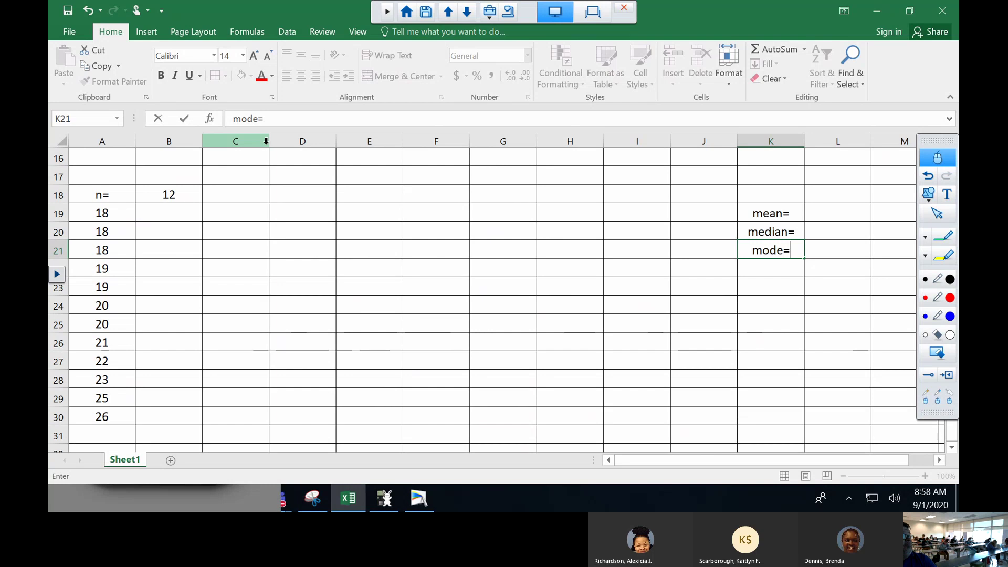
pyautogui.press('Return')
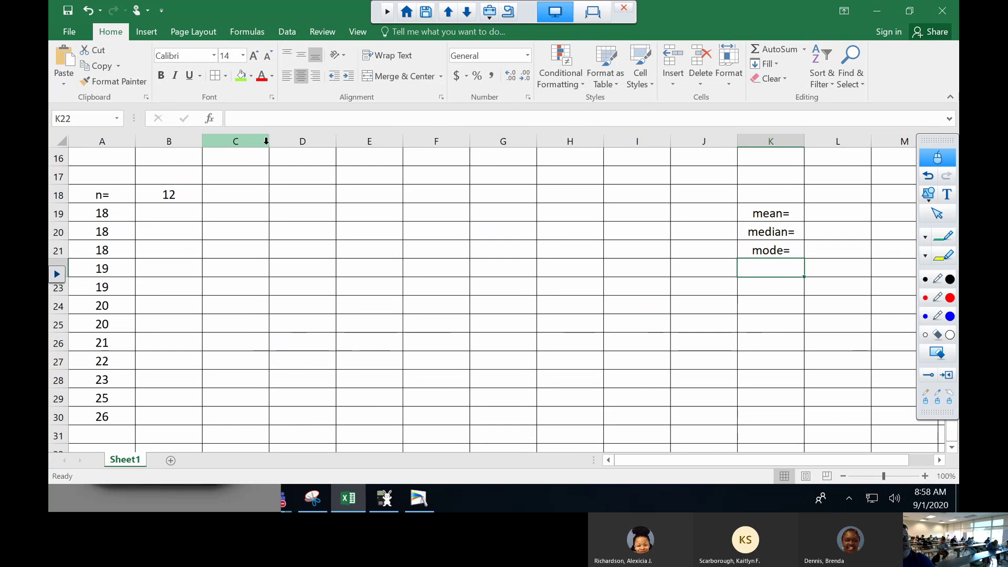
# Add the labels "range=" and "midrange=" in cells K22 and K23.
pyautogui.write('range')
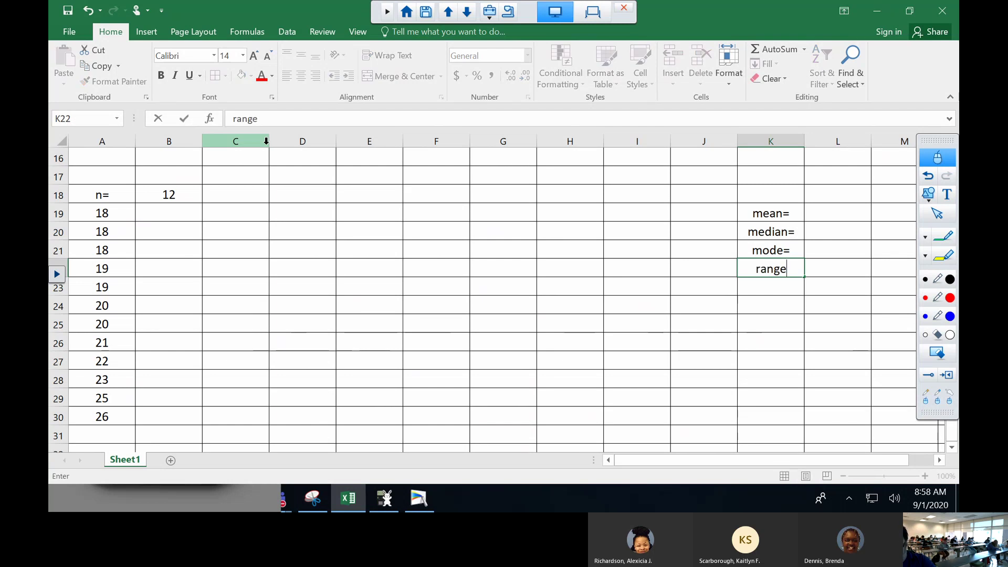
pyautogui.write('=')
pyautogui.press('Return')
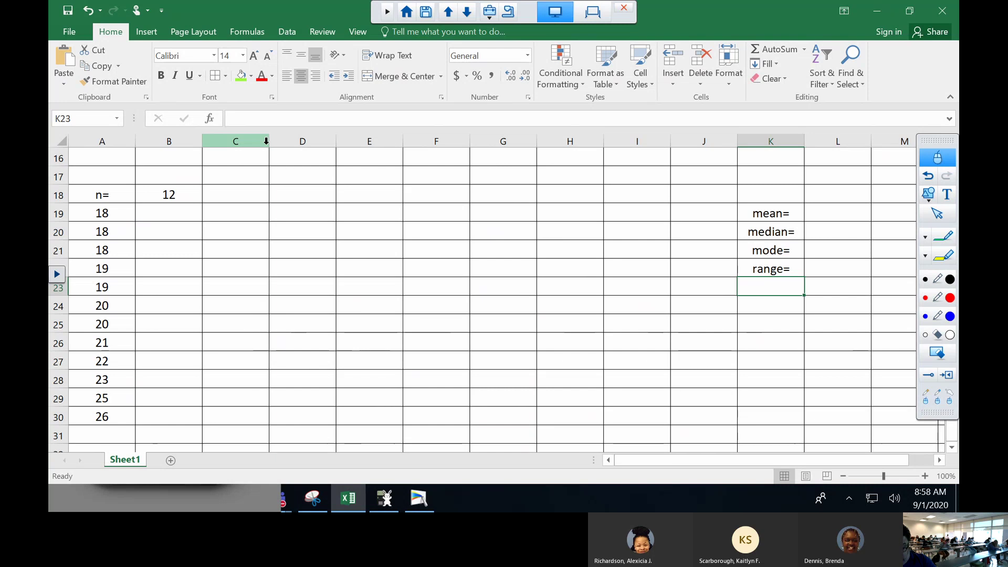
pyautogui.write('midrange')
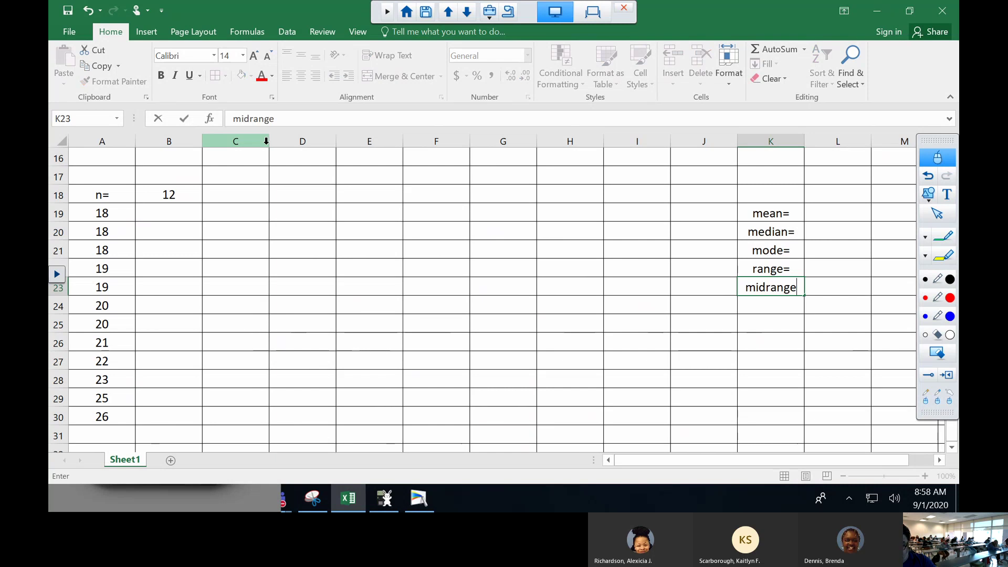
pyautogui.write('=')
pyautogui.press('Return')
# Add the labels "var=" and "sd=" in cells K24 and K25.
pyautogui.write('v')
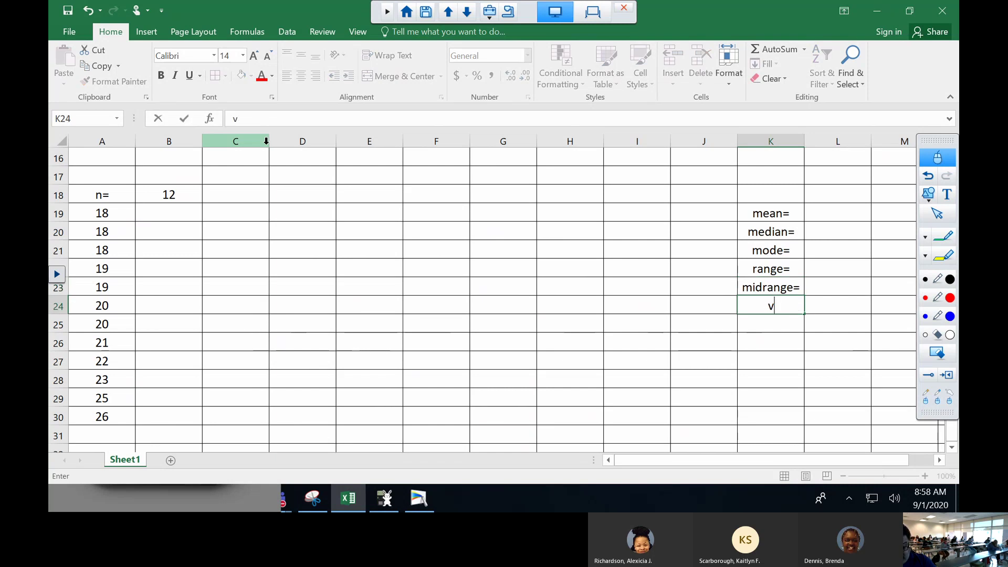
pyautogui.write('ar=')
pyautogui.press('Return')
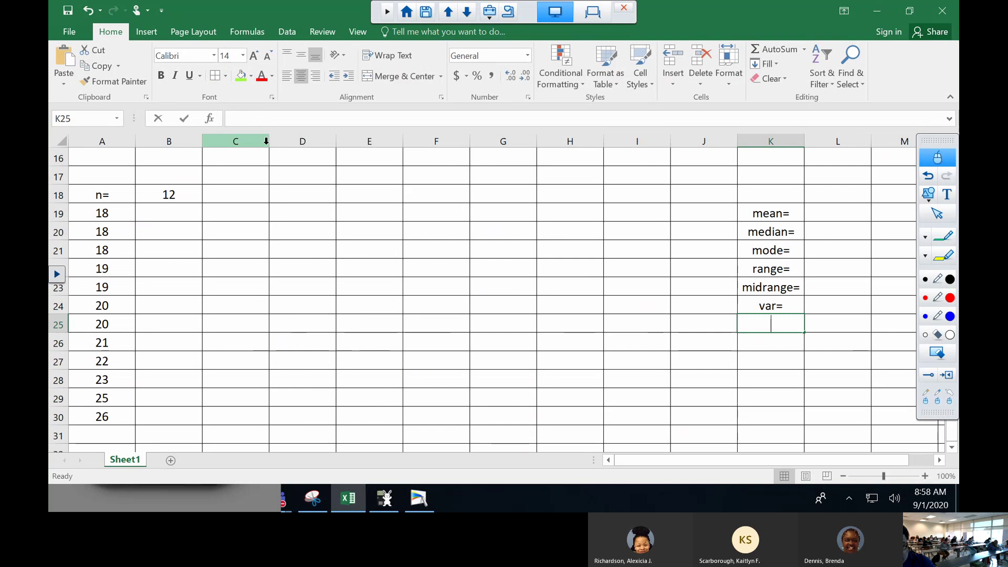
pyautogui.write('sd=')
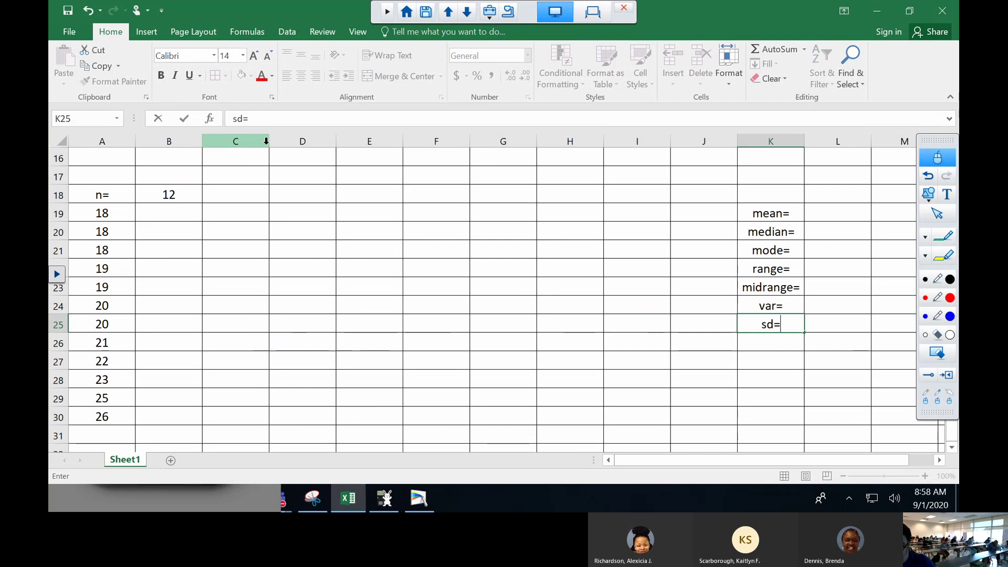
pyautogui.press('Return')
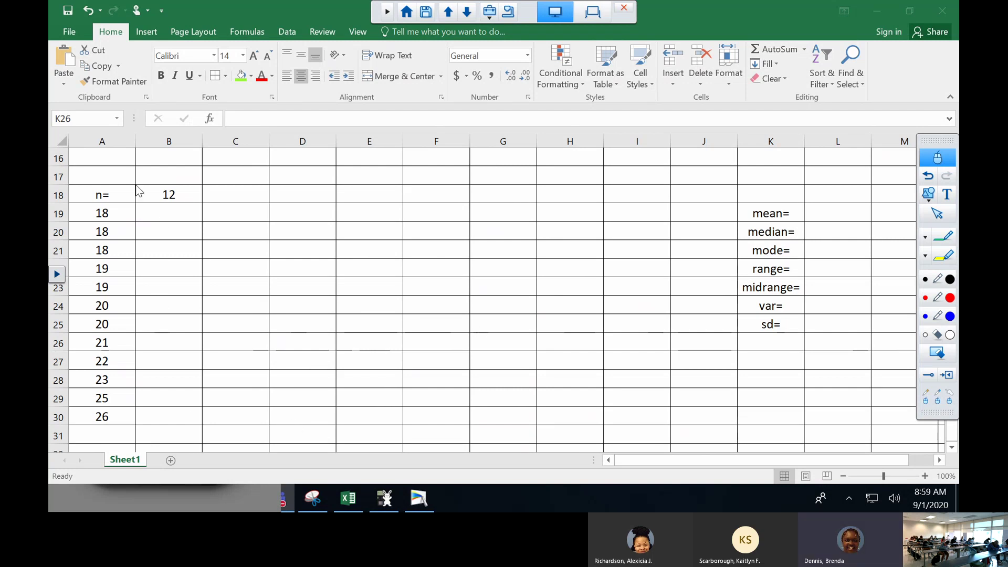
# Enter the label "n=" in cell A16 and the sample size 12 in cell B16.
pyautogui.moveTo(101, 164); pyautogui.dragTo(99, 158)
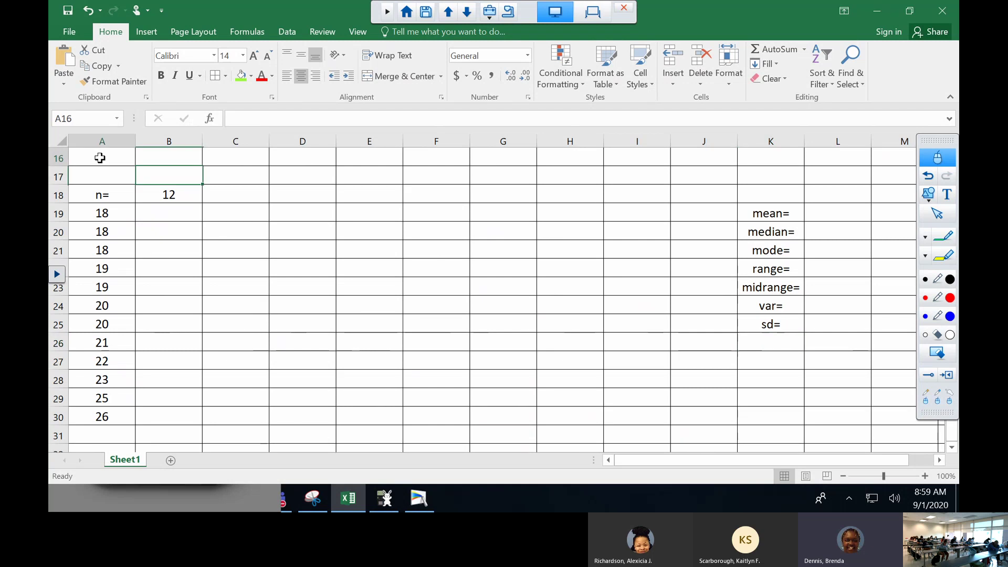
pyautogui.click(99, 157)
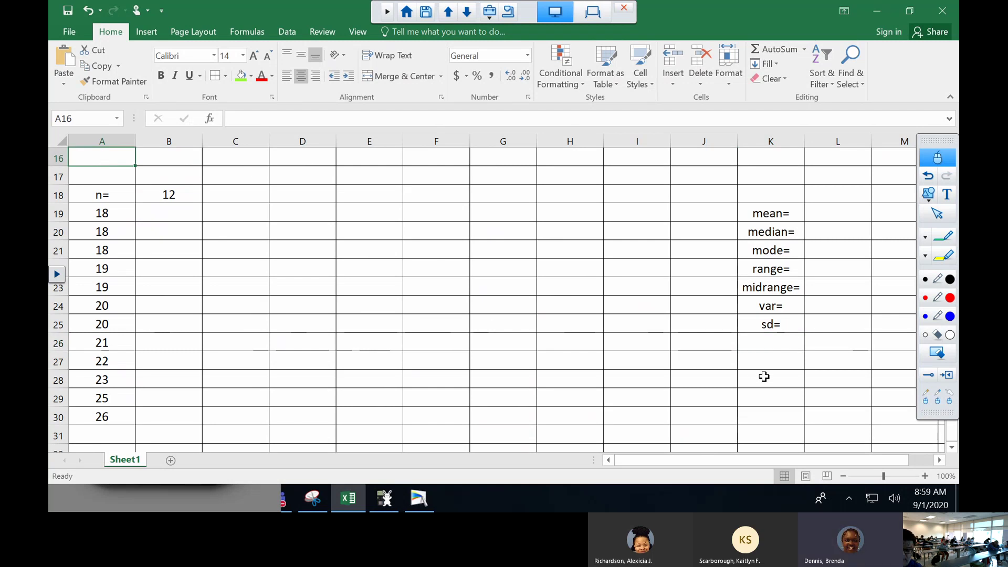
pyautogui.write('n=')
pyautogui.press('Right')
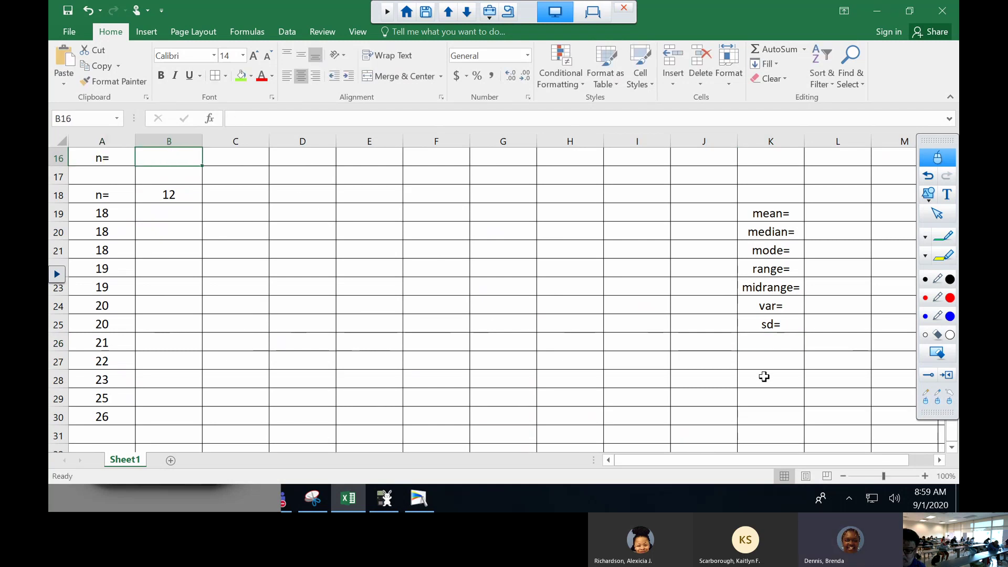
pyautogui.write('12')
pyautogui.press('Return')
# Enter the column headings "x", "x-xbar" and "(x-xbar)^2" in cells A18 to C18.
pyautogui.press('Down')
pyautogui.press('Left')
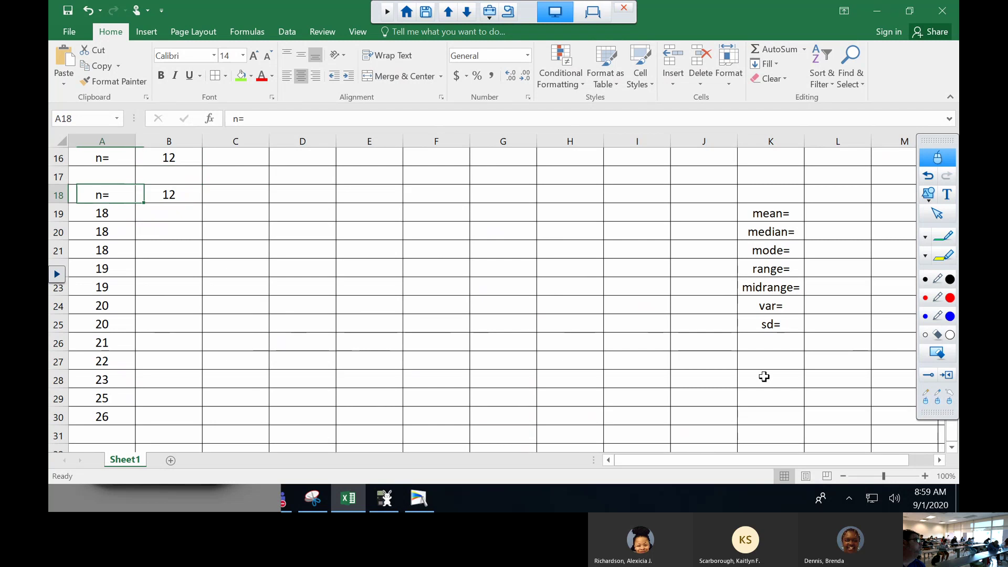
pyautogui.write('x')
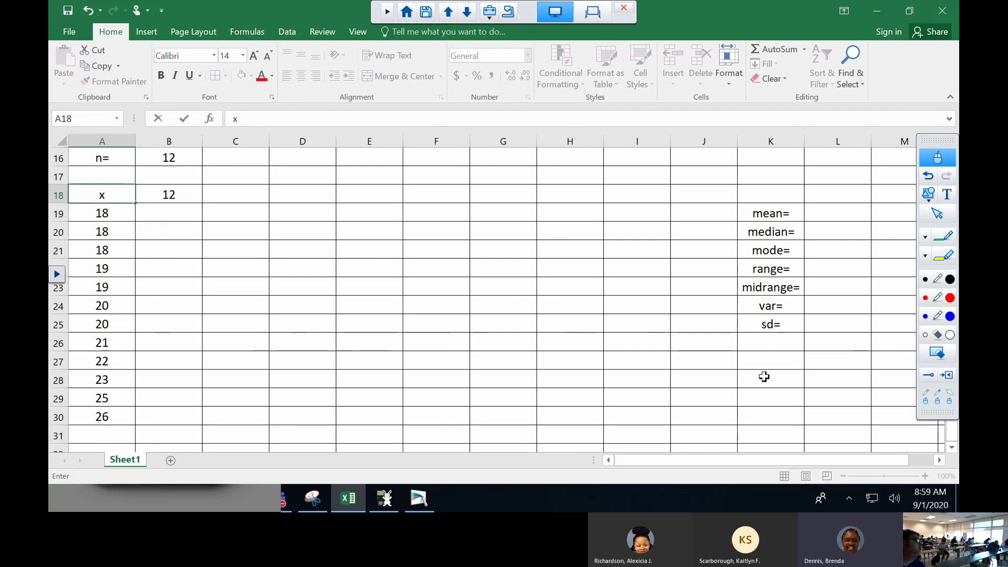
pyautogui.press('Right')
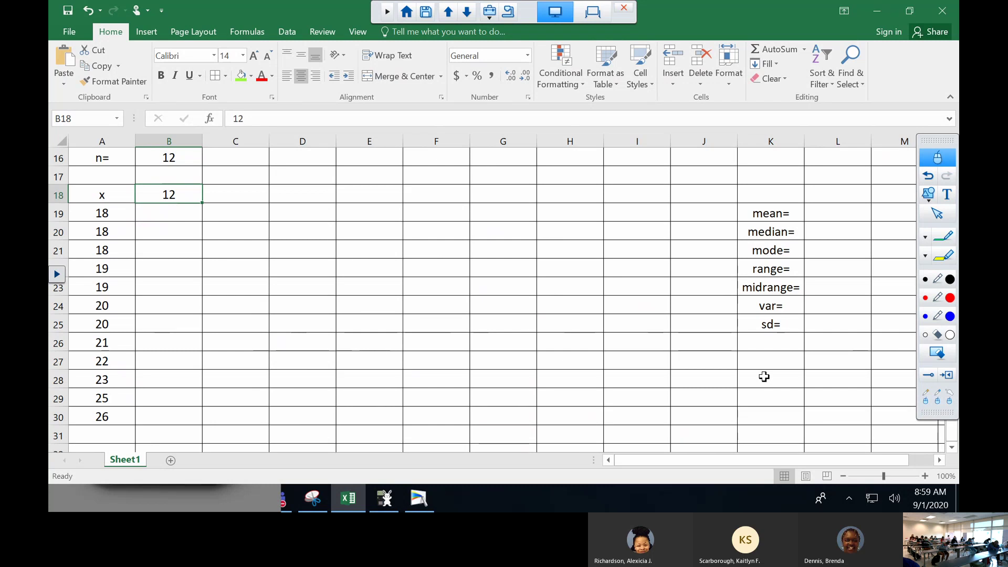
pyautogui.write('x-xbar')
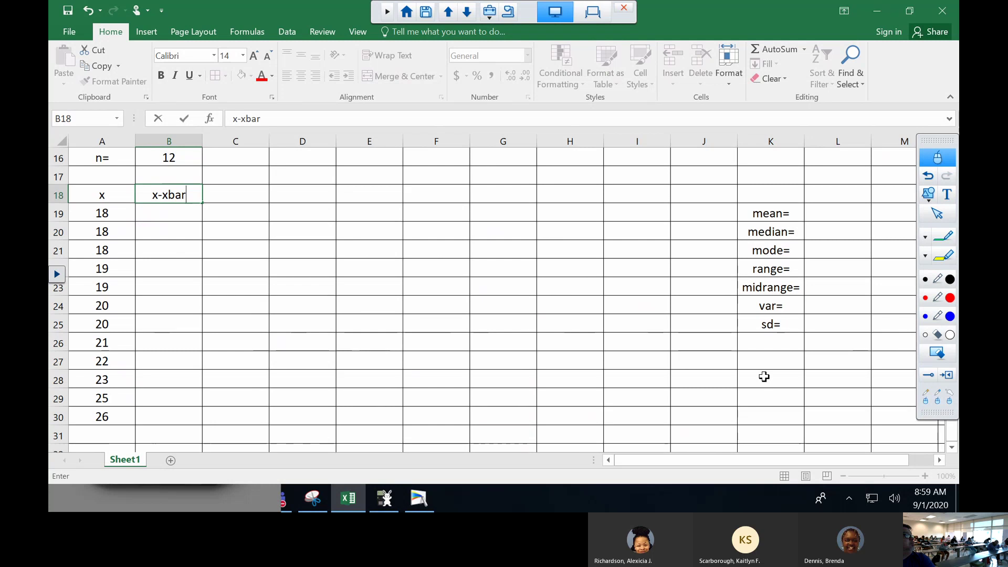
pyautogui.press('Tab')
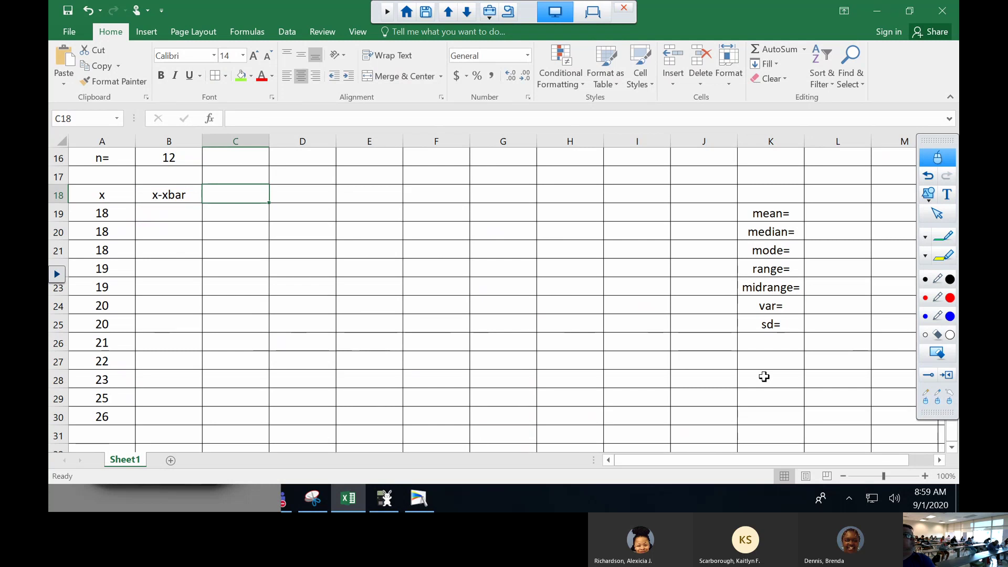
pyautogui.write('(x')
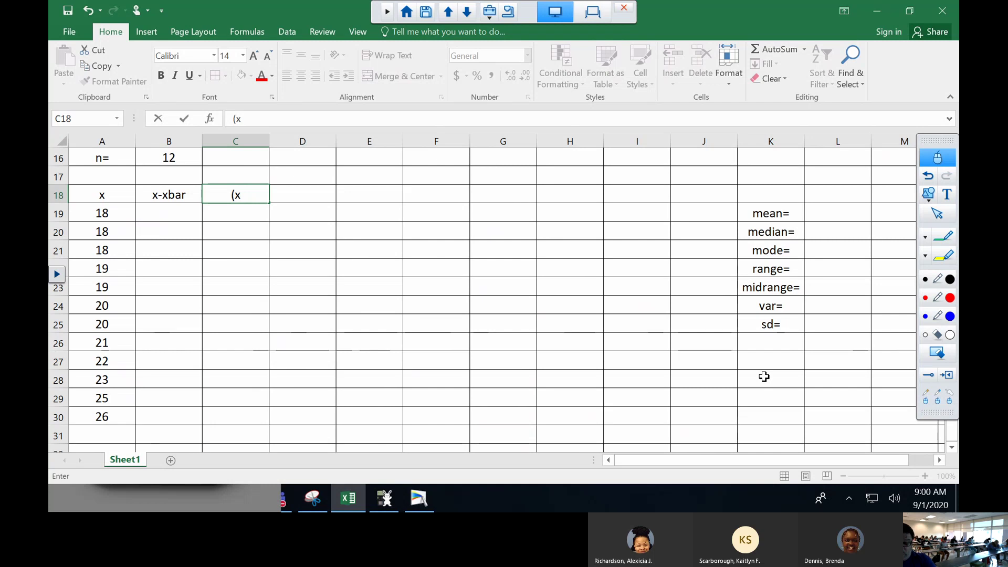
pyautogui.write('-xbar')
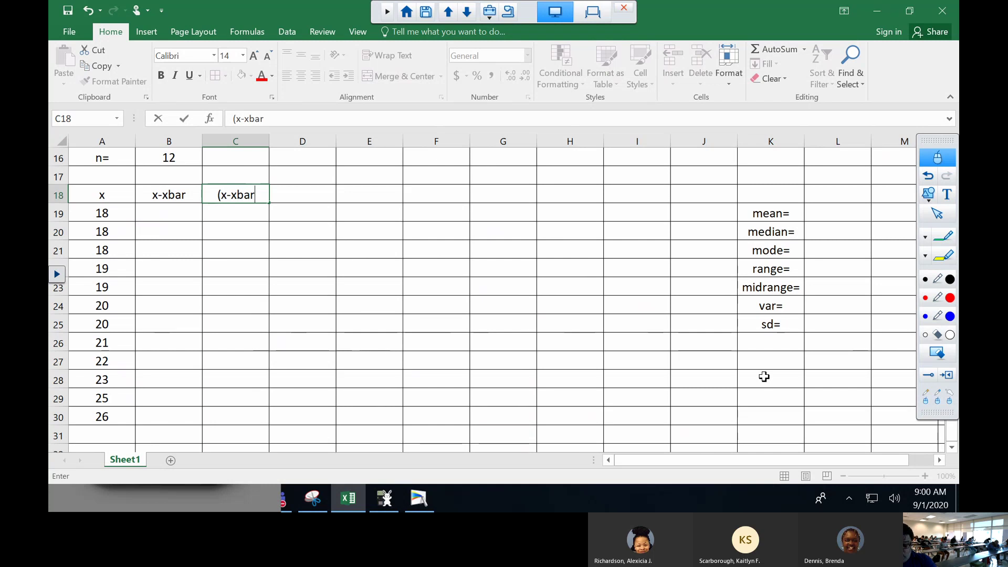
pyautogui.write(')^2')
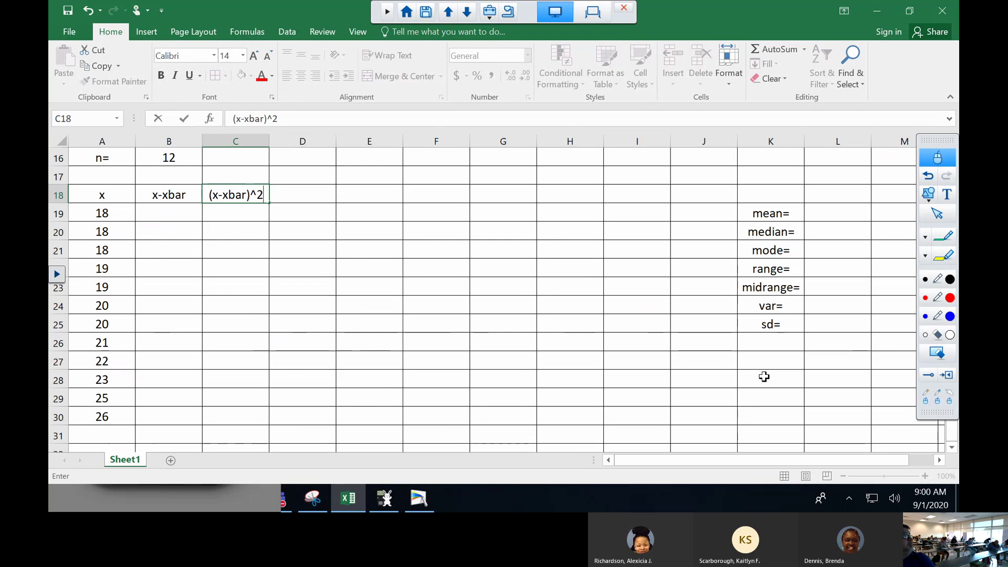
pyautogui.press('Return')
pyautogui.press('Left')
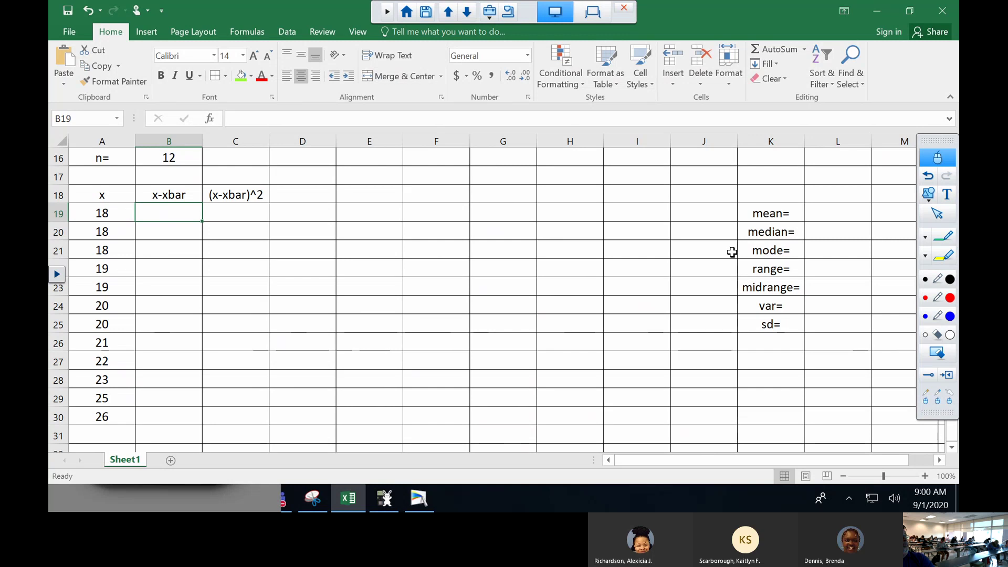
# Calculate the mean in cell L19 with the formula =SUM(A19:A30)/B16.
pyautogui.click(844, 210)
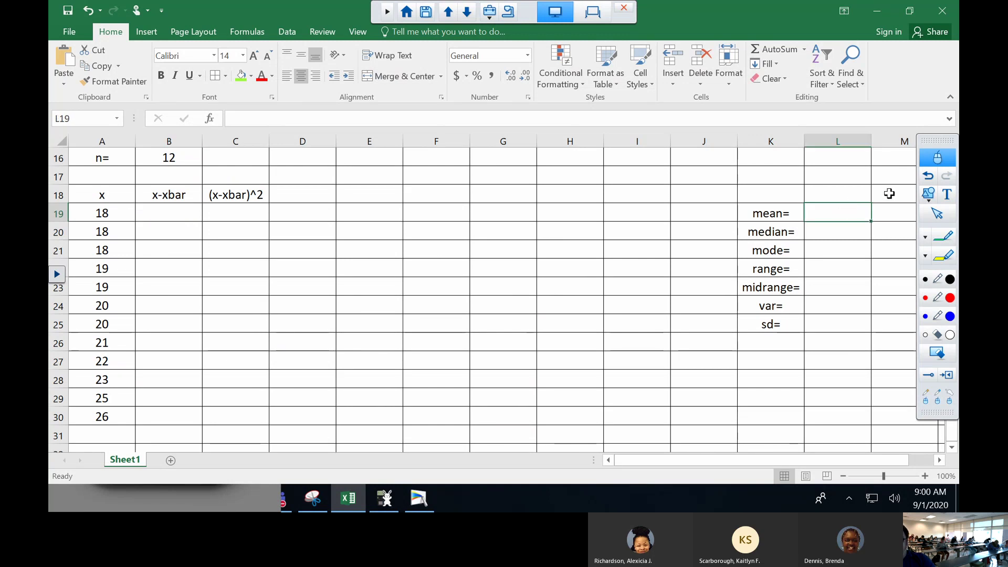
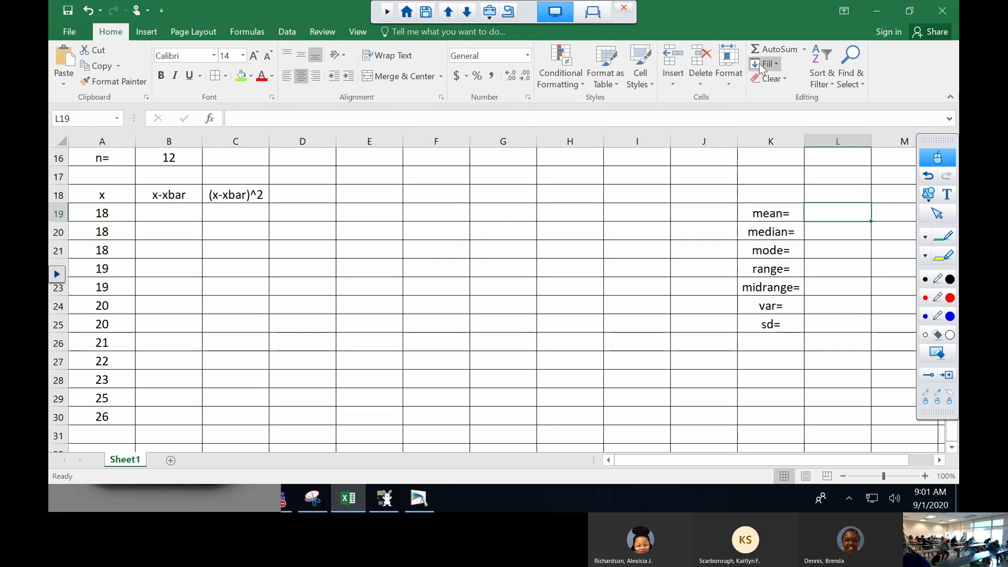
pyautogui.click(773, 47)
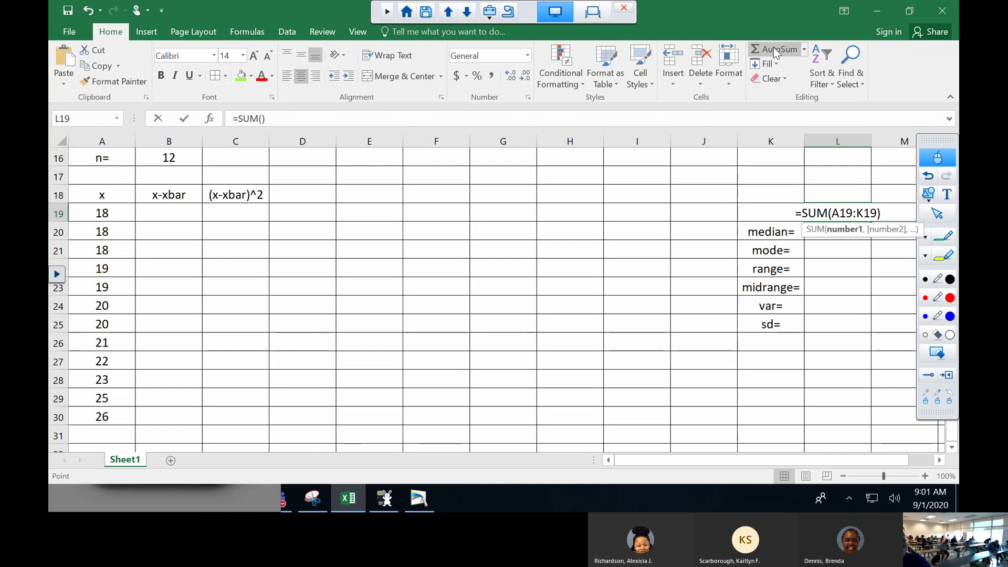
pyautogui.moveTo(108, 214); pyautogui.dragTo(103, 418)
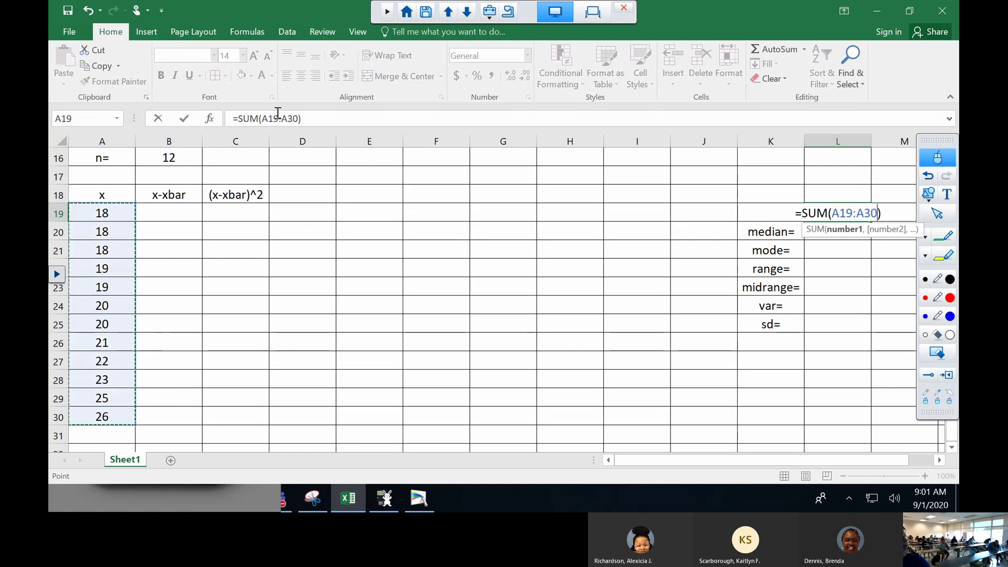
pyautogui.click(300, 119)
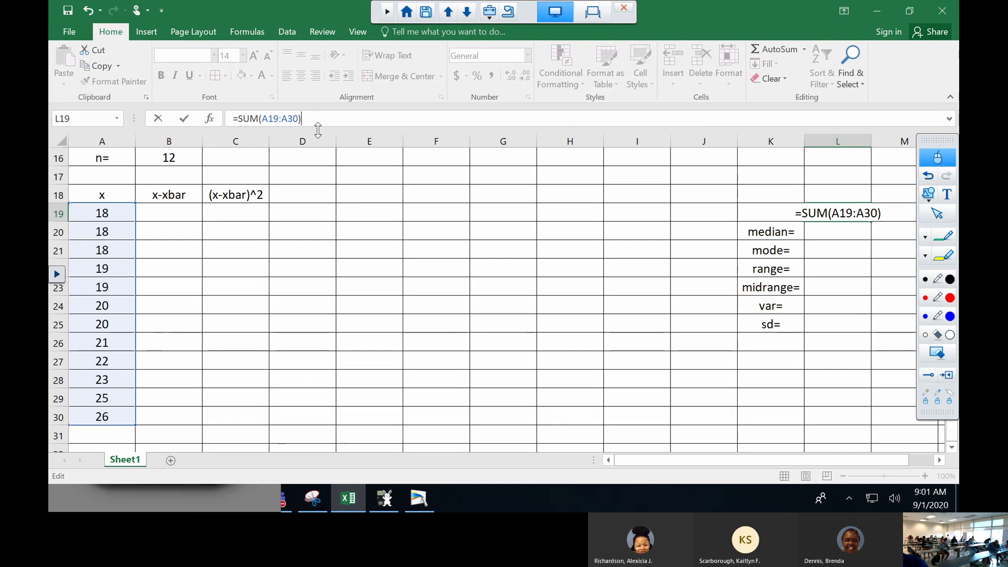
pyautogui.write('/')
pyautogui.click(147, 158)
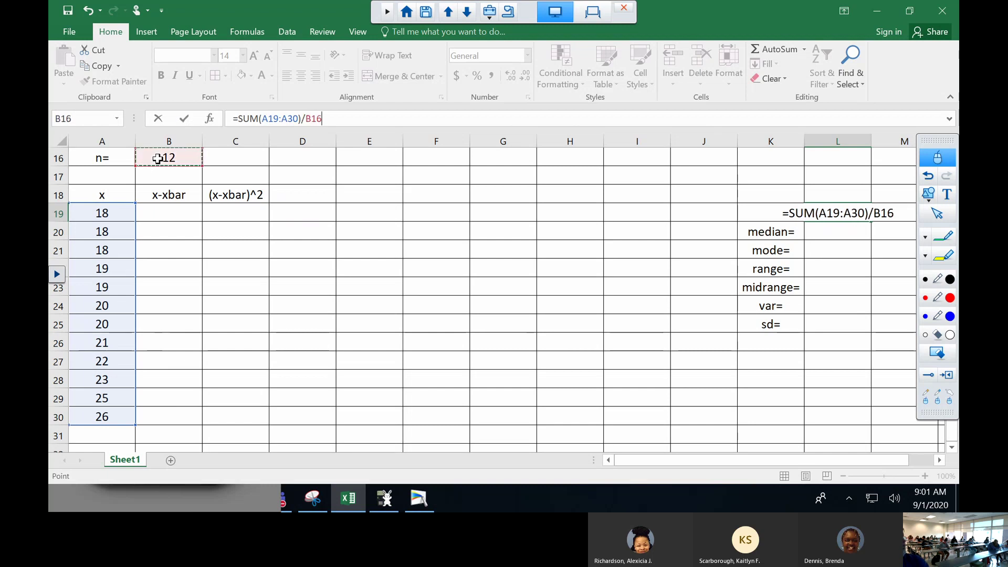
pyautogui.press('Return')
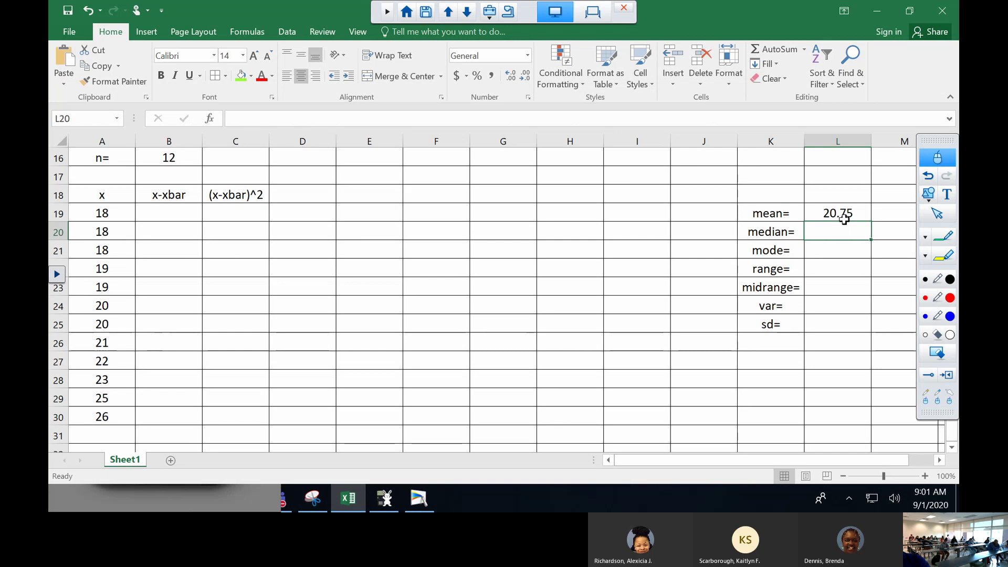
# Widen column L to make more room for the statistics, and reselect the mean in cell L19.
pyautogui.click(865, 139)
pyautogui.moveTo(869, 139); pyautogui.dragTo(911, 139)
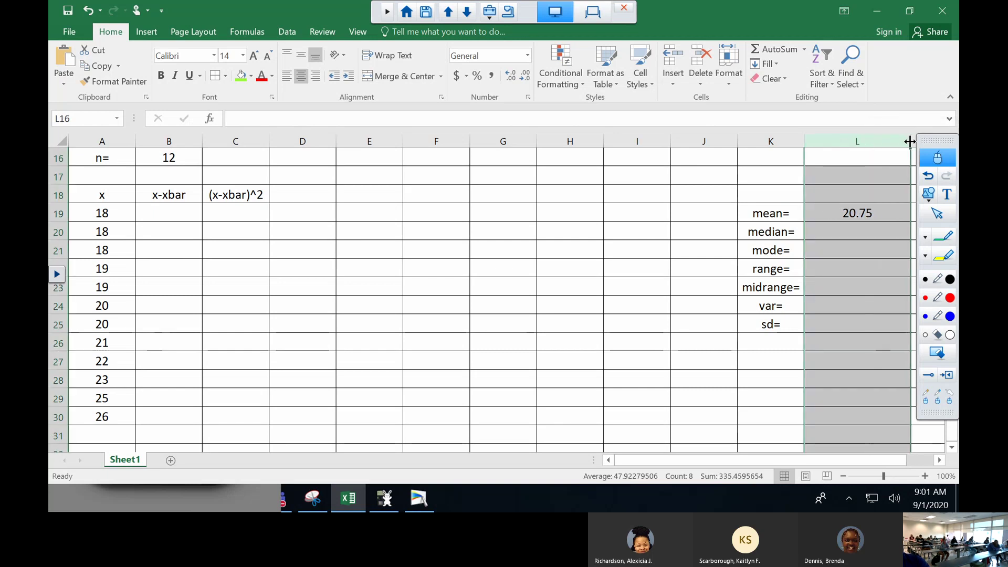
pyautogui.click(825, 213)
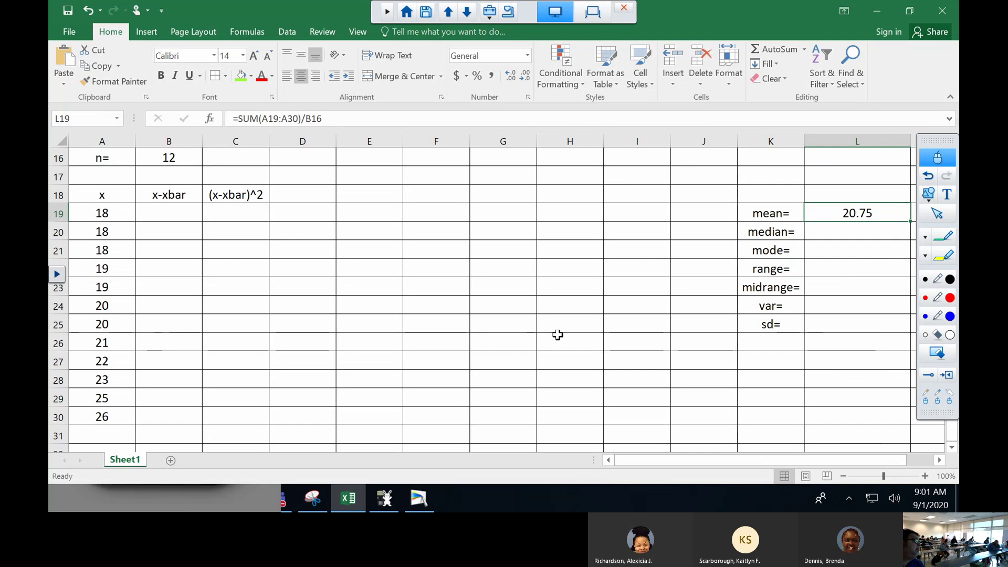
# Highlight the two middle data values in A23:A24 and the sample size in B16 with a light gold fill.
pyautogui.click(855, 231)
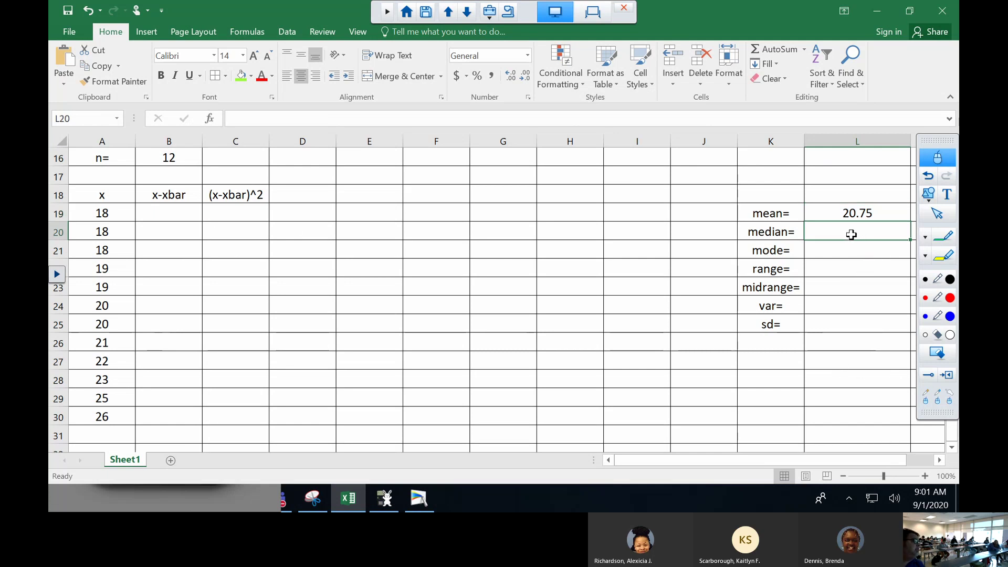
pyautogui.click(123, 211)
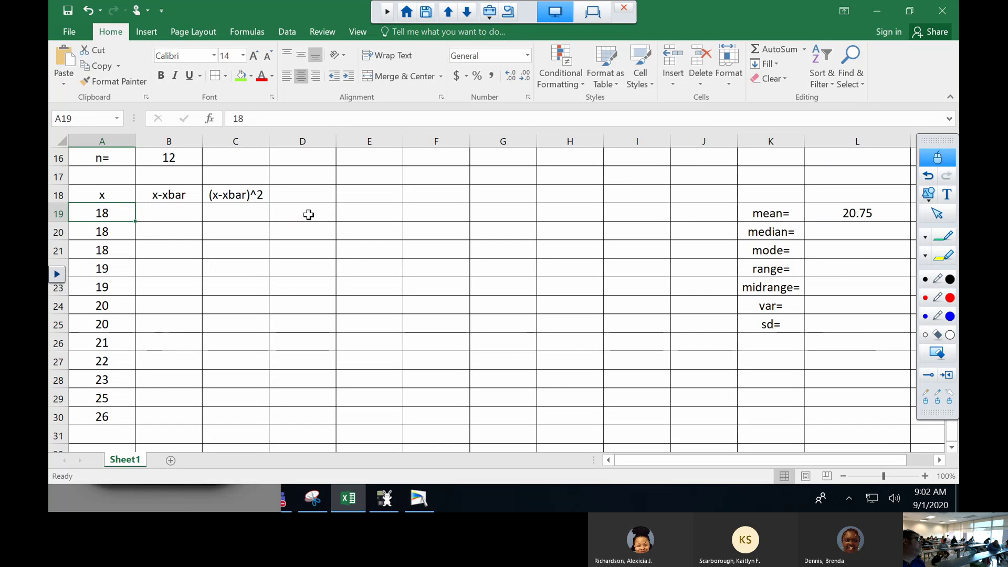
pyautogui.press('Down')
pyautogui.press('Down')
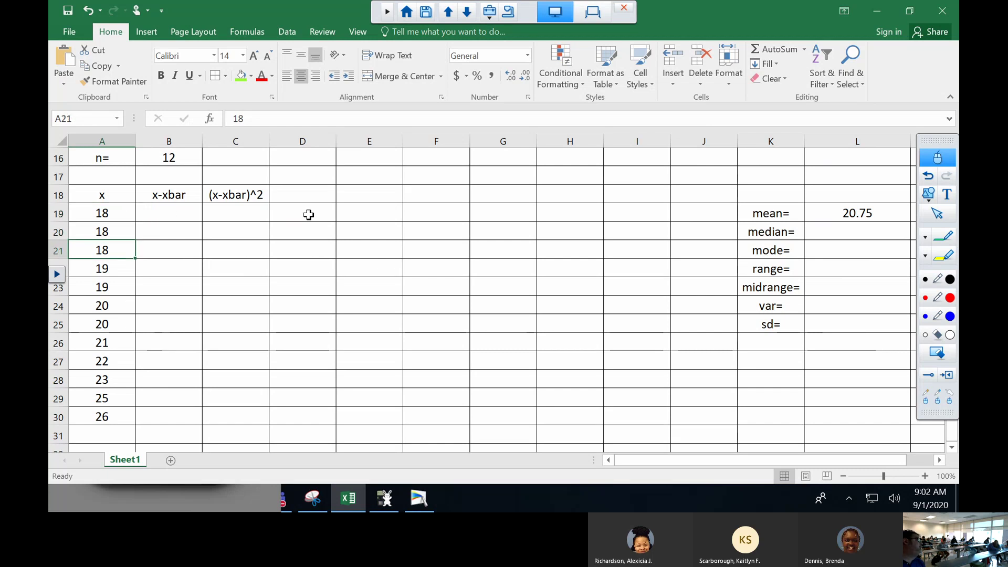
pyautogui.press('Down')
pyautogui.press('Down')
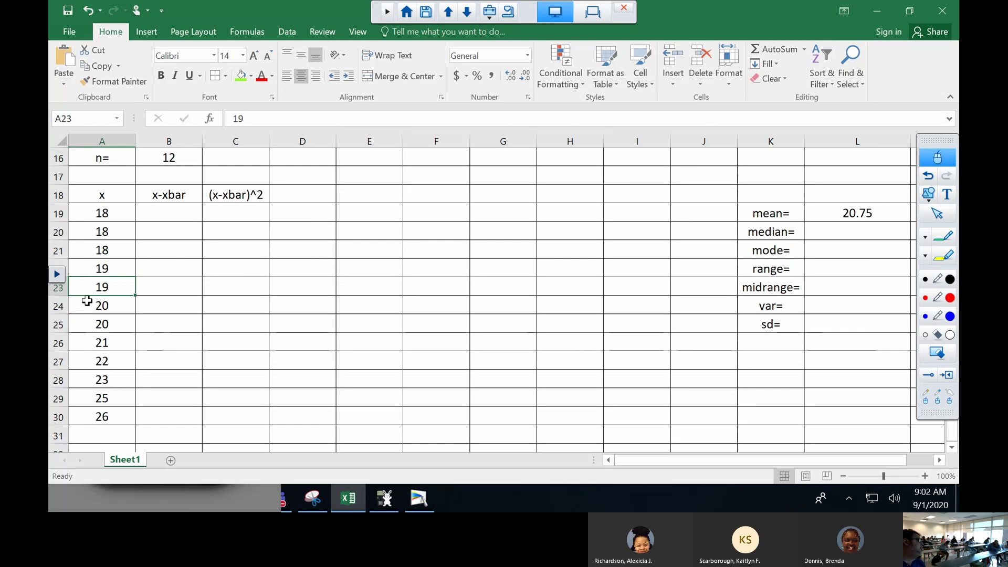
pyautogui.moveTo(83, 294); pyautogui.dragTo(84, 307)
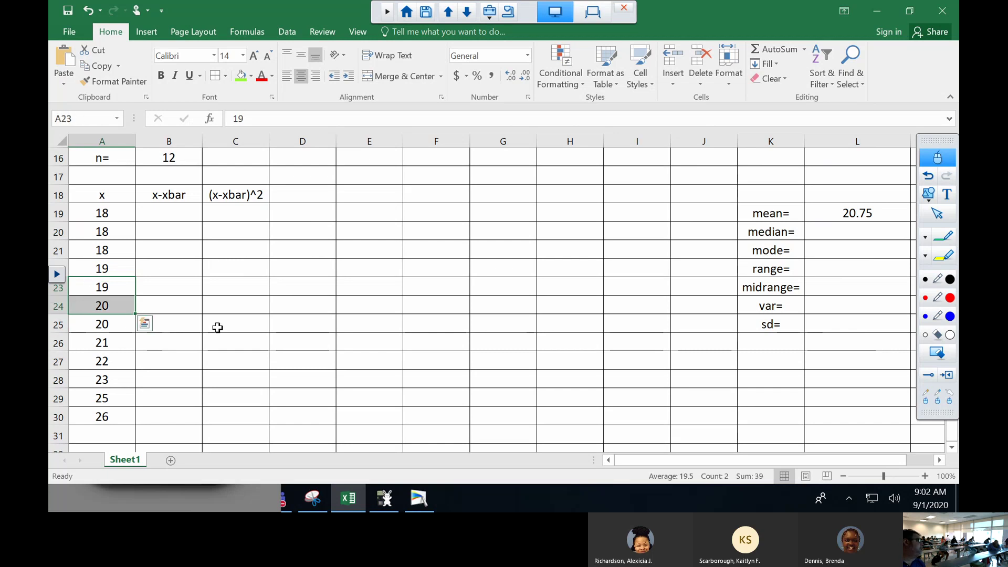
pyautogui.click(251, 77)
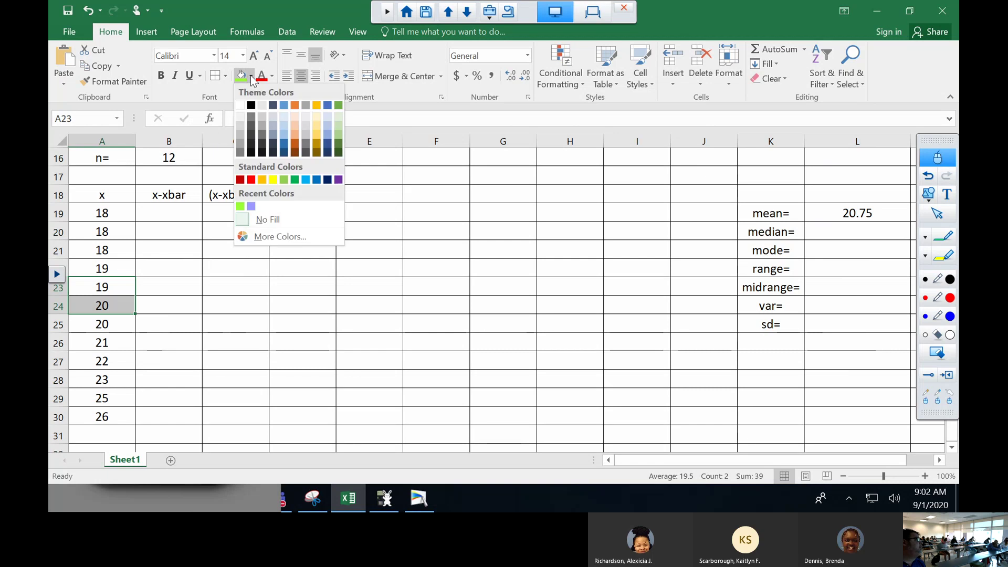
pyautogui.click(316, 126)
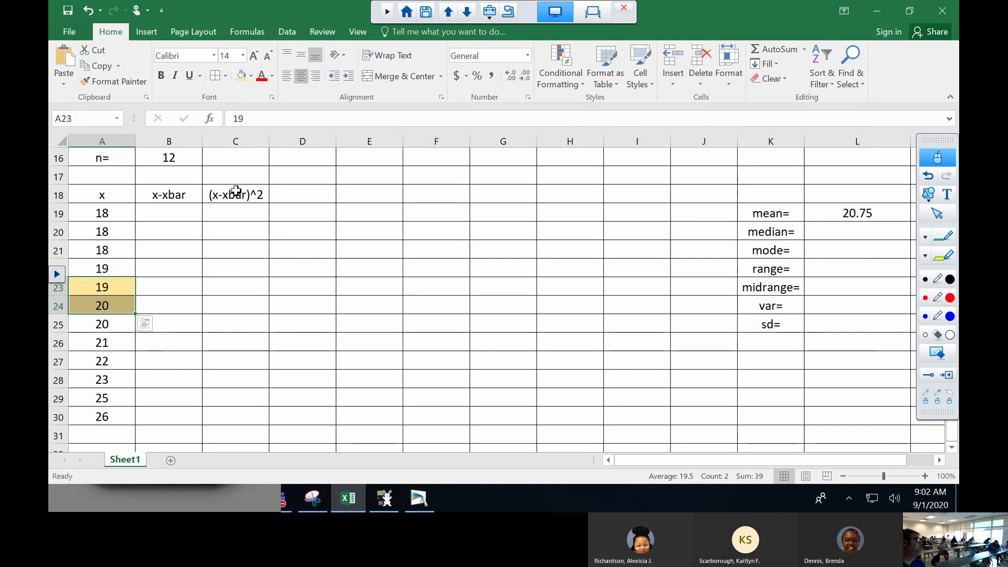
pyautogui.click(169, 156)
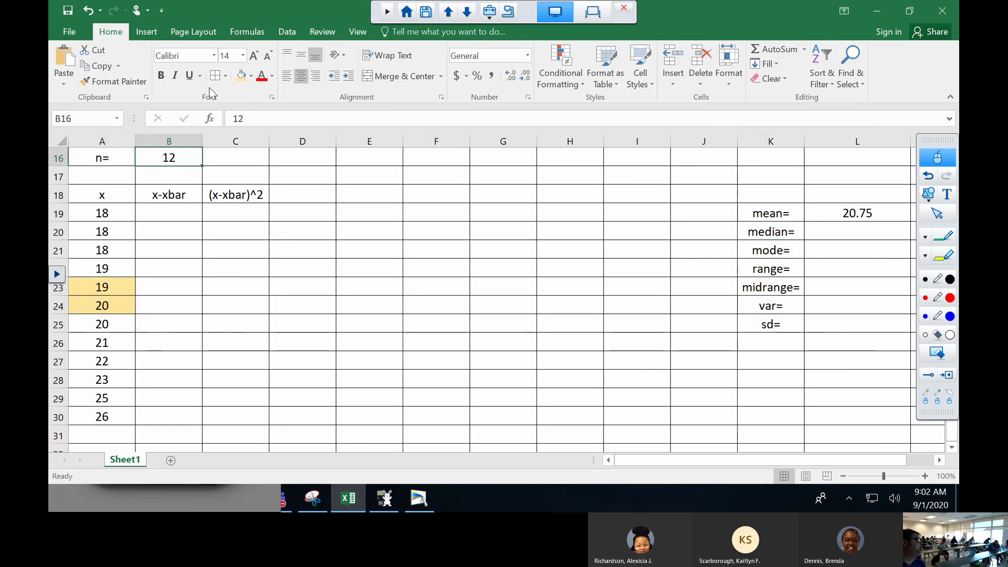
pyautogui.click(241, 76)
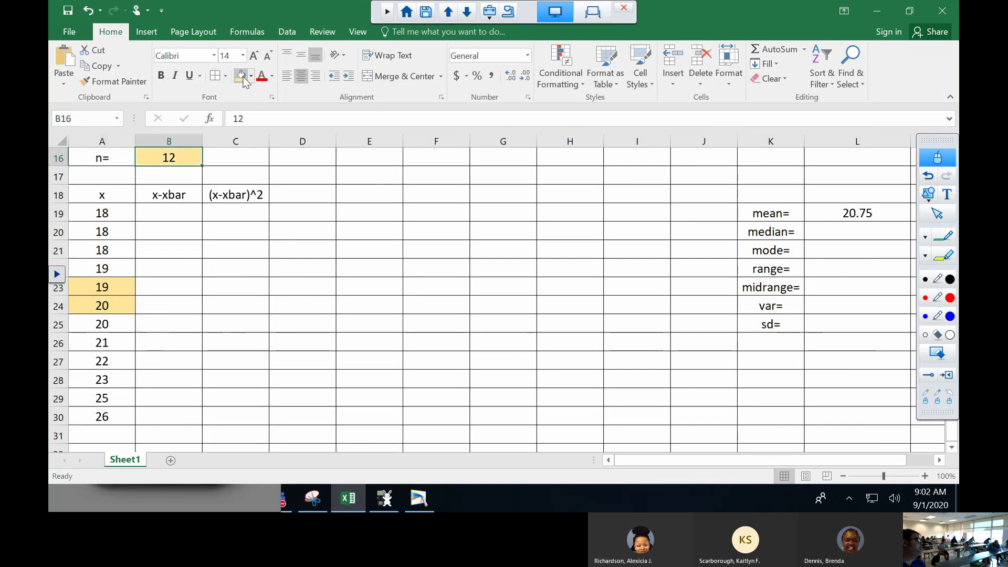
# Calculate the median in cell L20 with the formula =(A23+A24)/2 and reselect the result.
pyautogui.click(833, 234)
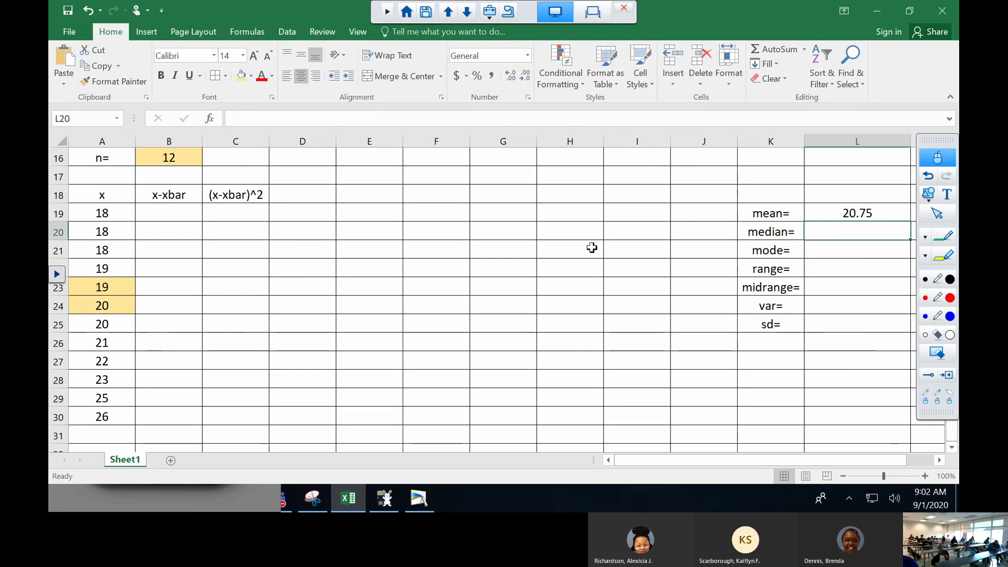
pyautogui.write('=(')
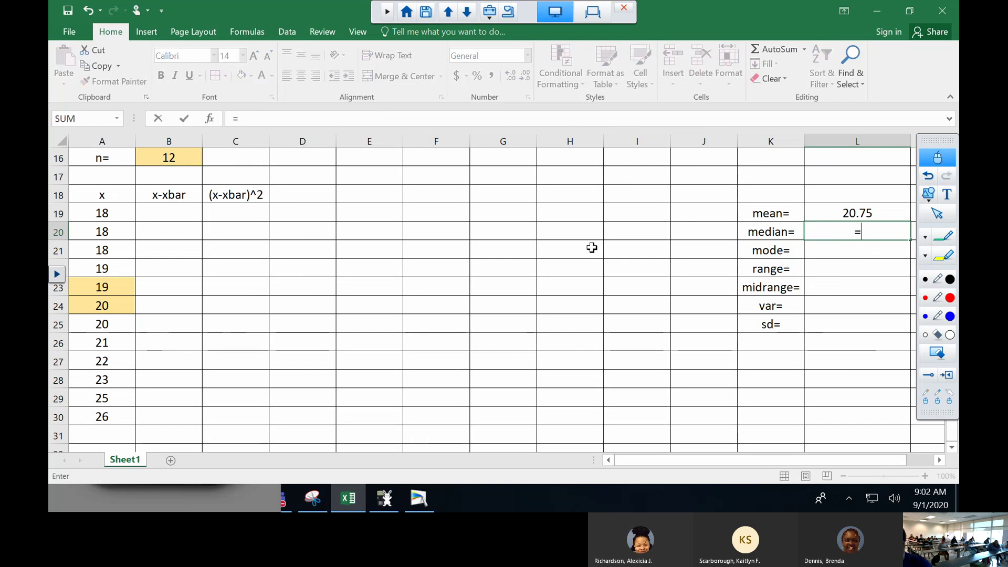
pyautogui.click(87, 286)
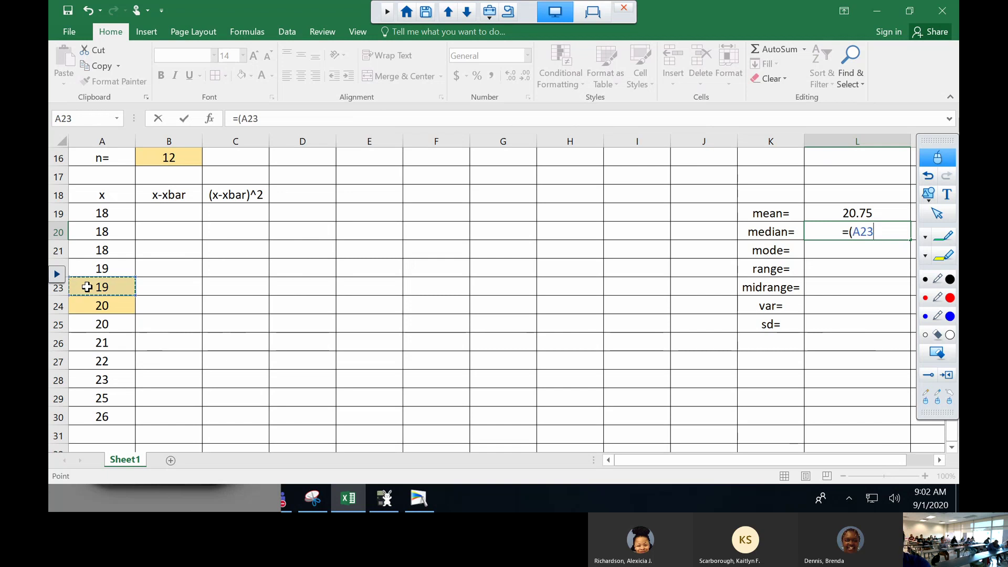
pyautogui.write('+')
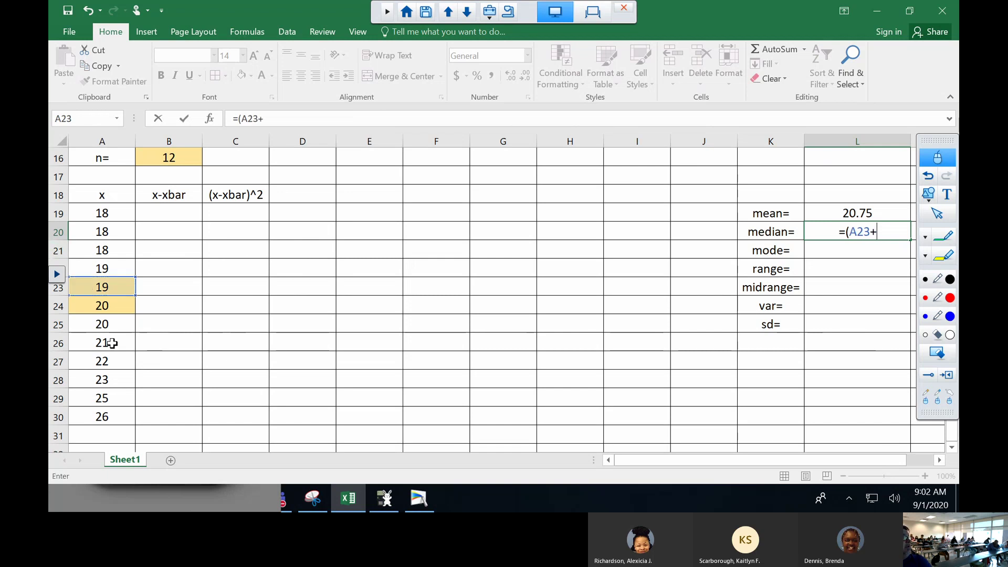
pyautogui.click(103, 308)
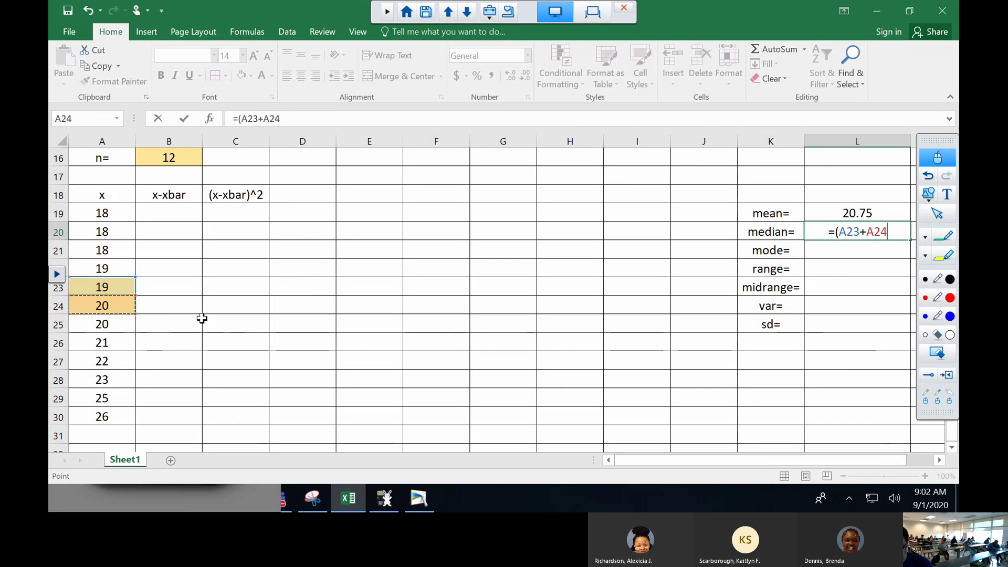
pyautogui.write(')/')
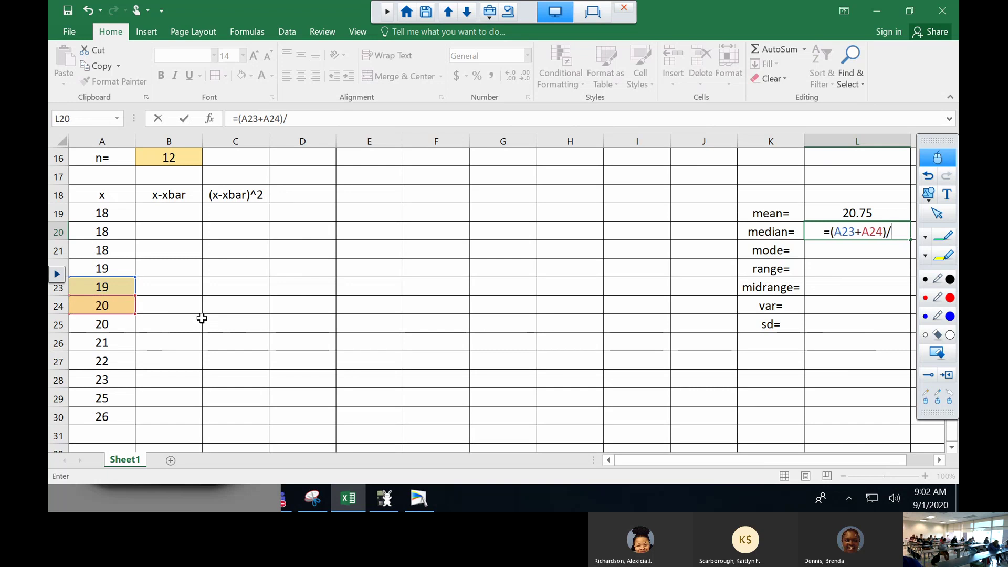
pyautogui.write('2')
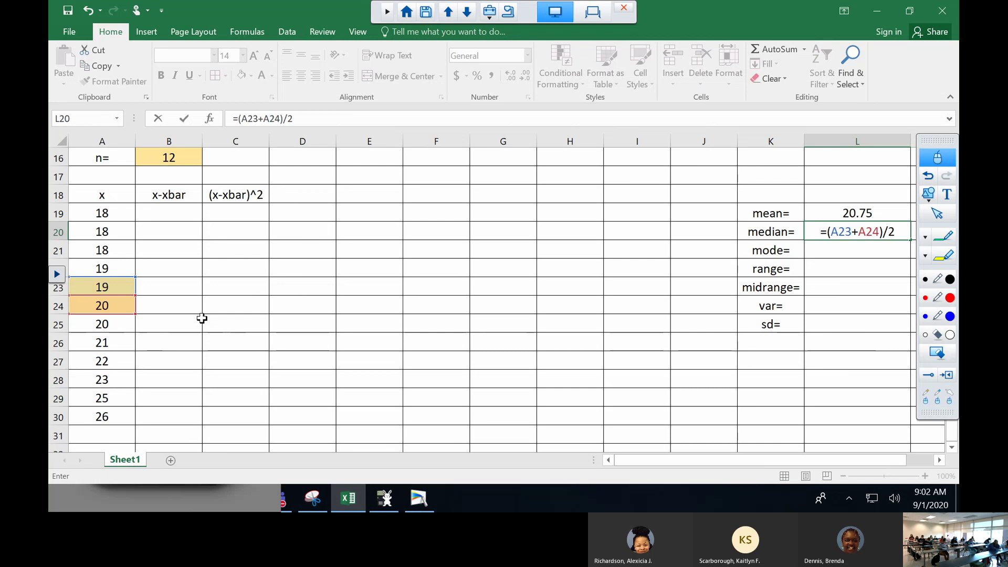
pyautogui.press('Return')
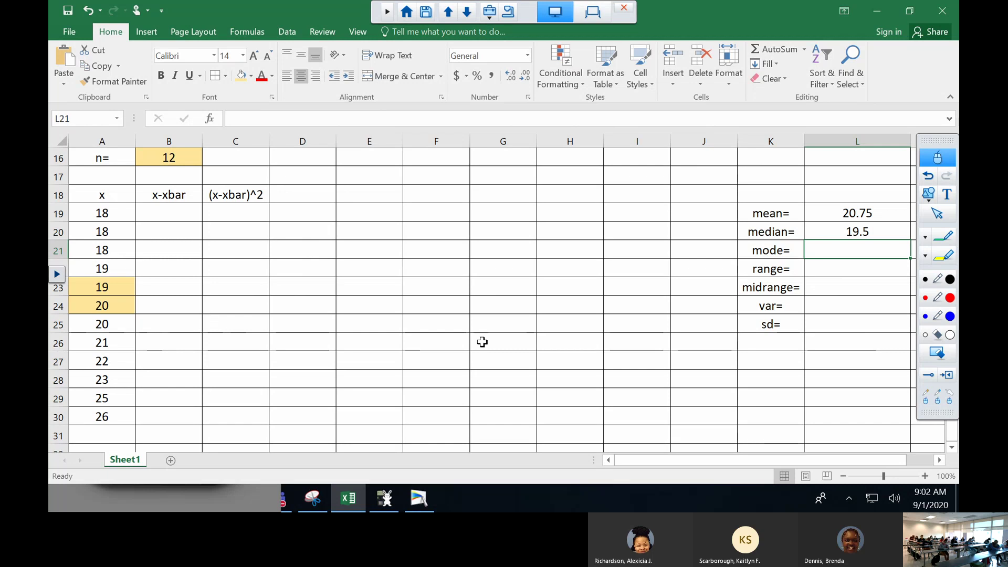
pyautogui.click(822, 232)
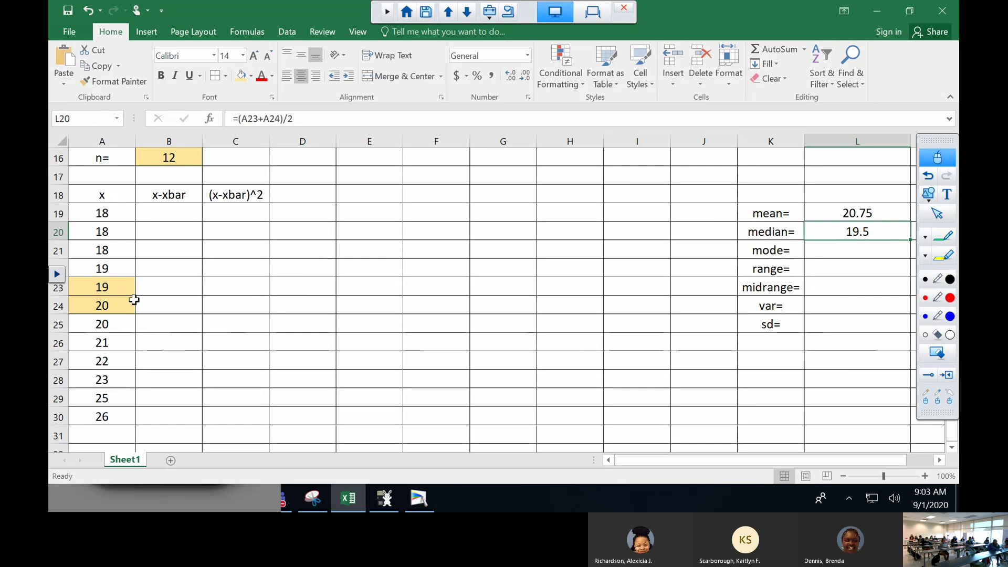
# Undo the median formula in L20 and the gold fills on B16 and A23:A24.
pyautogui.moveTo(106, 309); pyautogui.dragTo(111, 322)
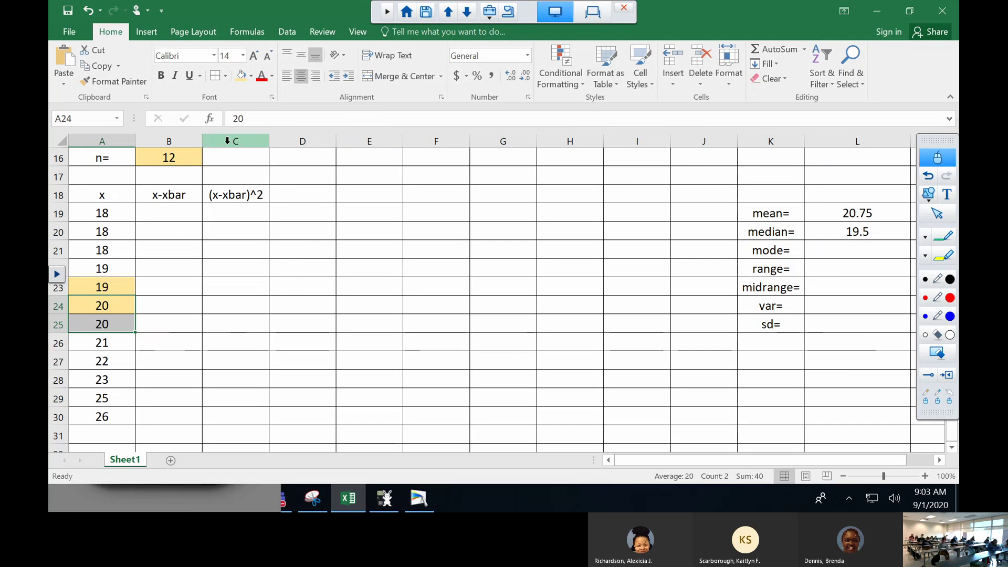
pyautogui.click(90, 16)
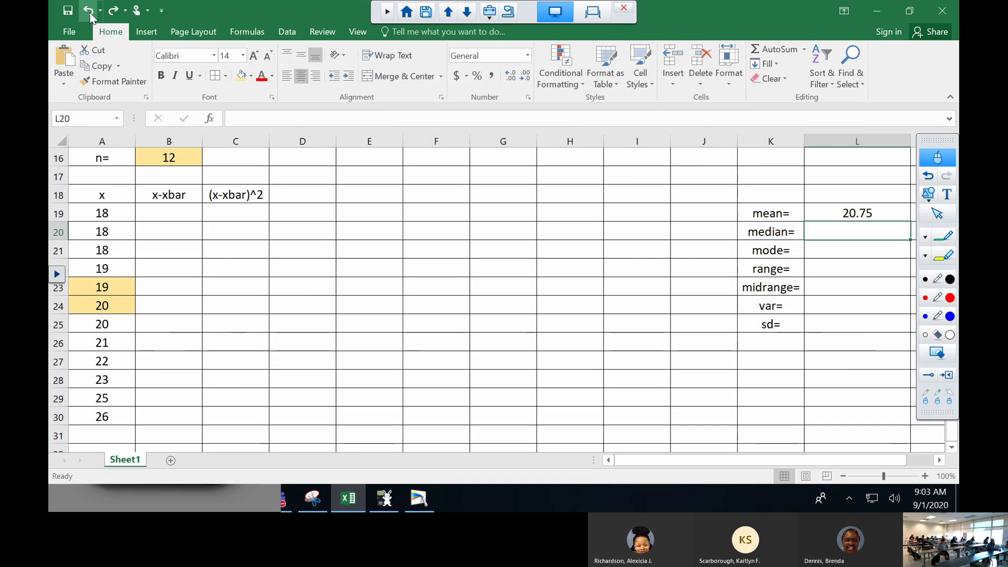
pyautogui.click(90, 11)
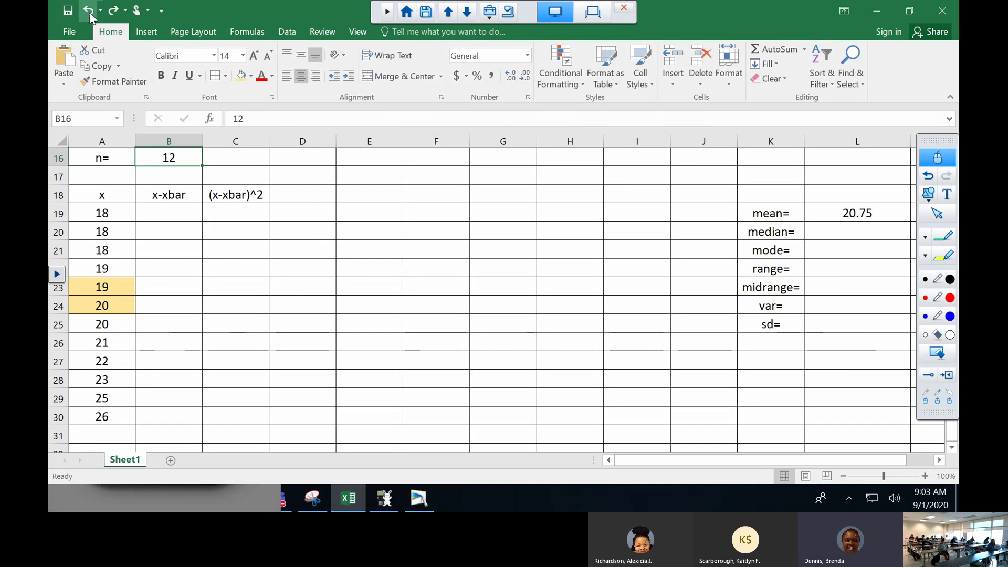
pyautogui.click(89, 16)
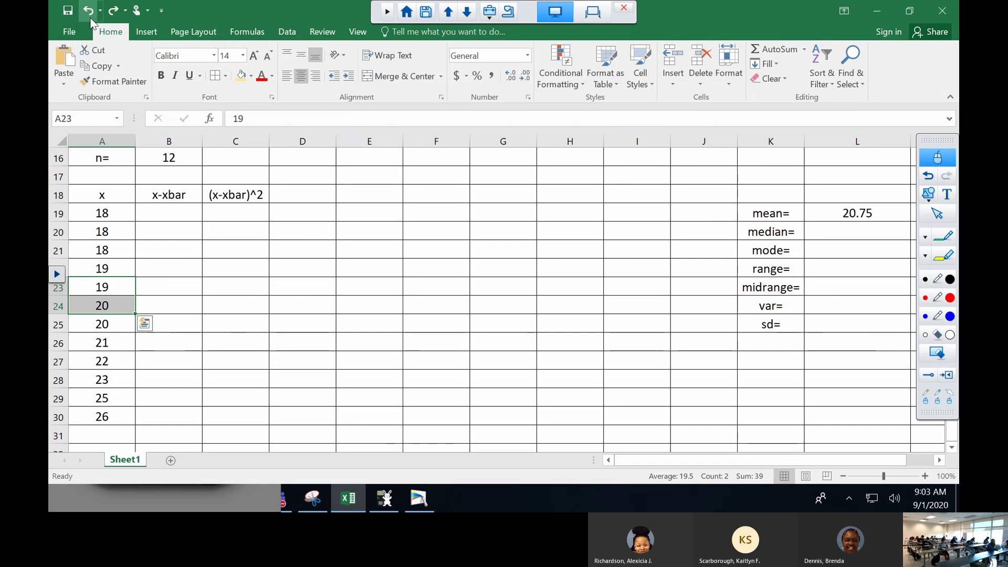
# Highlight the two middle data values in A24:A25 and the median cell L20 with the light gold fill.
pyautogui.click(95, 309)
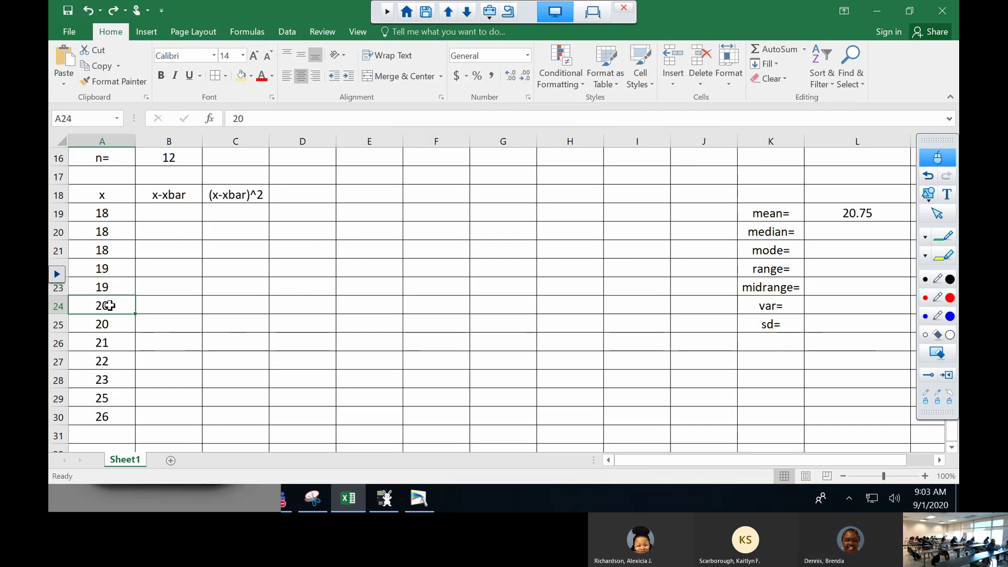
pyautogui.moveTo(108, 306); pyautogui.dragTo(105, 323)
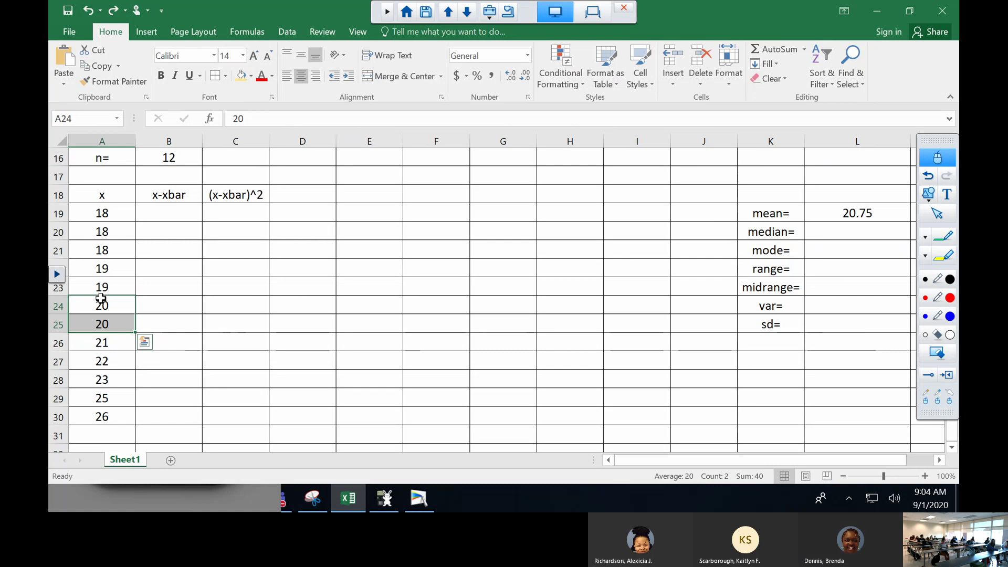
pyautogui.moveTo(101, 298); pyautogui.dragTo(105, 322)
pyautogui.click(240, 75)
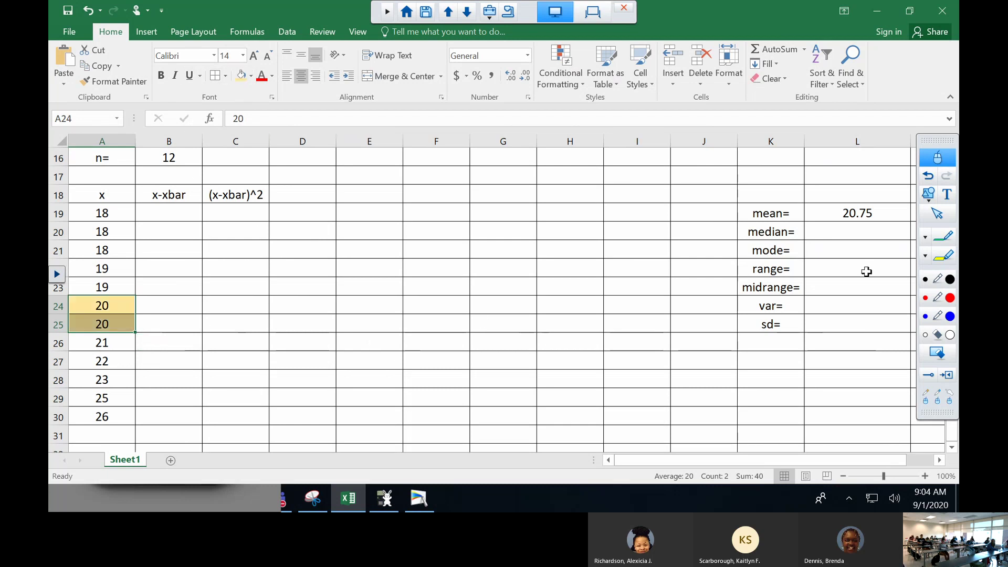
pyautogui.click(835, 230)
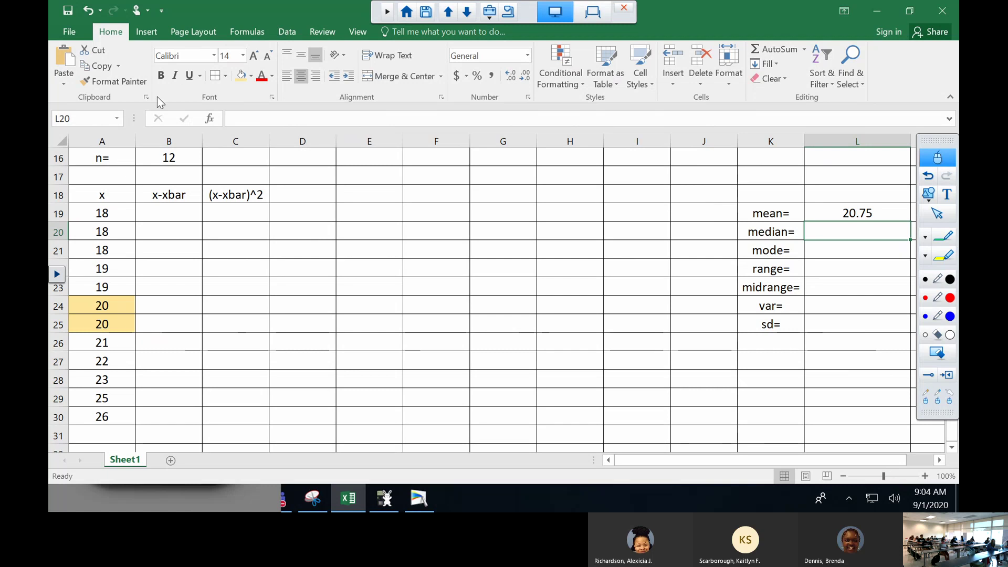
pyautogui.click(241, 75)
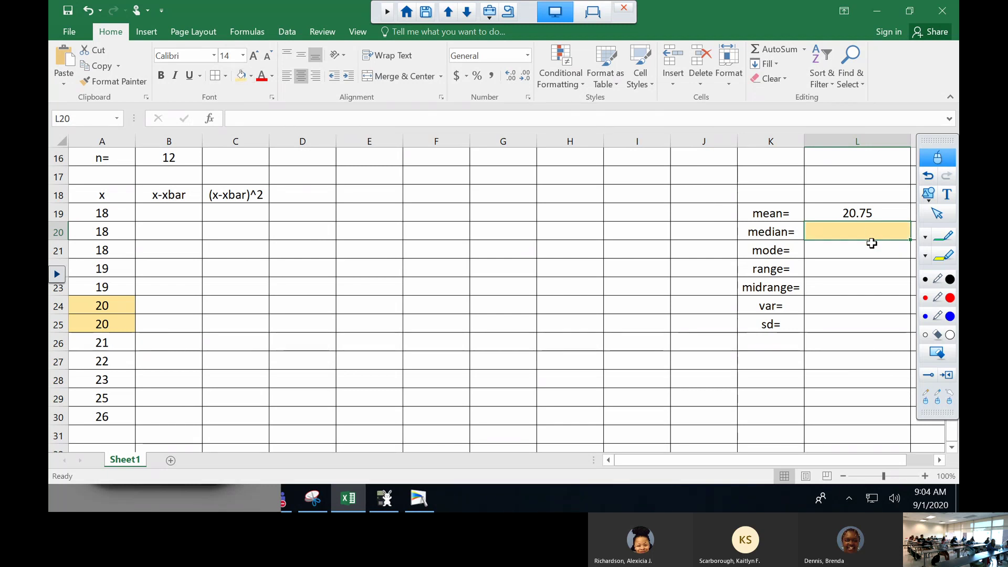
# Calculate the median in cell L20 with the formula =(A24+A25)/2.
pyautogui.write('=')
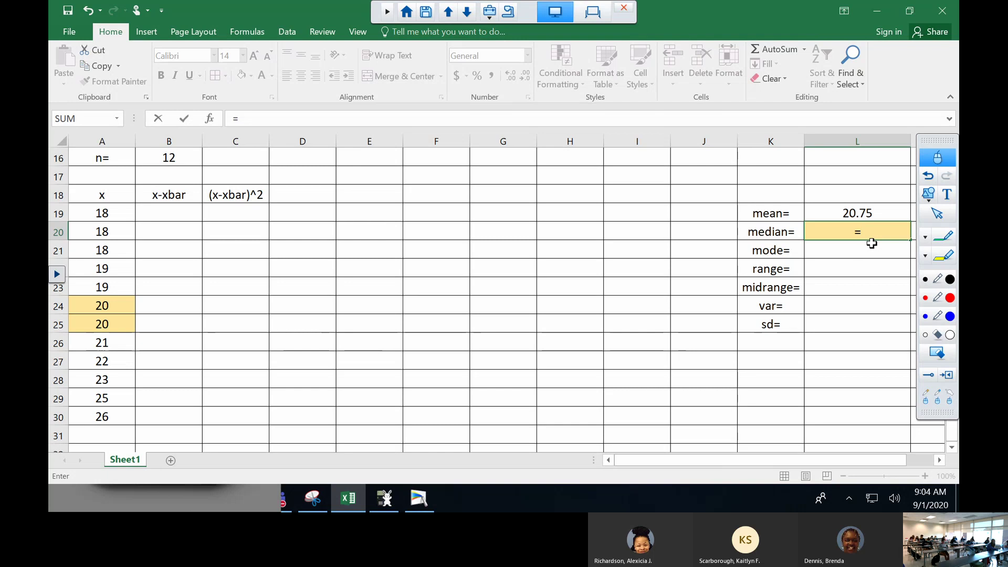
pyautogui.write('(')
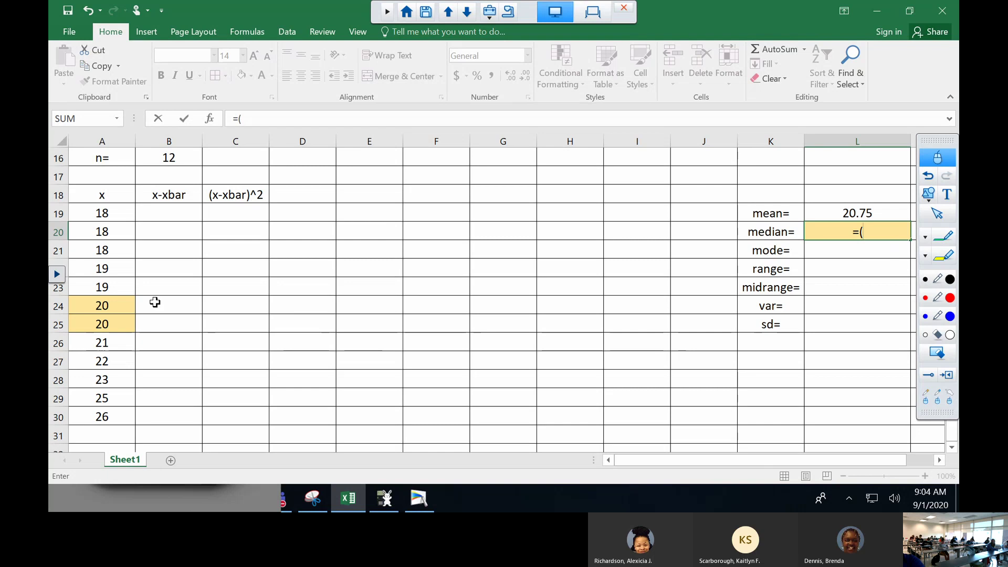
pyautogui.click(111, 305)
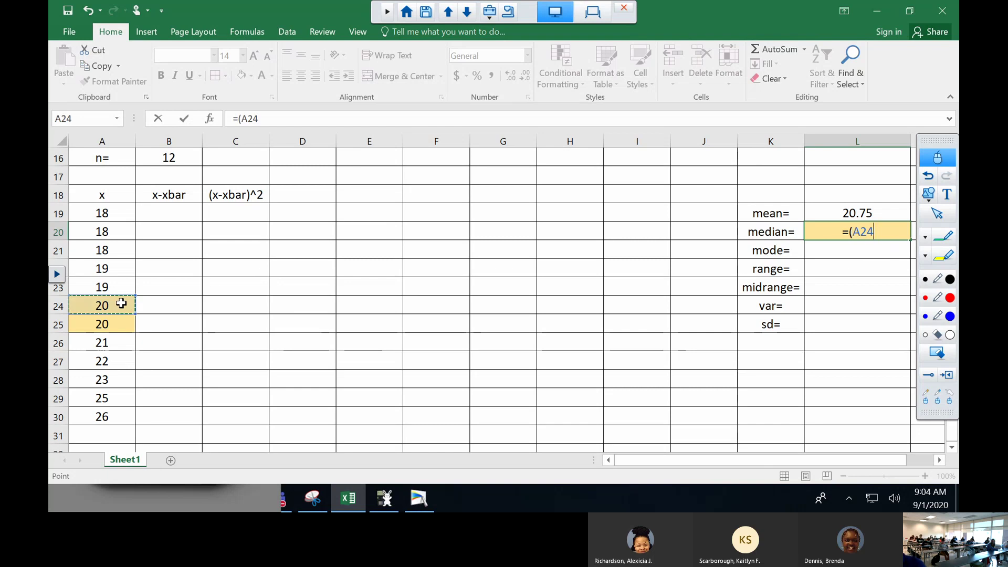
pyautogui.write('+')
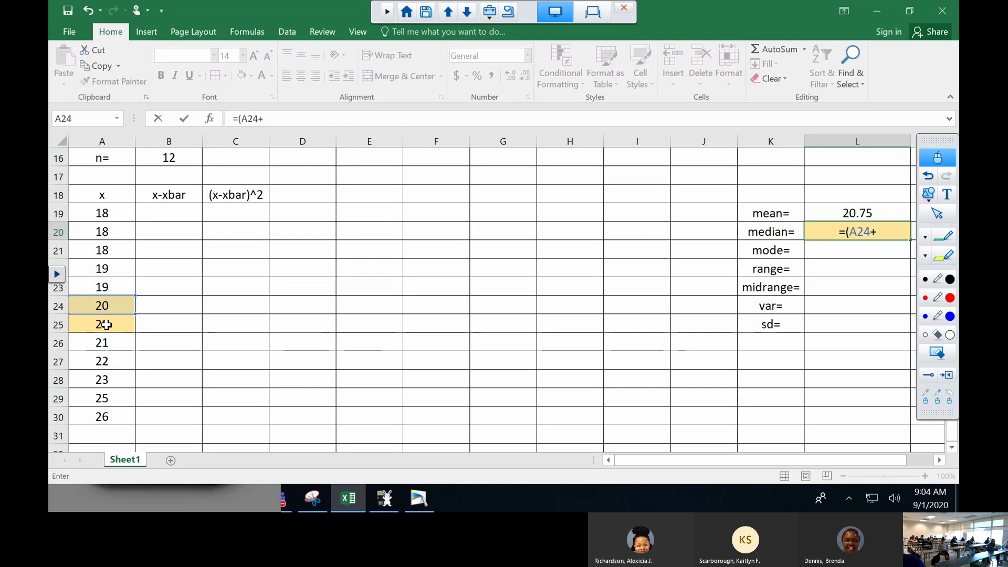
pyautogui.click(113, 323)
pyautogui.write(')/')
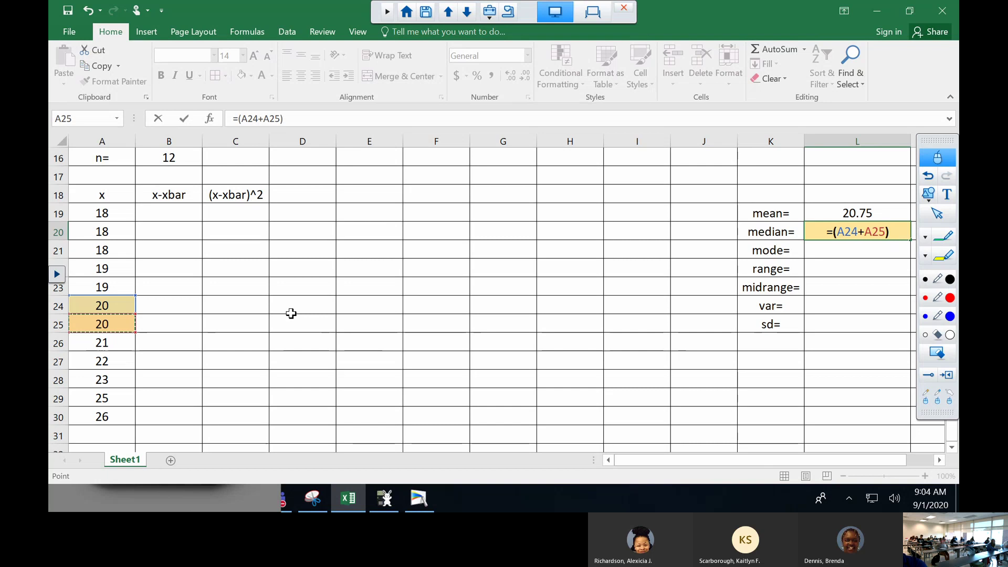
pyautogui.write('2')
pyautogui.press('Return')
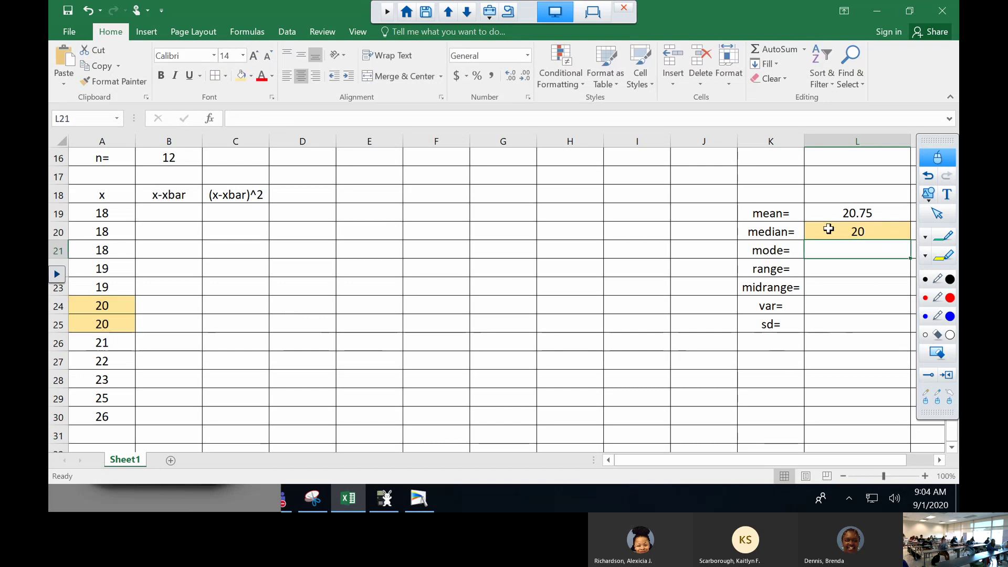
# Mark the middle values in A24:A25 and the median in L20 with blue pen dots, and return to mouse mode without the annotations.
pyautogui.click(949, 316)
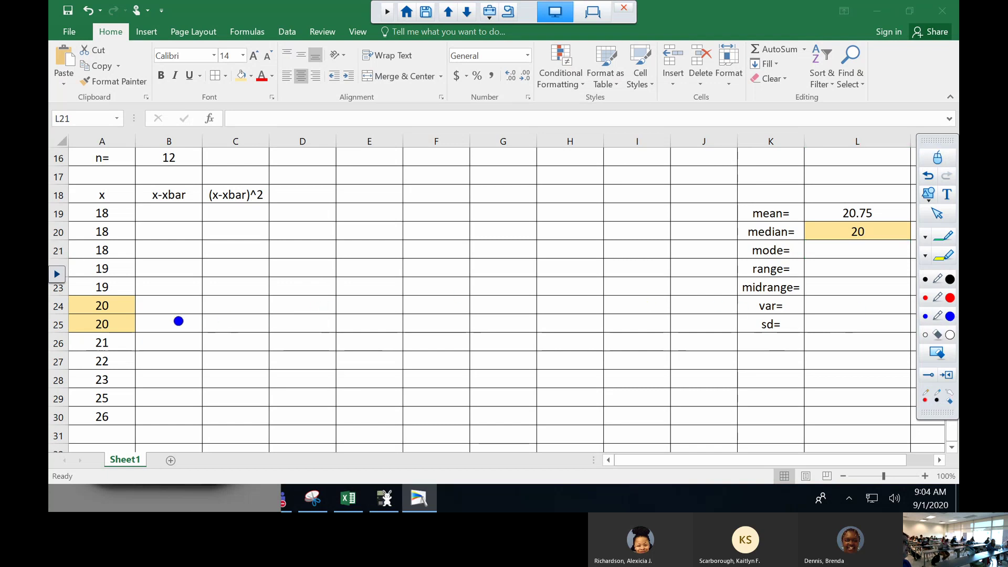
pyautogui.click(126, 314)
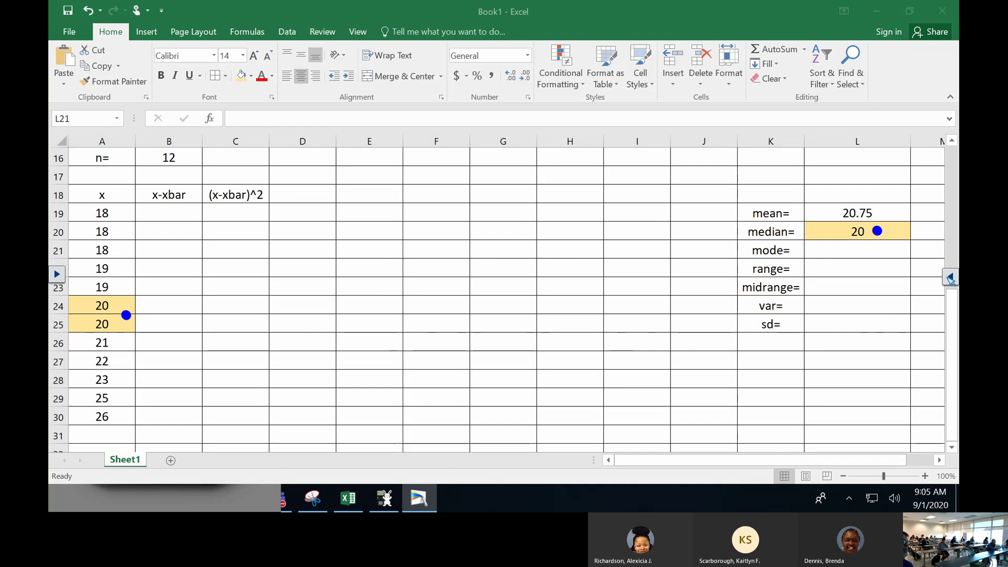
pyautogui.click(951, 277)
pyautogui.click(936, 164)
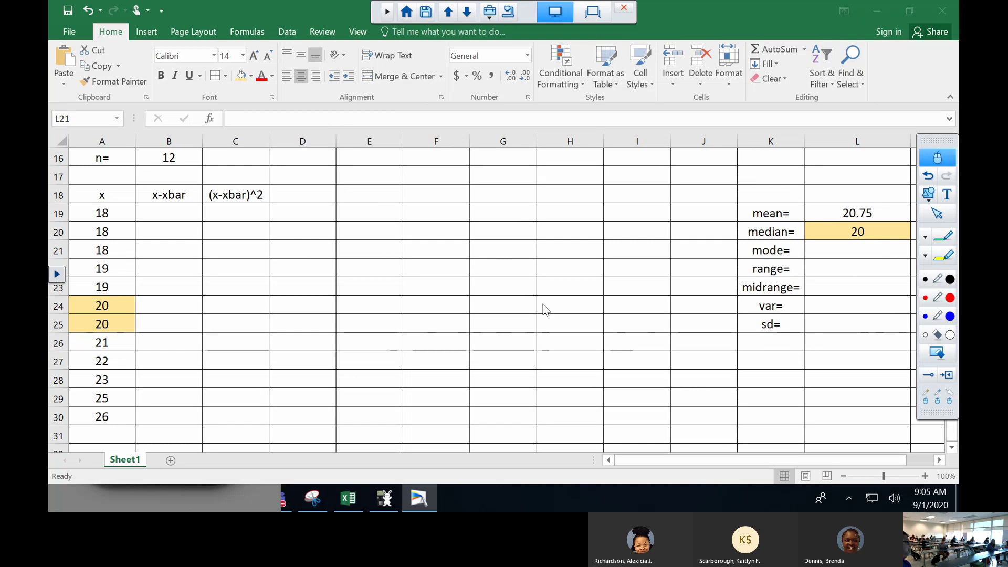
# Enter 18 as the mode in cell L21.
pyautogui.click(849, 250)
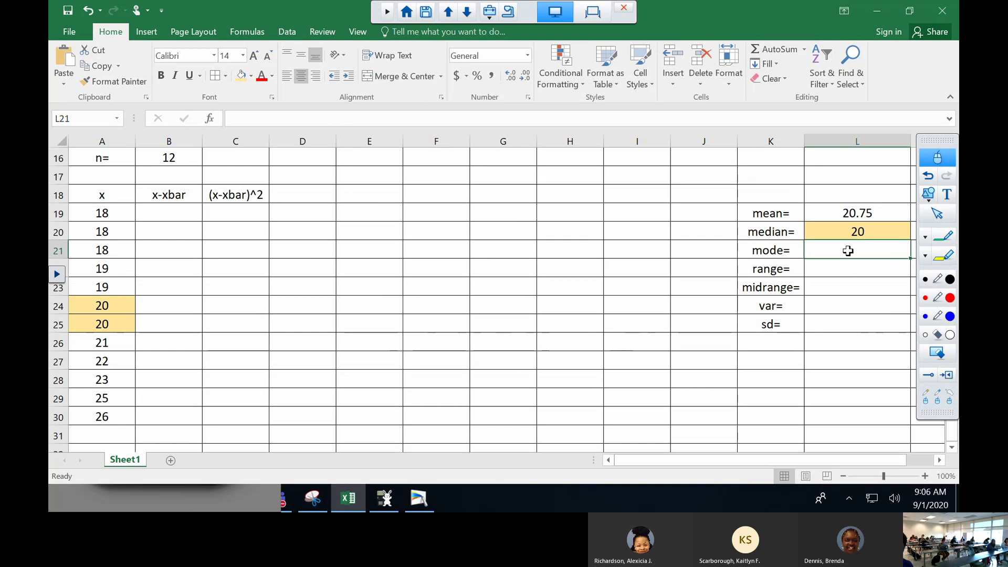
pyautogui.write('18')
pyautogui.press('Return')
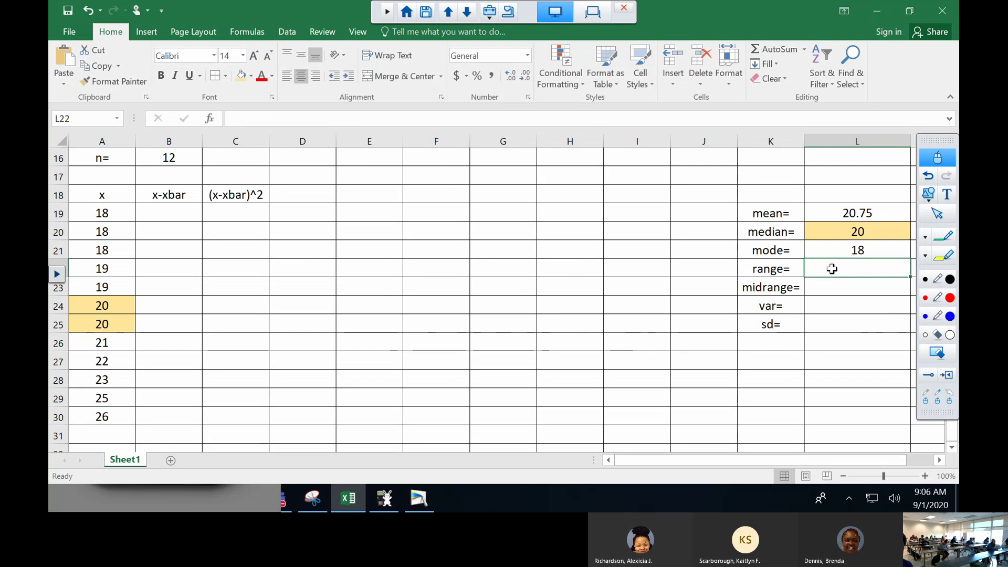
# Calculate the range in cell L22 with the formula =A30-A19.
pyautogui.write('=')
pyautogui.click(86, 416)
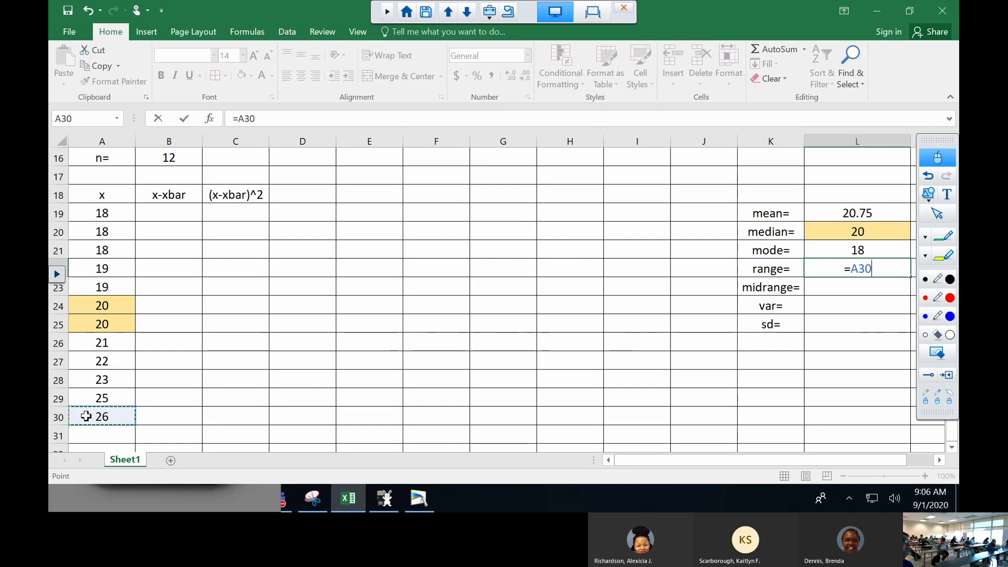
pyautogui.write('-')
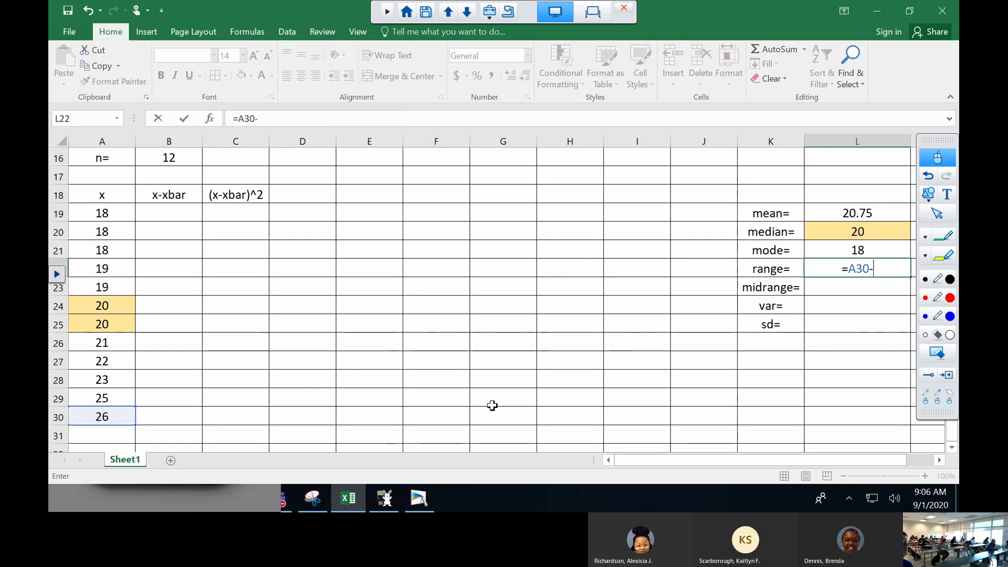
pyautogui.click(113, 212)
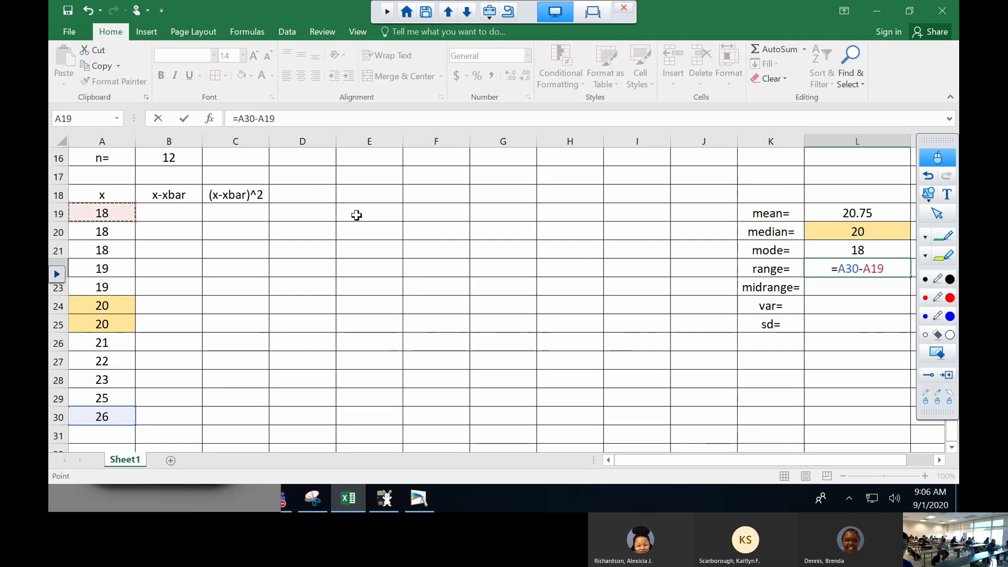
pyautogui.press('Return')
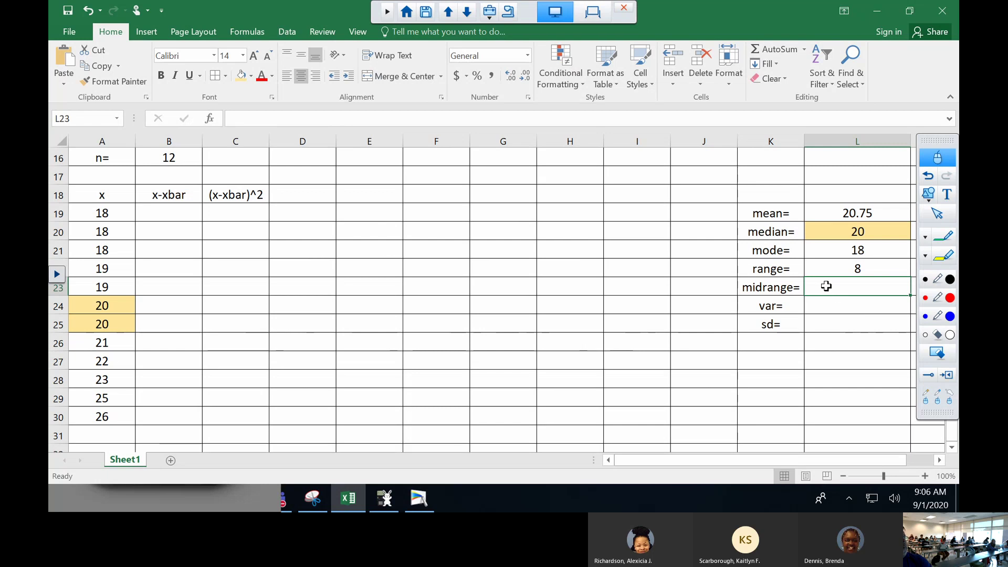
# Calculate the midrange in cell L23 with the formula =(A19+A30)/2.
pyautogui.write('=(')
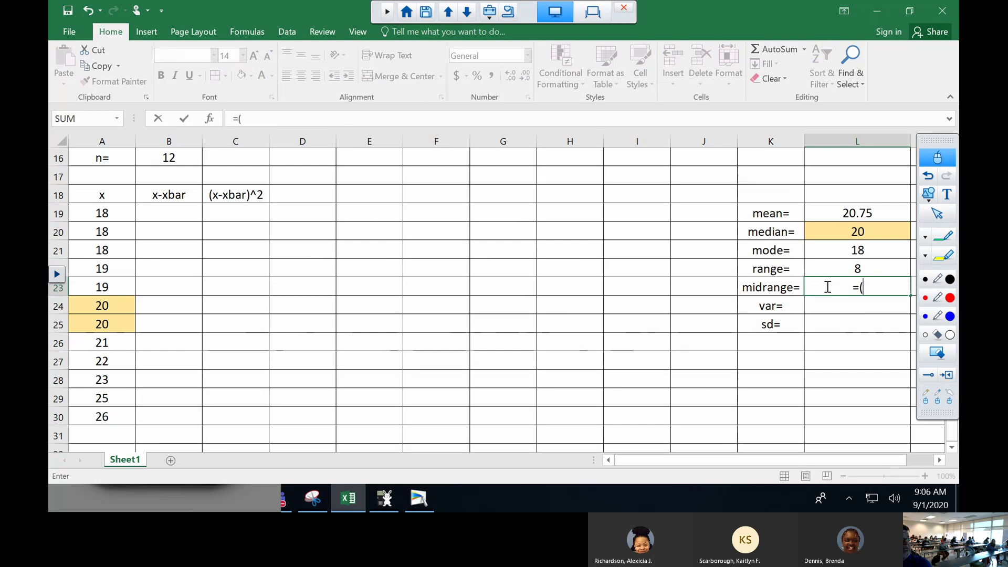
pyautogui.click(100, 210)
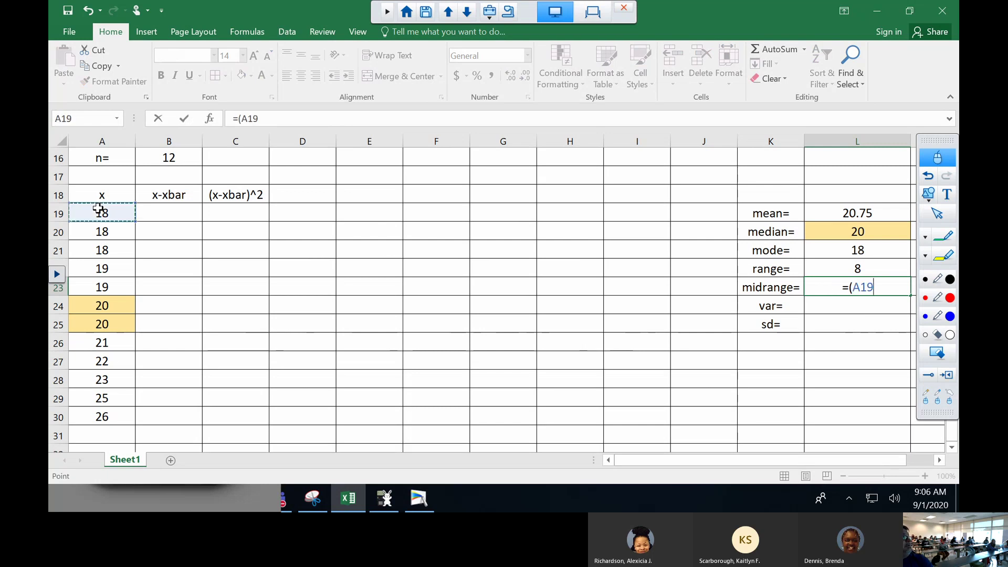
pyautogui.write('+')
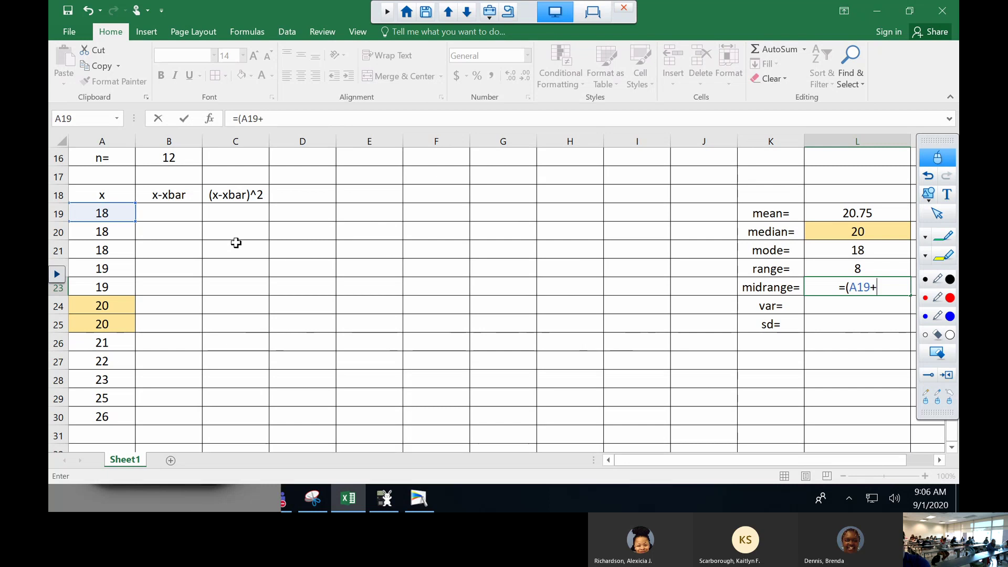
pyautogui.click(105, 415)
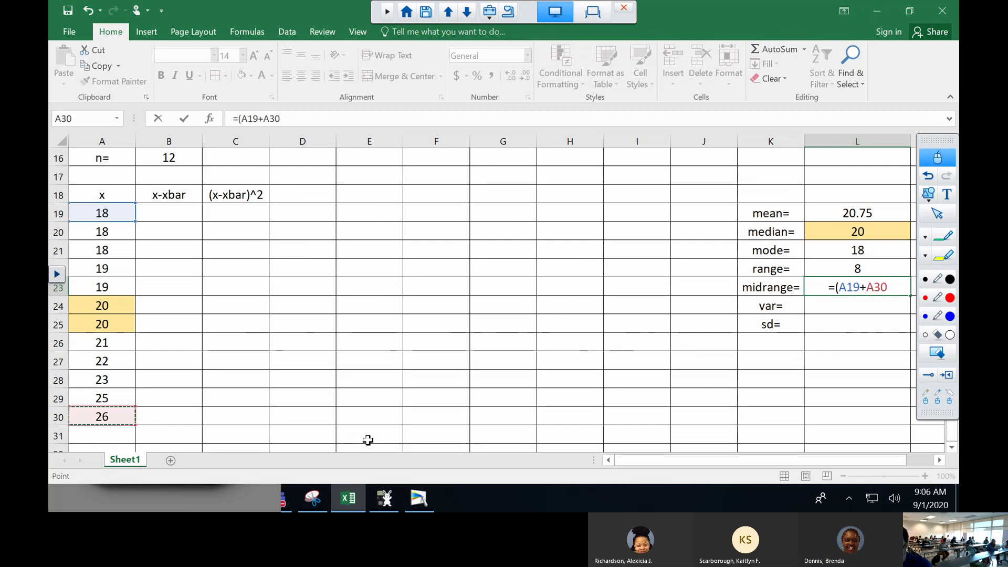
pyautogui.write(')/2')
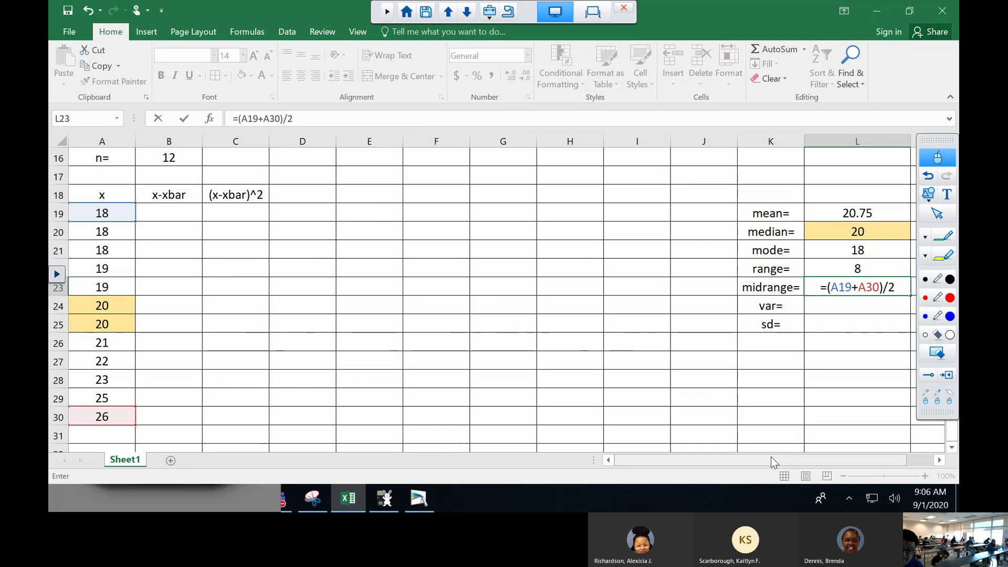
pyautogui.press('Return')
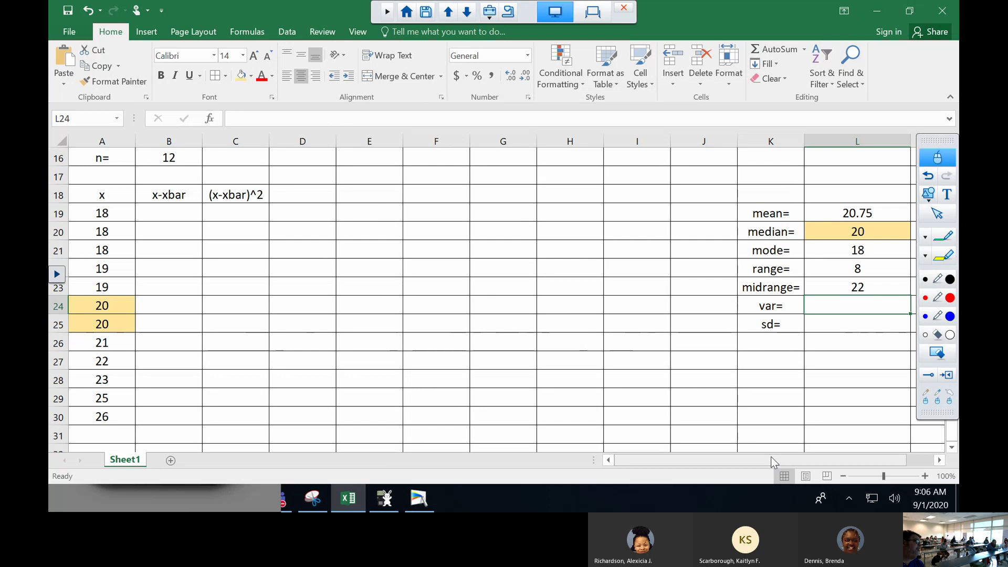
# Calculate the x-xbar deviations by entering =A19-$L$19 in cell B19 and filling it down through B30.
pyautogui.press('Left')
pyautogui.press('Left')
pyautogui.press('Left')
pyautogui.press('Left')
pyautogui.press('Left')
pyautogui.press('Left')
pyautogui.press('Left')
pyautogui.press('Left')
pyautogui.press('Left')
pyautogui.press('Left')
pyautogui.press('Up')
pyautogui.press('Up')
pyautogui.press('Up')
pyautogui.press('Up')
pyautogui.press('Up')
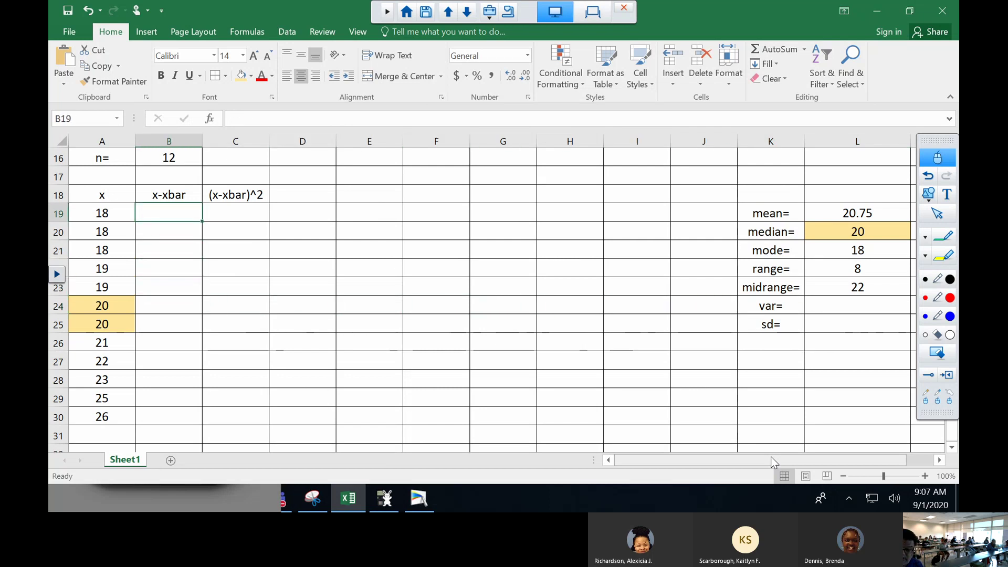
pyautogui.write('=')
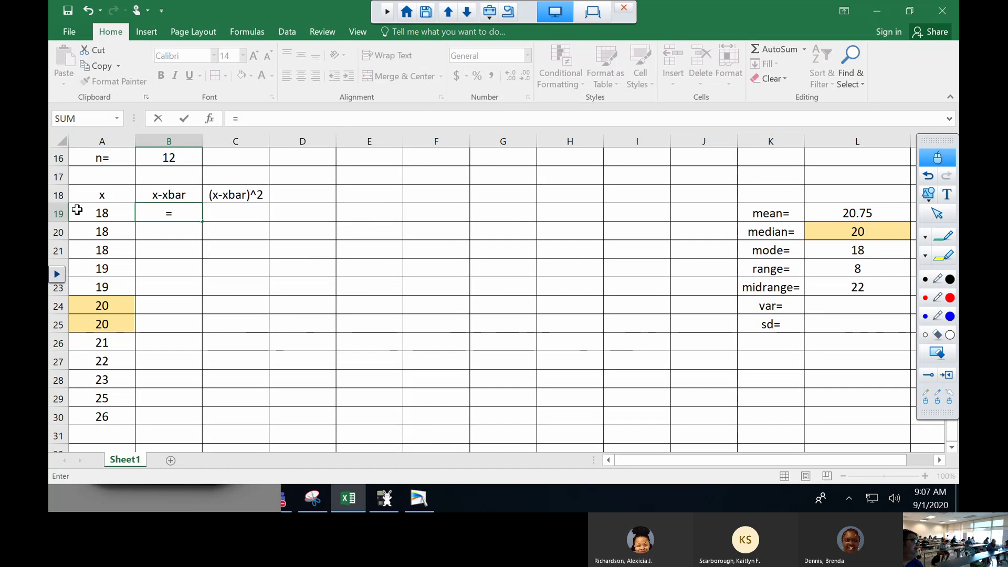
pyautogui.click(94, 215)
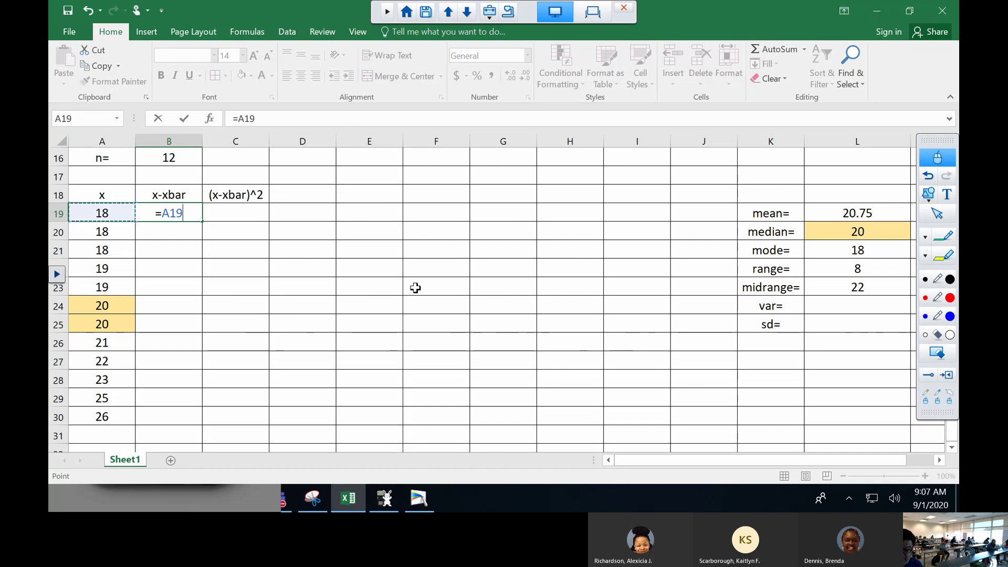
pyautogui.write('-')
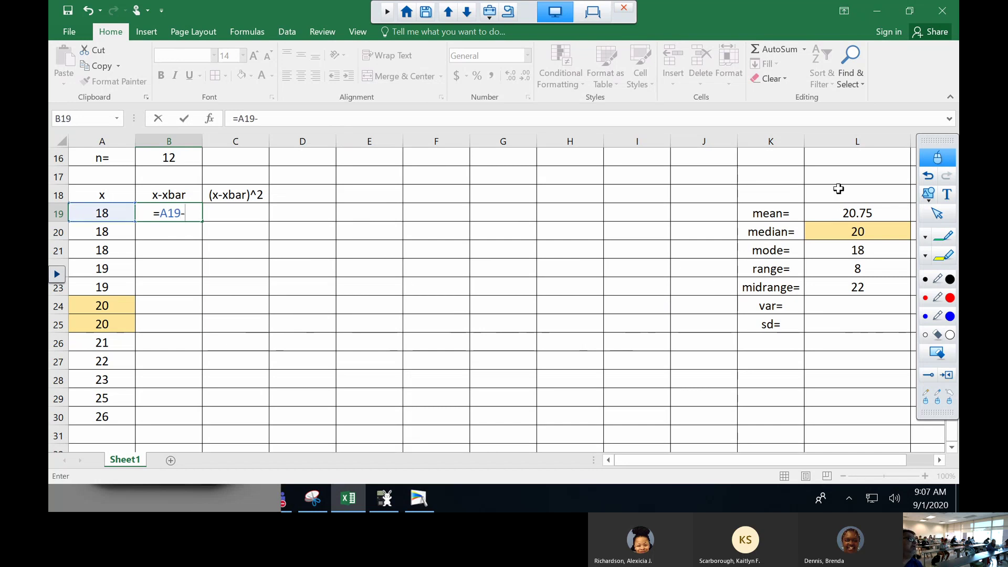
pyautogui.click(835, 214)
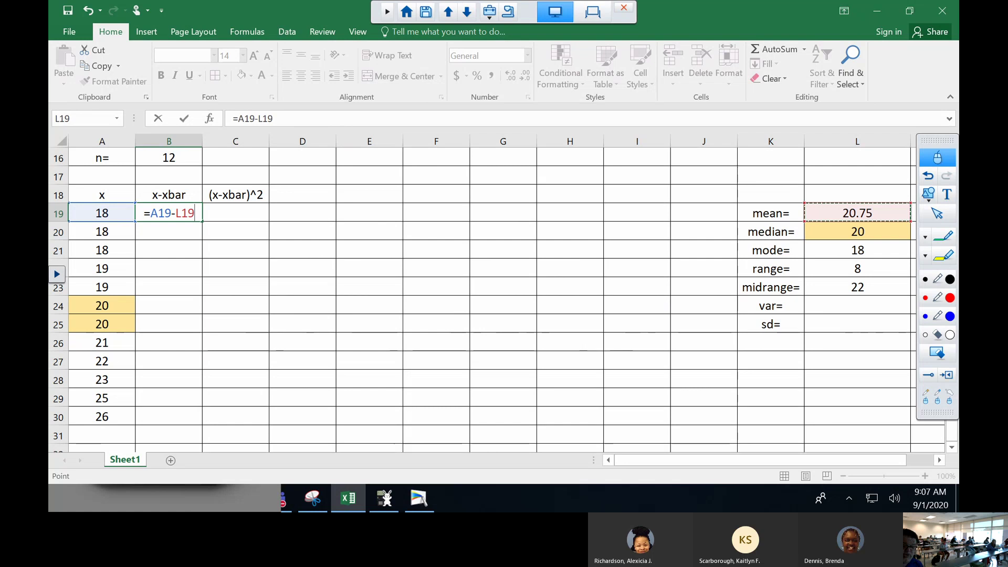
pyautogui.press('F4')
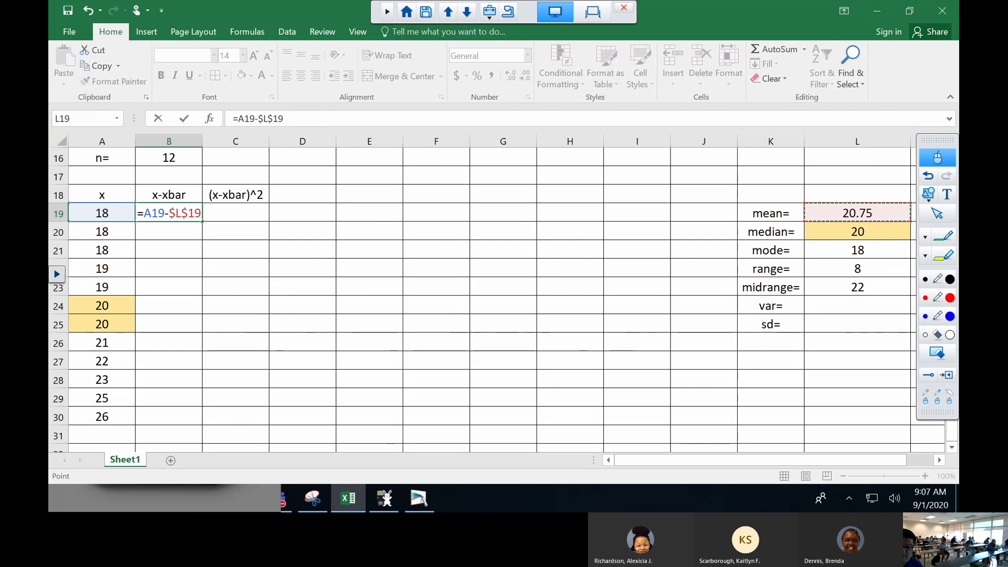
pyautogui.press('Return')
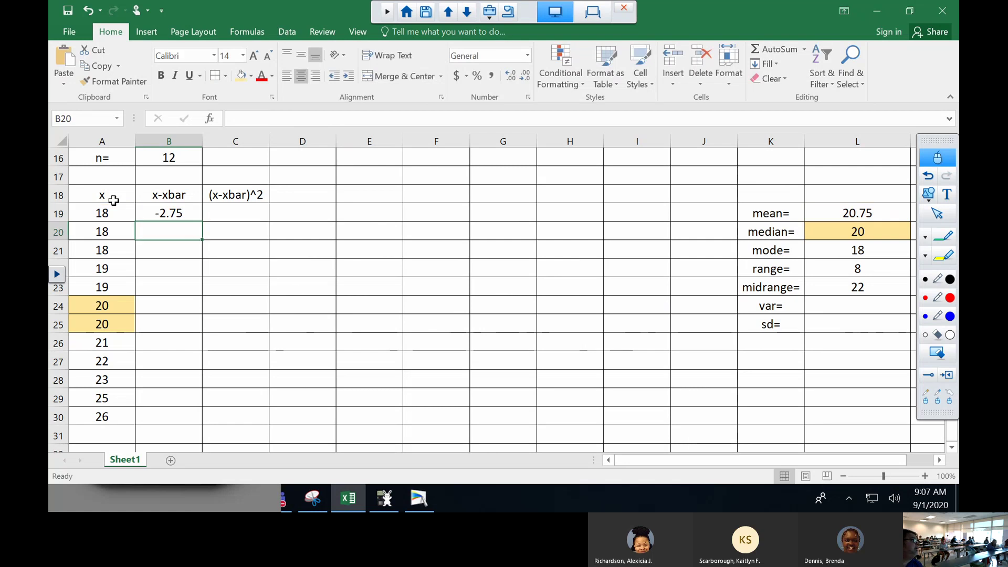
pyautogui.click(164, 212)
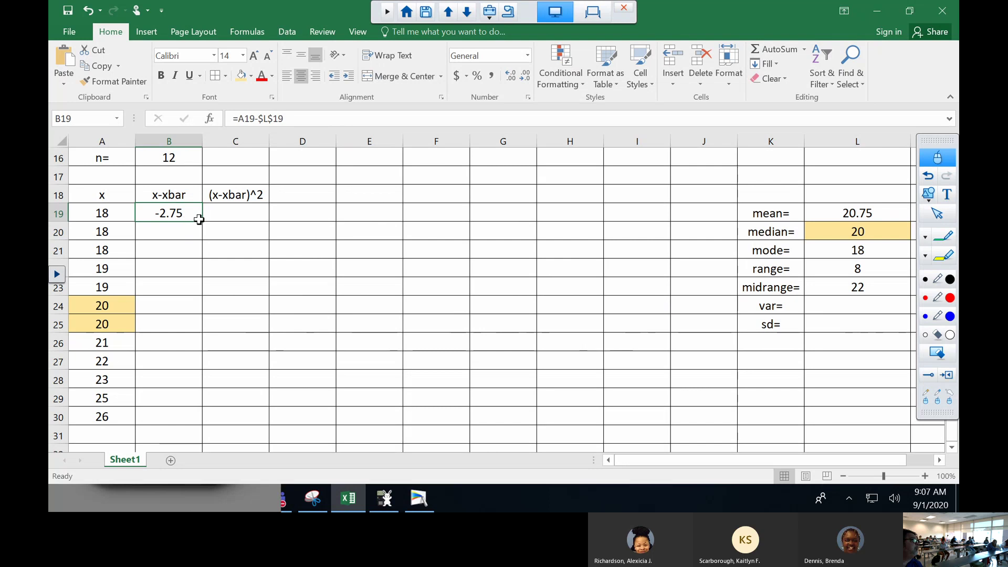
pyautogui.moveTo(202, 222); pyautogui.dragTo(215, 426)
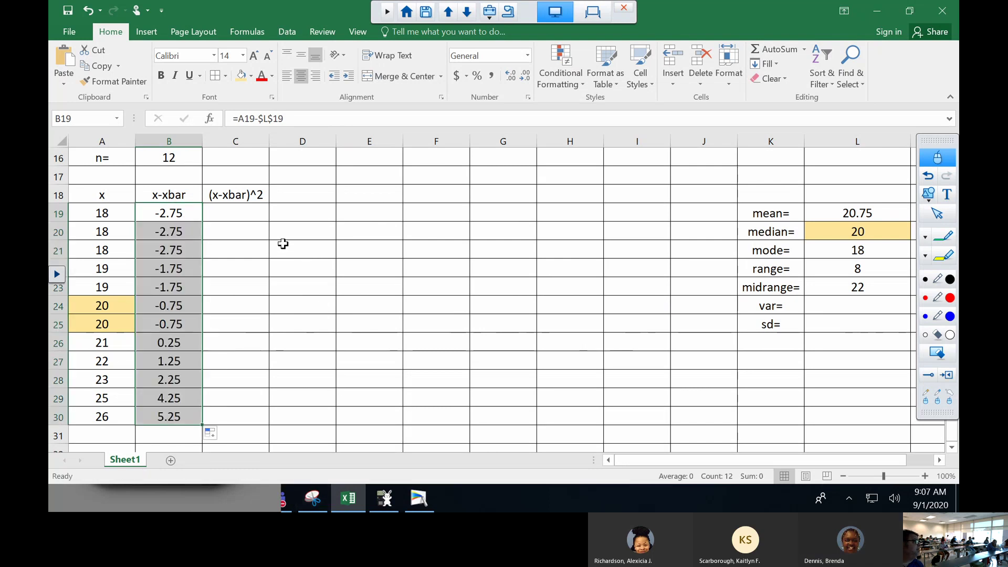
# Calculate the squared deviations by entering =B19^2 in cell C19 and filling it down through C30.
pyautogui.click(242, 212)
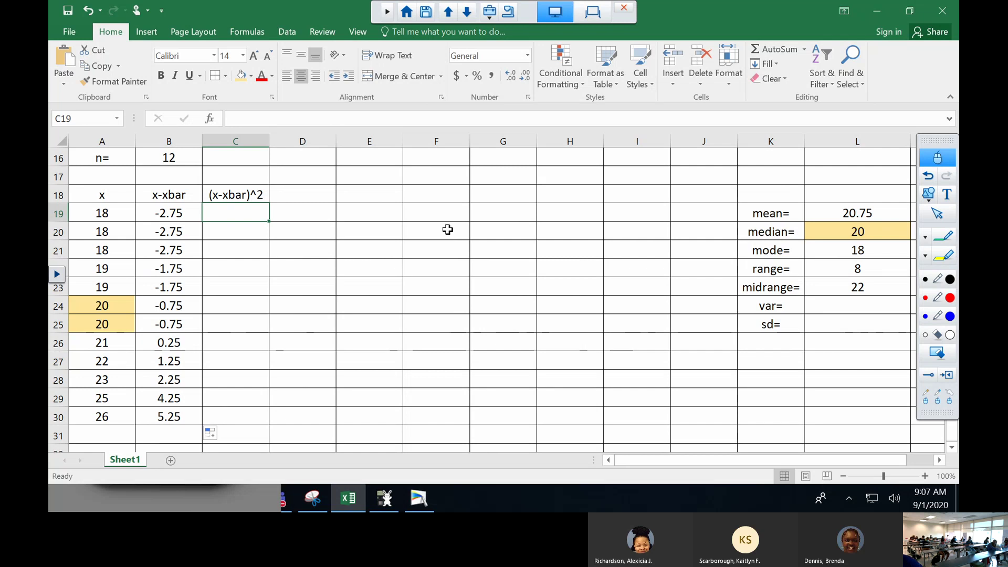
pyautogui.write('=')
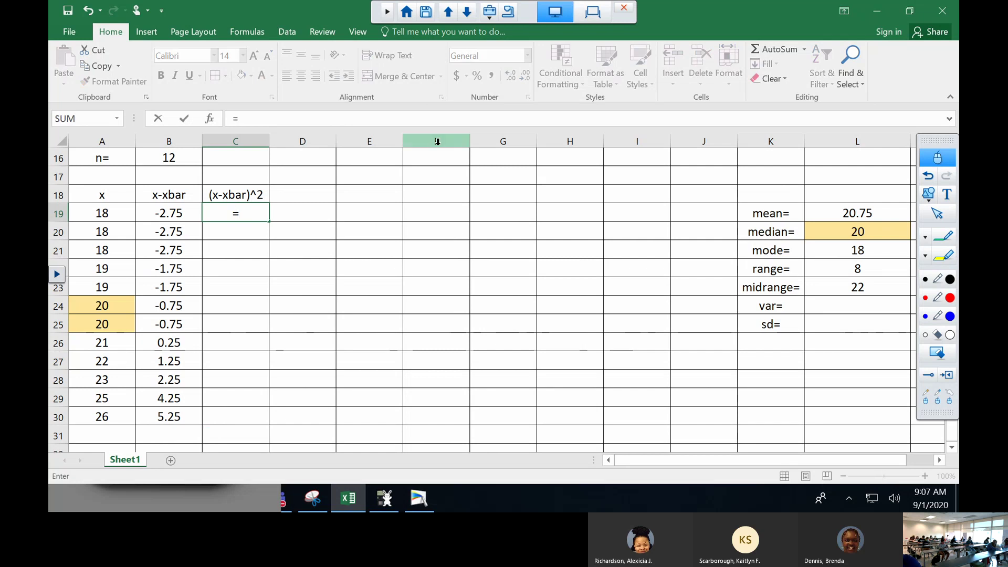
pyautogui.click(153, 214)
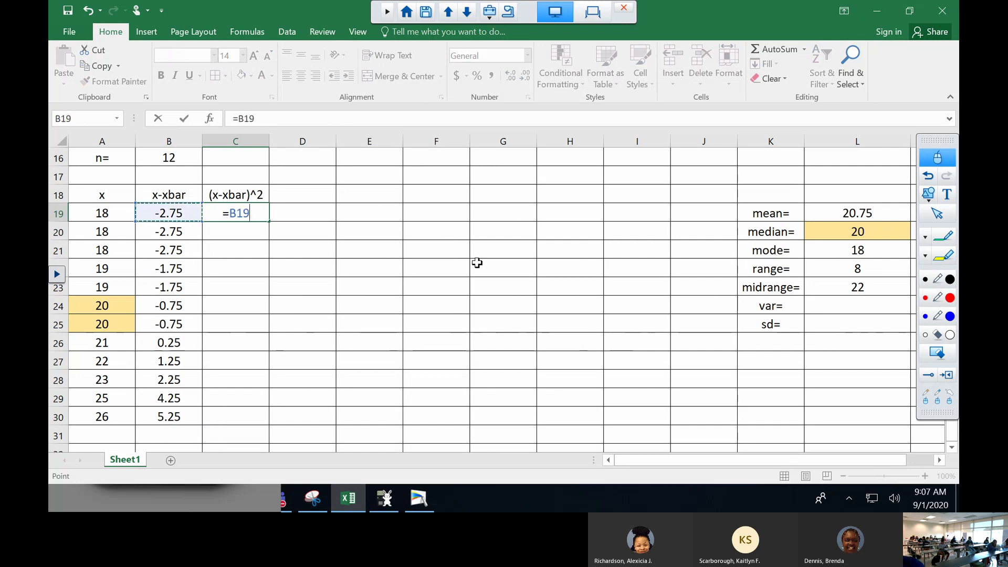
pyautogui.write('^2')
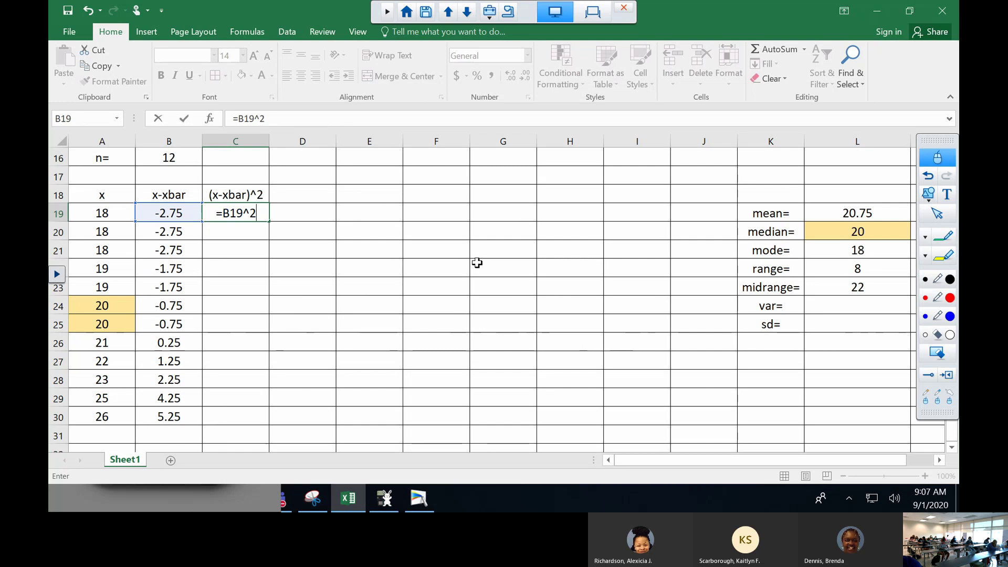
pyautogui.press('Return')
pyautogui.click(241, 215)
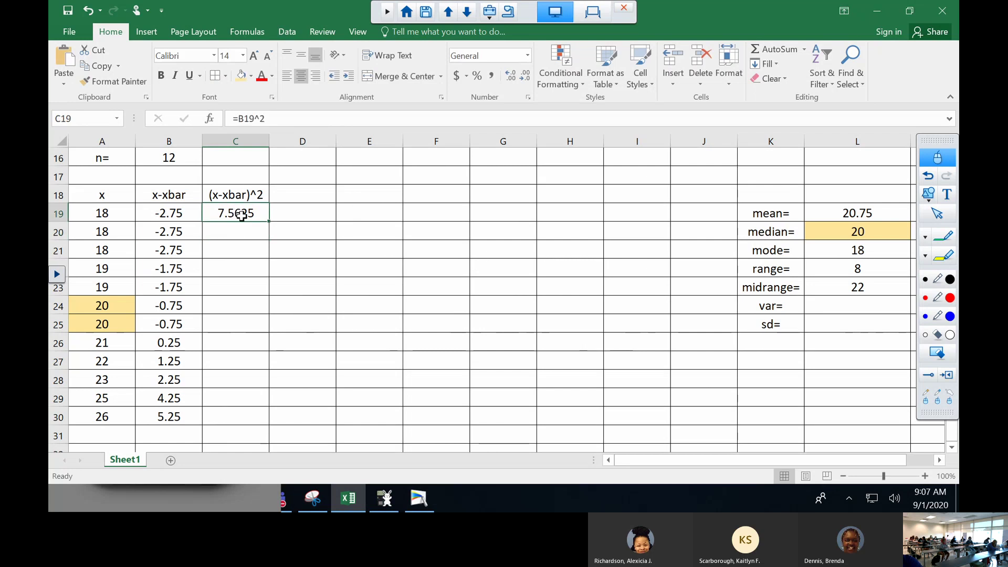
pyautogui.moveTo(269, 221); pyautogui.dragTo(272, 418)
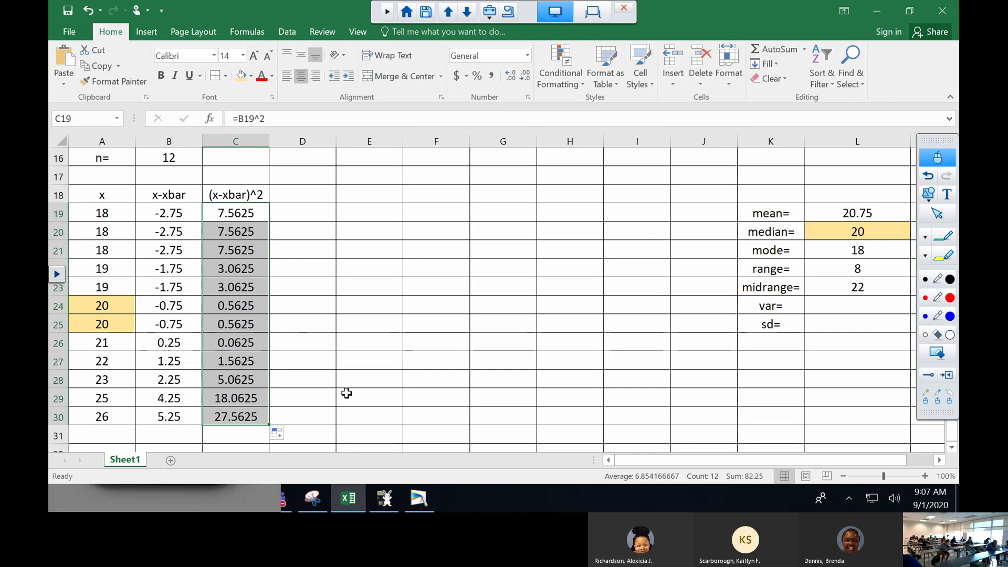
# Total the squared deviations in cell C31 with =SUM(C19:C30) and give that cell the recently used light purple fill.
pyautogui.click(243, 435)
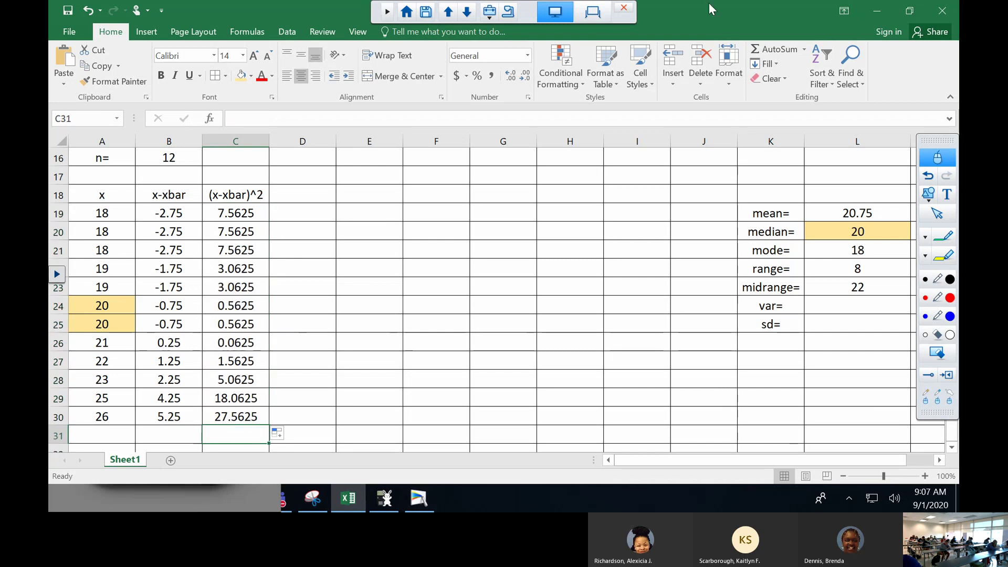
pyautogui.click(781, 45)
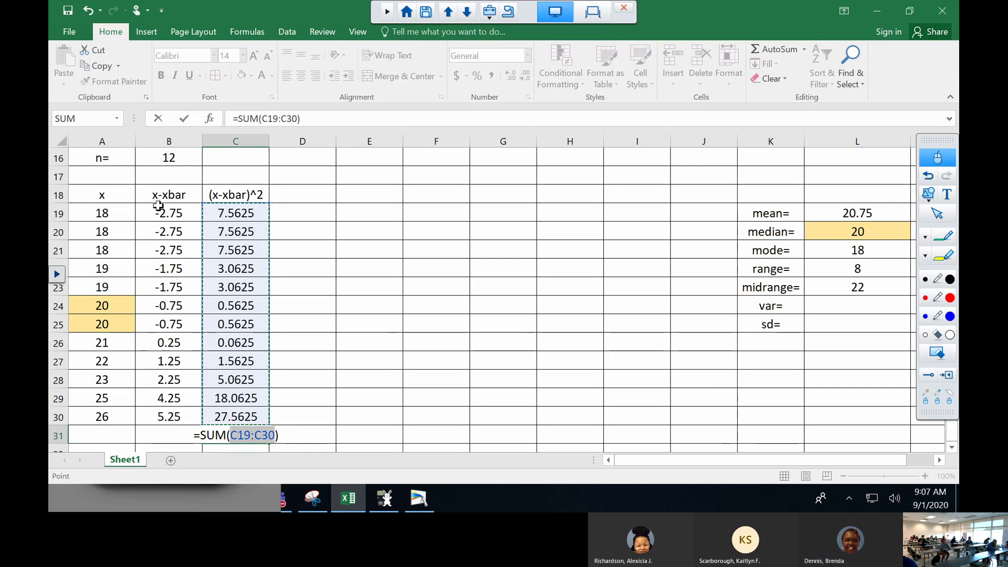
pyautogui.press('Return')
pyautogui.click(220, 417)
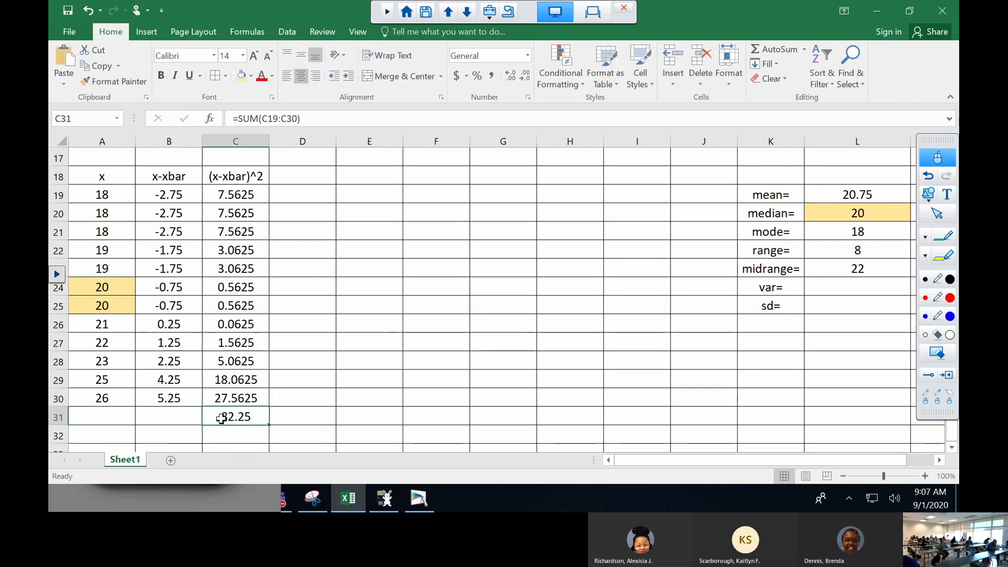
pyautogui.click(251, 76)
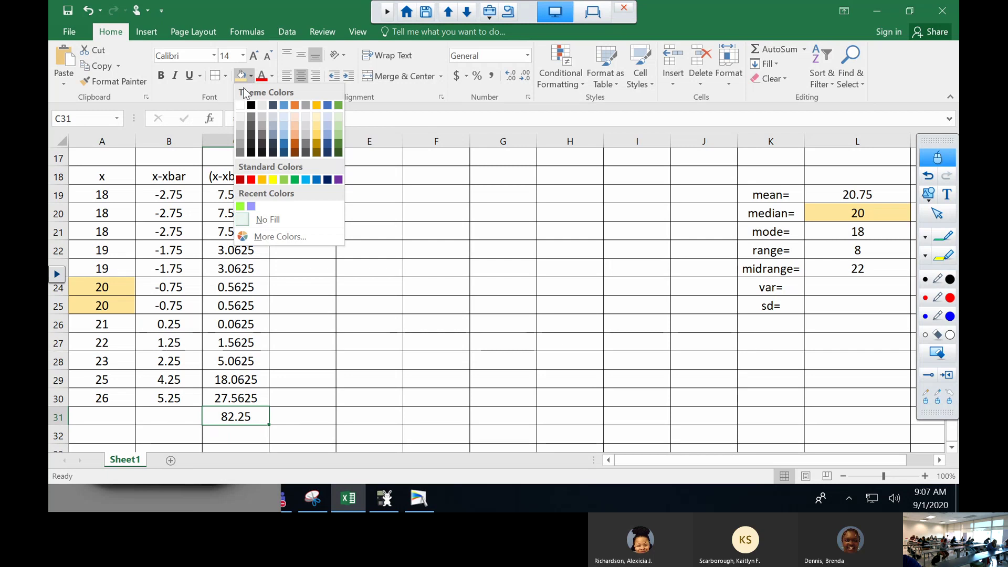
pyautogui.click(251, 206)
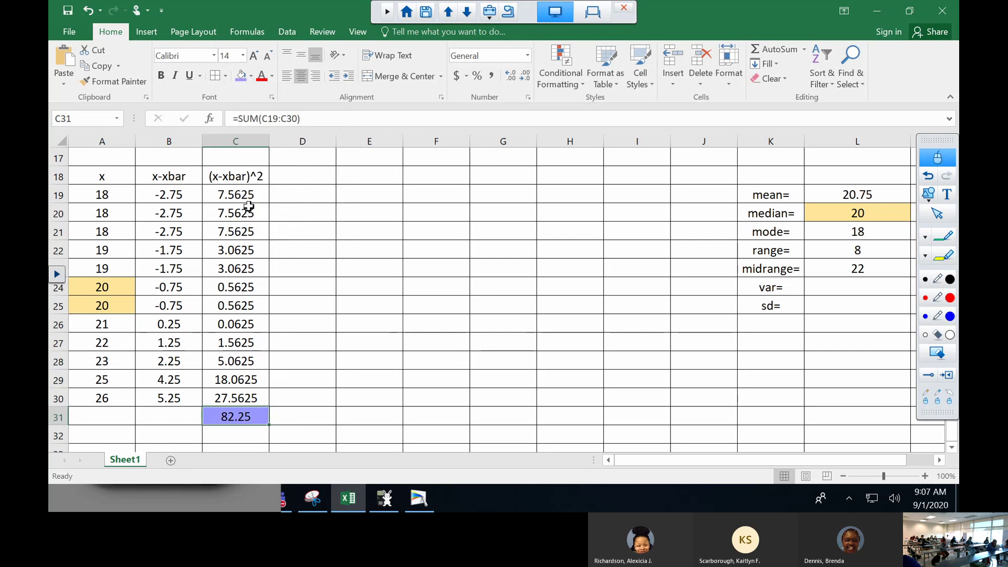
# Calculate the variance in cell L24 with the formula =C31/11.
pyautogui.click(840, 283)
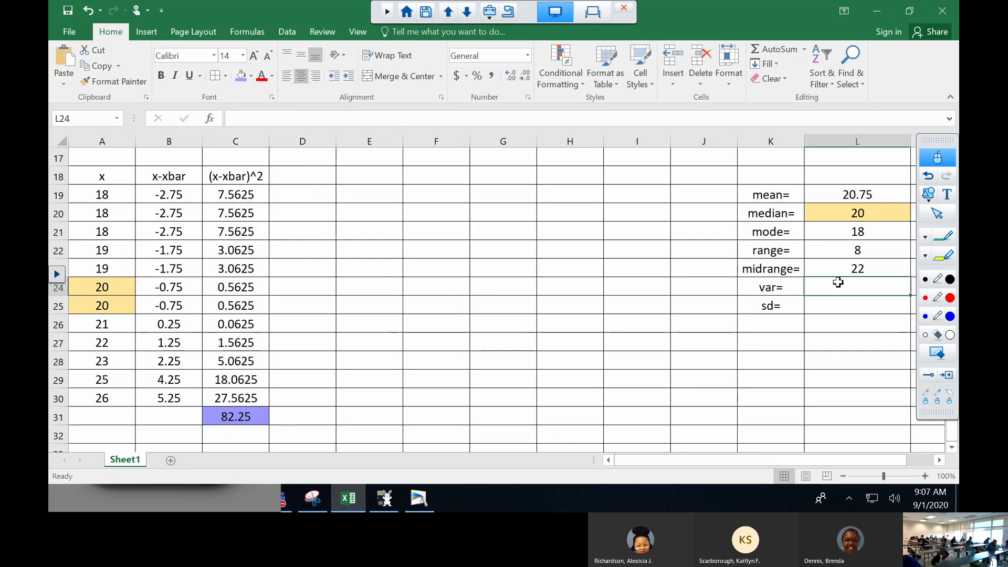
pyautogui.write('=')
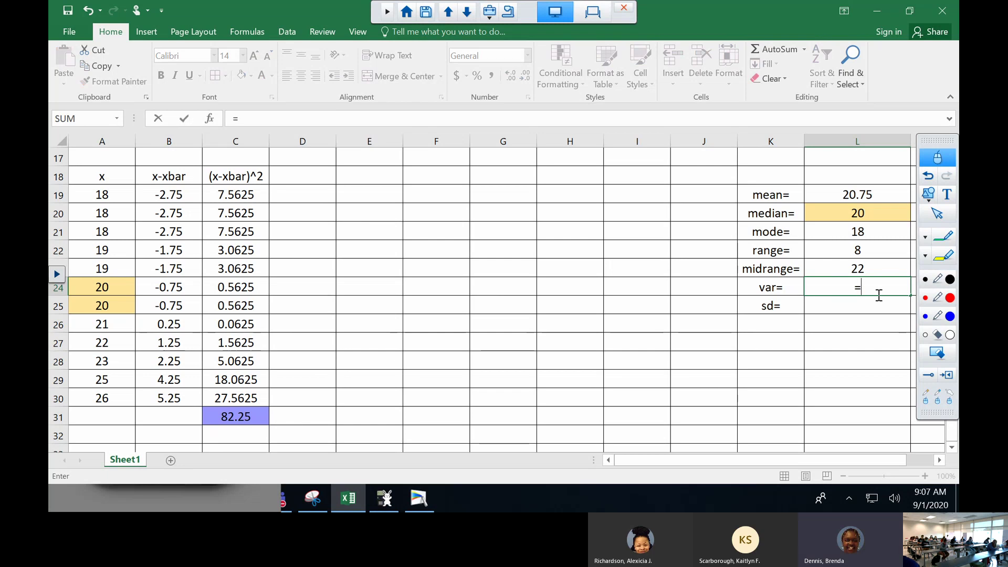
pyautogui.click(254, 415)
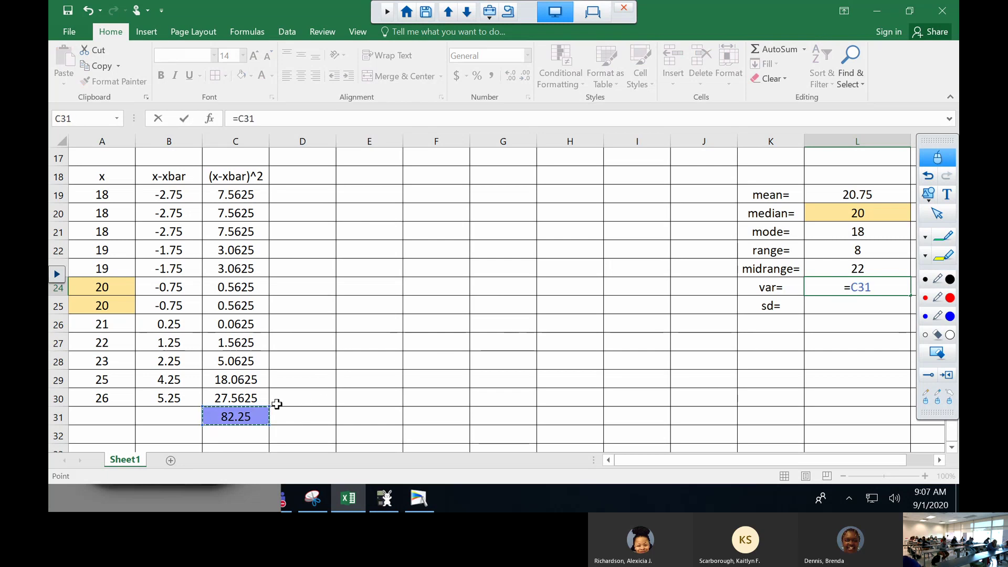
pyautogui.write('/')
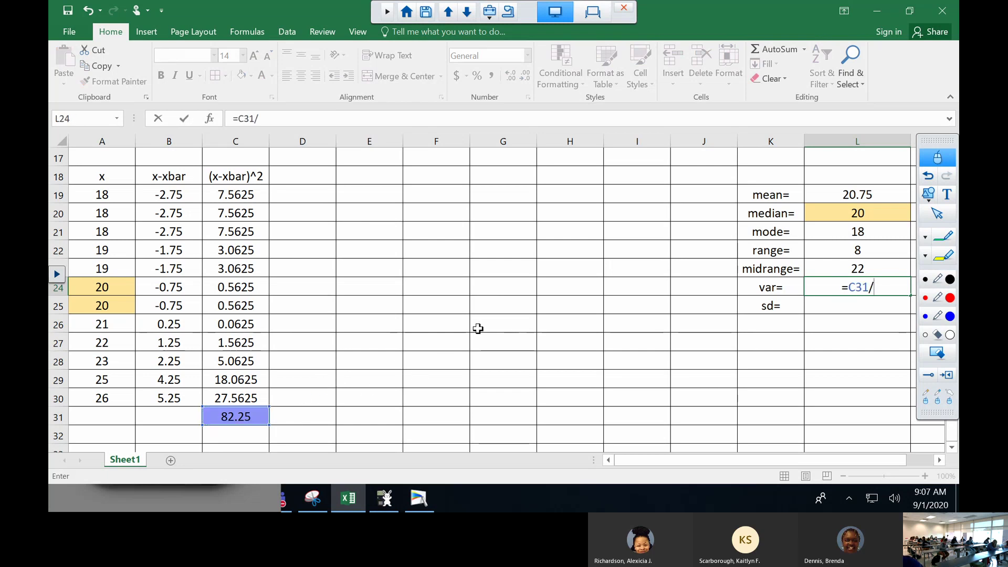
pyautogui.scroll(2, 480, 324)
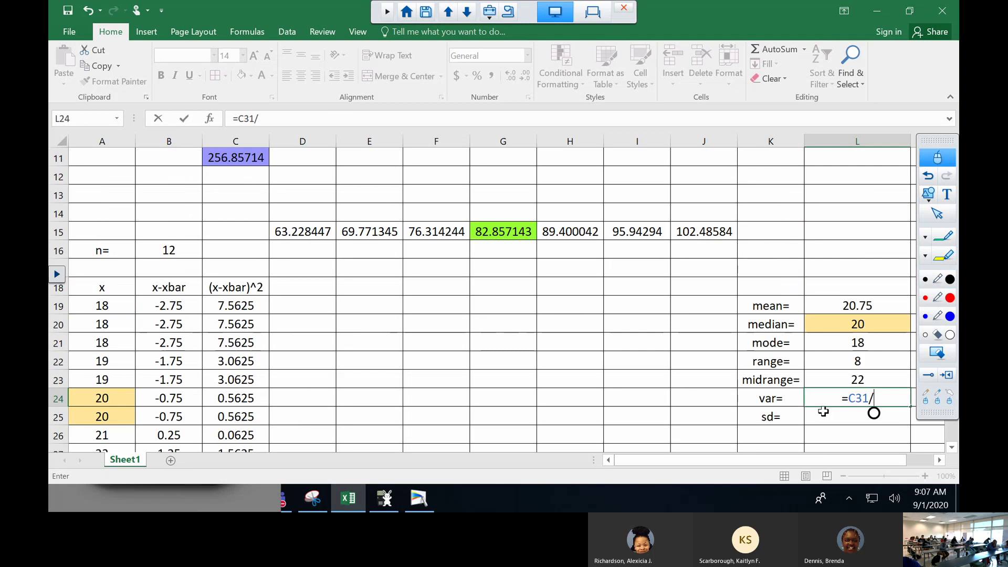
pyautogui.write('11')
pyautogui.press('Return')
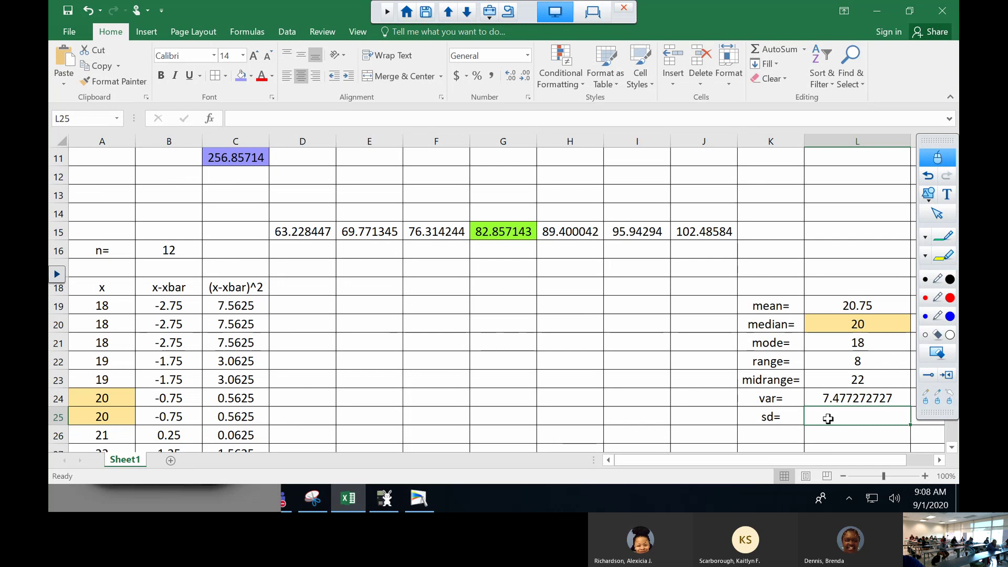
# Calculate the standard deviation in cell L25 with the formula =L24^.5.
pyautogui.write('=')
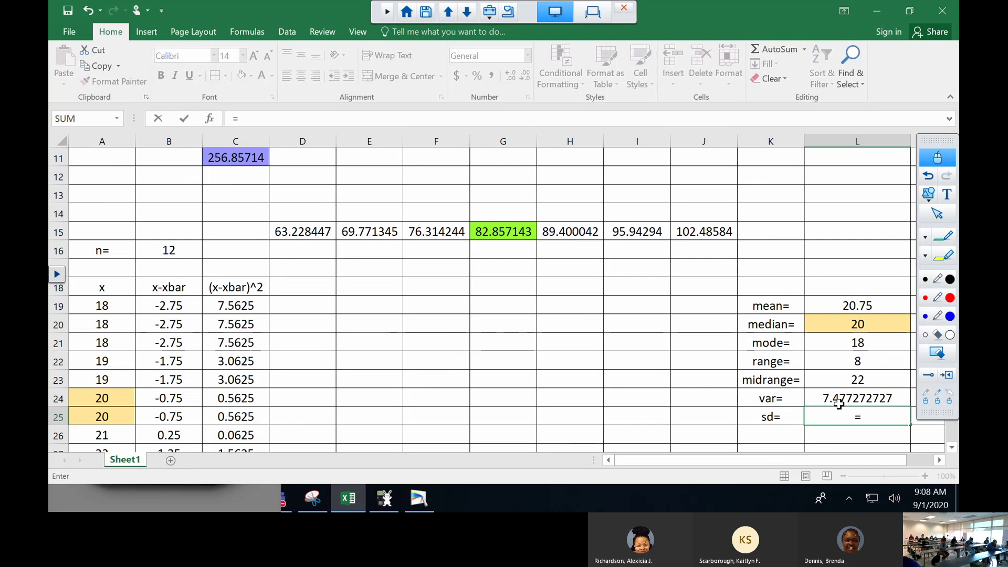
pyautogui.click(838, 399)
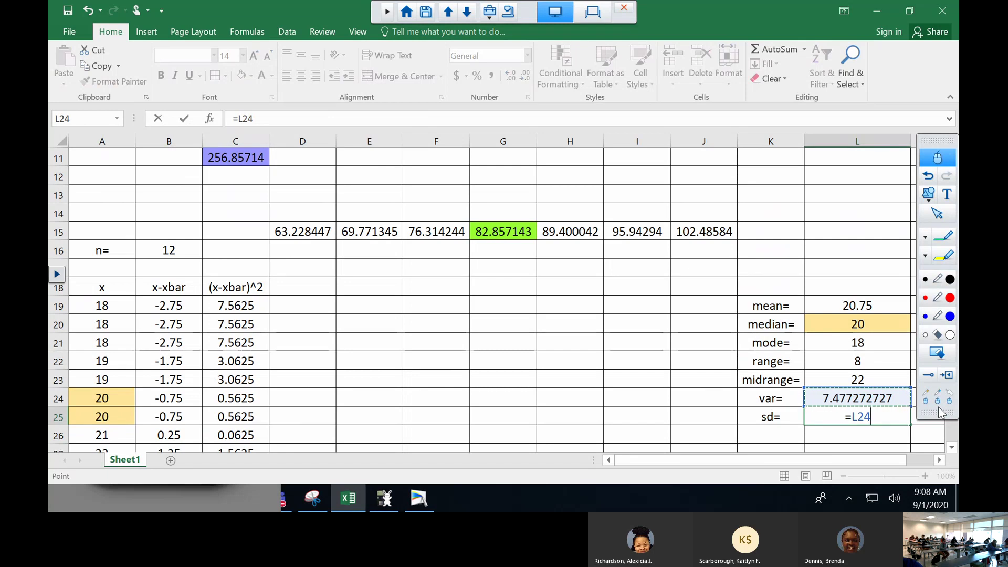
pyautogui.write('^.5')
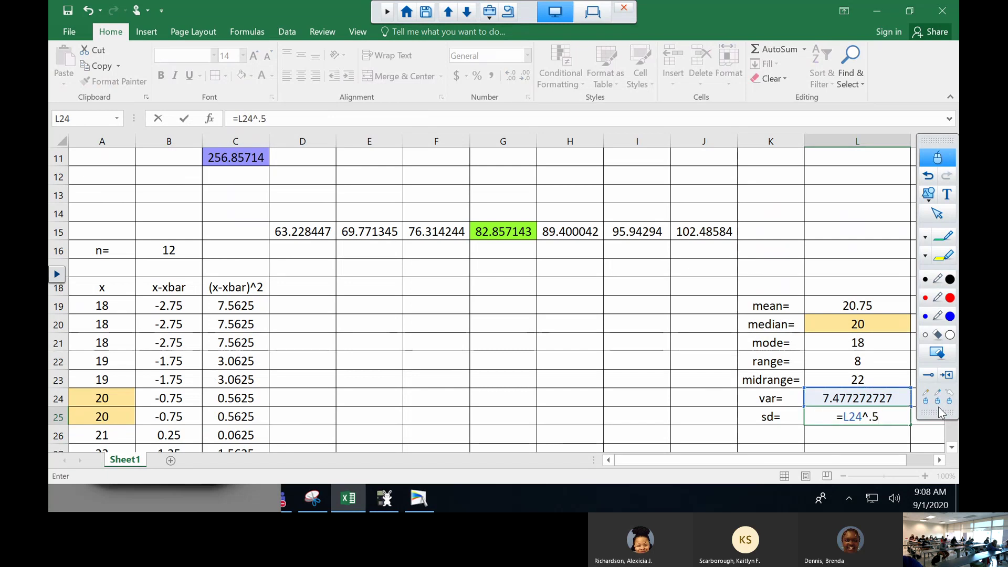
pyautogui.press('Return')
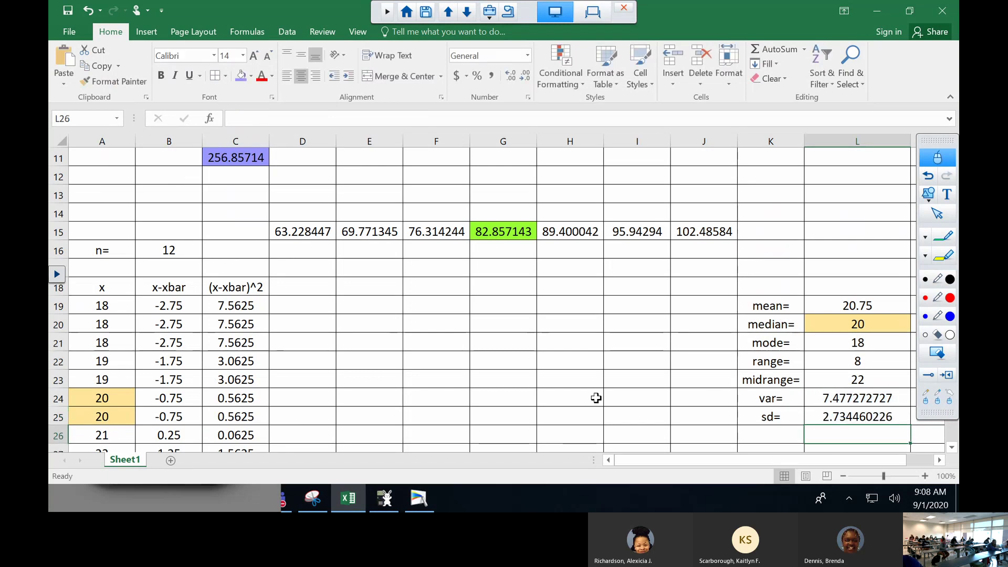
# Enter the label "spread", including the quotation marks, in cell J25 beside the sd= label.
pyautogui.click(704, 411)
pyautogui.write('"')
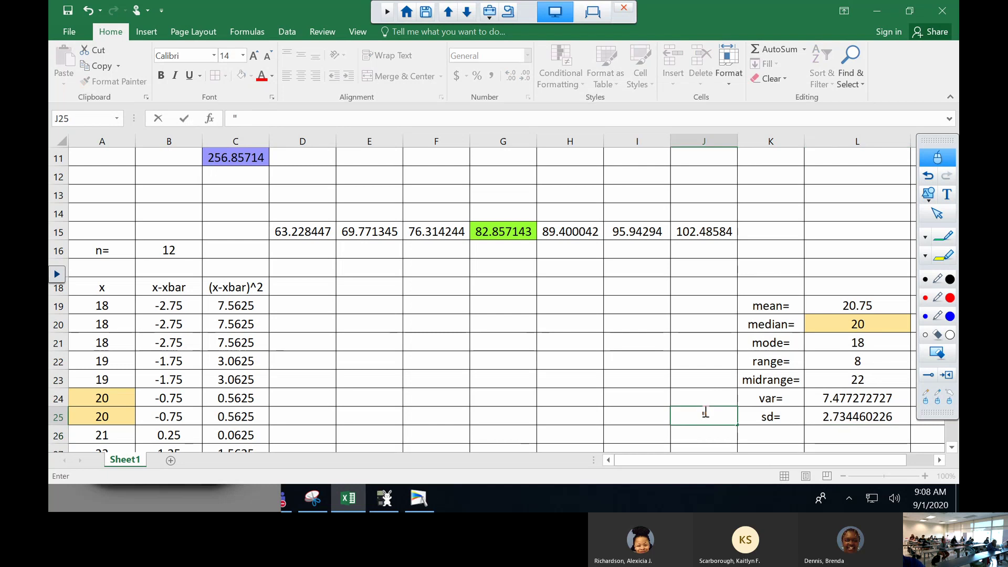
pyautogui.write('spread"')
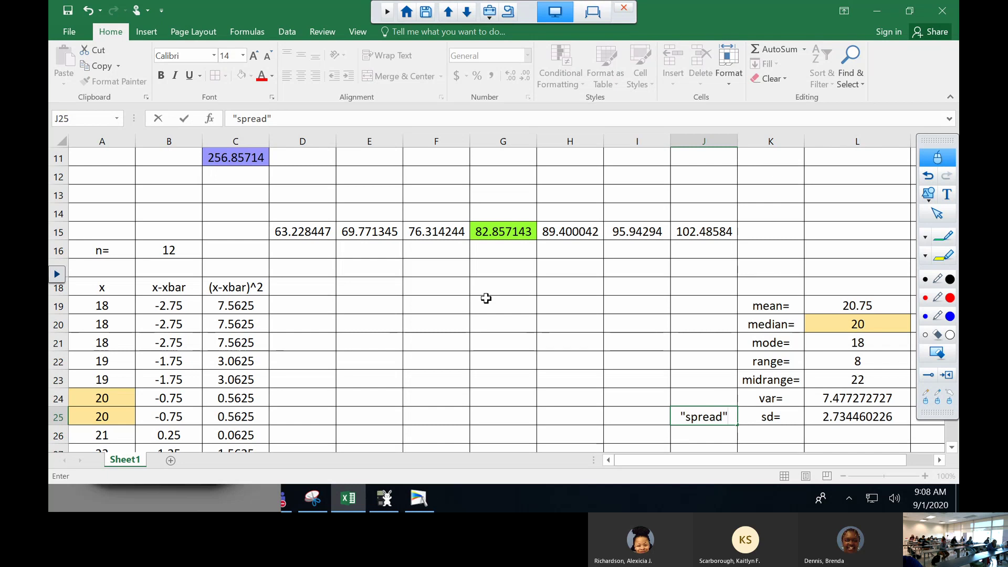
pyautogui.press('Return')
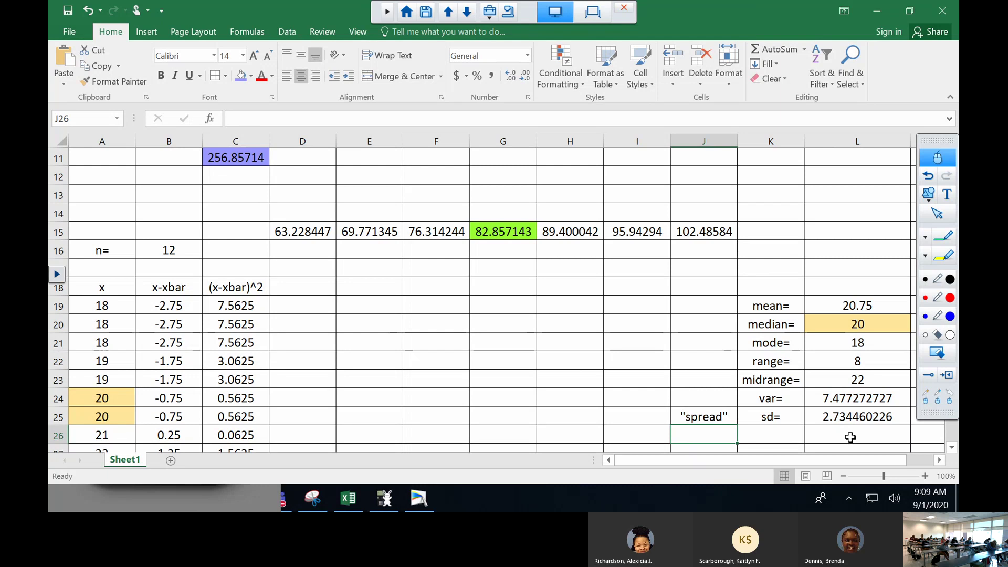
# Fill the mean cells K19:L19, the median label K20 and the midrange cells K23:L23 with the recently used bright green.
pyautogui.moveTo(772, 303); pyautogui.dragTo(835, 311)
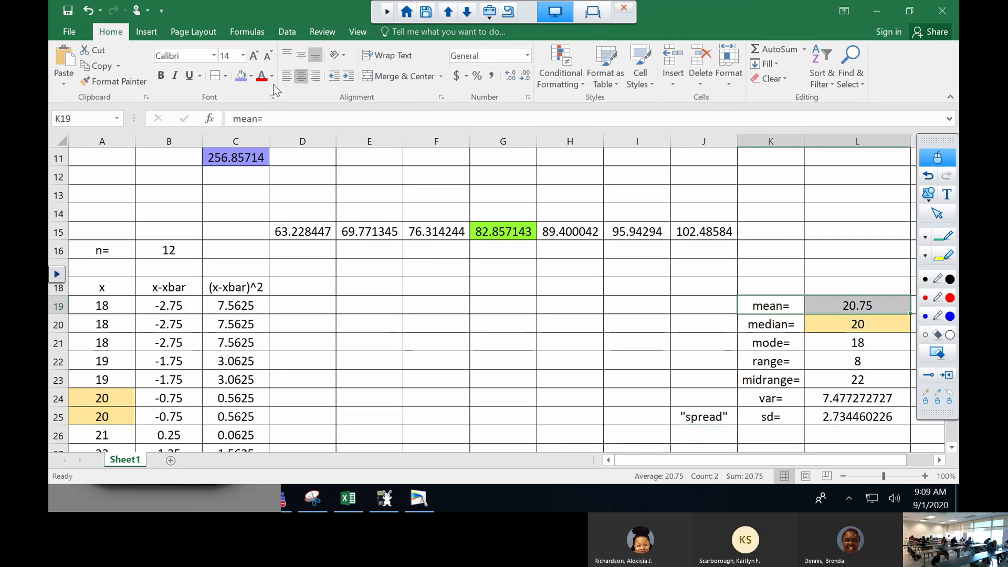
pyautogui.click(251, 75)
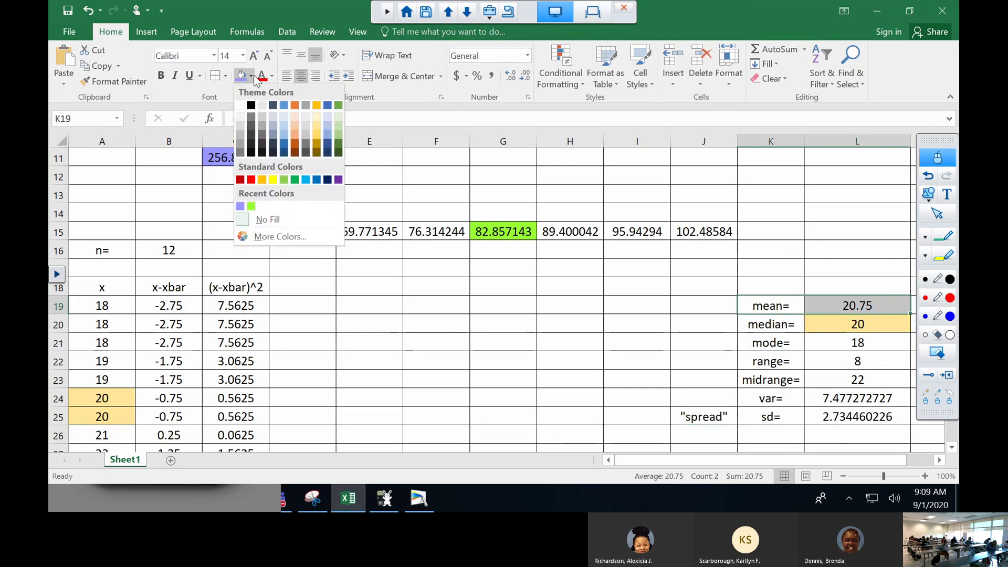
pyautogui.click(251, 207)
pyautogui.click(781, 327)
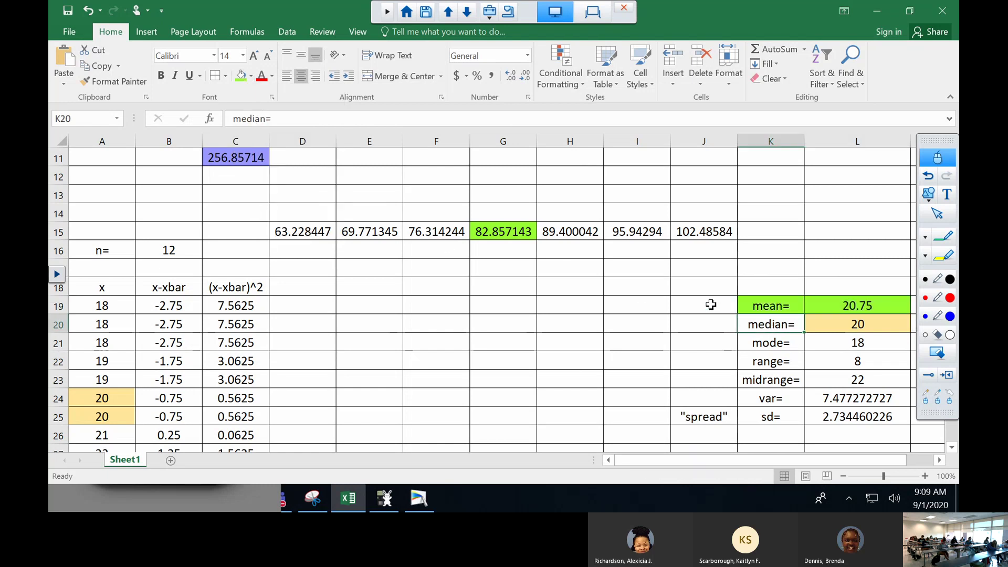
pyautogui.click(241, 74)
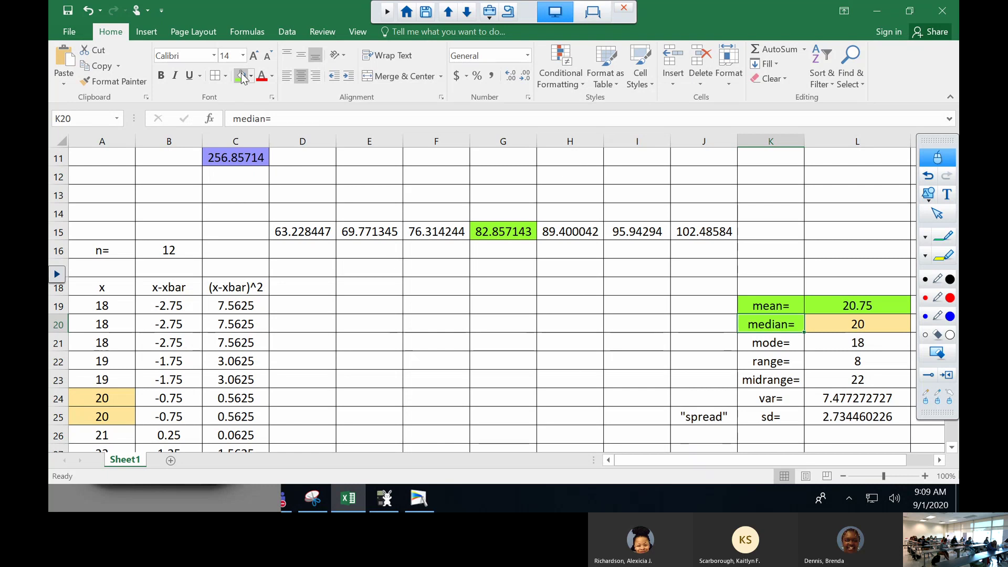
pyautogui.moveTo(782, 380); pyautogui.dragTo(857, 378)
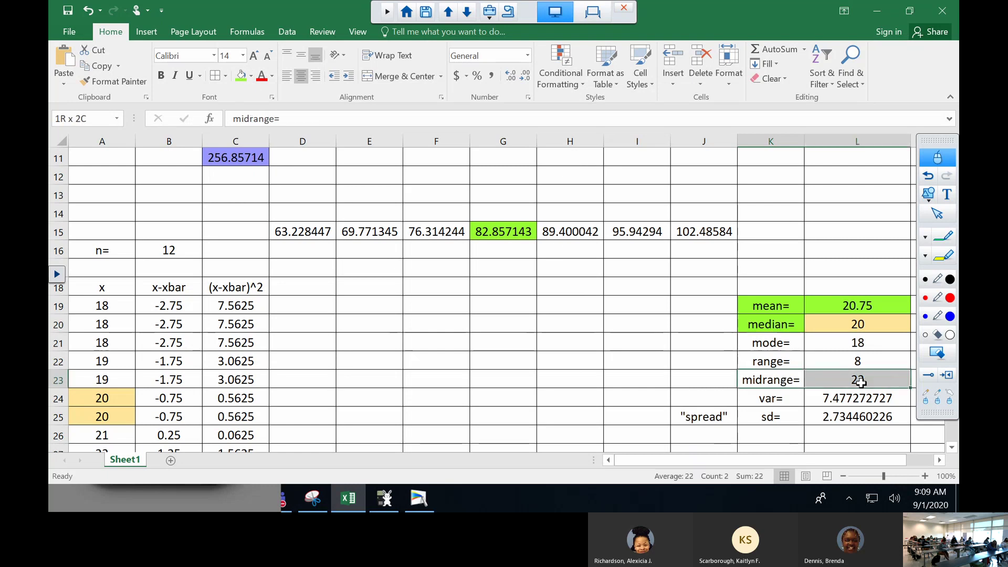
pyautogui.click(241, 73)
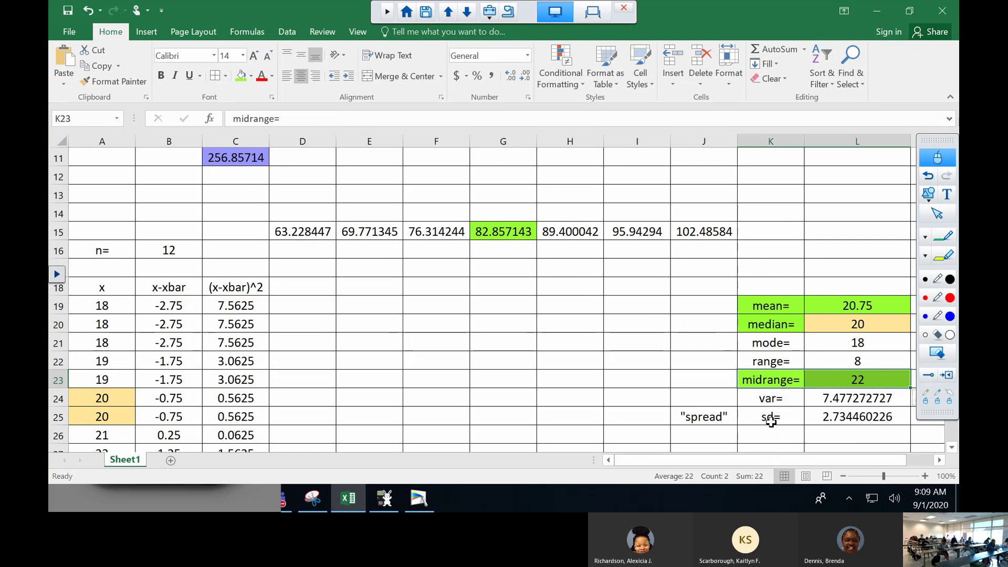
# Fill the standard deviation cells K25:L25 with the standard light green color.
pyautogui.moveTo(771, 418); pyautogui.dragTo(840, 415)
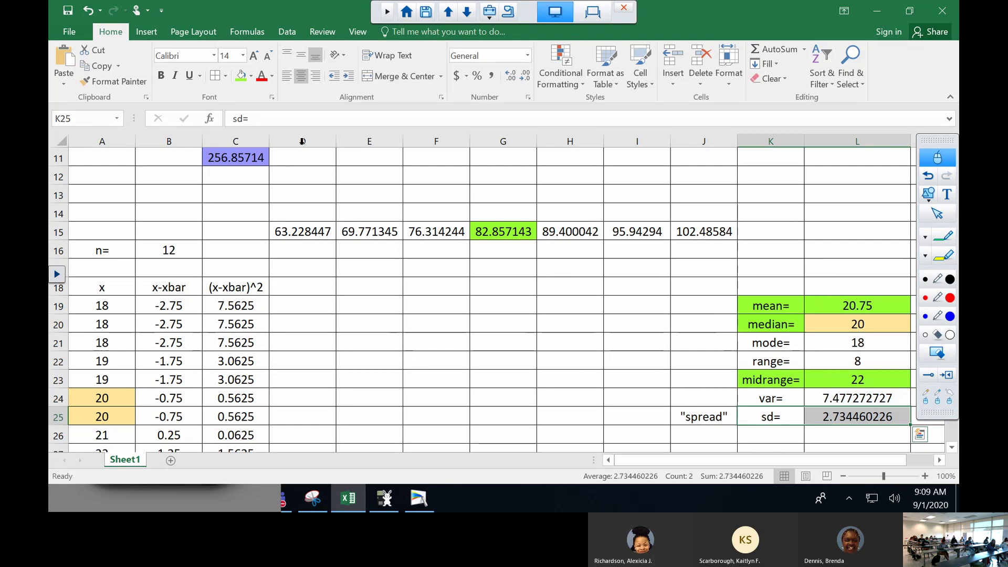
pyautogui.click(251, 76)
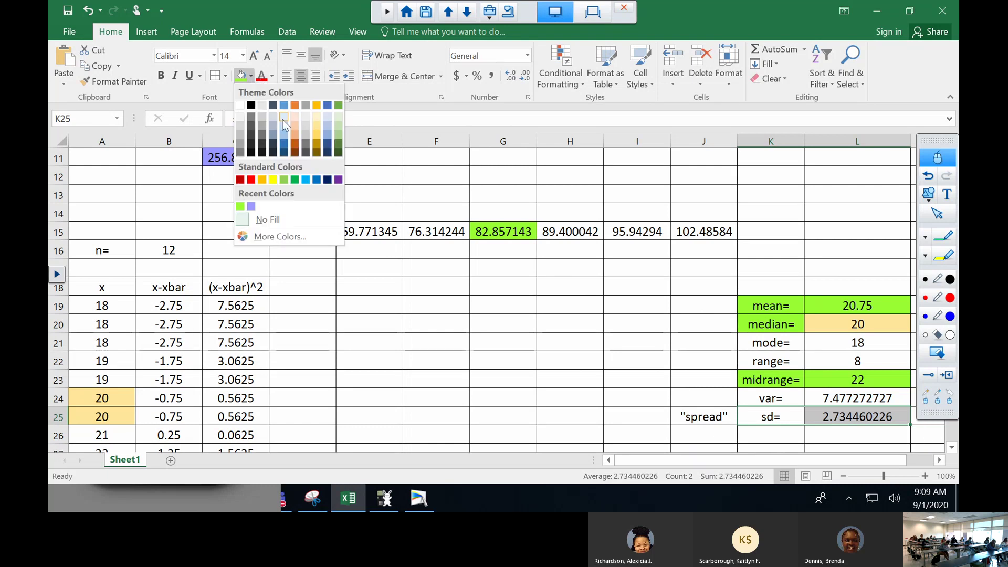
pyautogui.click(283, 180)
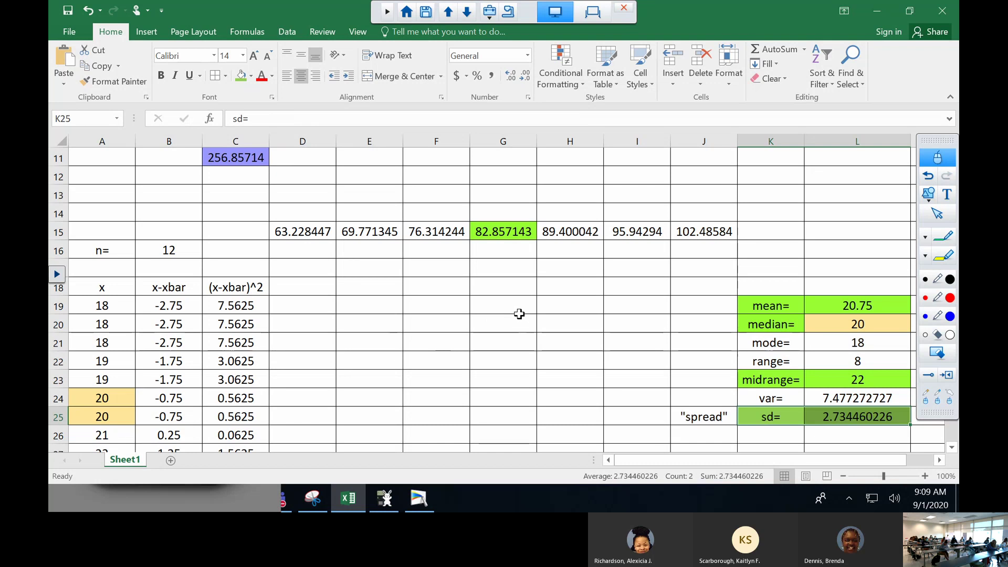
# Compare the second data set's deviation table and statistics with the first data set's layout in rows 1 to 15.
pyautogui.scroll(-2, 519, 308)
pyautogui.scroll(1, 519, 308)
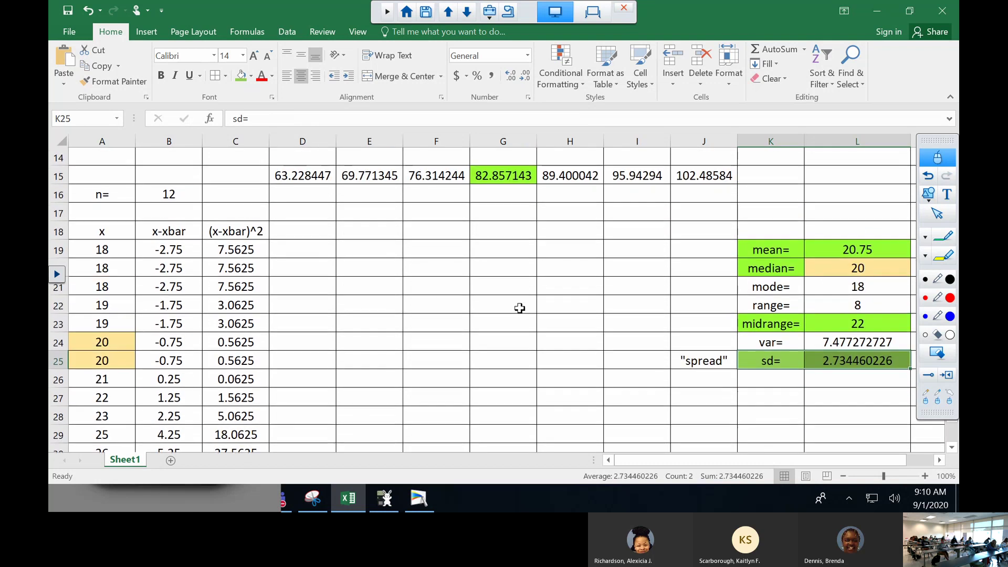
pyautogui.scroll(-1, 519, 308)
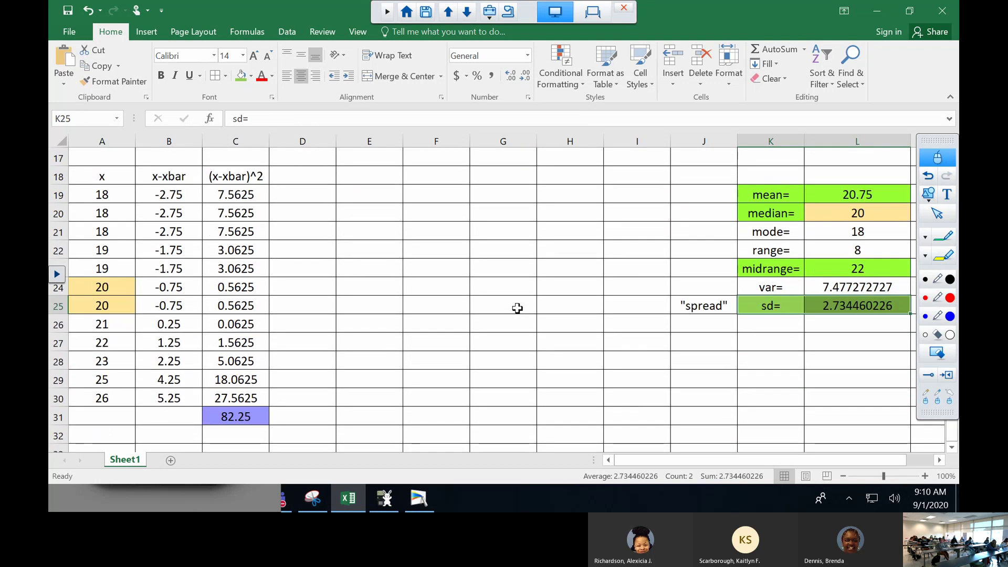
pyautogui.scroll(1, 517, 308)
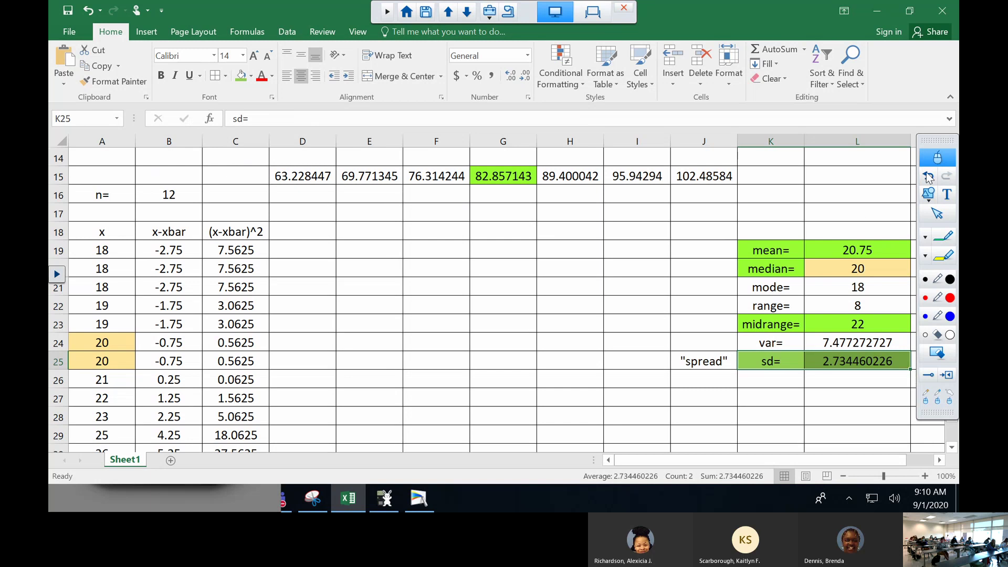
pyautogui.moveTo(937, 140); pyautogui.dragTo(898, 139)
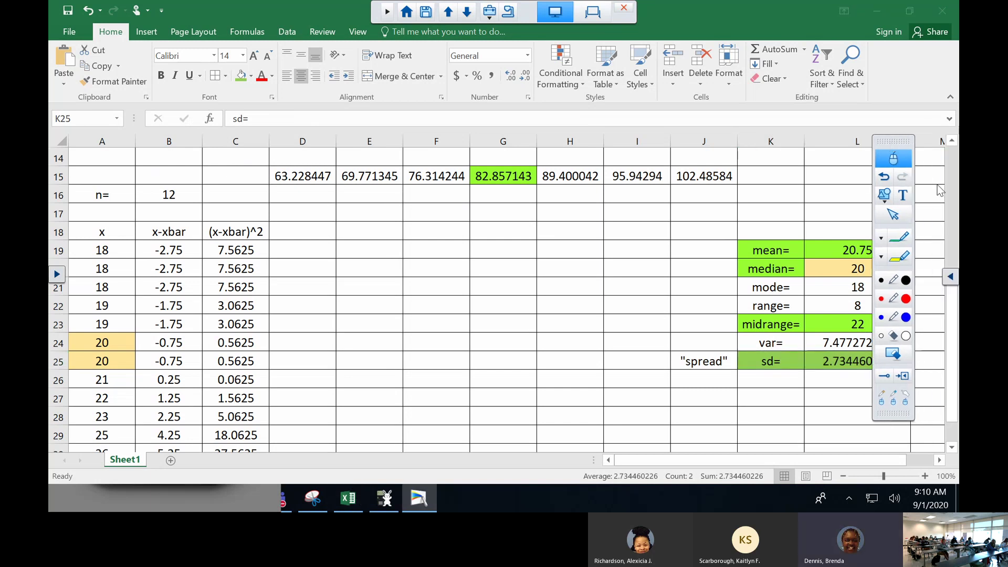
pyautogui.click(946, 254)
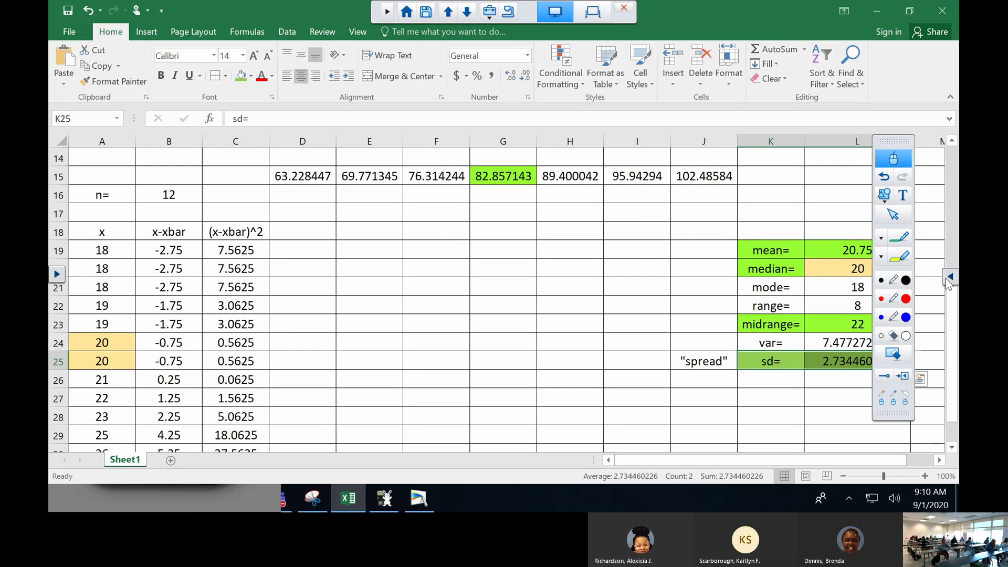
pyautogui.scroll(5, 953, 264)
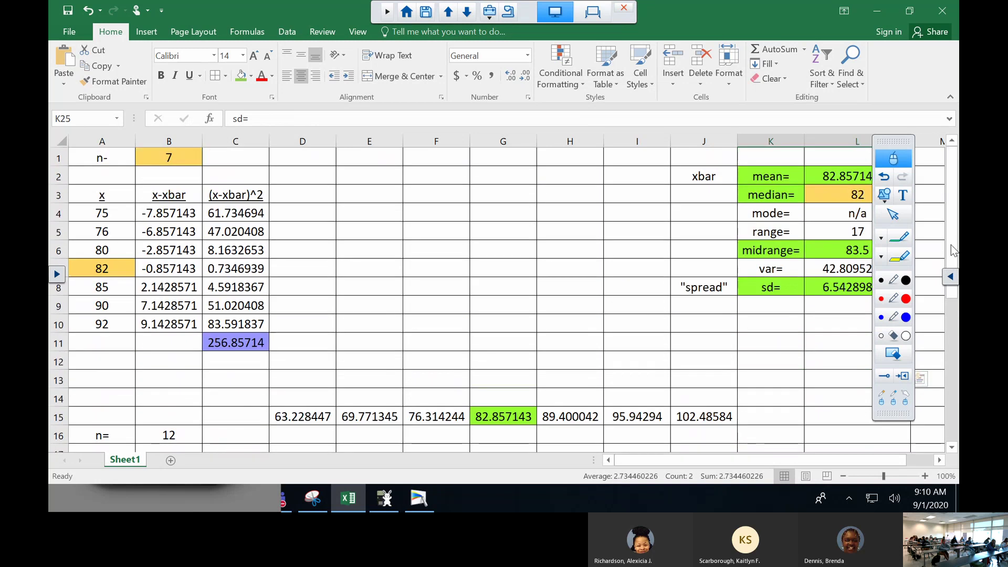
pyautogui.click(948, 329)
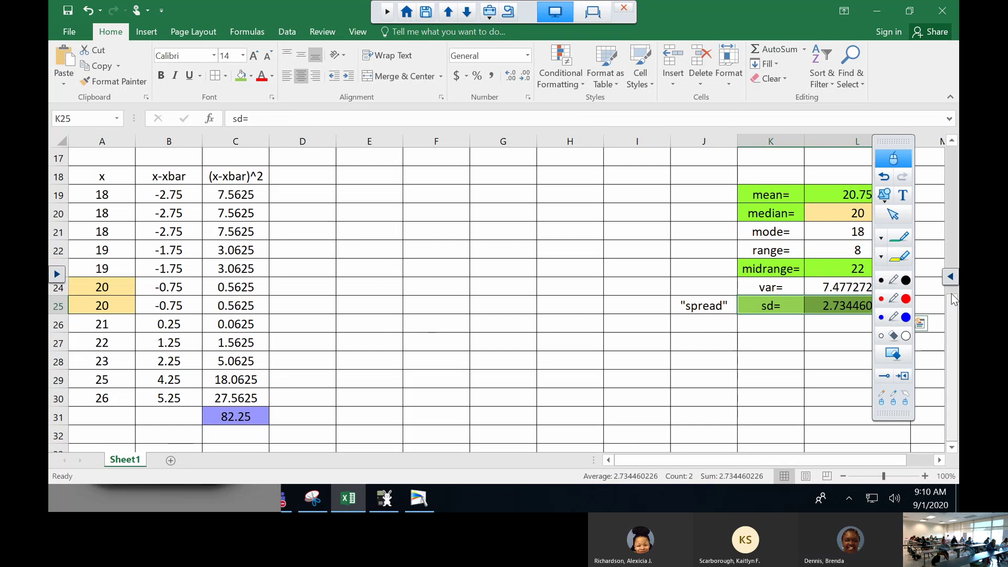
pyautogui.click(950, 292)
pyautogui.click(950, 319)
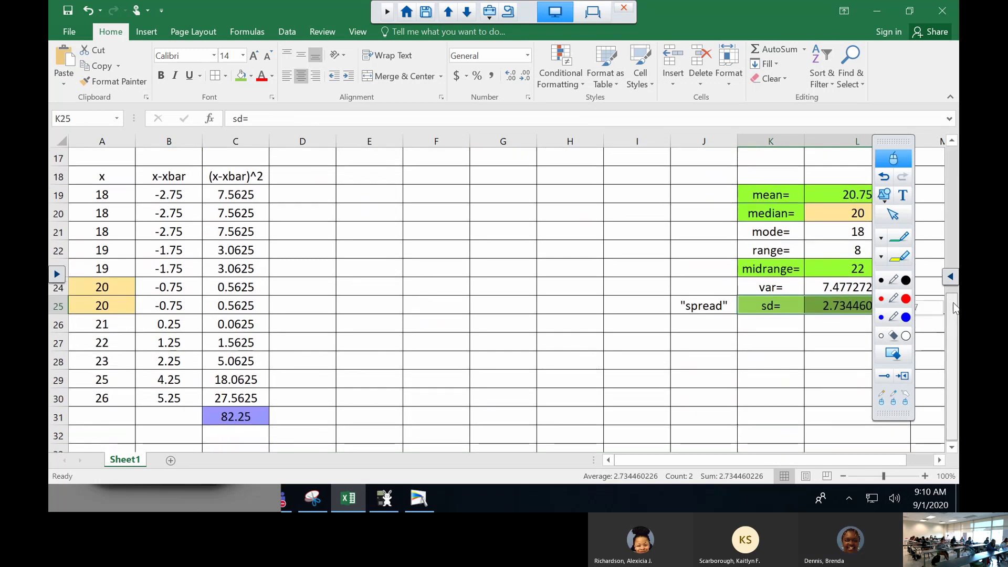
pyautogui.scroll(1, 951, 298)
pyautogui.scroll(-1, 954, 300)
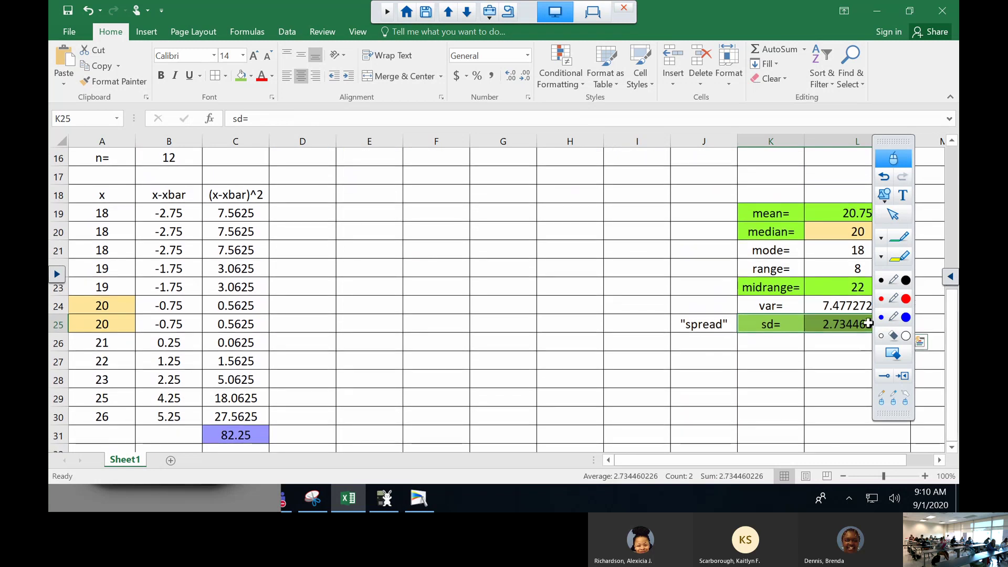
pyautogui.moveTo(892, 143); pyautogui.dragTo(935, 139)
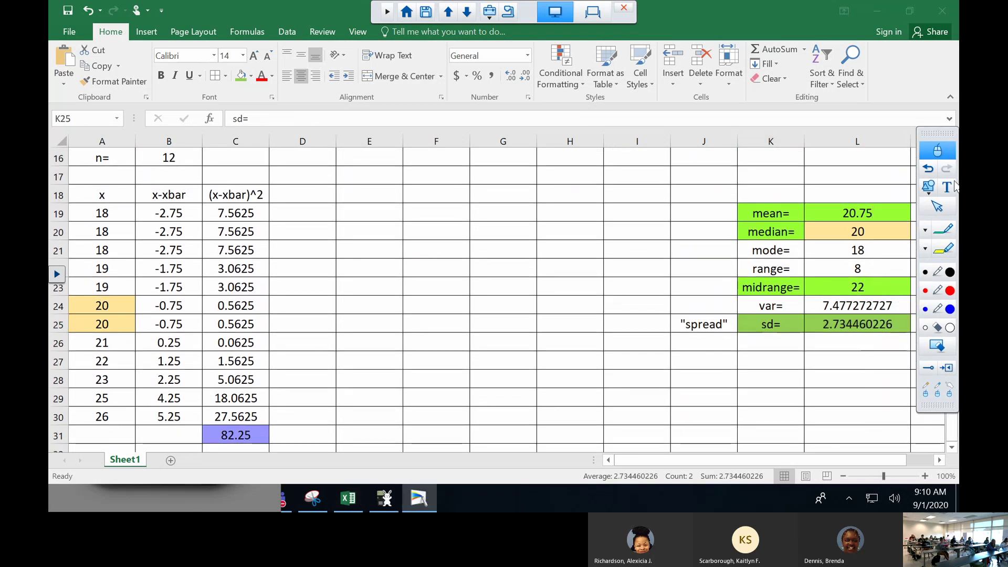
pyautogui.click(937, 151)
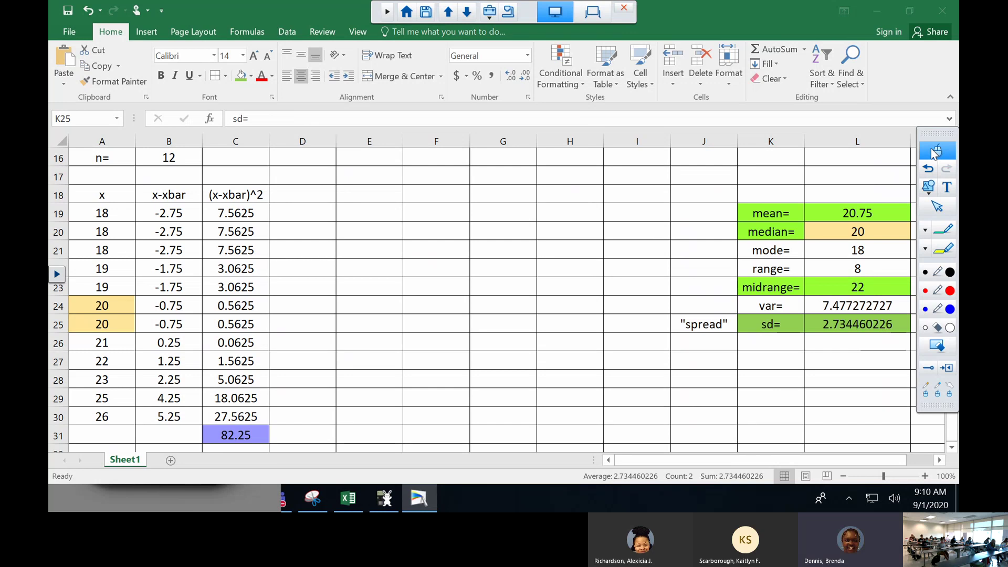
# Reference the mean in cell H30 with =L19 and fill that cell with the recently used bright green.
pyautogui.click(565, 417)
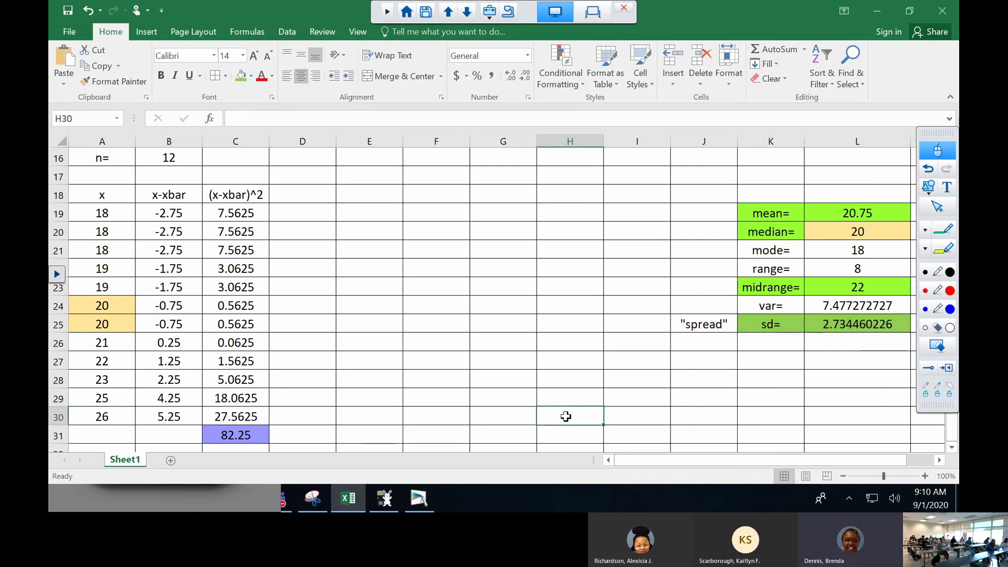
pyautogui.write('=')
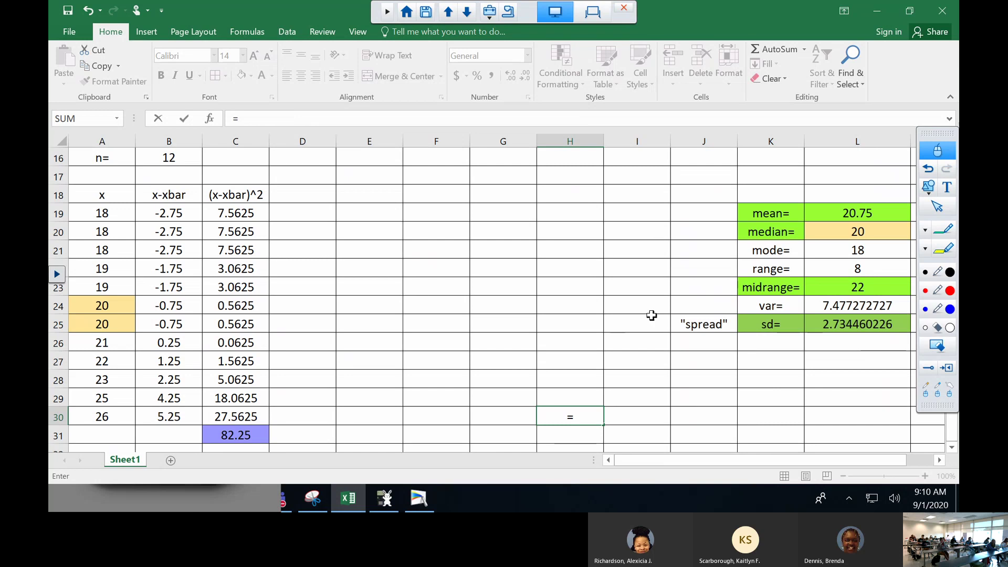
pyautogui.click(850, 209)
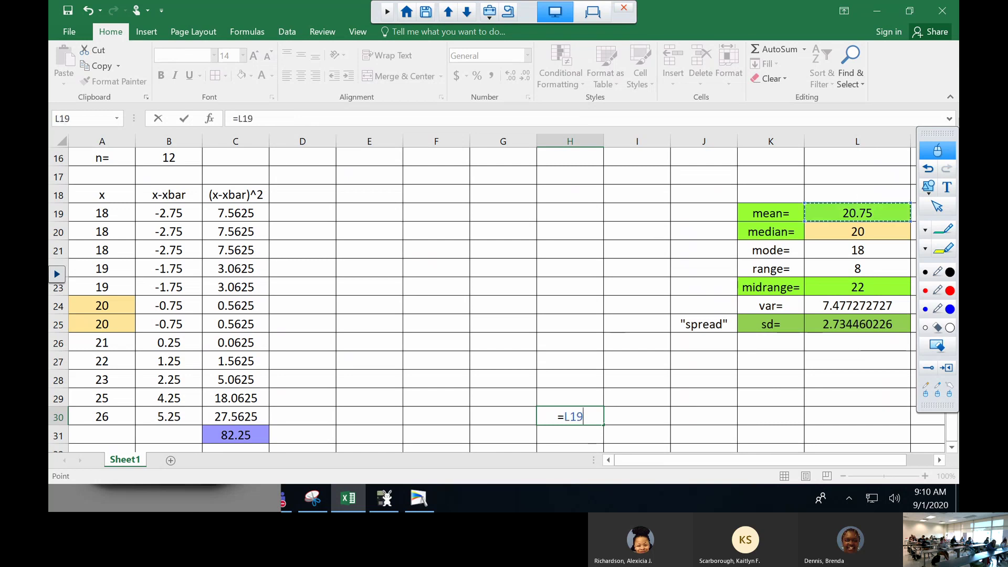
pyautogui.press('Return')
pyautogui.click(574, 418)
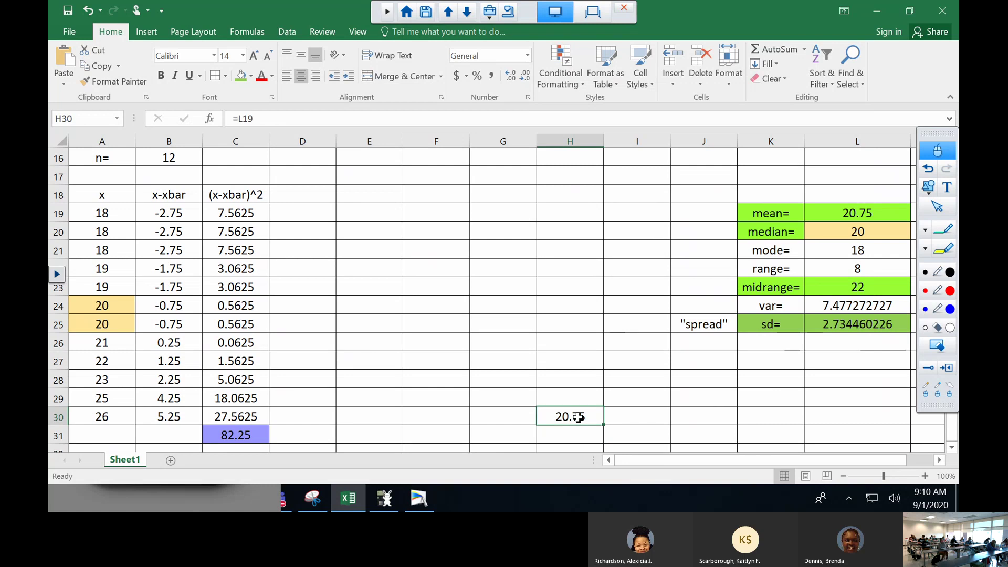
pyautogui.click(241, 76)
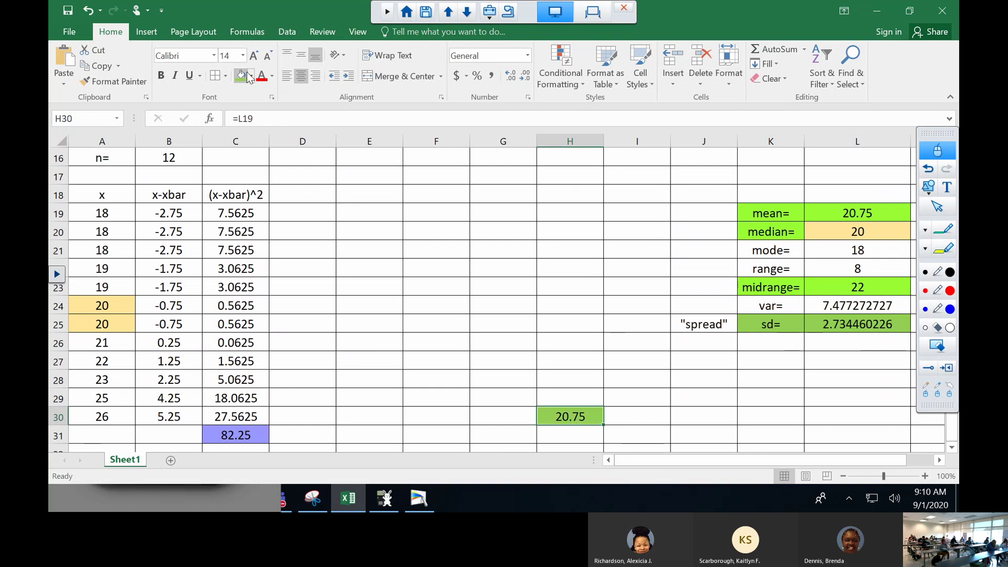
pyautogui.click(251, 79)
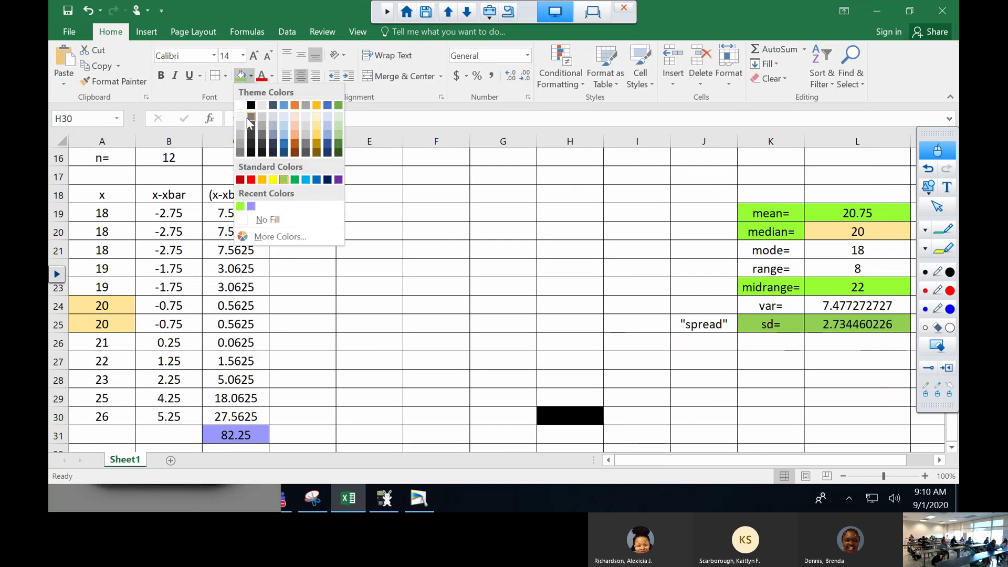
pyautogui.click(238, 206)
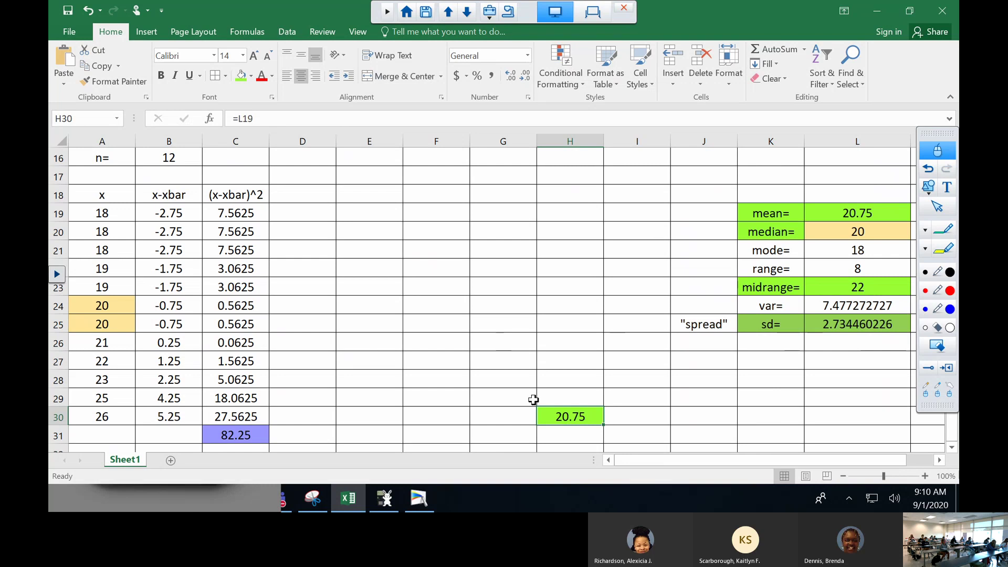
# Enter =H30+$L$25 in cell I30 and fill the formula across to K30.
pyautogui.click(629, 420)
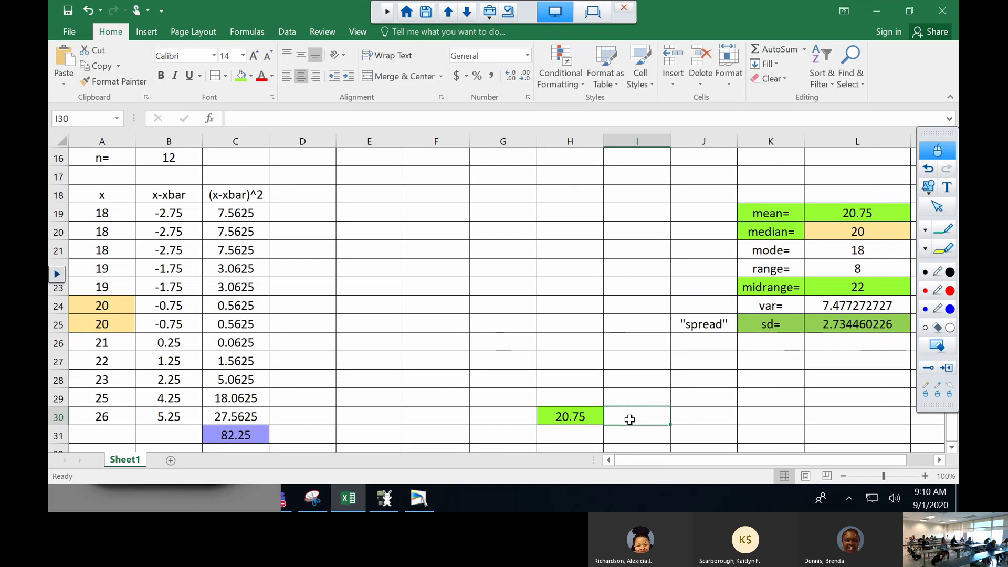
pyautogui.write('=')
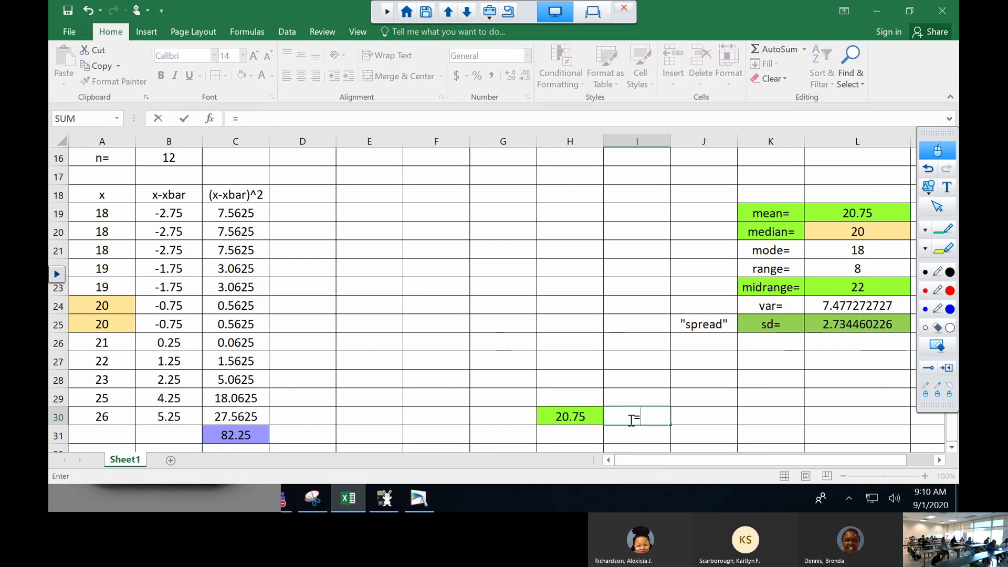
pyautogui.click(557, 416)
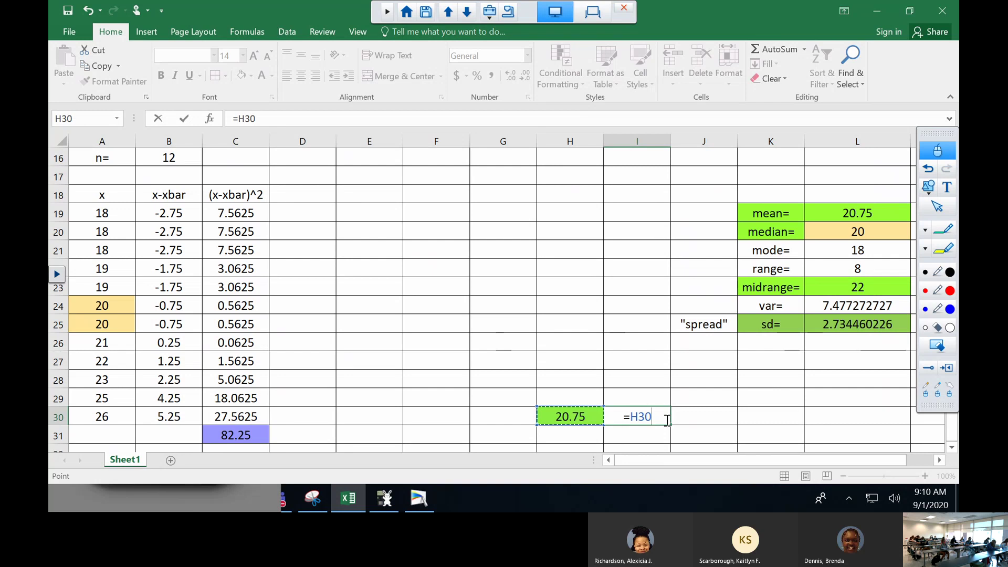
pyautogui.write('+')
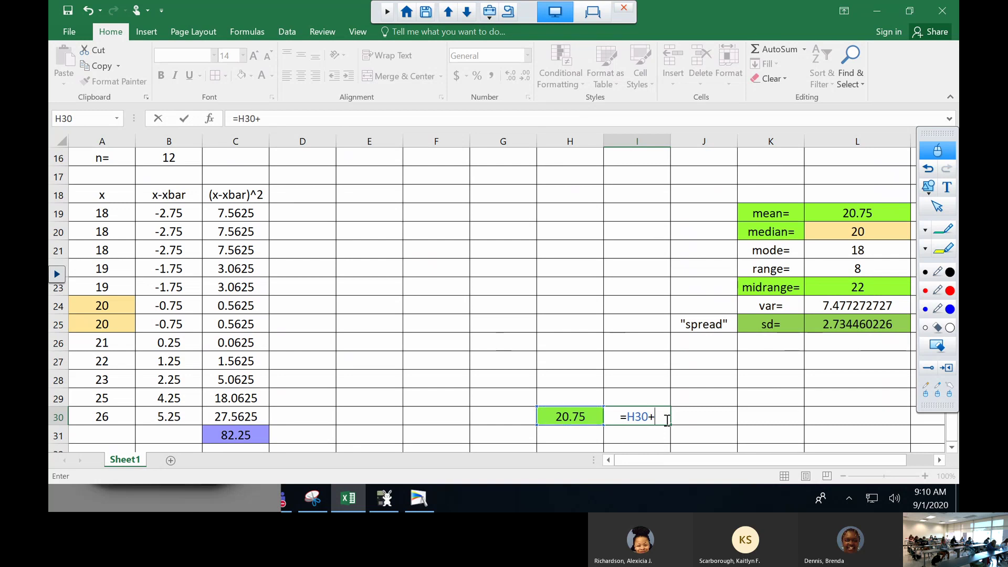
pyautogui.click(858, 319)
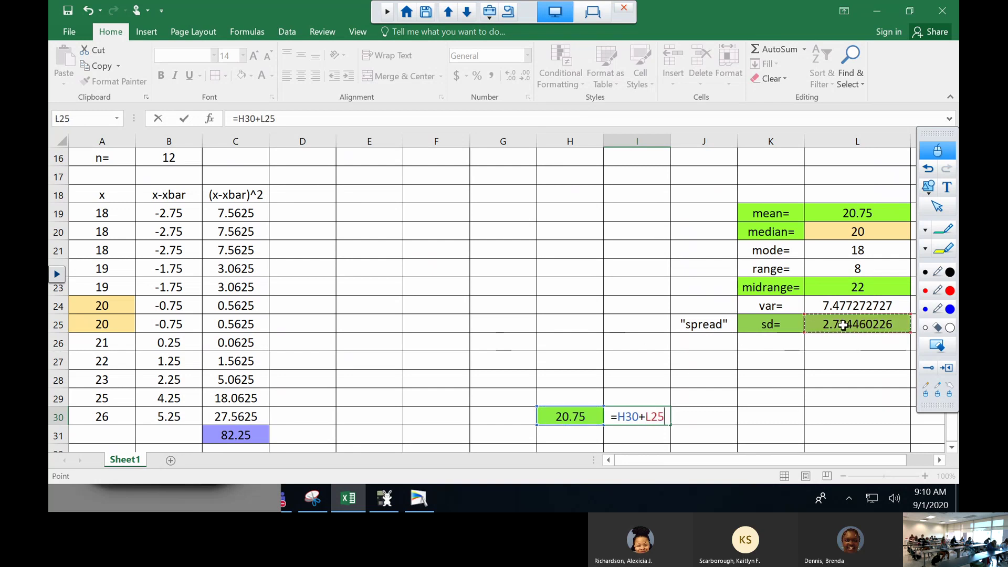
pyautogui.press('Return')
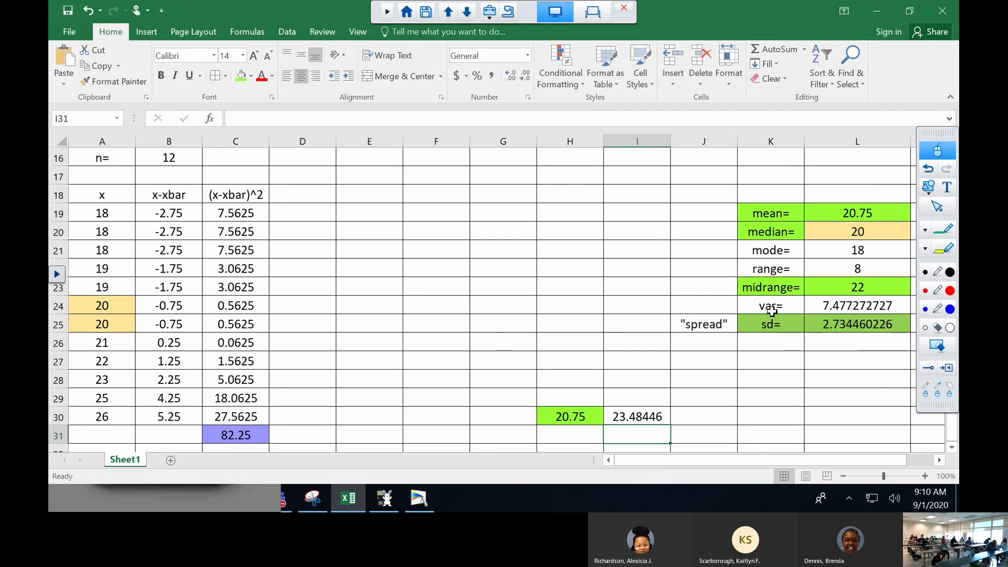
pyautogui.click(648, 419)
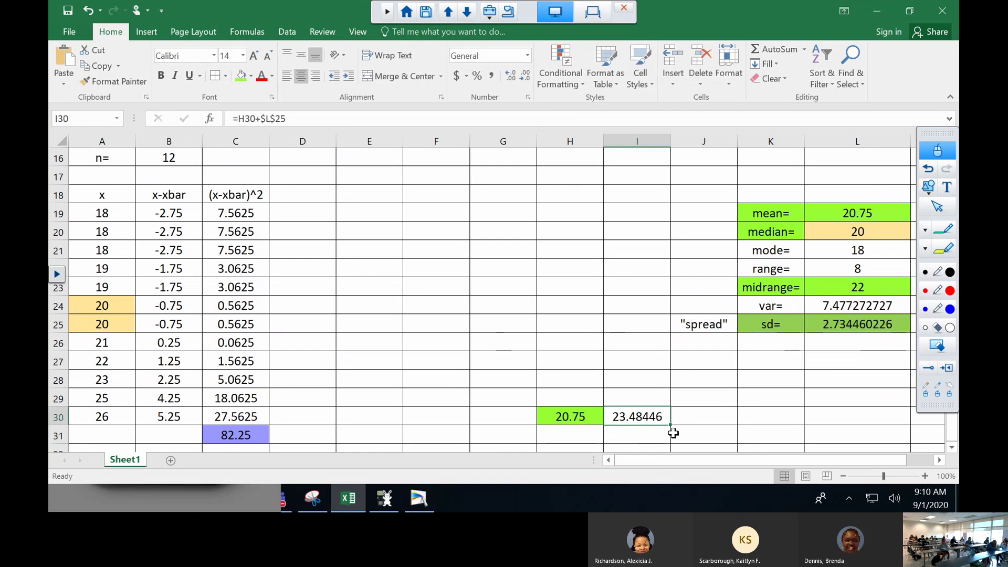
pyautogui.moveTo(670, 425); pyautogui.dragTo(777, 416)
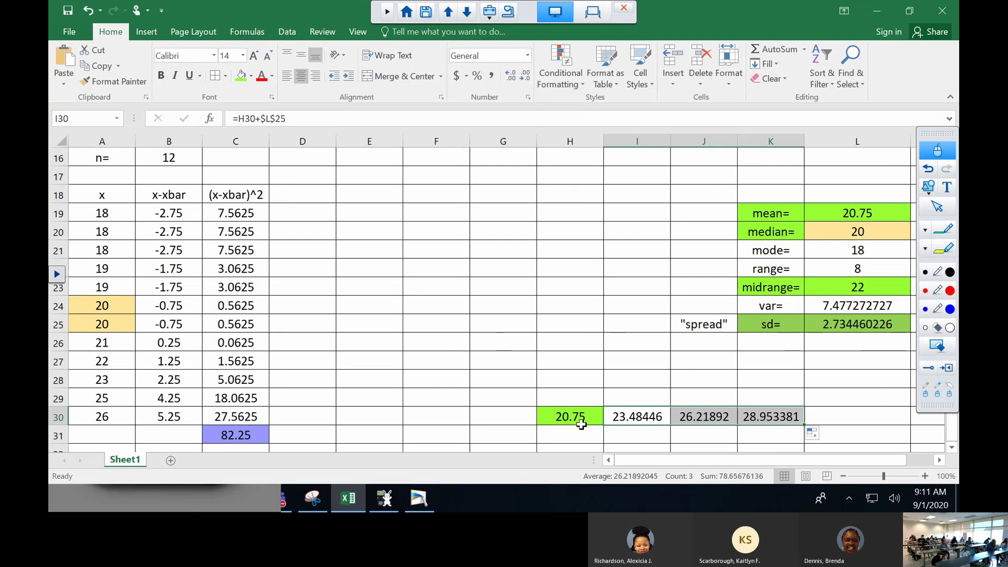
# Enter =H30-$L$25 in cell G30 and fill the formula back to E30.
pyautogui.click(522, 417)
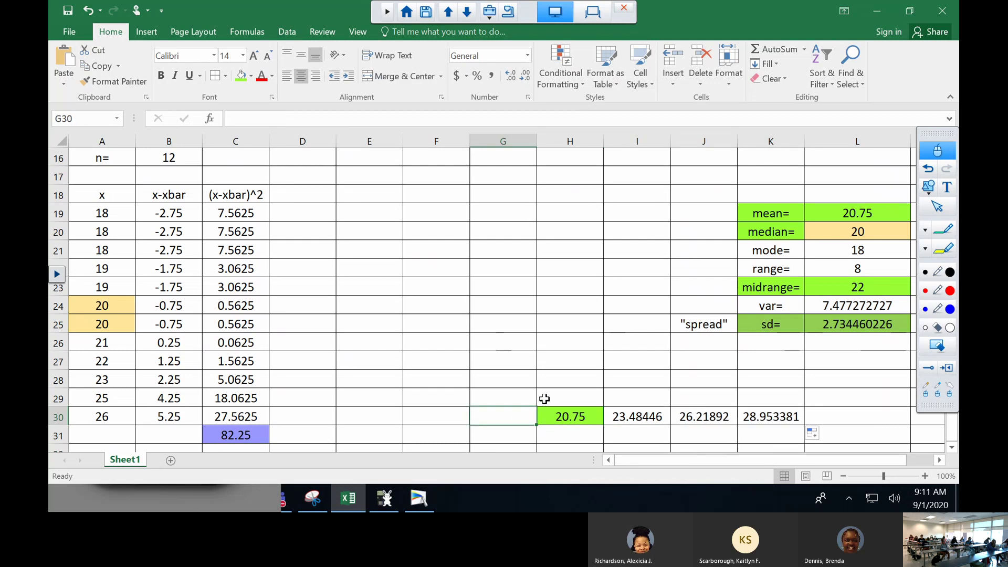
pyautogui.write('=')
pyautogui.click(573, 419)
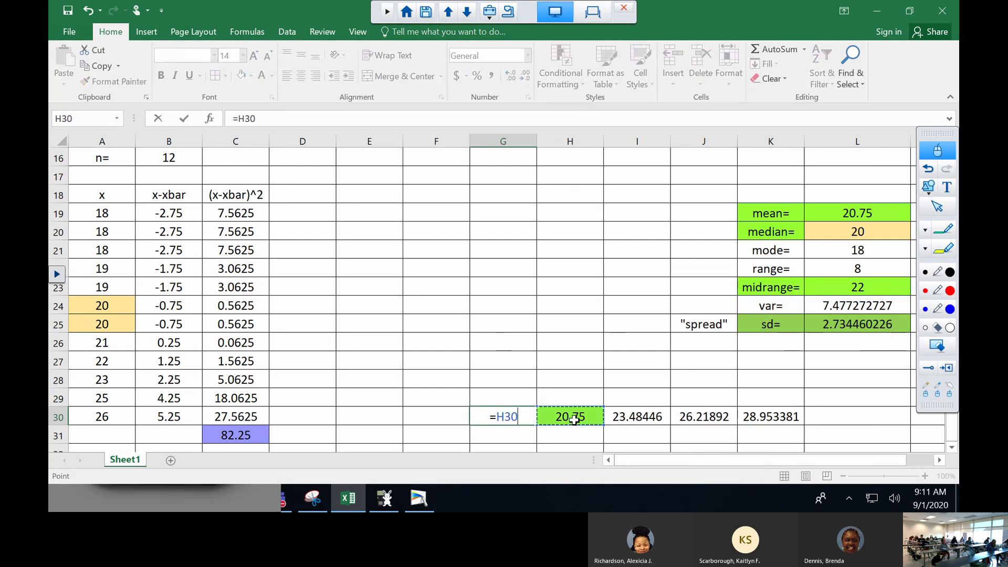
pyautogui.write('-')
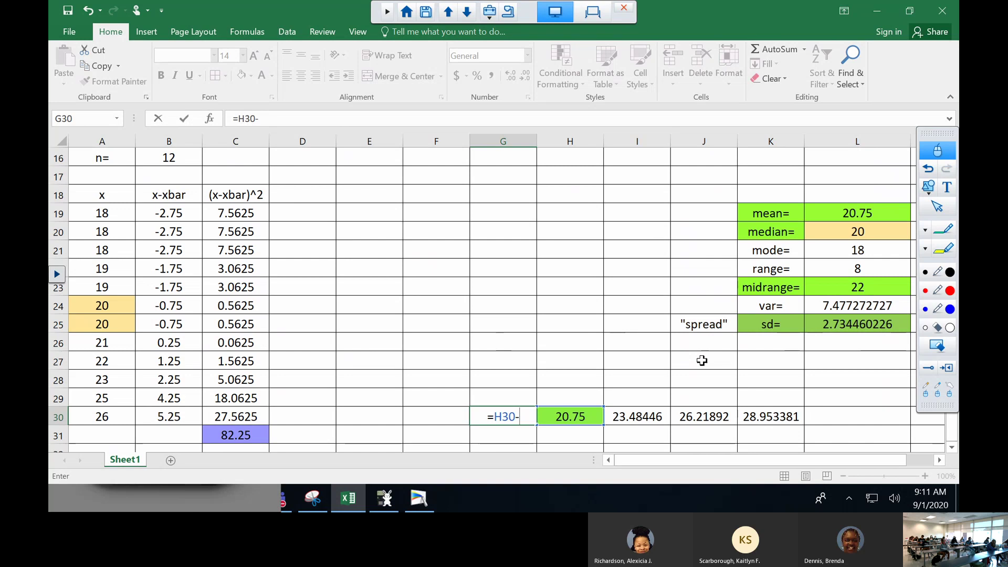
pyautogui.click(834, 317)
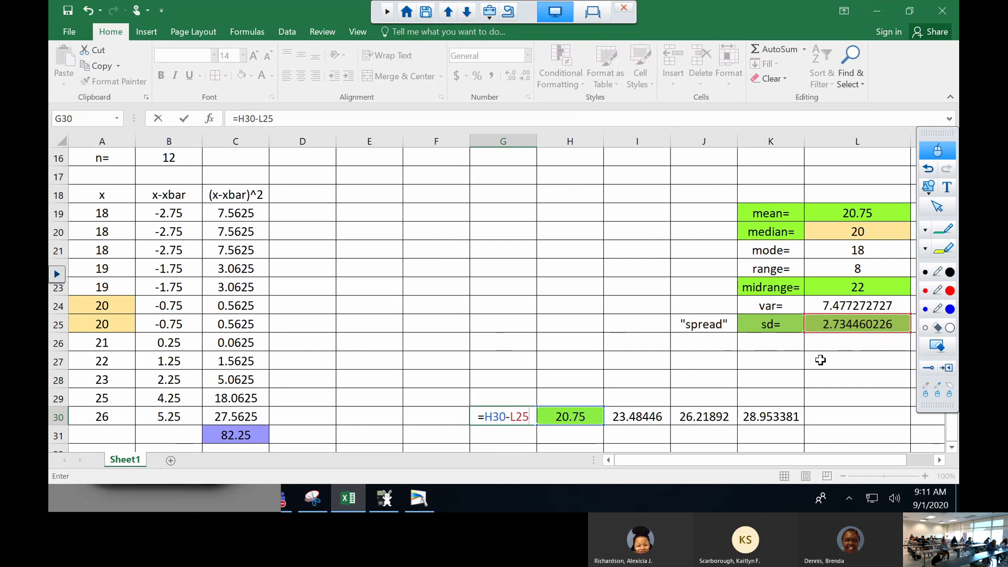
pyautogui.press('F4')
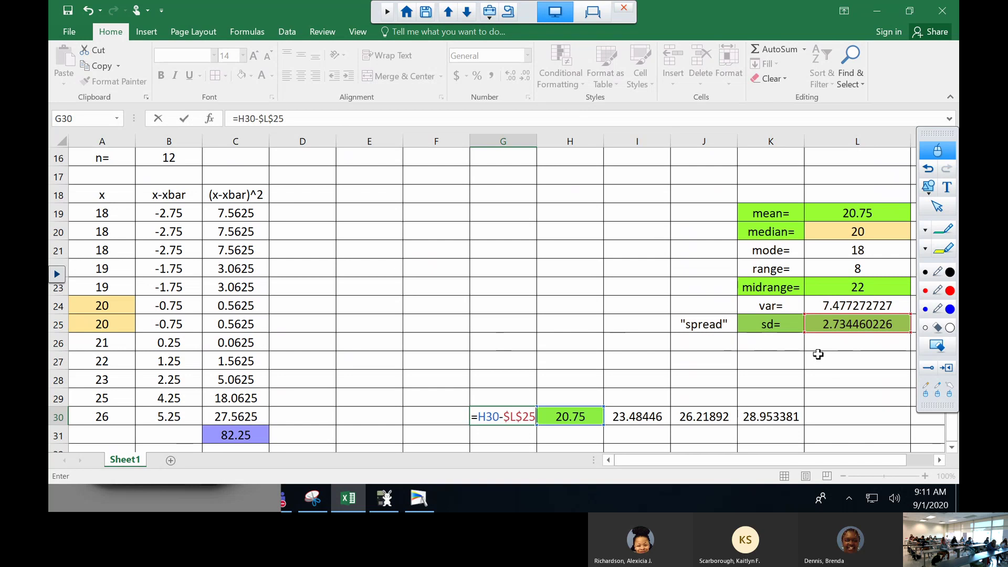
pyautogui.press('Return')
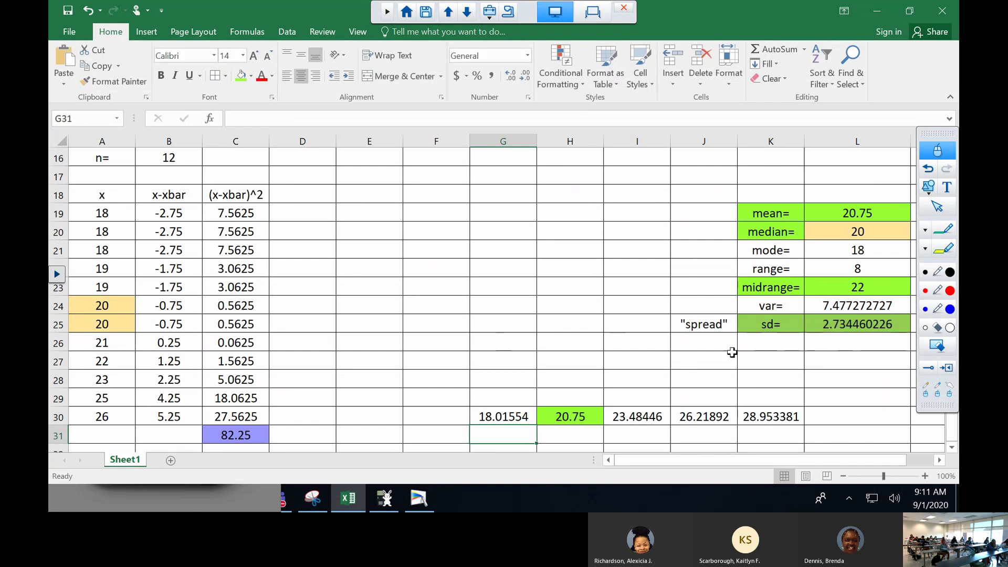
pyautogui.click(510, 408)
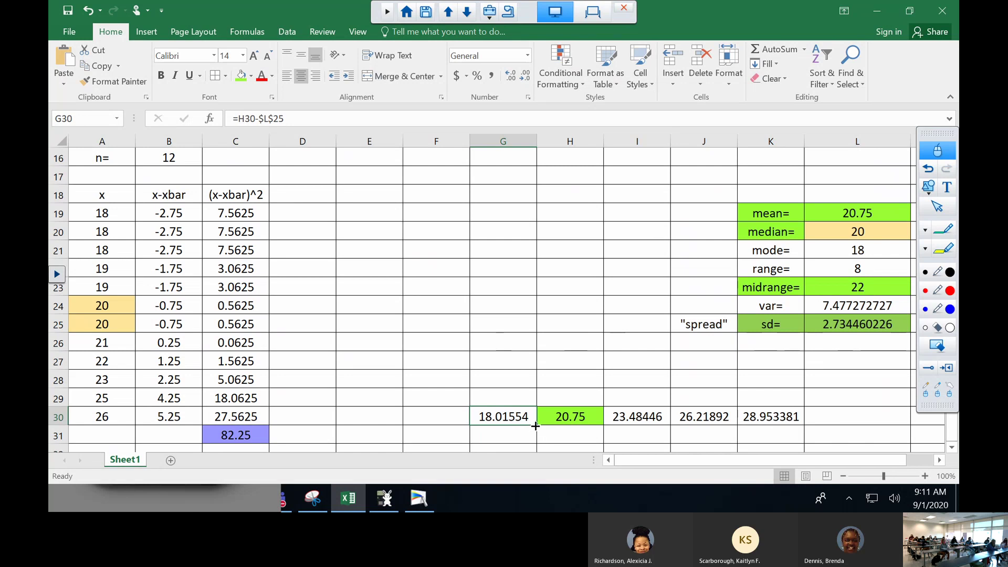
pyautogui.moveTo(535, 424); pyautogui.dragTo(354, 420)
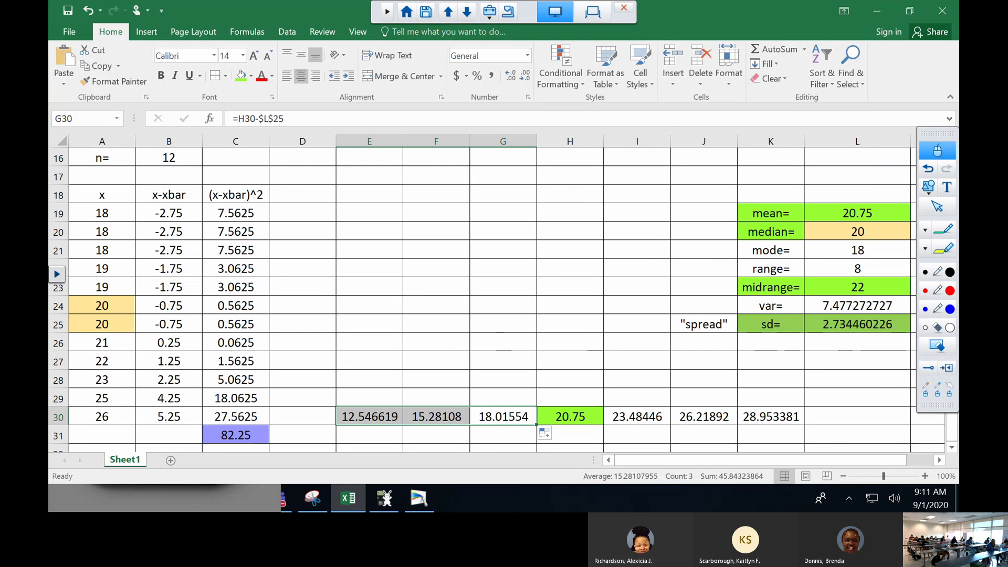
# Draw a straight black baseline above the row 30 values and sketch a bell curve over it, peaking near column H.
pyautogui.click(927, 186)
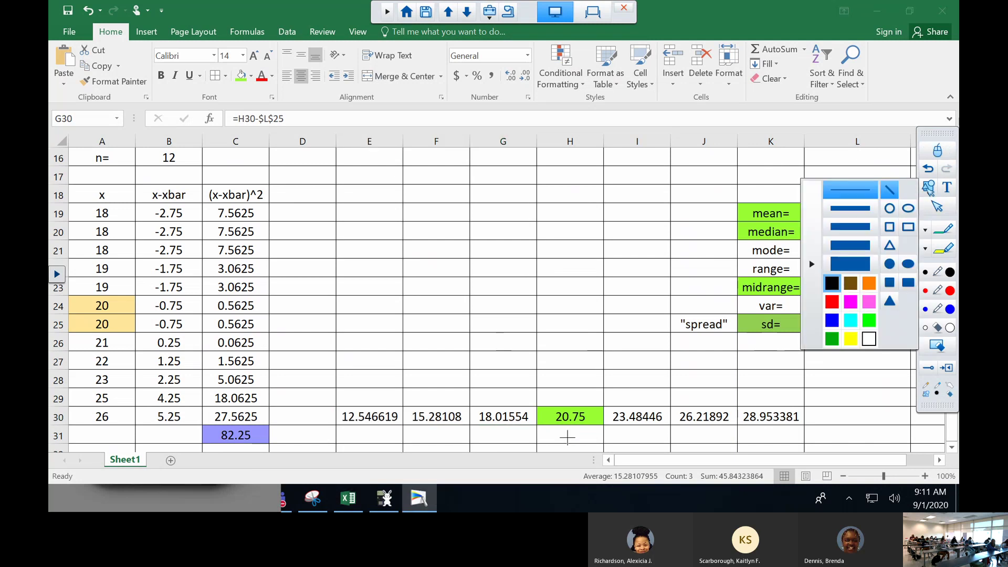
pyautogui.click(847, 199)
pyautogui.moveTo(321, 395)
pyautogui.mouseDown()
pyautogui.moveTo(840, 398)
pyautogui.moveTo(834, 393)
pyautogui.mouseUp()
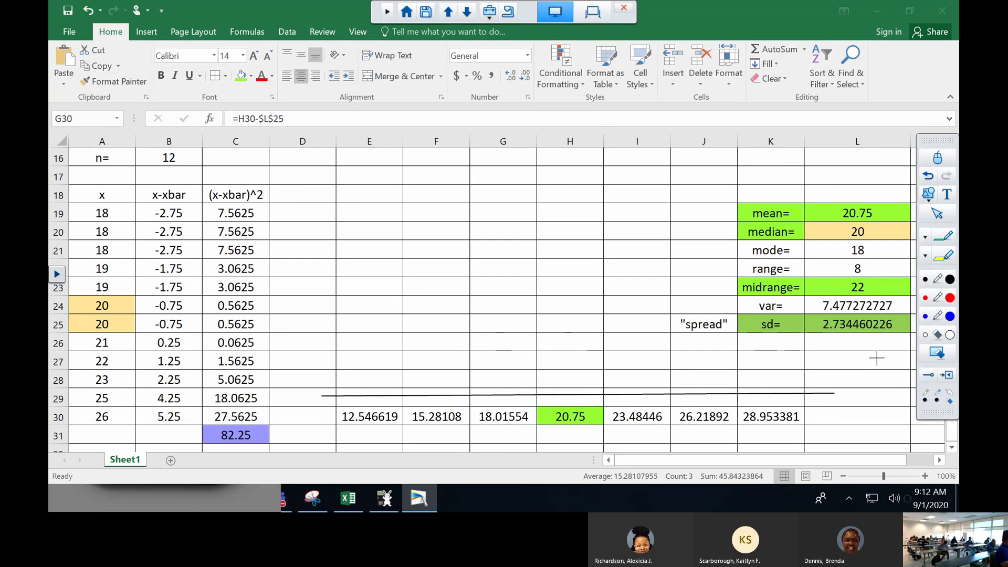
pyautogui.moveTo(323, 388)
pyautogui.mouseDown()
pyautogui.moveTo(389, 378)
pyautogui.moveTo(577, 288)
pyautogui.moveTo(663, 359)
pyautogui.moveTo(841, 385)
pyautogui.mouseUp()
# Draw vertical lines from the bell curve to the baseline above the mean and each standard deviation value in E30:K30.
pyautogui.moveTo(568, 274); pyautogui.dragTo(570, 409)
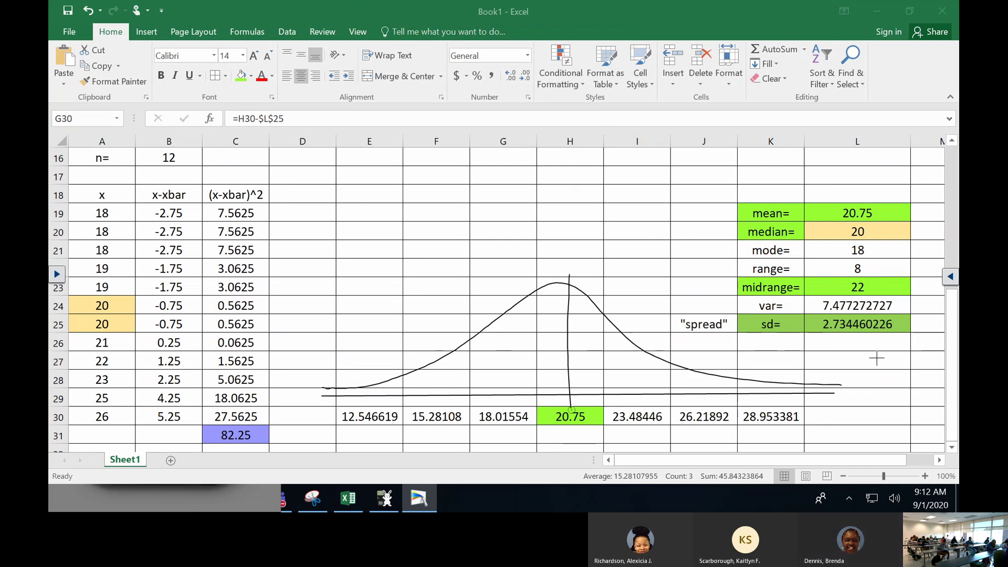
pyautogui.moveTo(500, 314); pyautogui.dragTo(505, 397)
pyautogui.moveTo(437, 354); pyautogui.dragTo(439, 401)
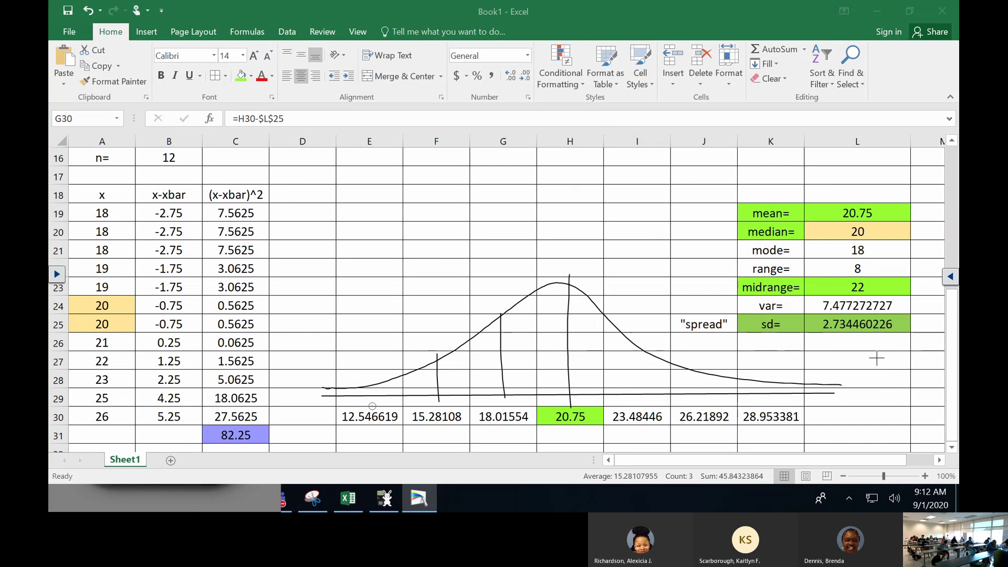
pyautogui.moveTo(369, 375); pyautogui.dragTo(369, 398)
pyautogui.moveTo(637, 334); pyautogui.dragTo(641, 398)
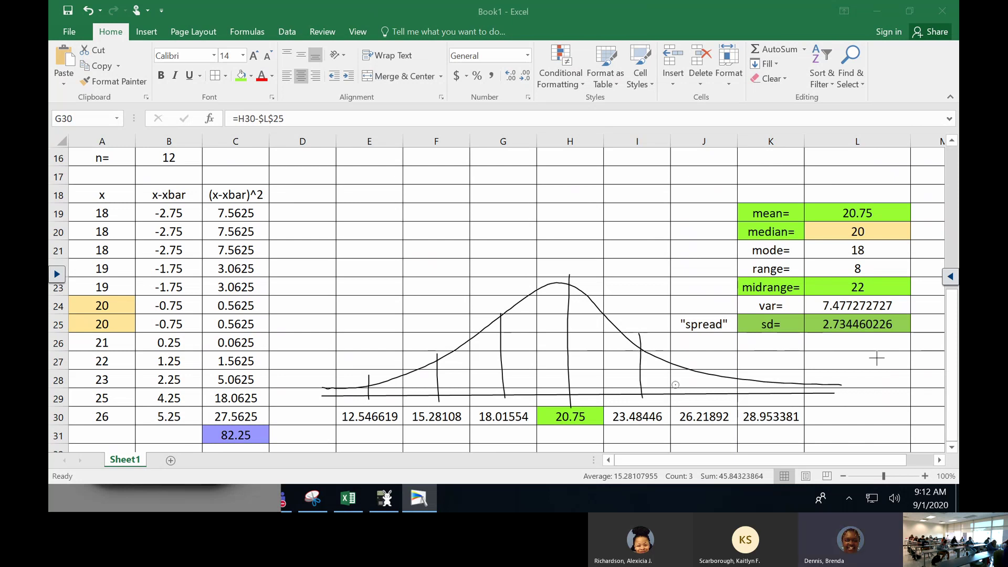
pyautogui.moveTo(704, 356); pyautogui.dragTo(706, 402)
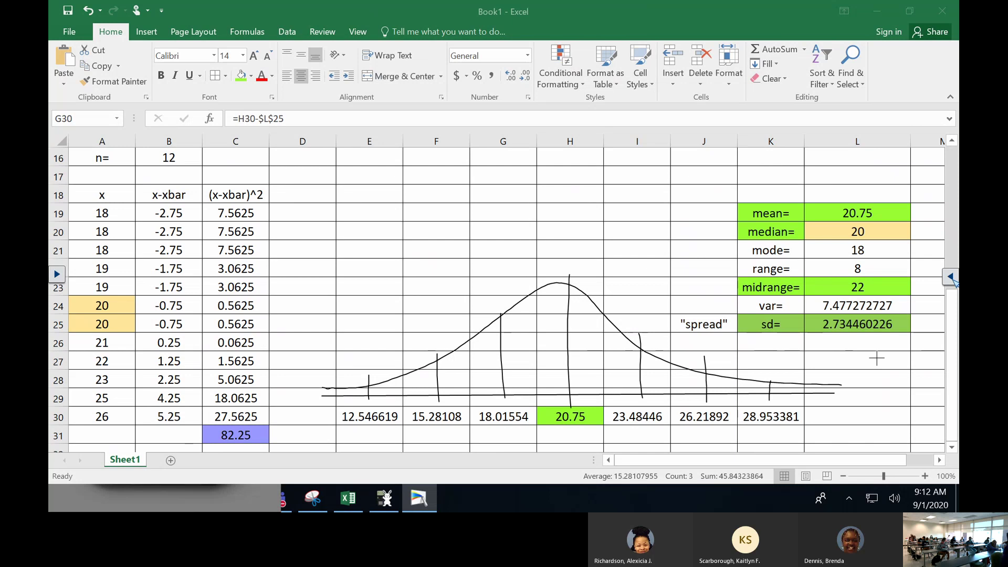
# Highlight the area under the curve from F30 to J30 in bright green and handwrite 13.5, 34, 34 and 13.5 in its sections.
pyautogui.click(950, 276)
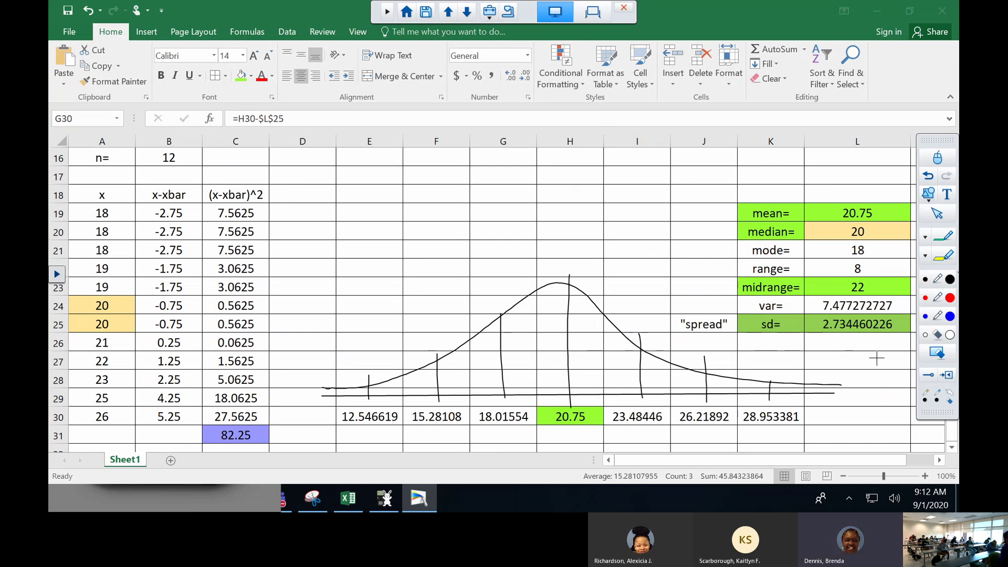
pyautogui.click(924, 255)
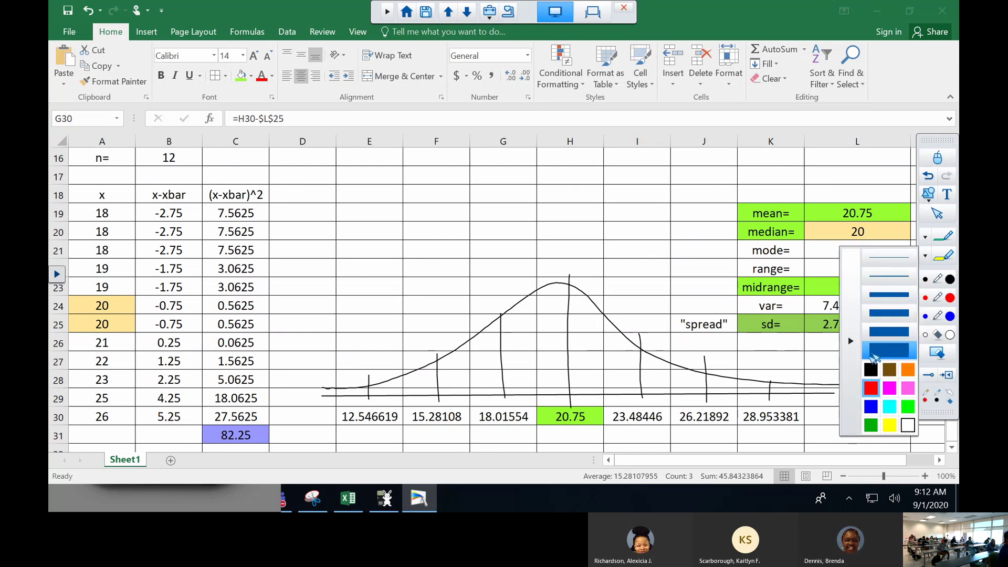
pyautogui.click(907, 406)
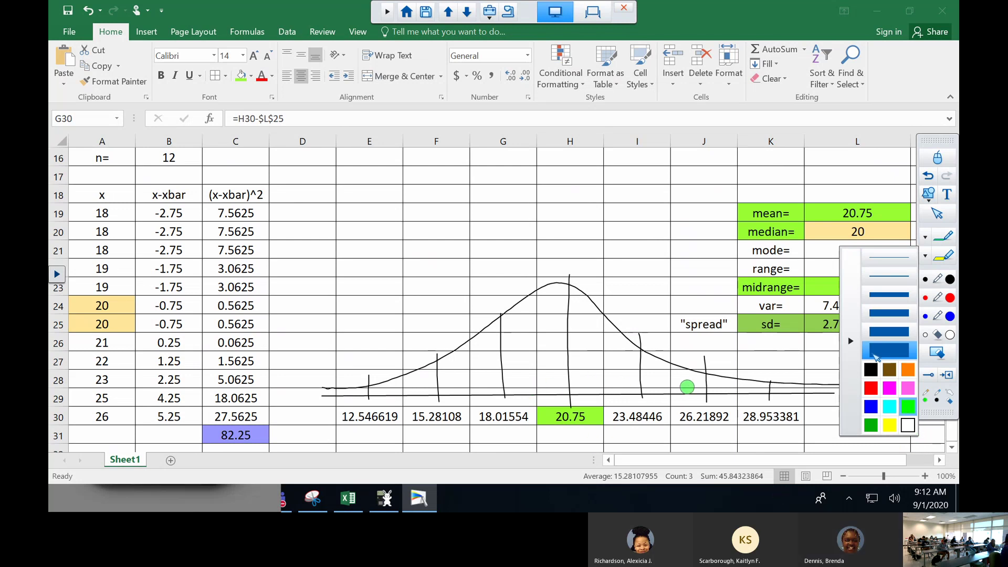
pyautogui.press('Escape')
pyautogui.moveTo(697, 387)
pyautogui.mouseDown()
pyautogui.moveTo(450, 389)
pyautogui.moveTo(445, 368)
pyautogui.moveTo(470, 346)
pyautogui.moveTo(525, 302)
pyautogui.moveTo(567, 293)
pyautogui.moveTo(703, 378)
pyautogui.moveTo(462, 375)
pyautogui.moveTo(485, 346)
pyautogui.moveTo(547, 304)
pyautogui.moveTo(655, 371)
pyautogui.moveTo(488, 357)
pyautogui.moveTo(567, 320)
pyautogui.moveTo(622, 360)
pyautogui.moveTo(563, 316)
pyautogui.moveTo(519, 349)
pyautogui.moveTo(603, 353)
pyautogui.moveTo(546, 337)
pyautogui.moveTo(533, 372)
pyautogui.moveTo(545, 372)
pyautogui.moveTo(457, 367)
pyautogui.mouseUp()
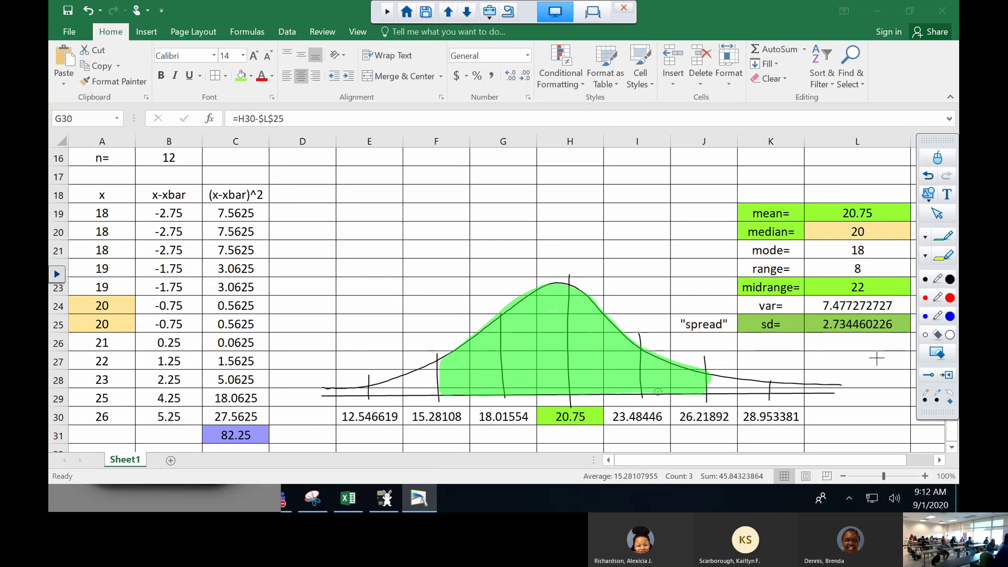
pyautogui.moveTo(533, 328); pyautogui.dragTo(539, 322)
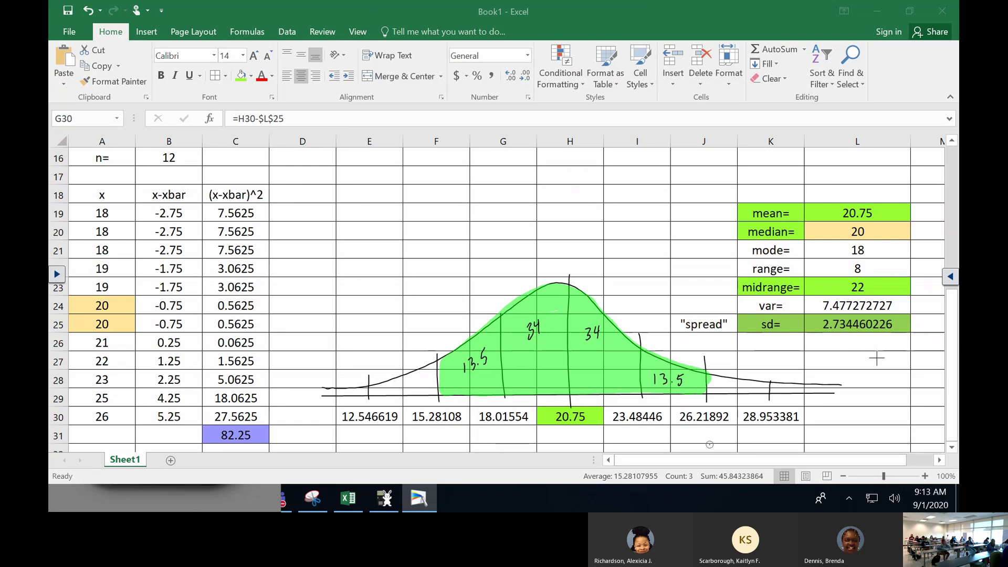
# Highlight the two outer sections under the curve, J30 to K30 and E30 to F30, in cyan.
pyautogui.click(950, 277)
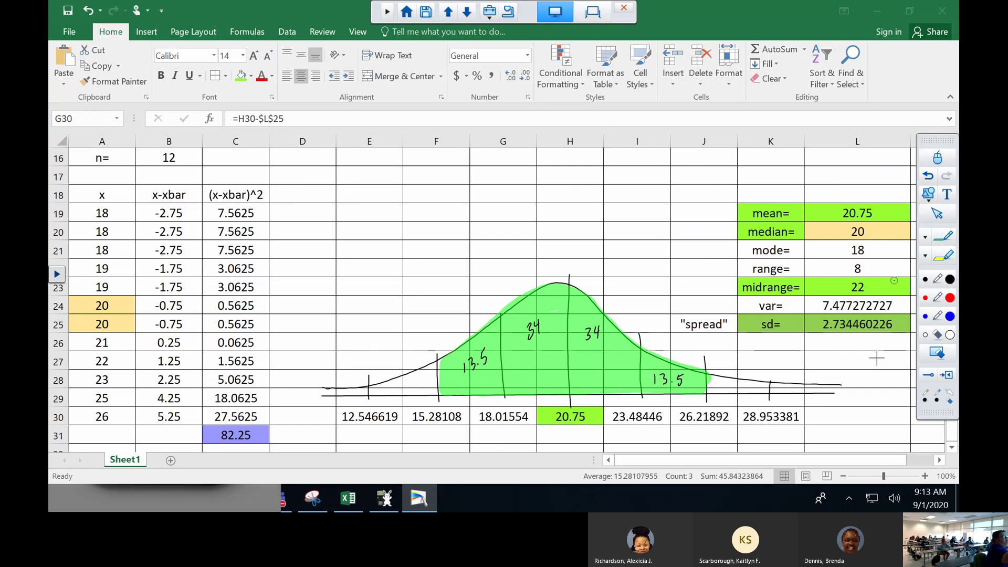
pyautogui.click(926, 257)
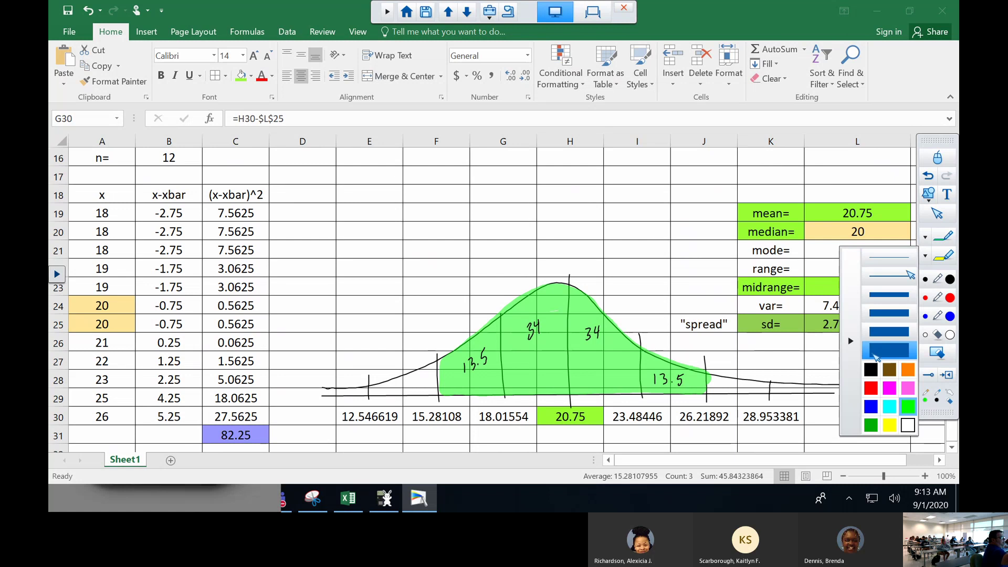
pyautogui.click(899, 418)
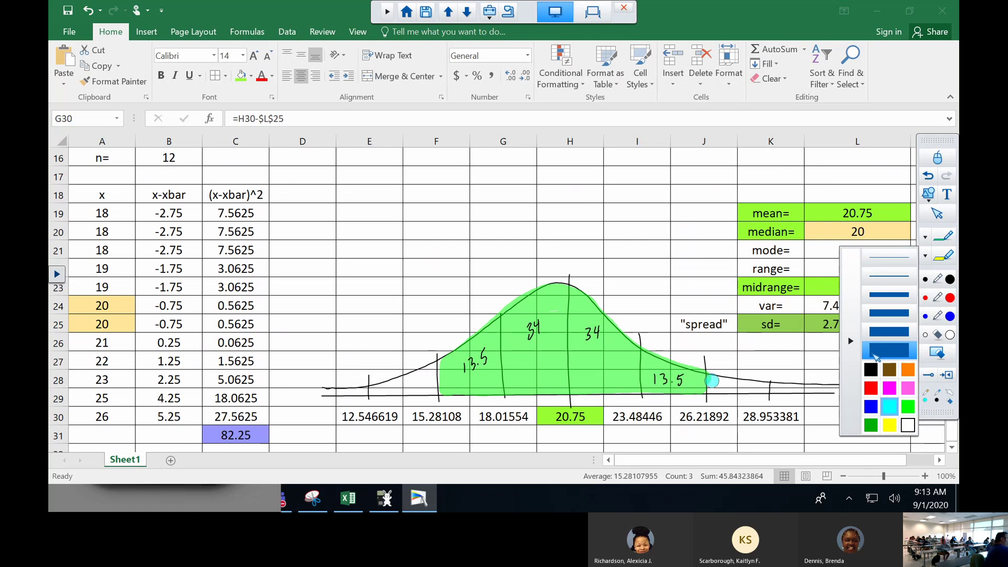
pyautogui.moveTo(707, 379)
pyautogui.mouseDown()
pyautogui.moveTo(767, 388)
pyautogui.moveTo(716, 378)
pyautogui.mouseUp()
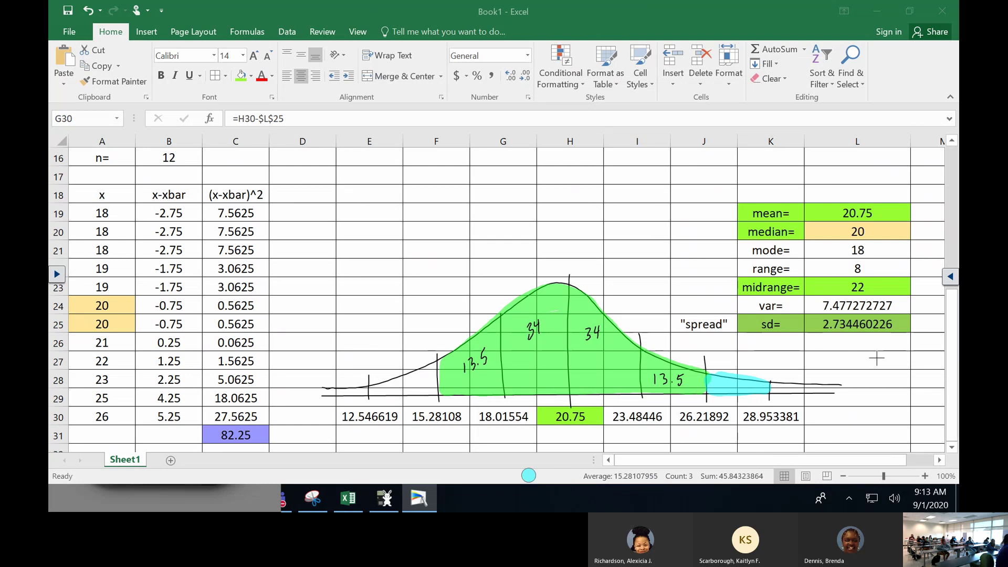
pyautogui.moveTo(370, 389)
pyautogui.mouseDown()
pyautogui.moveTo(436, 389)
pyautogui.moveTo(434, 369)
pyautogui.moveTo(377, 387)
pyautogui.mouseUp()
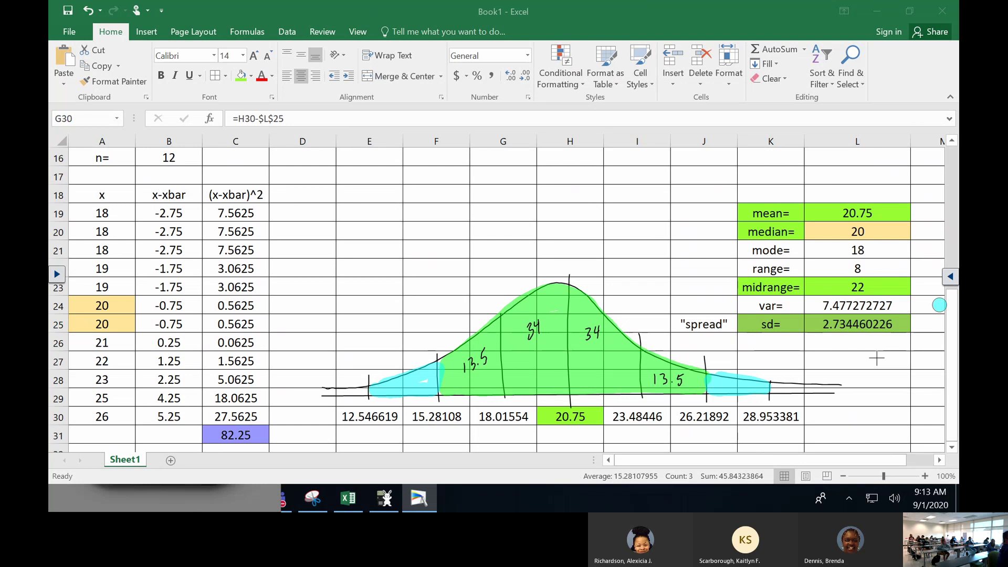
# Handwrite 2.35 in each of the two cyan sections under the curve.
pyautogui.click(950, 278)
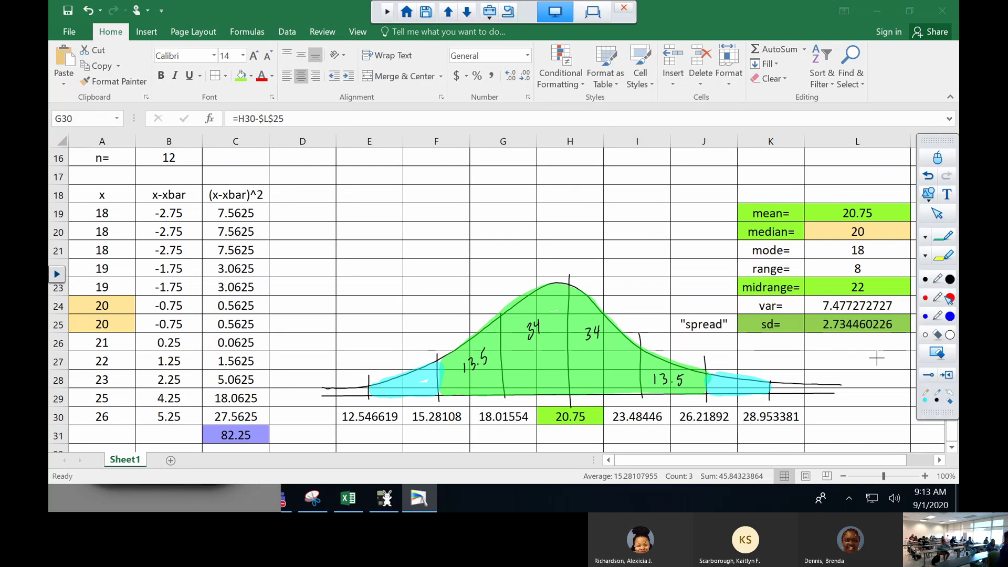
pyautogui.click(948, 298)
pyautogui.moveTo(717, 382)
pyautogui.mouseDown()
pyautogui.moveTo(745, 393)
pyautogui.moveTo(754, 382)
pyautogui.mouseUp()
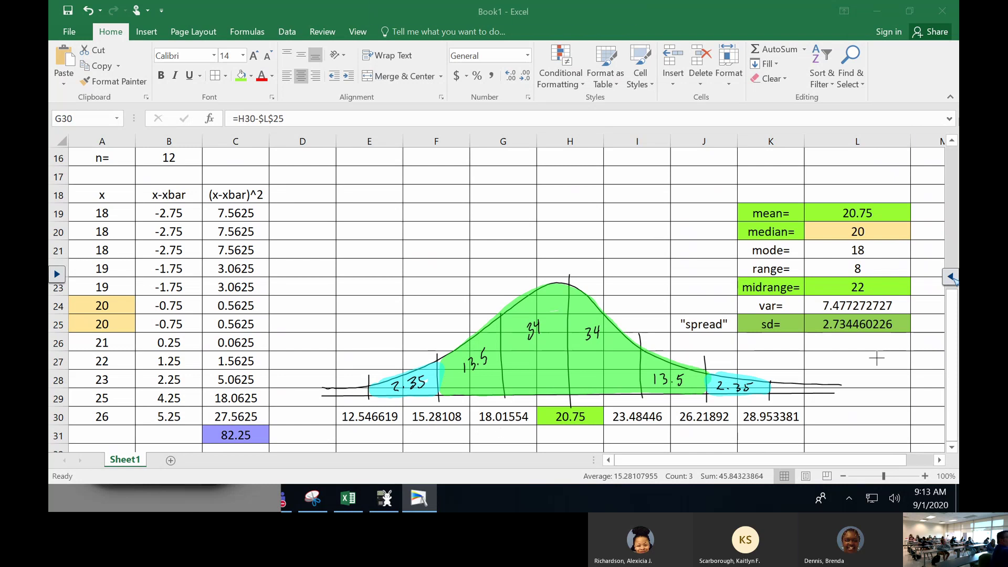
pyautogui.click(951, 276)
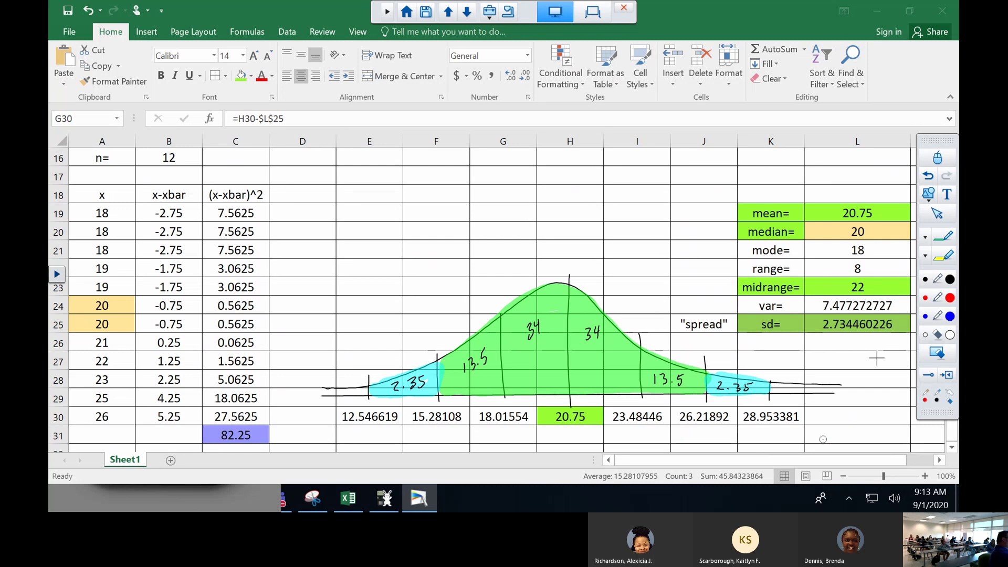
# Handwrite "outlier" in red on both tails of the bell curve, beyond the cyan sections.
pyautogui.moveTo(787, 387); pyautogui.dragTo(812, 392)
pyautogui.moveTo(814, 387); pyautogui.dragTo(815, 393)
pyautogui.click(816, 382)
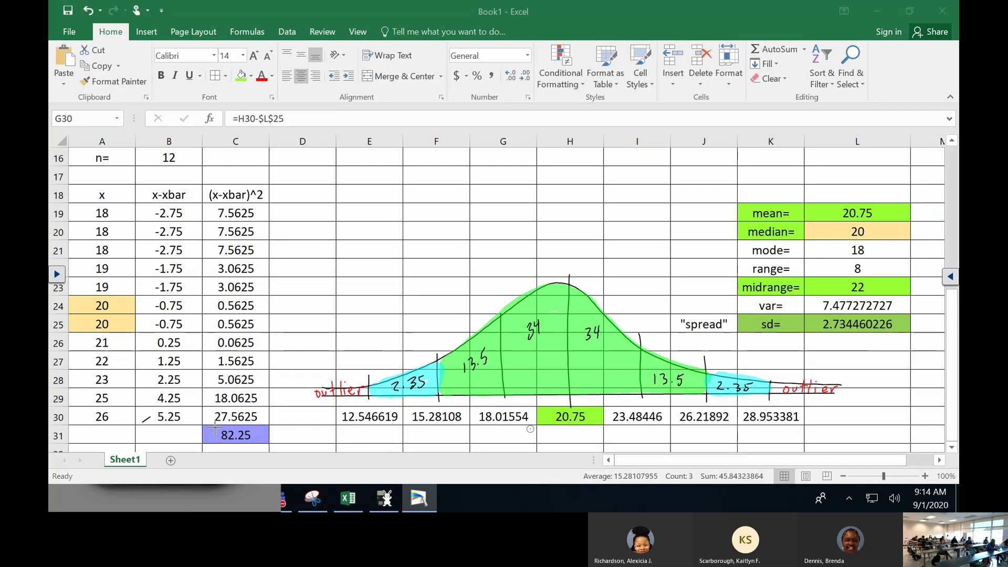
# Leave annotation mode to clear the bell curve drawing and return to working in the worksheet.
pyautogui.click(950, 277)
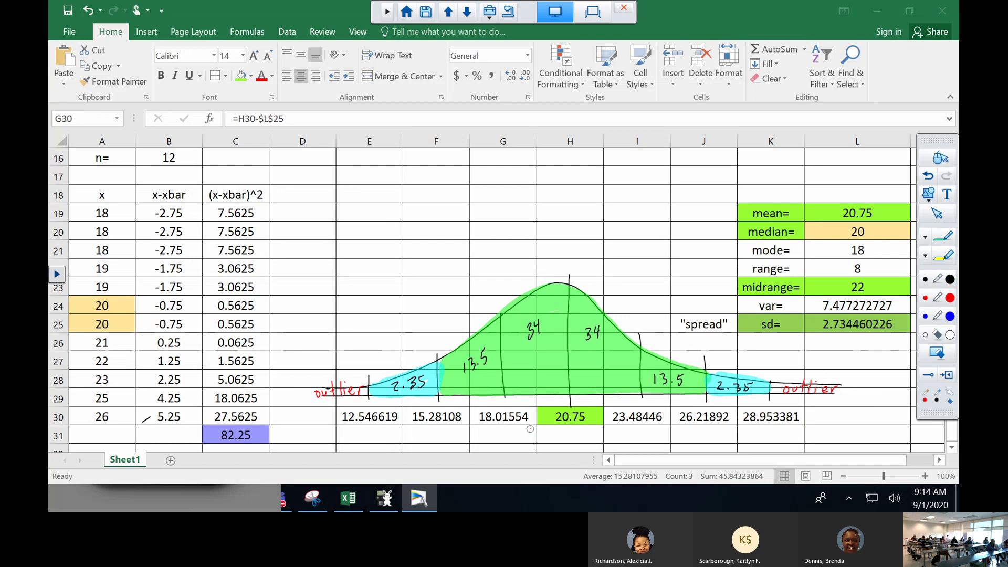
pyautogui.click(940, 158)
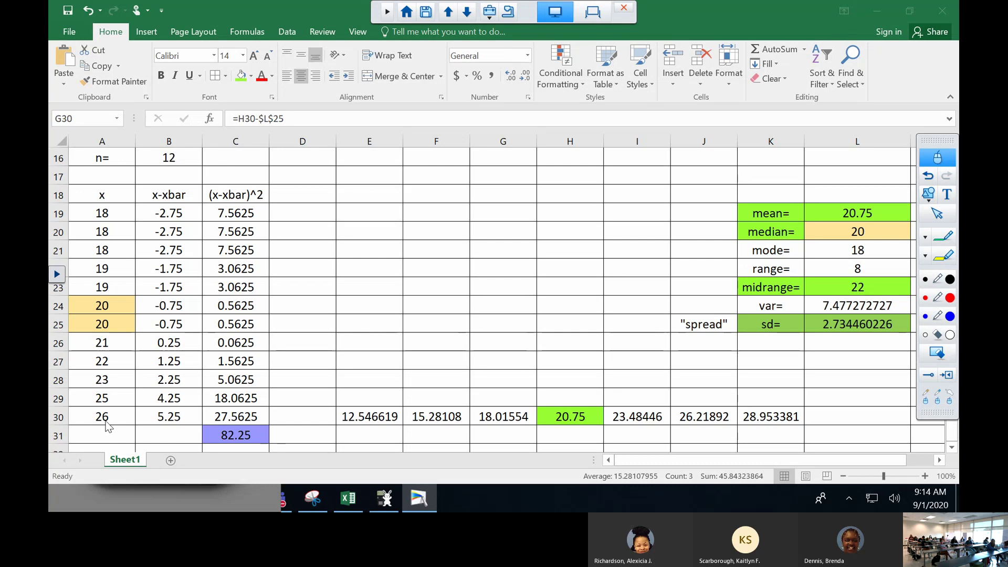
pyautogui.press('F2')
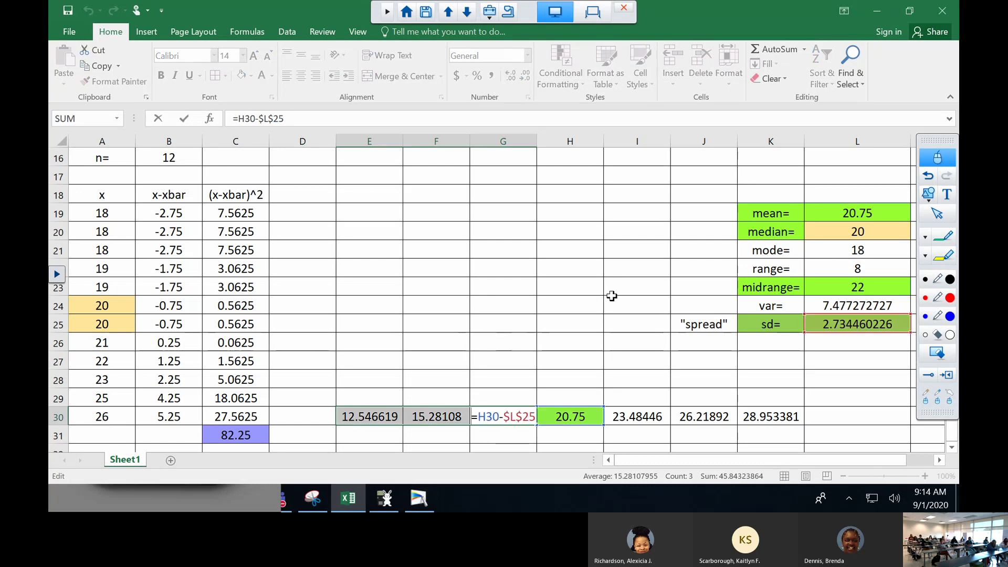
pyautogui.write('53')
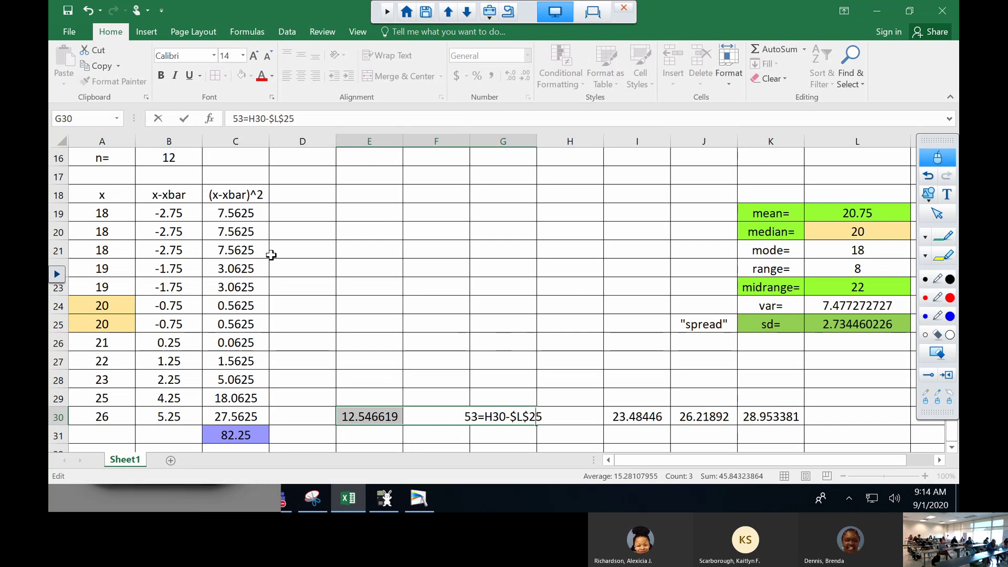
pyautogui.click(102, 416)
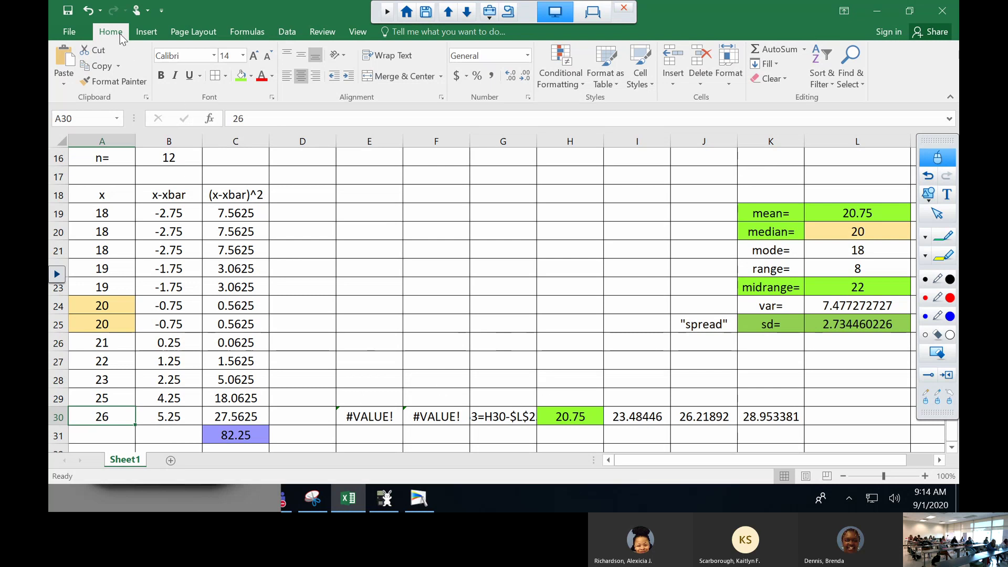
pyautogui.click(98, 11)
pyautogui.click(98, 11)
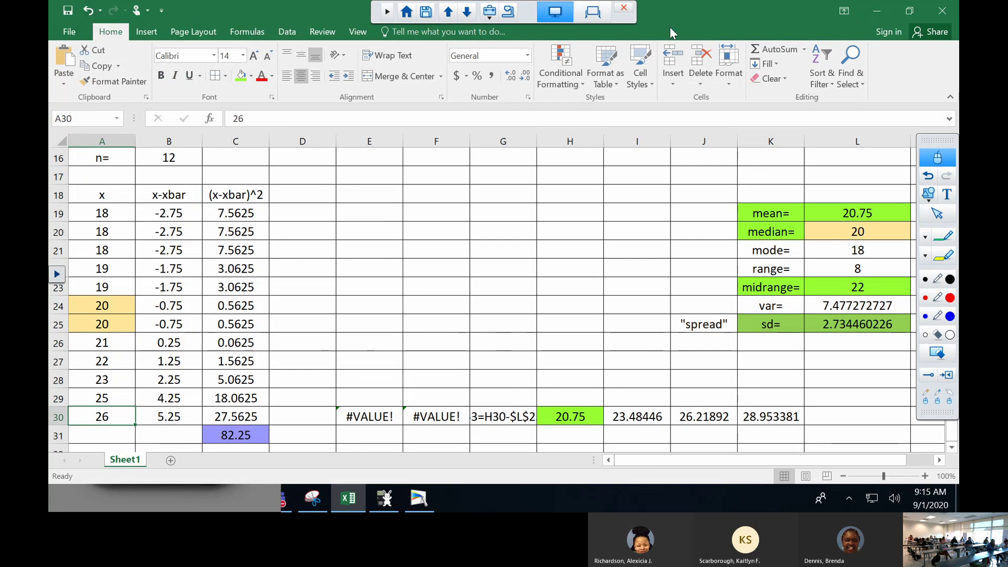
pyautogui.click(91, 13)
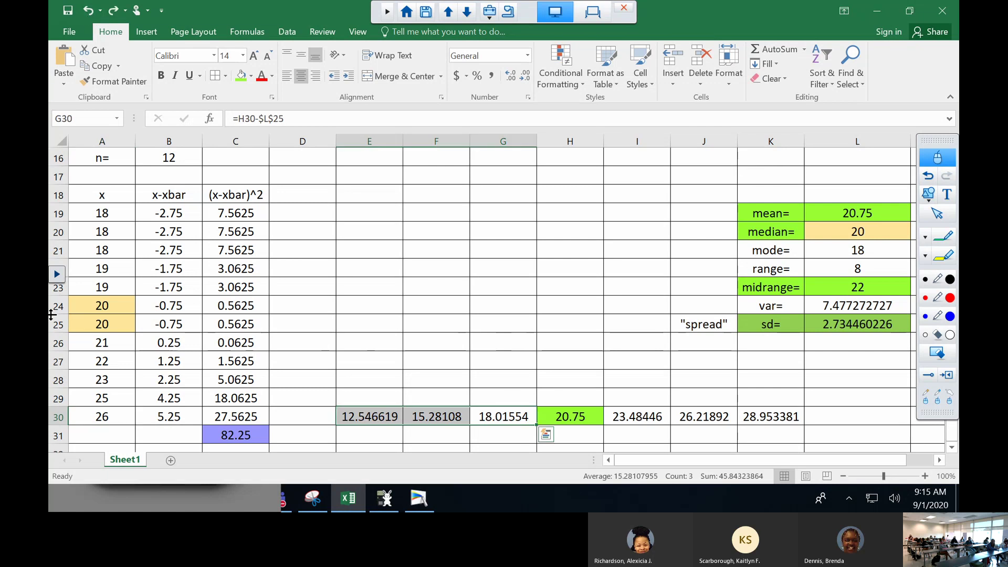
# Change the last data value in A30 to 53.
pyautogui.click(83, 418)
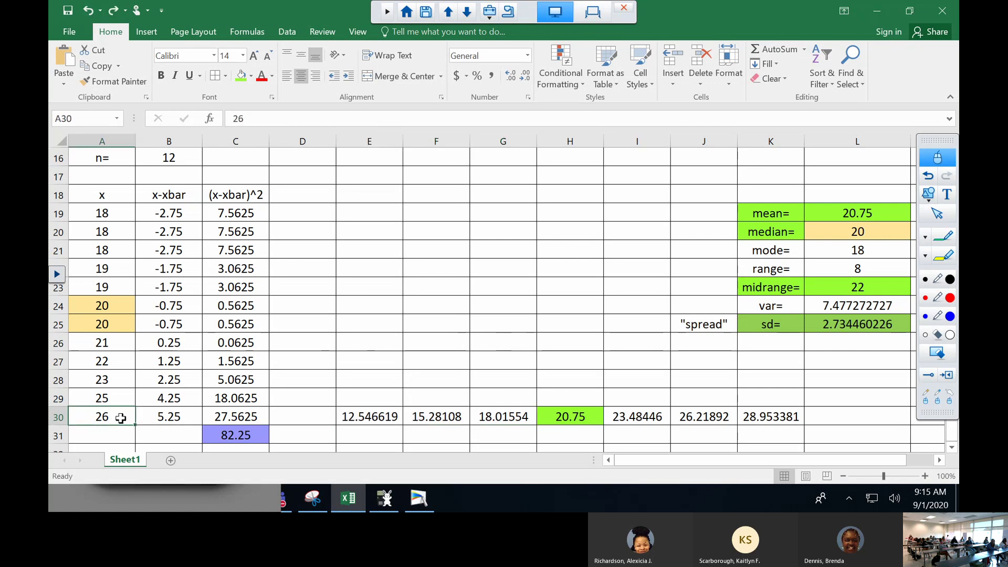
pyautogui.write('53')
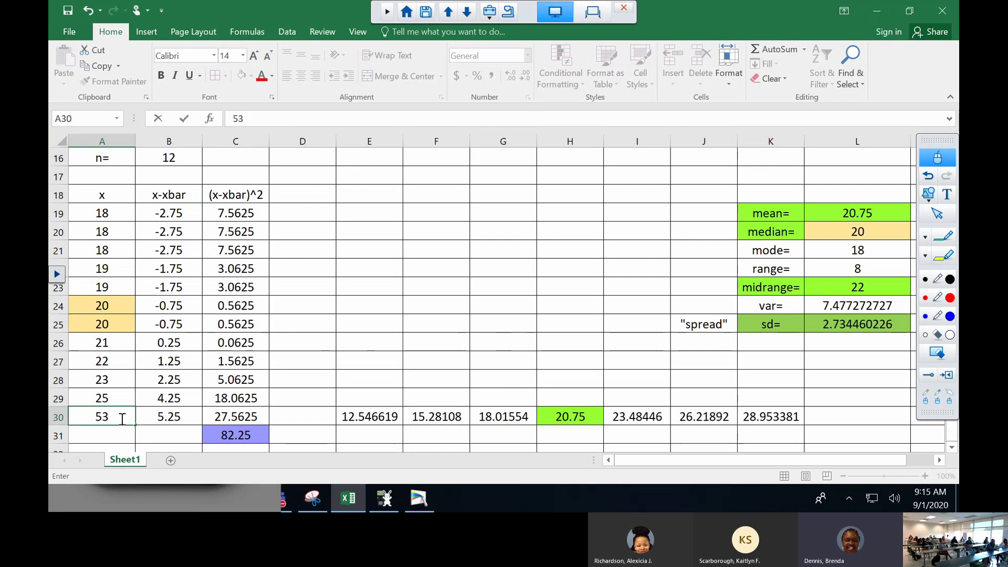
pyautogui.press('Return')
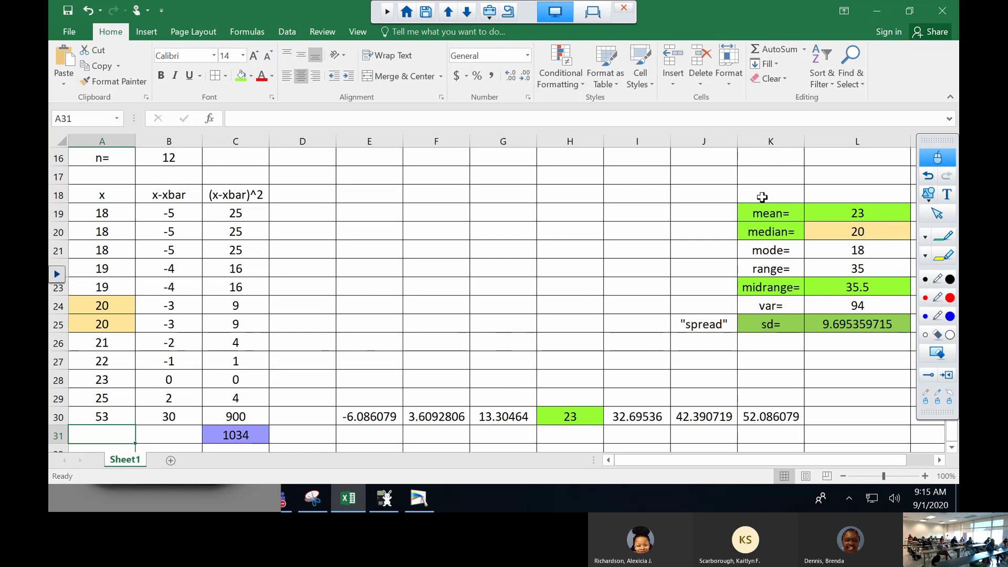
# Change the first data value in A19 to 10.
pyautogui.click(105, 214)
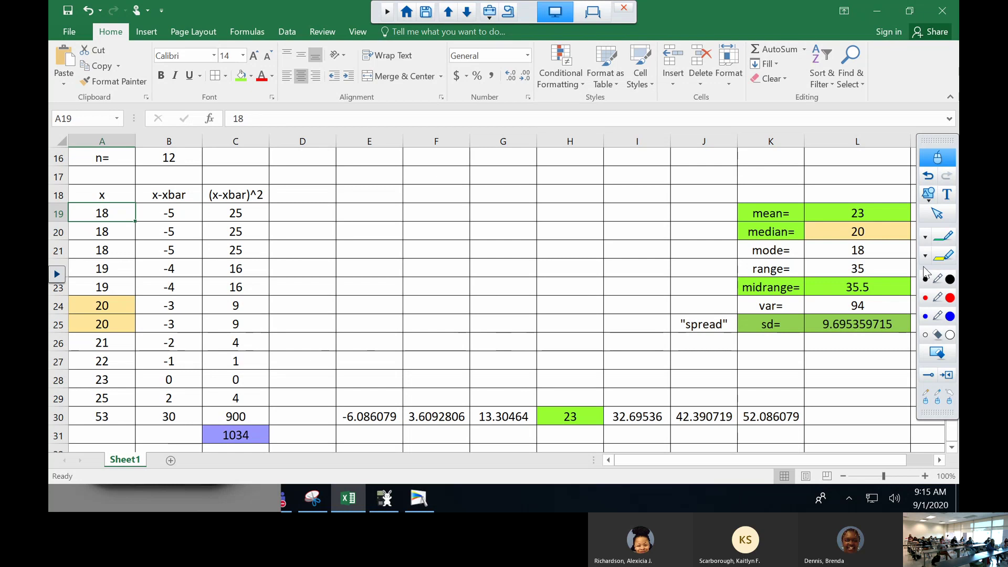
pyautogui.write('10')
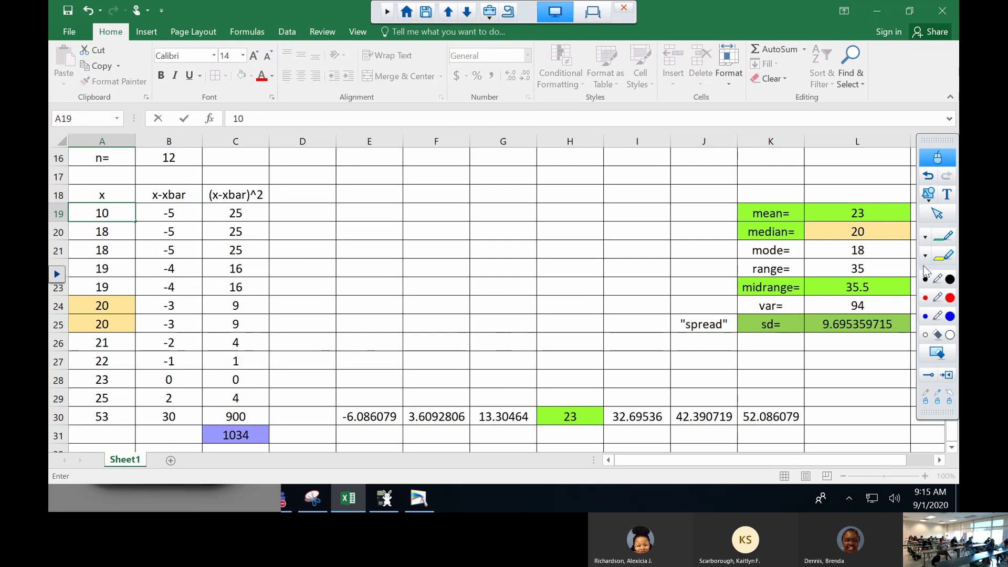
pyautogui.press('Return')
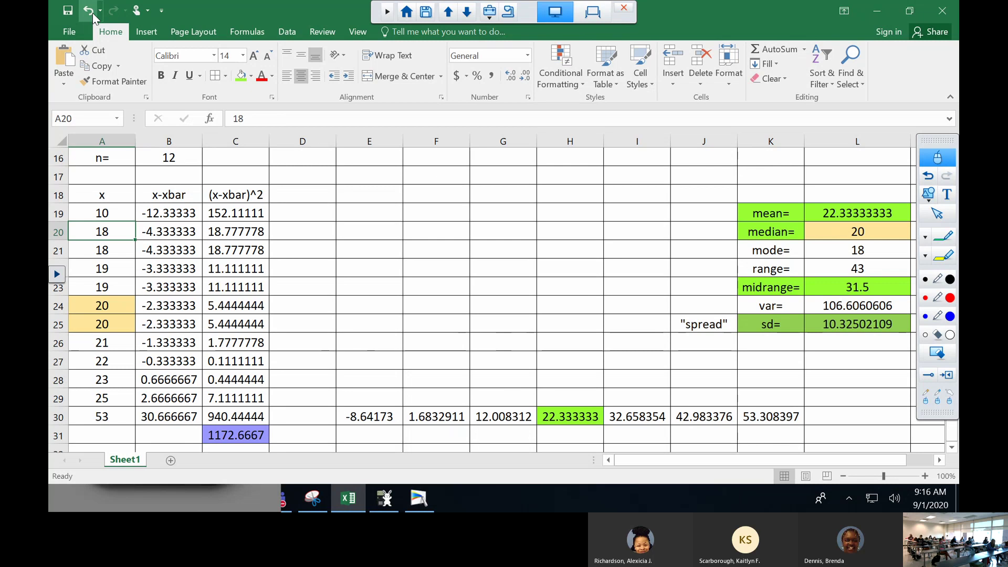
# Set the first data value in A19 back to 18.
pyautogui.moveTo(472, 5)
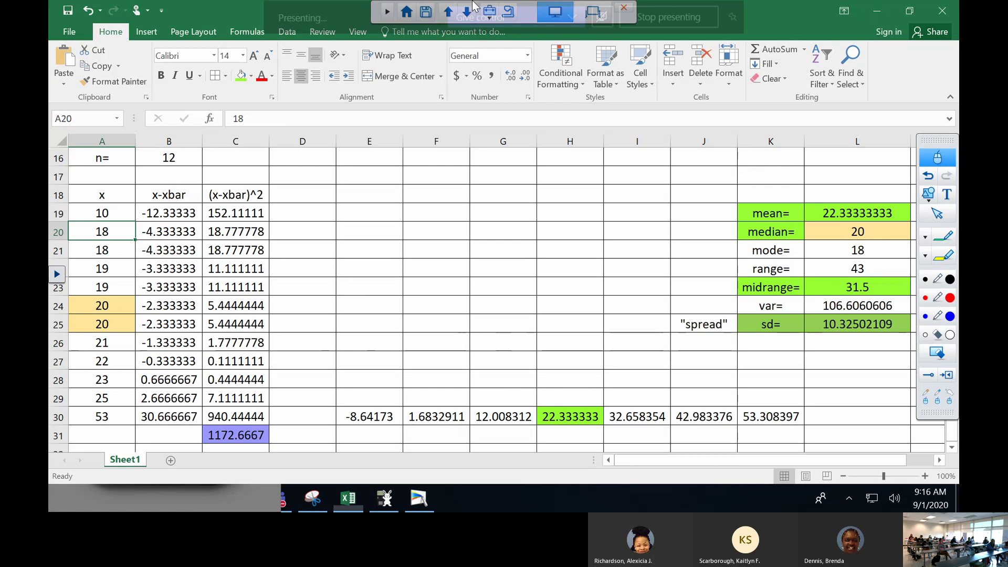
pyautogui.press('Up')
pyautogui.press('Up')
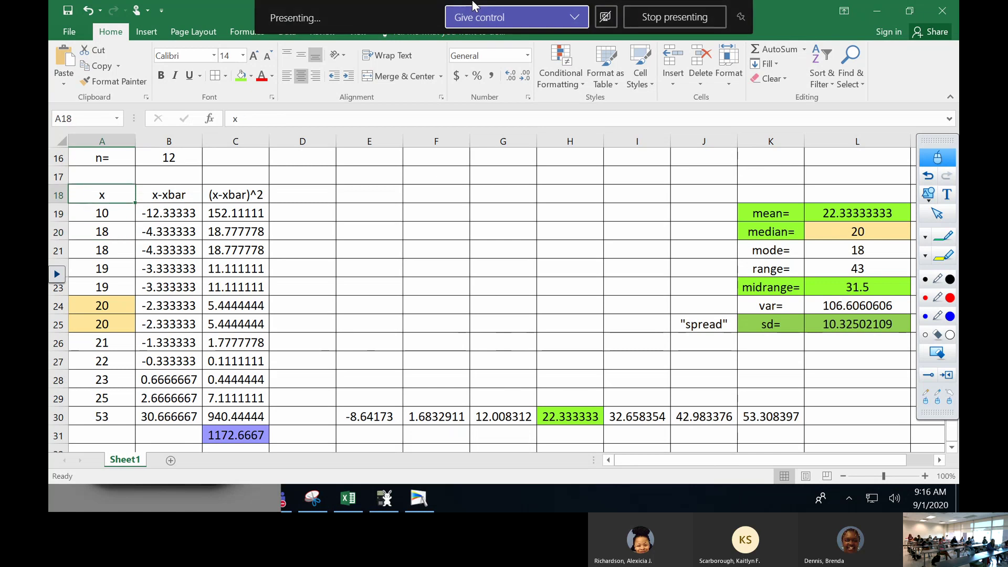
pyautogui.press('Down')
pyautogui.write('18')
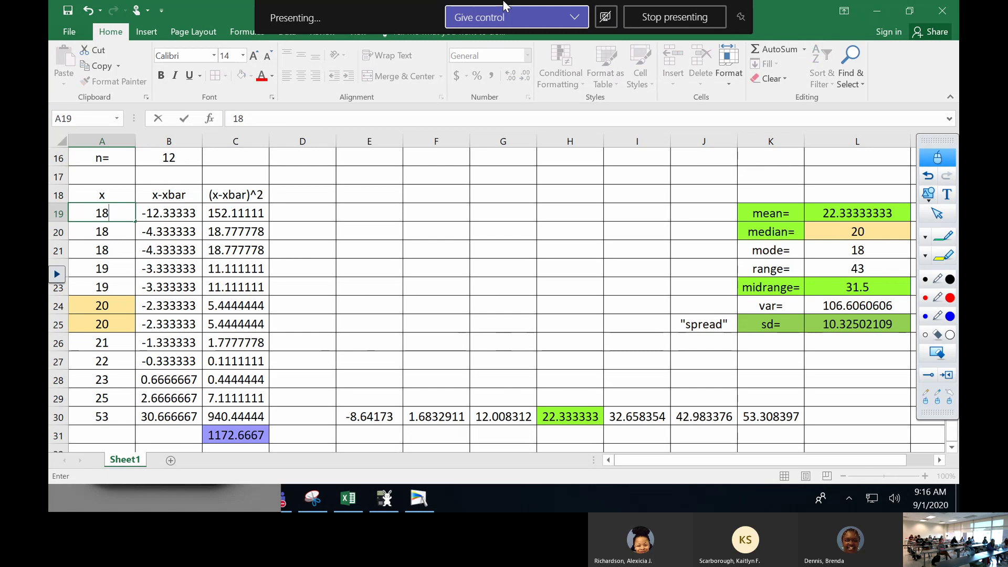
pyautogui.press('Return')
# Change the last data value in A30 to 25.
pyautogui.press('Down')
pyautogui.press('Down')
pyautogui.press('Down')
pyautogui.press('Down')
pyautogui.press('Down')
pyautogui.press('Down')
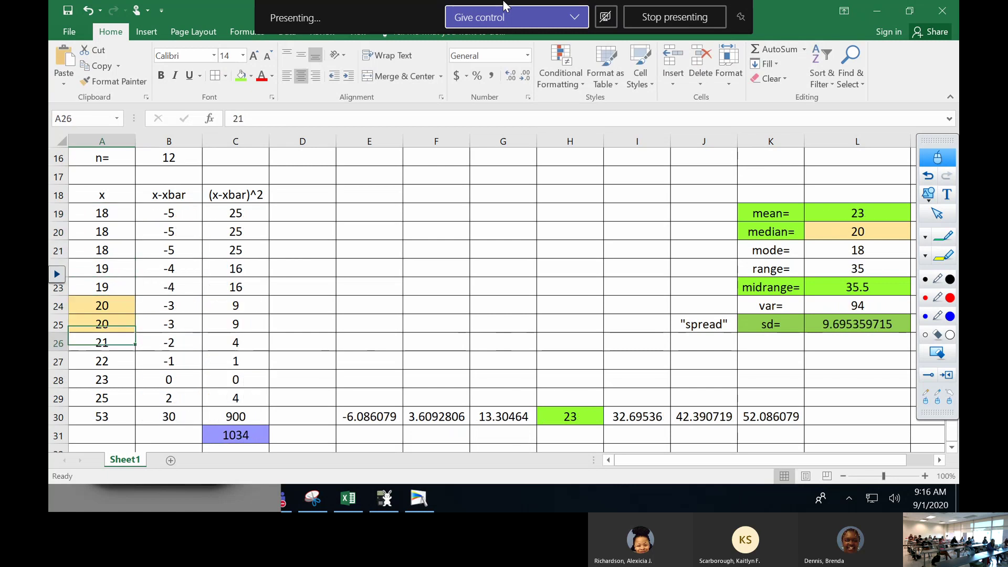
pyautogui.press('Down')
pyautogui.press('Down')
pyautogui.press('Down')
pyautogui.press('Down')
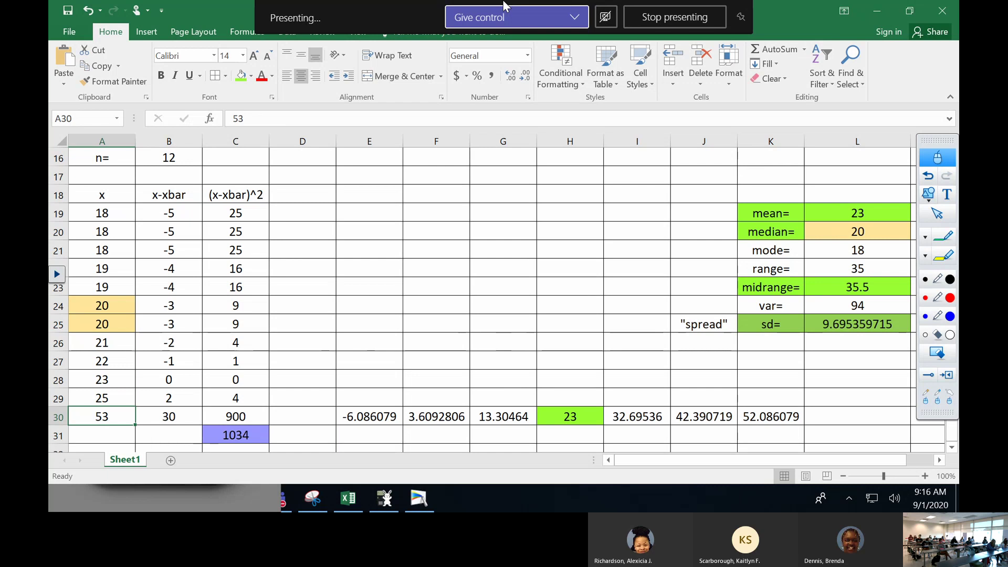
pyautogui.write('25')
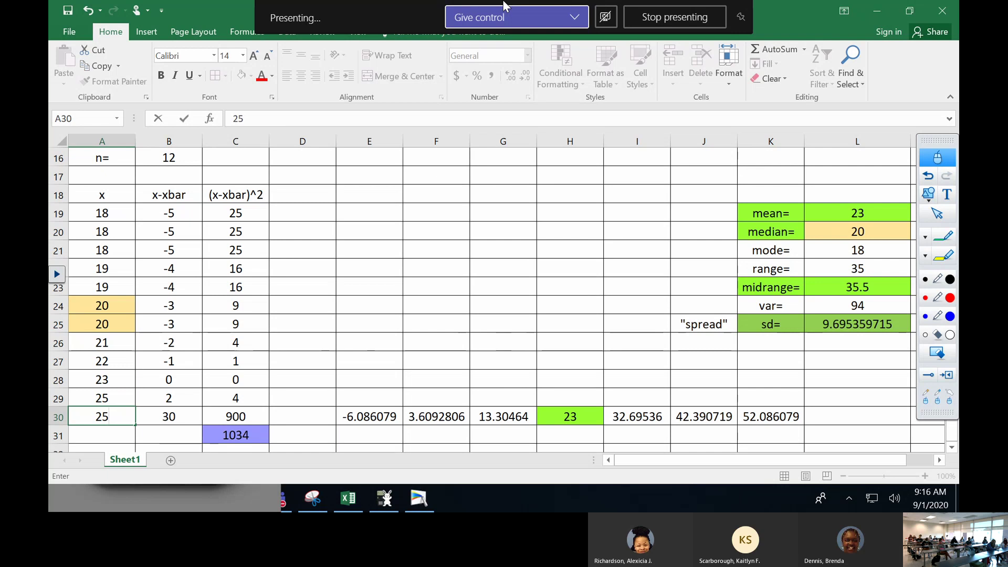
pyautogui.press('Return')
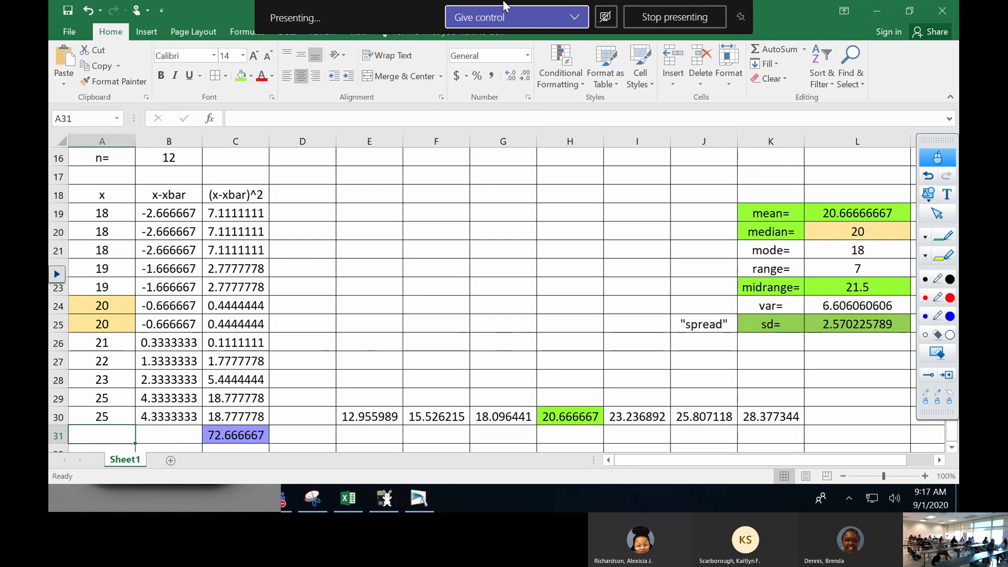
# Correct the last data value in A30 to 26.
pyautogui.scroll(-1, 503, 5)
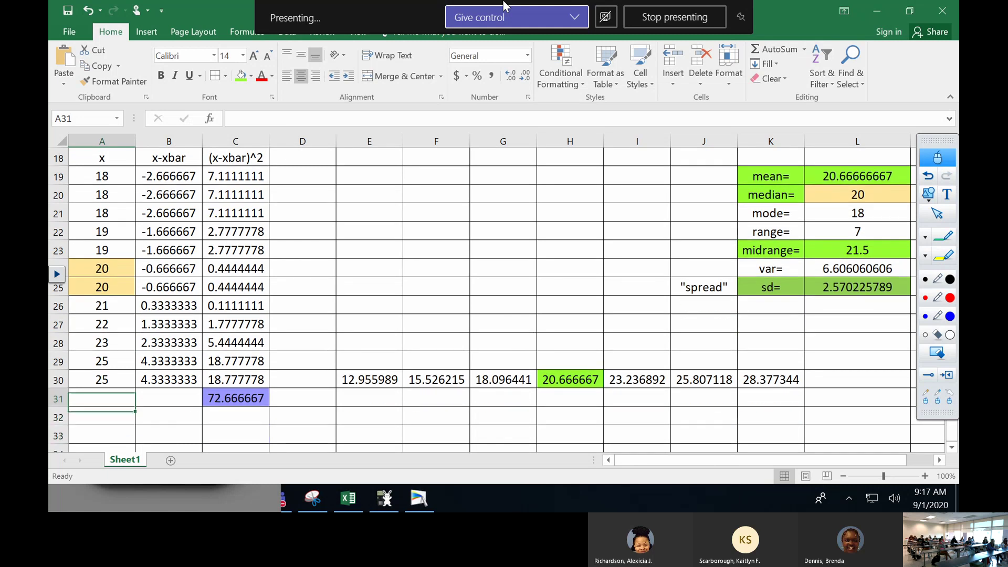
pyautogui.press('Up')
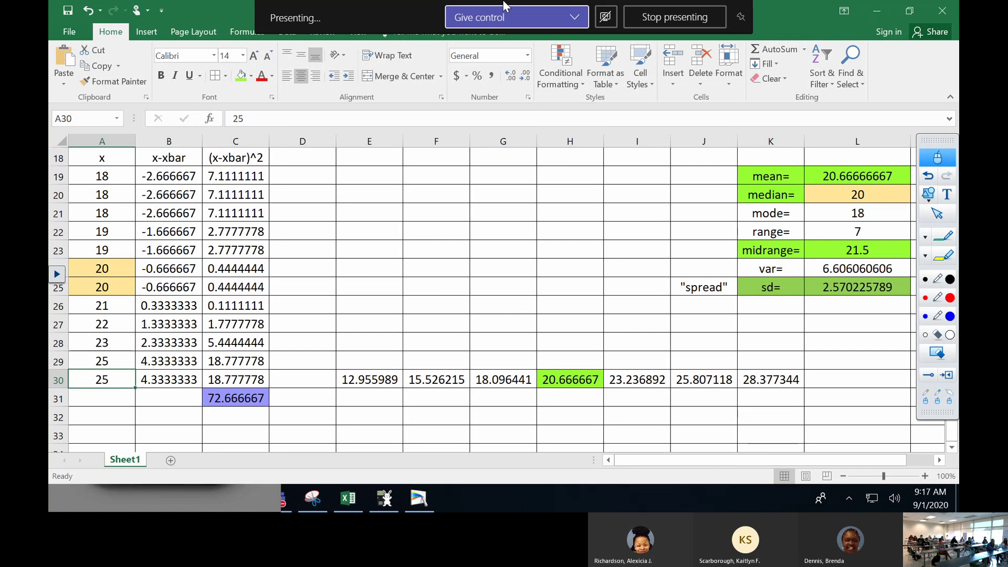
pyautogui.write('26')
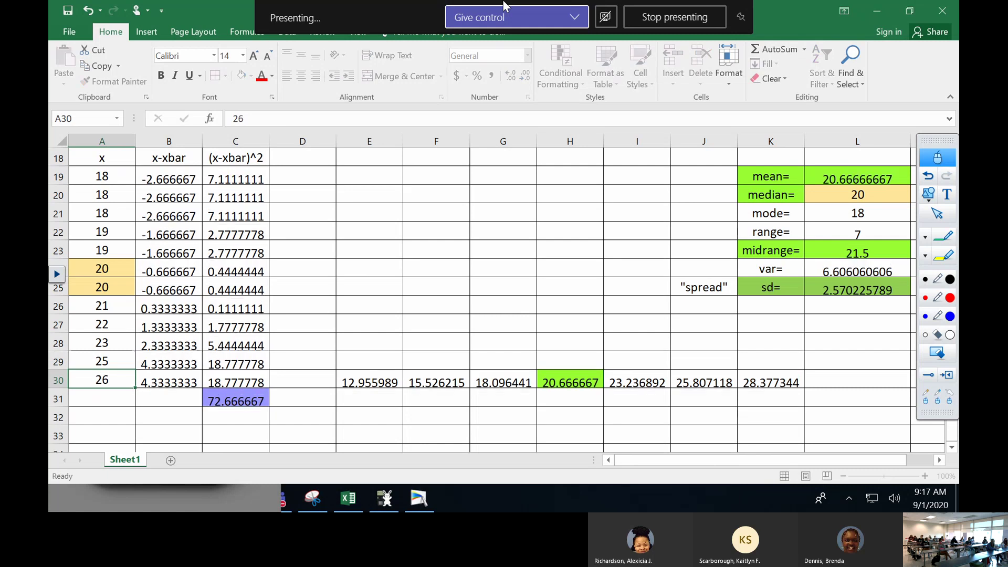
pyautogui.press('Up')
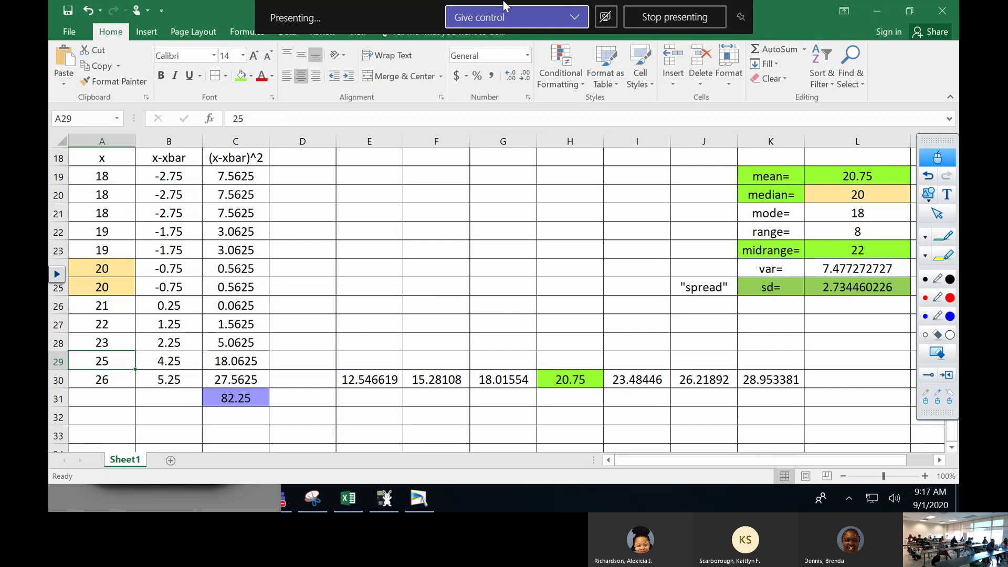
pyautogui.press('Up')
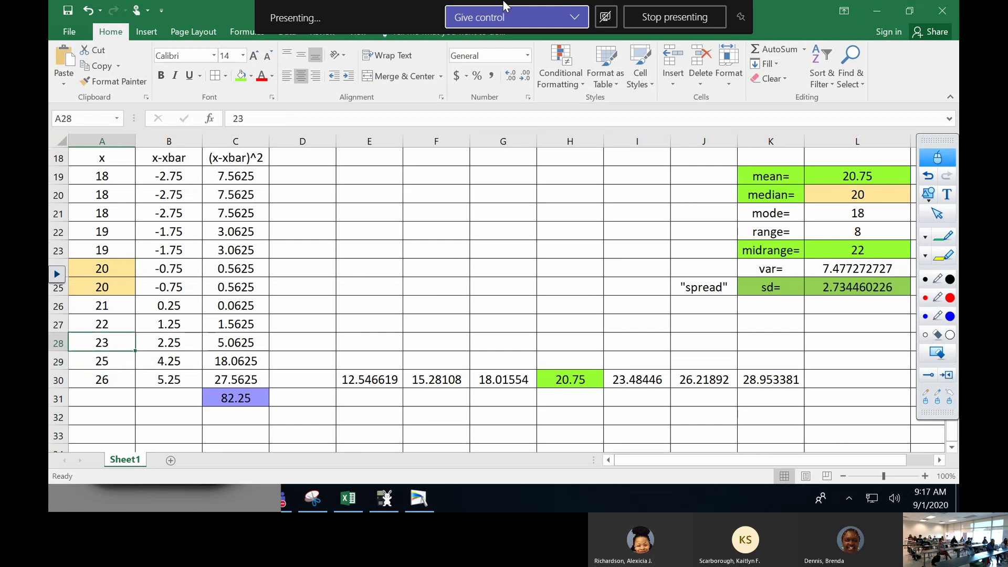
pyautogui.press('Down')
pyautogui.press('Down')
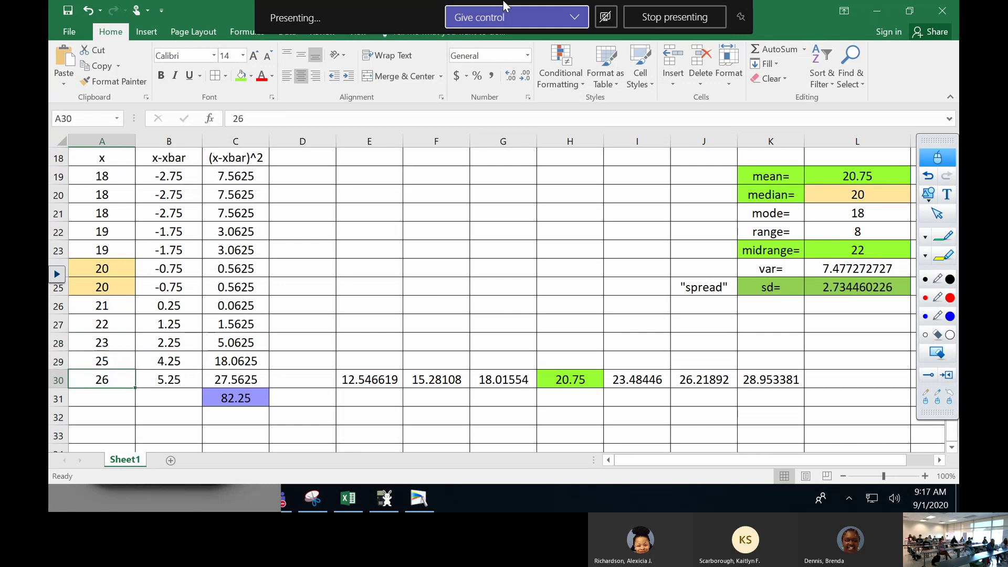
pyautogui.press('Up')
pyautogui.press('Up')
pyautogui.press('Up')
pyautogui.press('Up')
pyautogui.press('Up')
pyautogui.press('Up')
pyautogui.press('Up')
pyautogui.press('Up')
pyautogui.press('Up')
pyautogui.press('Up')
pyautogui.press('Up')
pyautogui.press('Up')
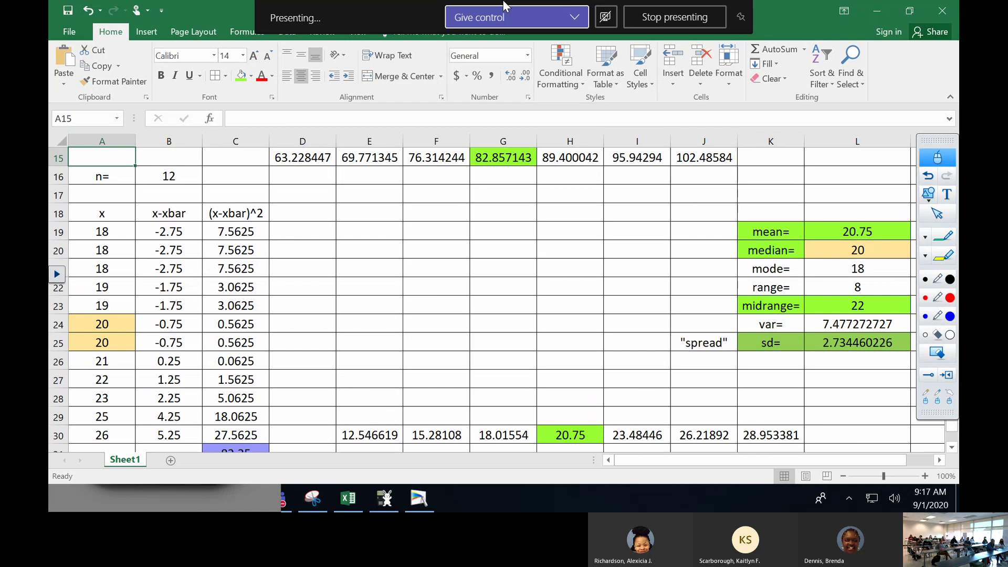
pyautogui.press('Down')
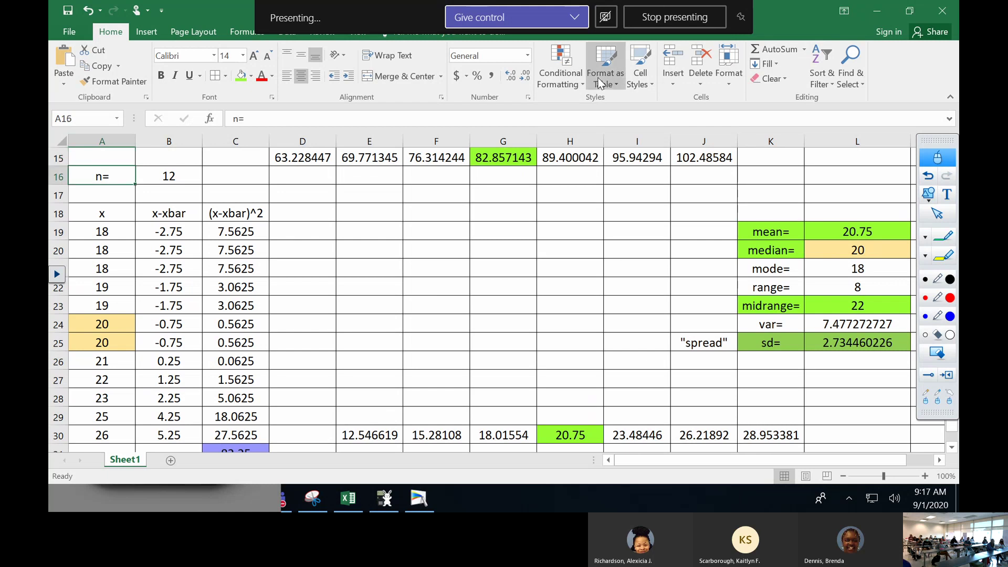